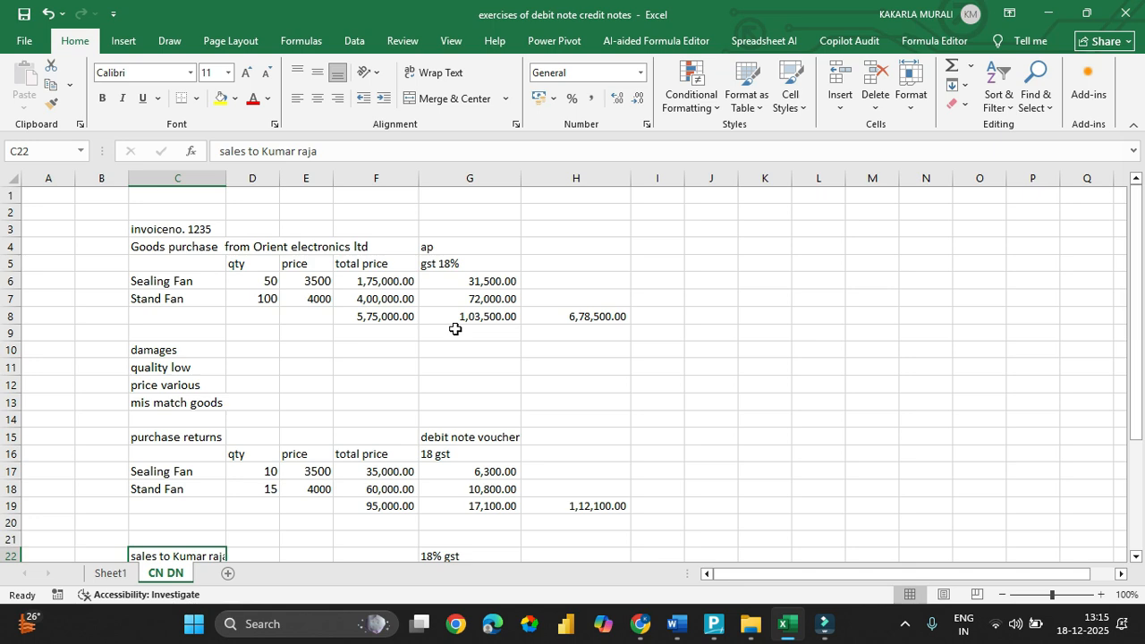
Review the purchase, purchase return and sales figures of the exercise on the CN DN sheet.
{"action": "scroll", "coordinate": [456, 329], "scroll_direction": "down", "scroll_amount": 2}
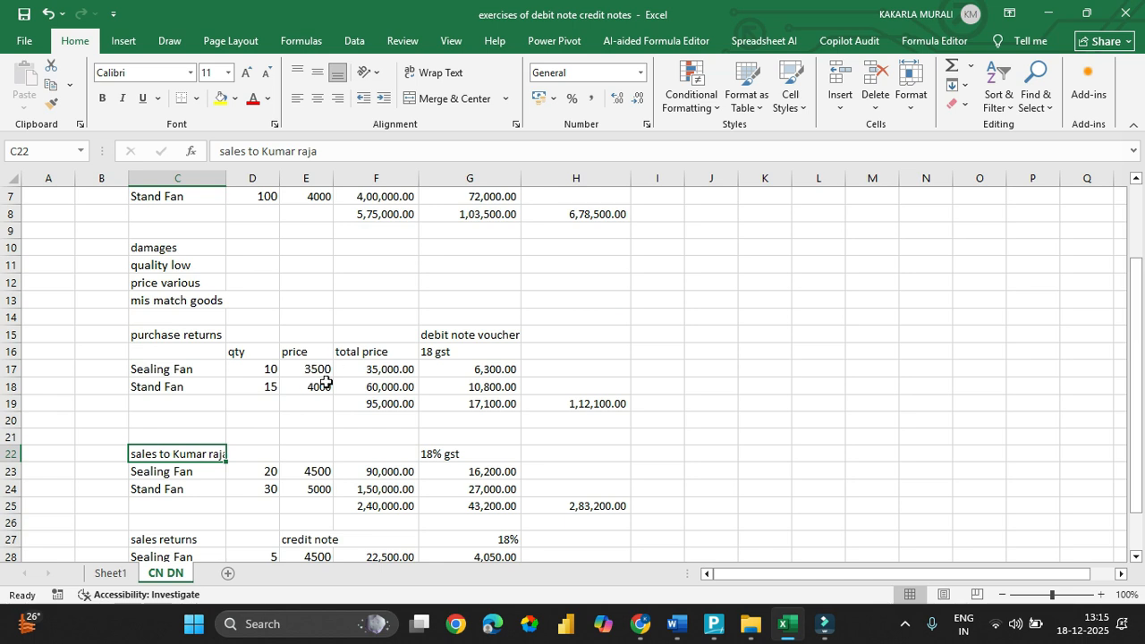
{"action": "left_click", "coordinate": [533, 367]}
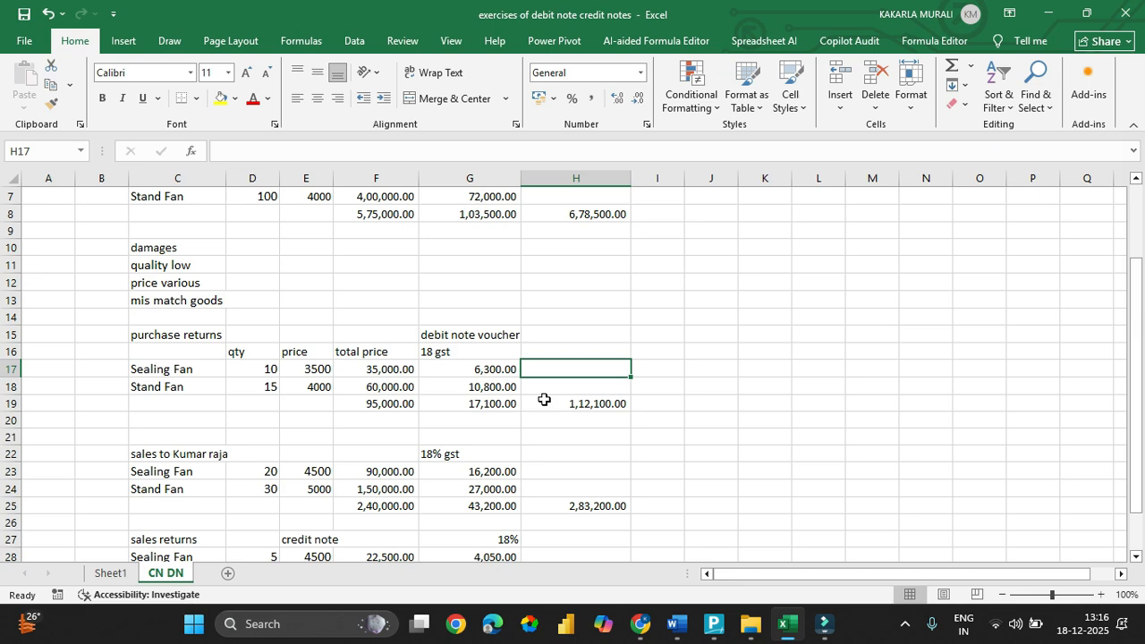
{"action": "scroll", "coordinate": [544, 400], "scroll_direction": "up", "scroll_amount": 2}
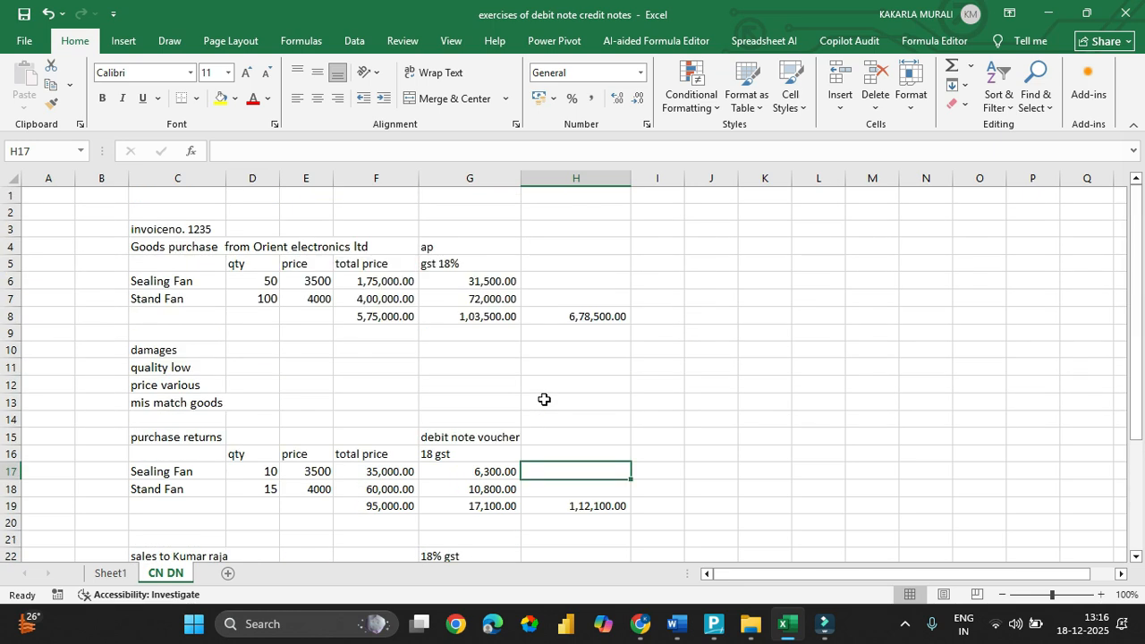
Switch to TallyPrime and open a new purchase voucher from the Gateway of Tally.
{"action": "left_click", "coordinate": [716, 626]}
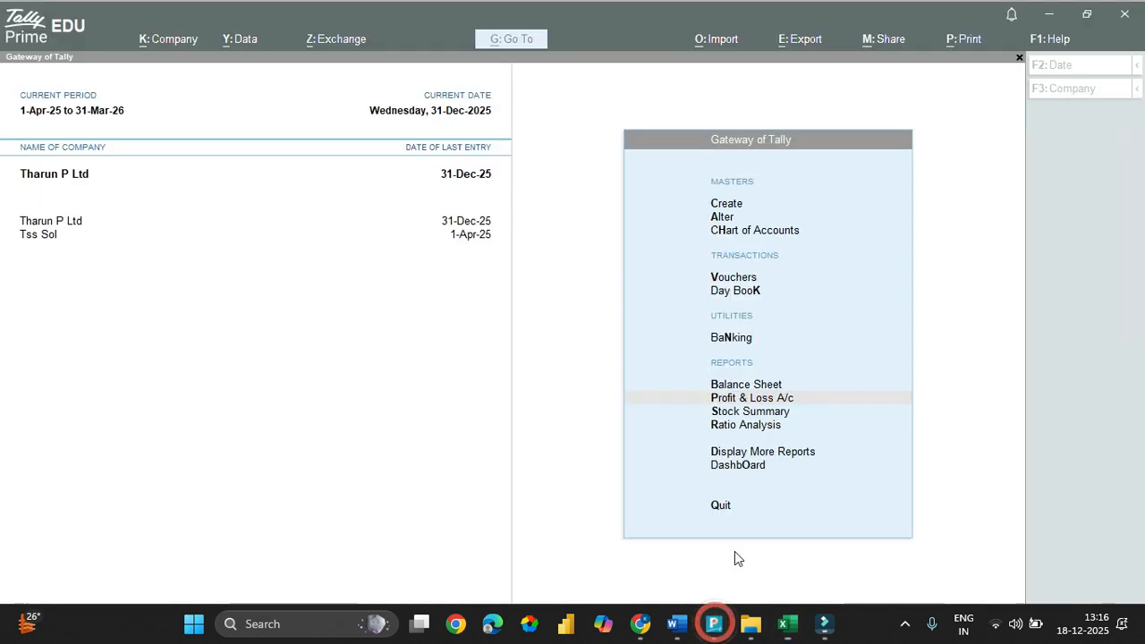
{"action": "key", "text": "Up"}
{"action": "key", "text": "Up"}
{"action": "key", "text": "Up"}
{"action": "key", "text": "Up"}
{"action": "key", "text": "Up"}
{"action": "key", "text": "Up"}
{"action": "key", "text": "Down"}
{"action": "key", "text": "Down"}
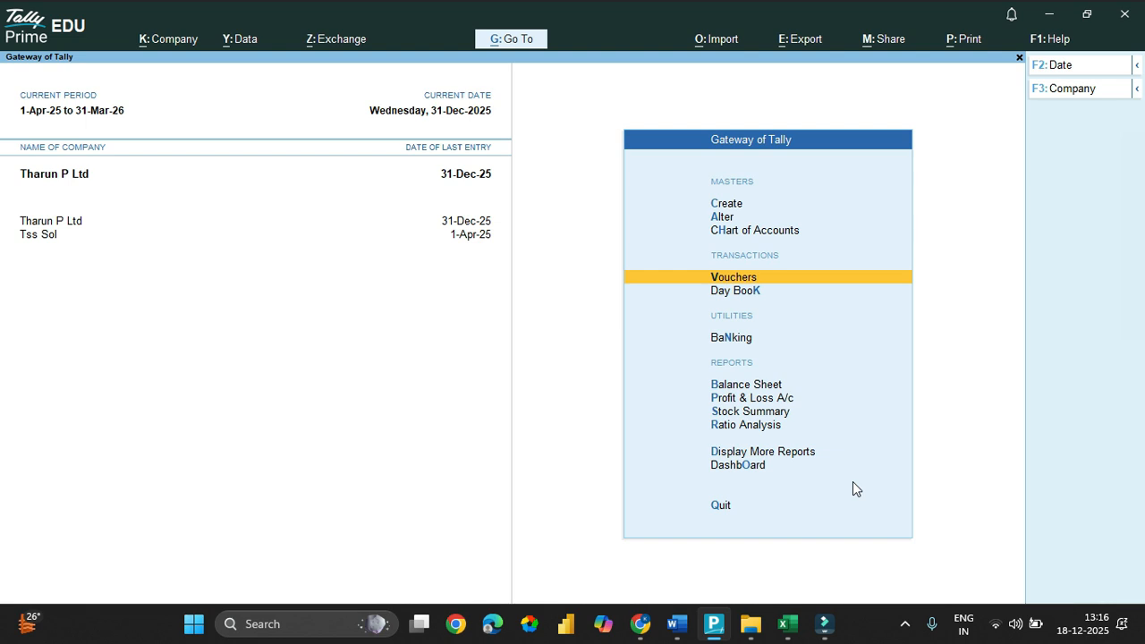
{"action": "key", "text": "Return"}
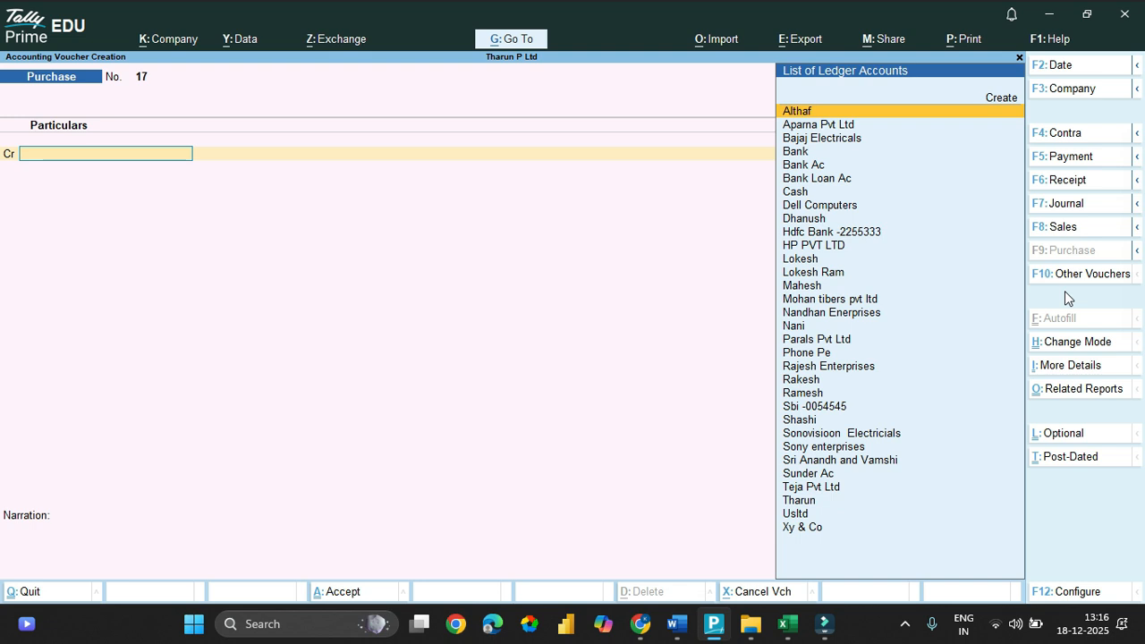
Change the purchase voucher's mode from As Voucher to Item Invoice.
{"action": "key", "text": "ctrl+h"}
{"action": "key", "text": "Up"}
{"action": "key", "text": "Up"}
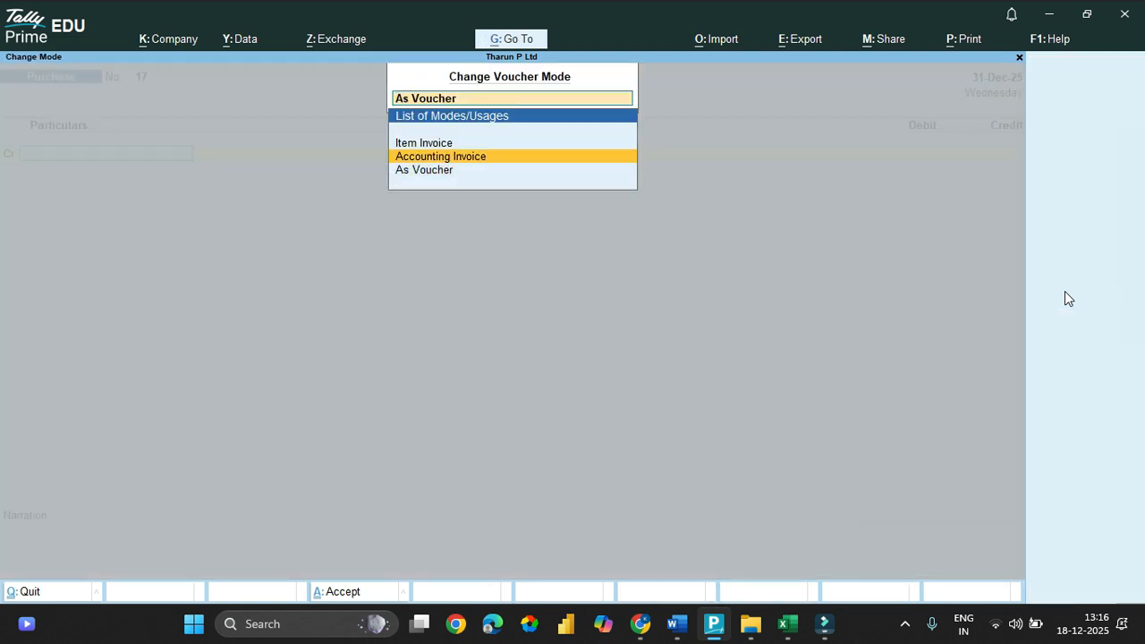
{"action": "key", "text": "Return"}
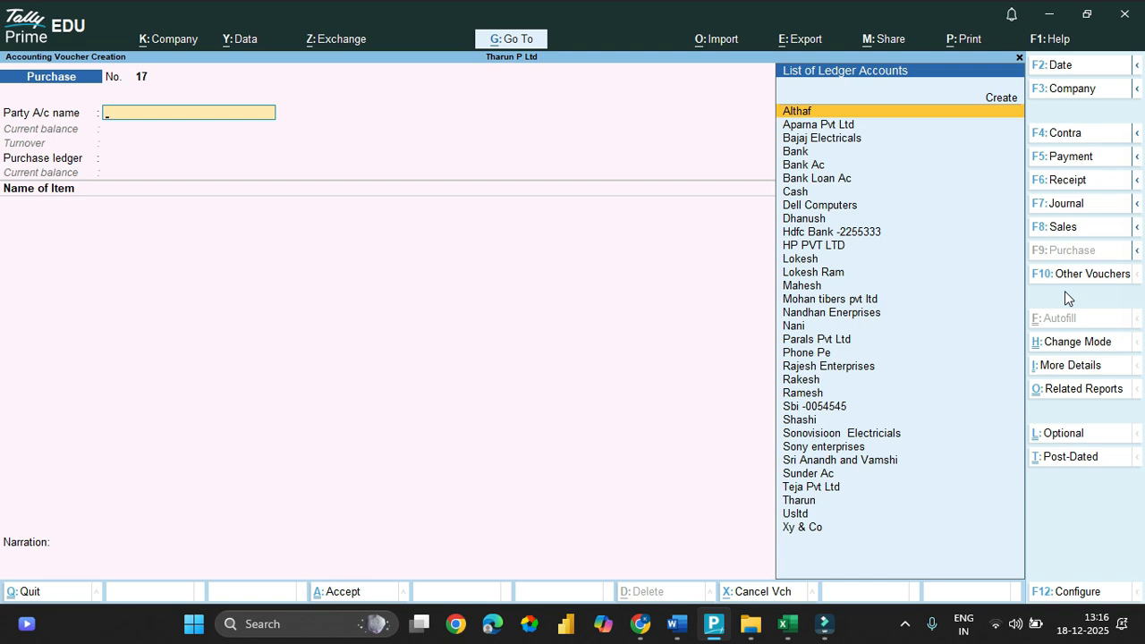
Check the supplier of the goods purchase in the Excel exercise and return to the TallyPrime voucher.
{"action": "key", "text": "alt+Tab"}
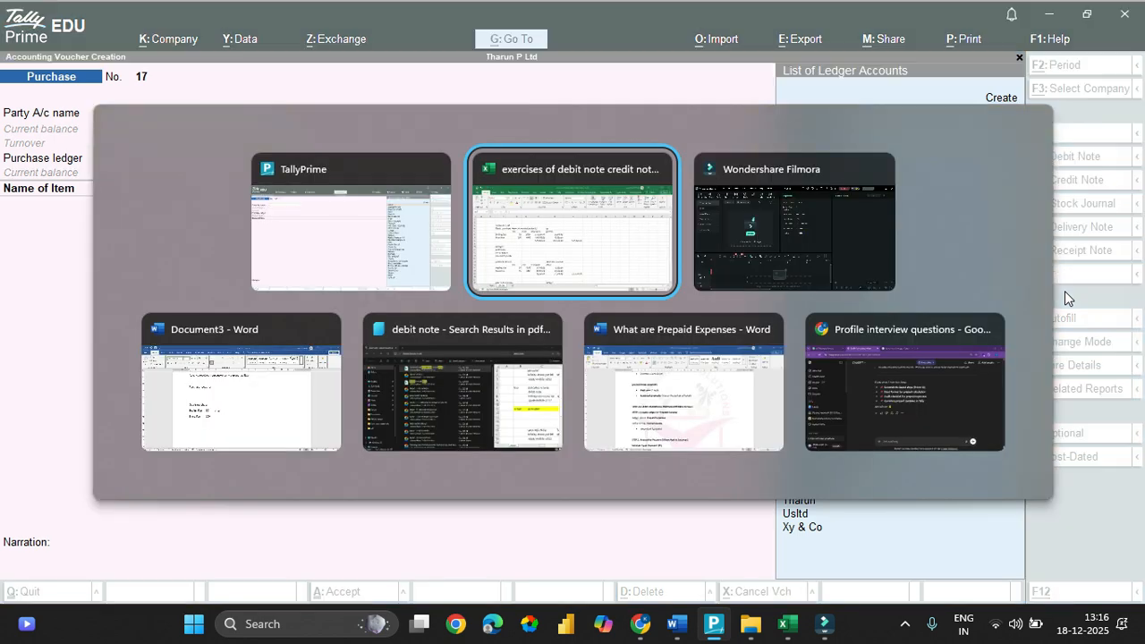
{"action": "left_click", "coordinate": [551, 231]}
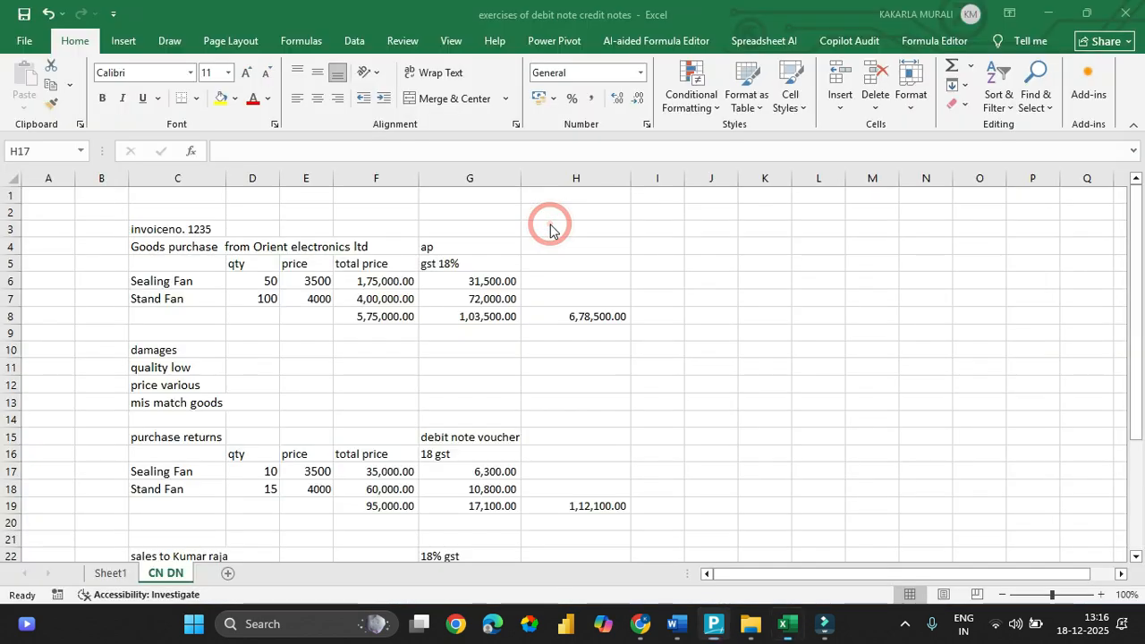
{"action": "left_click", "coordinate": [209, 248]}
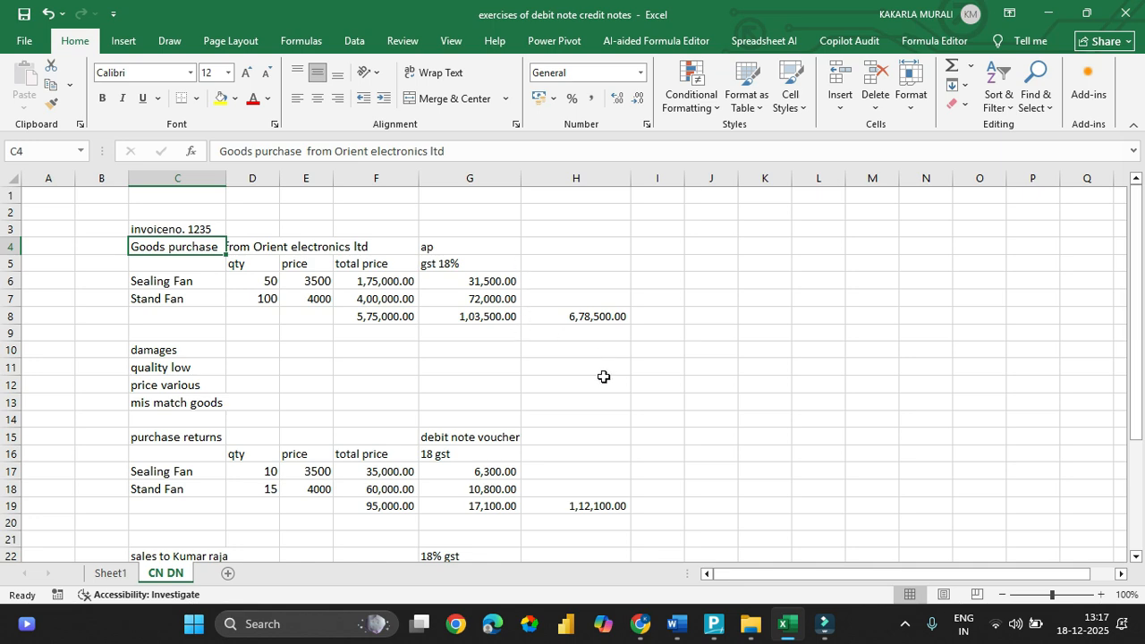
{"action": "key", "text": "alt+Tab"}
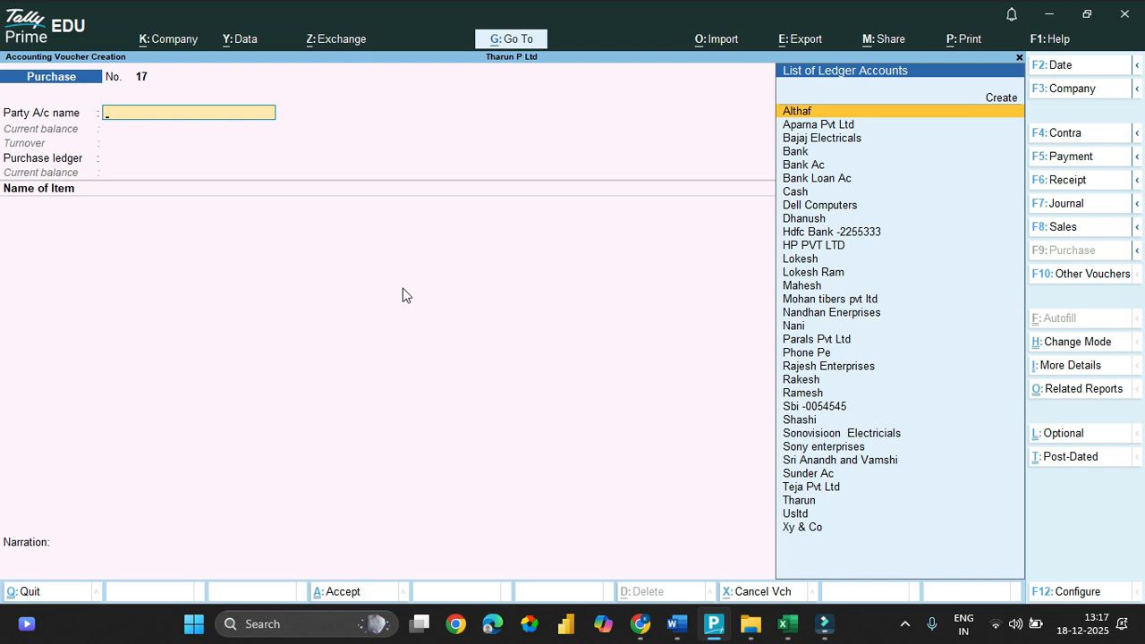
Create a new party ledger from the voucher's party field and name it Oriental Electrals Ltd.
{"action": "key", "text": "alt+c"}
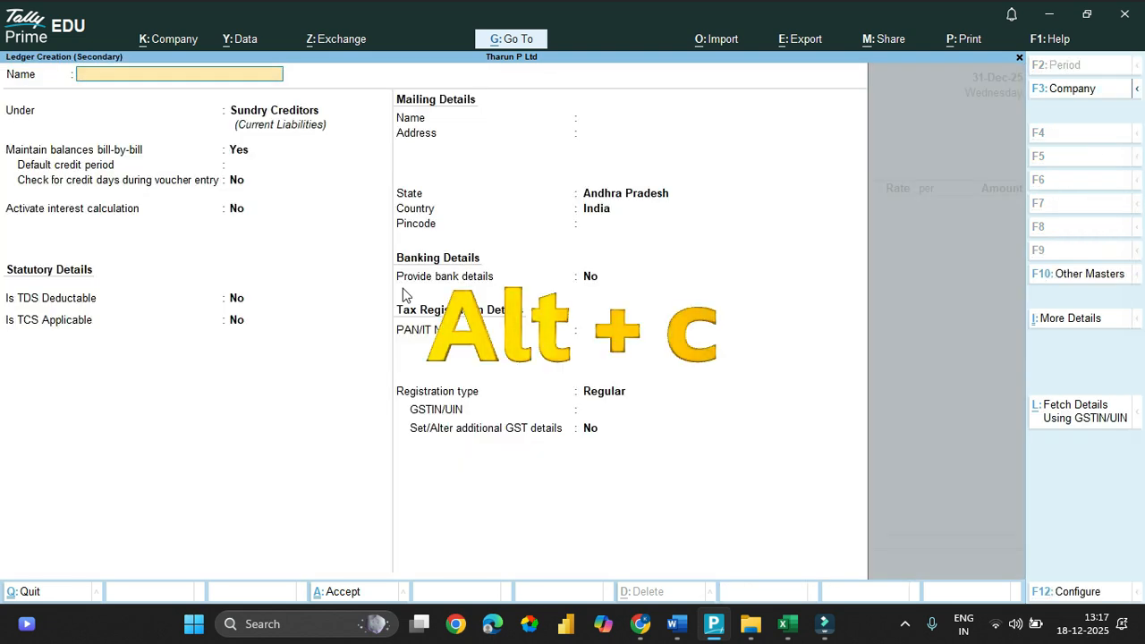
{"action": "type", "text": "Off"}
{"action": "key", "text": "BackSpace"}
{"action": "key", "text": "BackSpace"}
{"action": "type", "text": "r"}
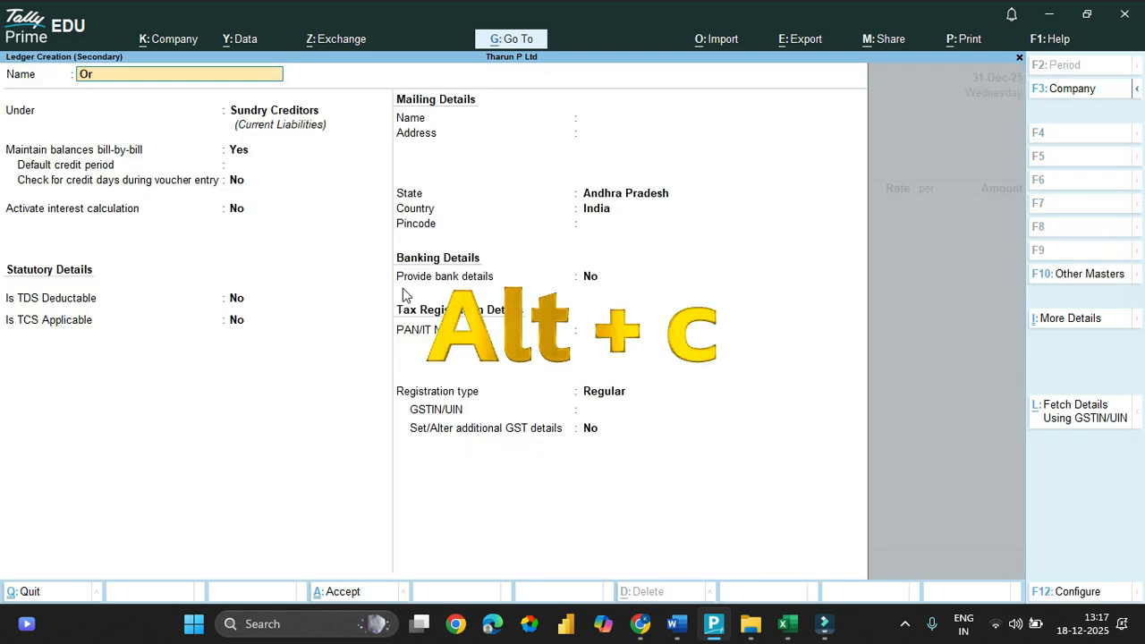
{"action": "type", "text": "iental Electrala Lts"}
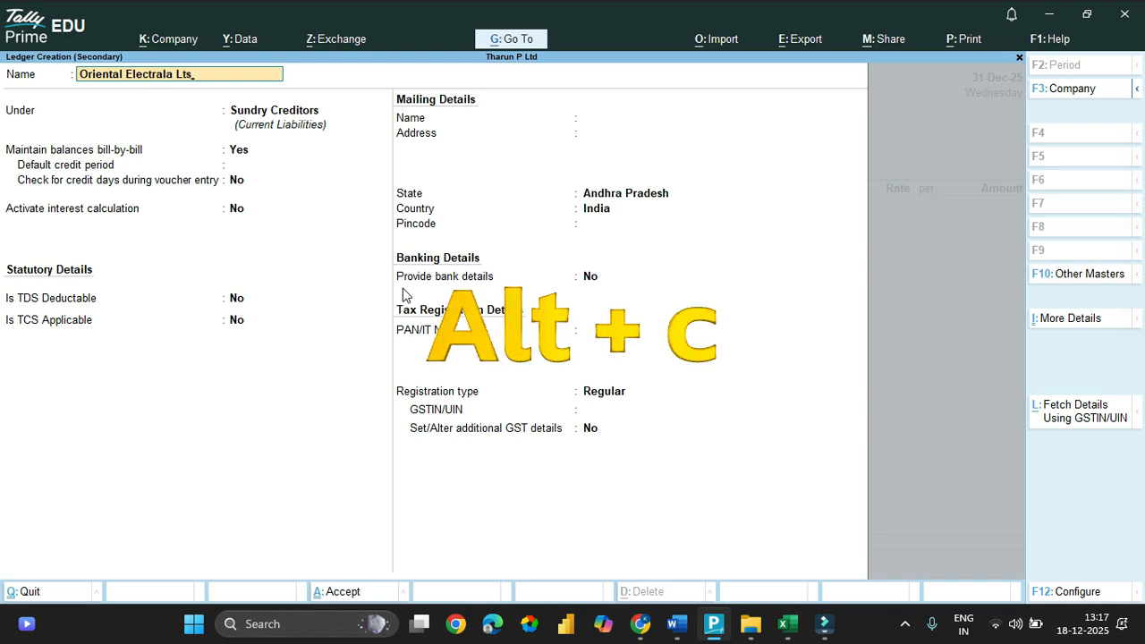
{"action": "key", "text": "BackSpace"}
{"action": "key", "text": "BackSpace"}
{"action": "key", "text": "BackSpace"}
{"action": "key", "text": "BackSpace"}
{"action": "key", "text": "BackSpace"}
{"action": "type", "text": "s L"}
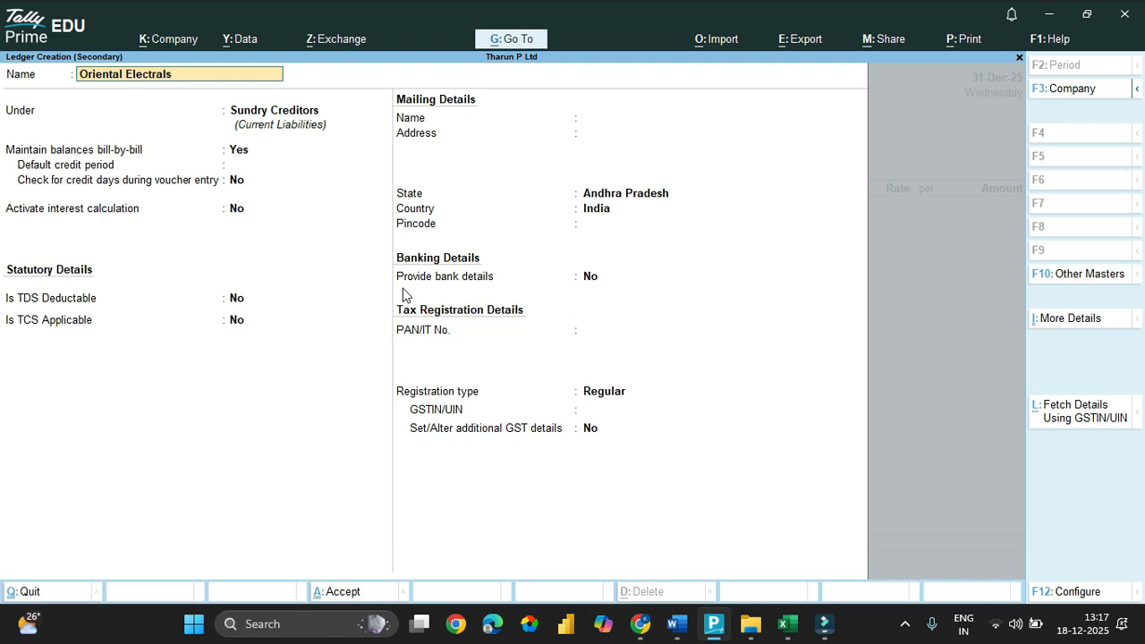
{"action": "type", "text": "td"}
{"action": "key", "text": "Return"}
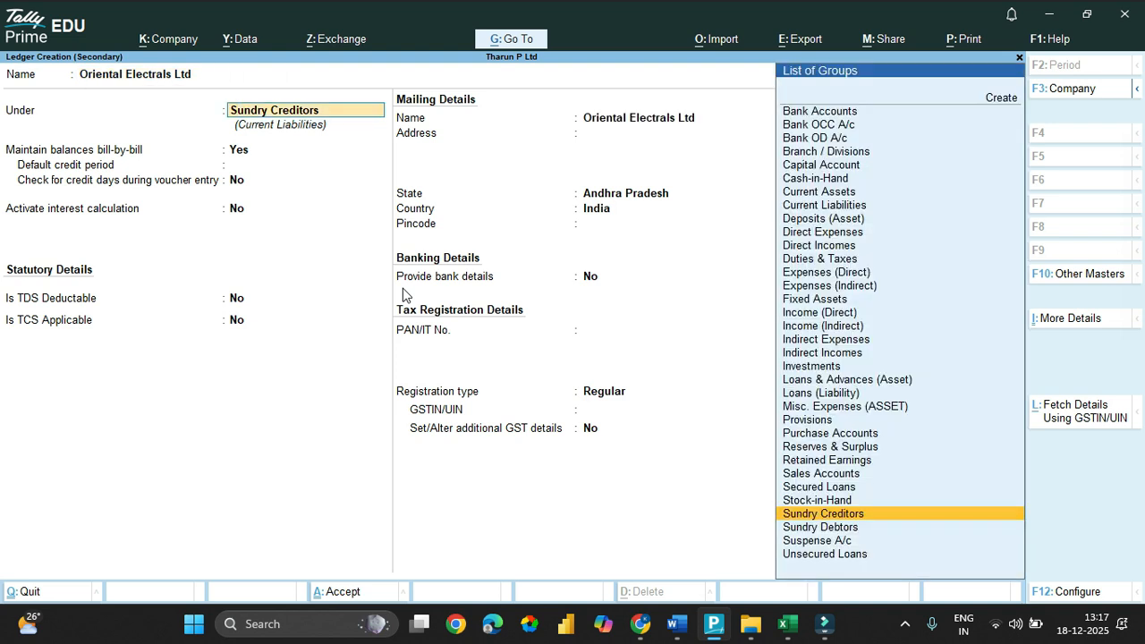
Keep the ledger under Sundry Creditors with state Andhra Pradesh and Regular registration, and save it.
{"action": "key", "text": "Return"}
{"action": "key", "text": "Return"}
{"action": "key", "text": "Return"}
{"action": "key", "text": "Return"}
{"action": "key", "text": "Return"}
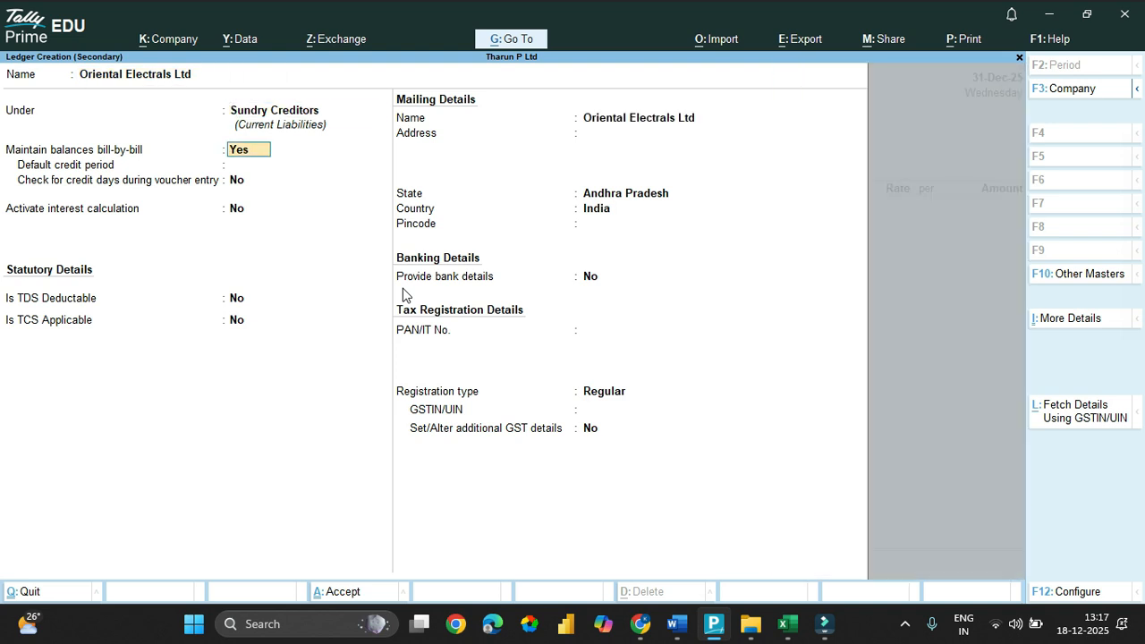
{"action": "key", "text": "Return"}
{"action": "key", "text": "Return"}
{"action": "key", "text": "Return"}
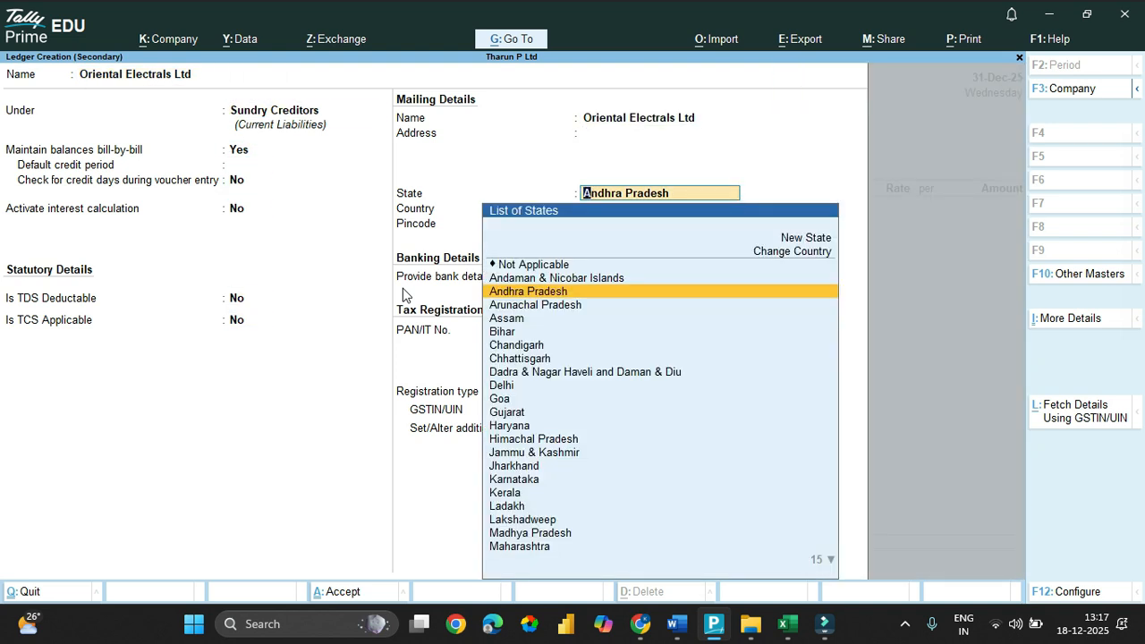
{"action": "key", "text": "Return"}
{"action": "key", "text": "Return"}
{"action": "key", "text": "Return"}
{"action": "key", "text": "Return"}
{"action": "key", "text": "Return"}
{"action": "key", "text": "Return"}
{"action": "key", "text": "Return"}
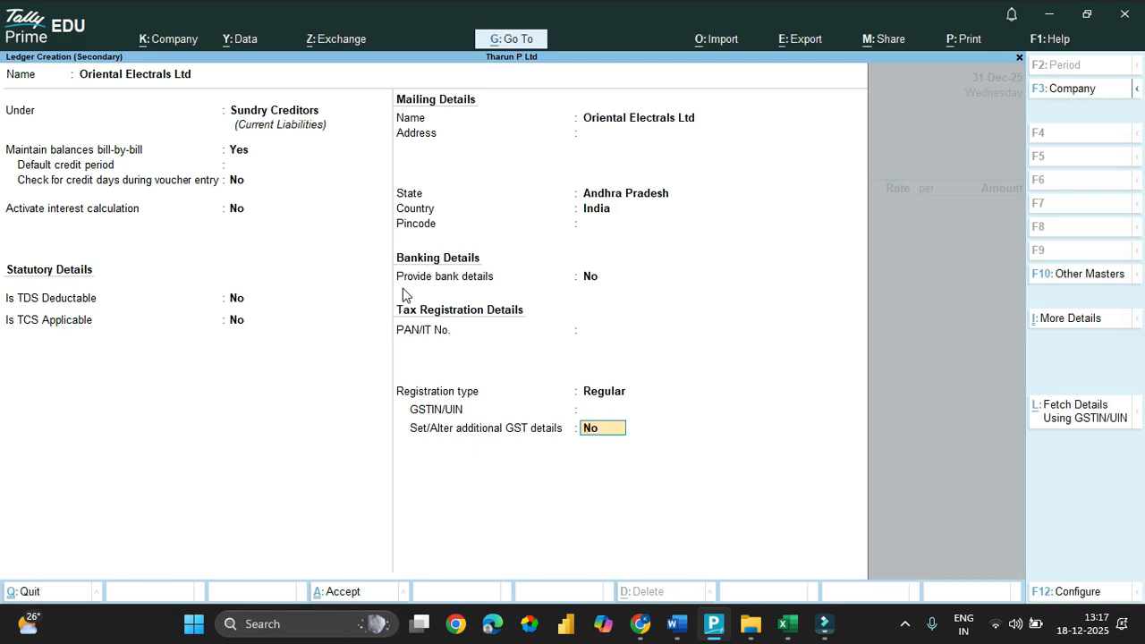
{"action": "key", "text": "Return"}
{"action": "key", "text": "Return"}
Accept the default receipt and party details, and select Purchase as the voucher's purchase ledger.
{"action": "key", "text": "Return"}
{"action": "key", "text": "Return"}
{"action": "key", "text": "Return"}
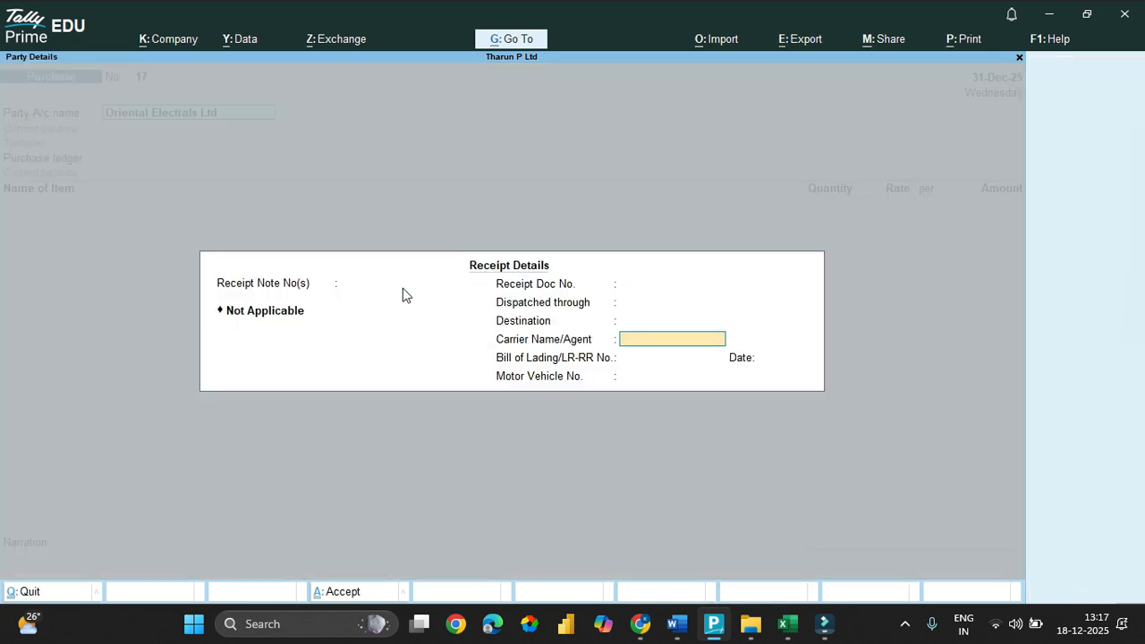
{"action": "key", "text": "Return"}
{"action": "key", "text": "Return"}
{"action": "key", "text": "Return"}
{"action": "key", "text": "Return"}
{"action": "key", "text": "Return"}
{"action": "key", "text": "Return"}
{"action": "key", "text": "Return"}
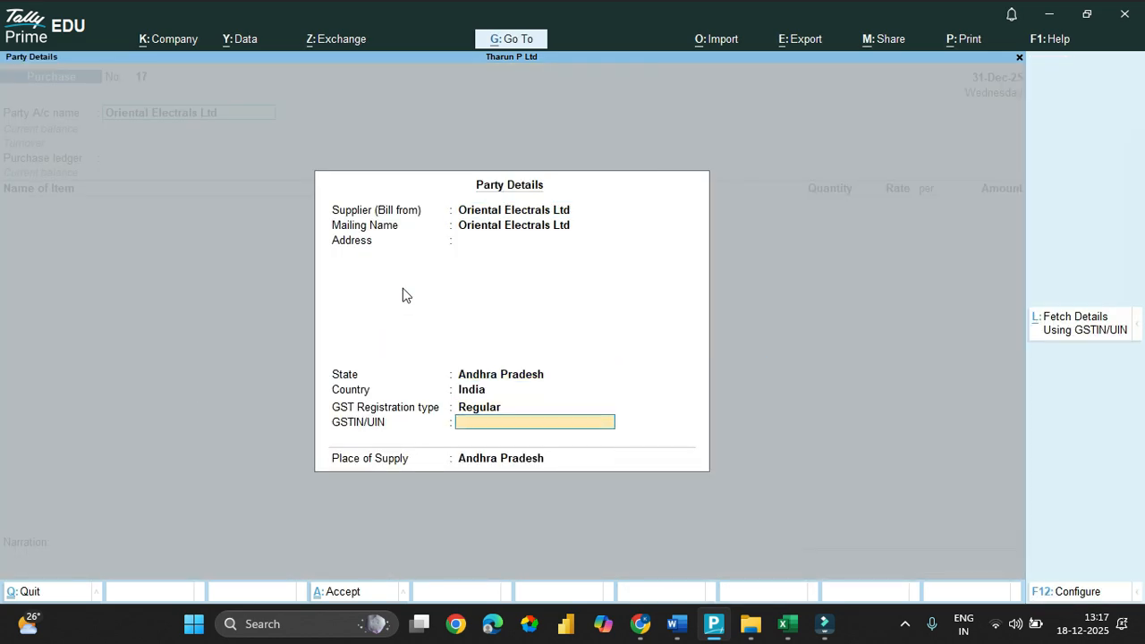
{"action": "key", "text": "Return"}
{"action": "key", "text": "Return"}
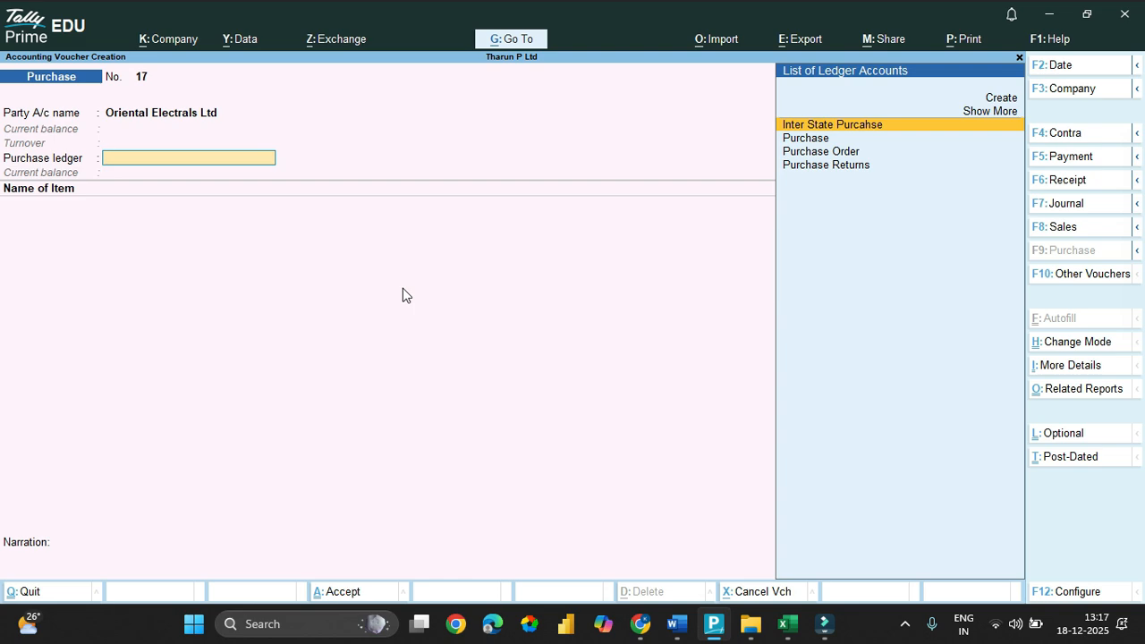
{"action": "key", "text": "Down"}
{"action": "key", "text": "Return"}
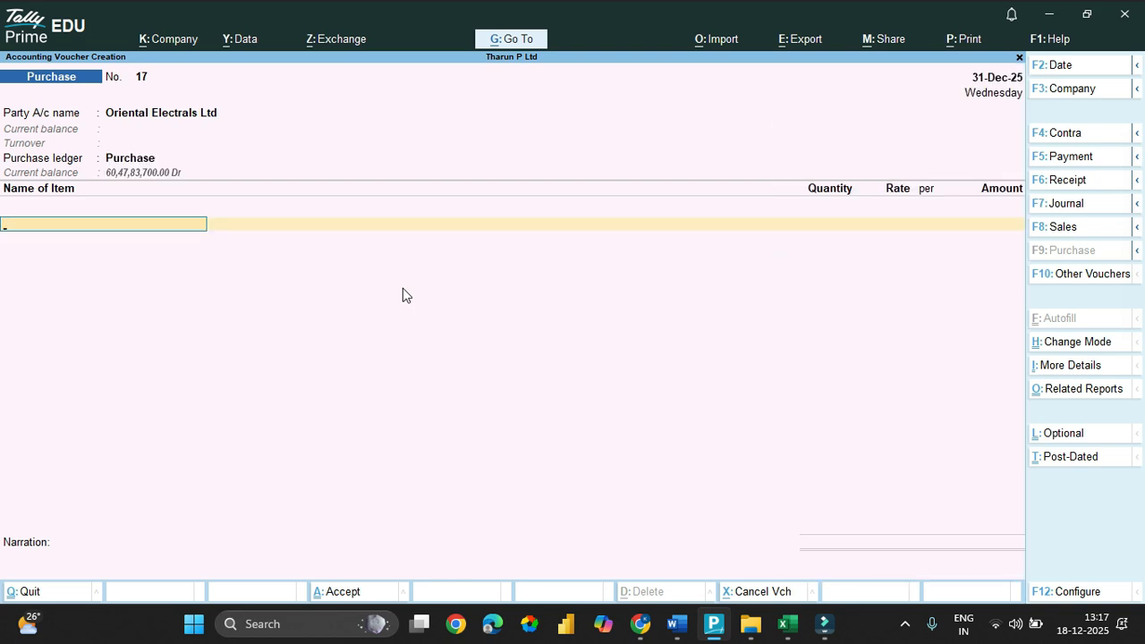
Copy the first item name, Sealing Fan, from the Excel exercise and use it to name a new stock item in TallyPrime.
{"action": "key", "text": "alt+Tab"}
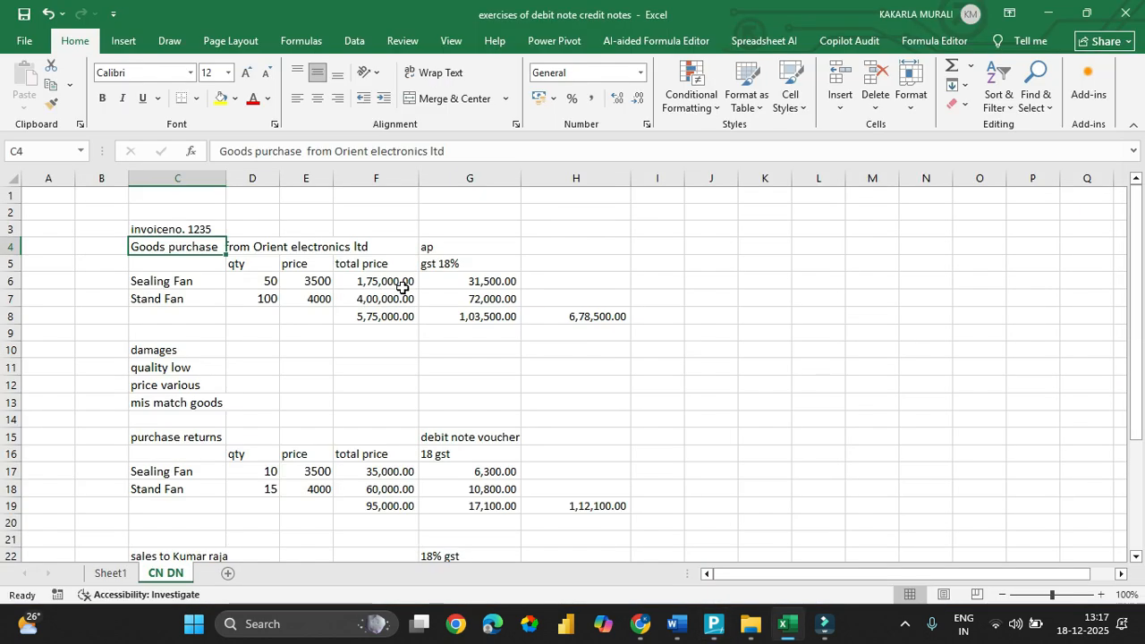
{"action": "key", "text": "Down"}
{"action": "key", "text": "Down"}
{"action": "key", "text": "ctrl+c"}
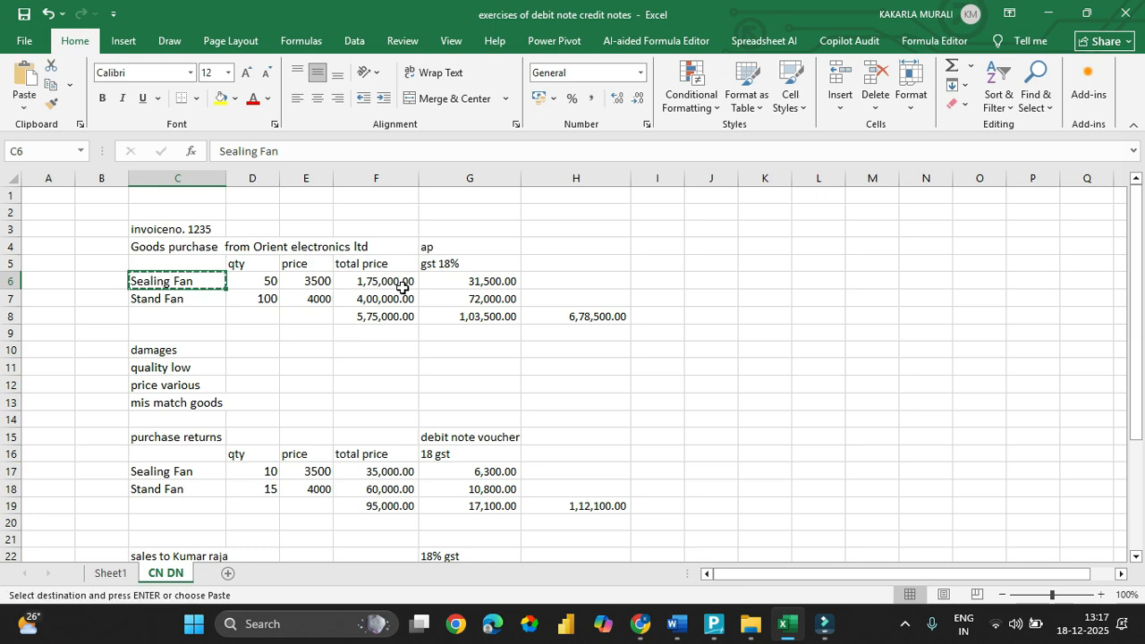
{"action": "key", "text": "alt+Tab"}
{"action": "key", "text": "alt+c"}
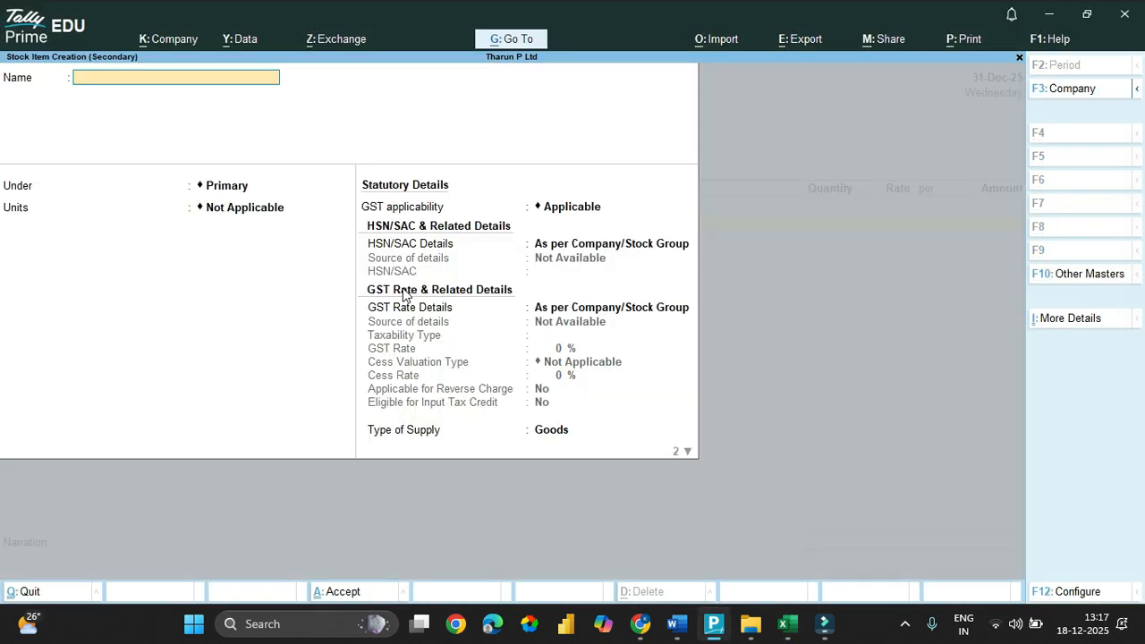
{"action": "key", "text": "ctrl+v"}
{"action": "key", "text": "Return"}
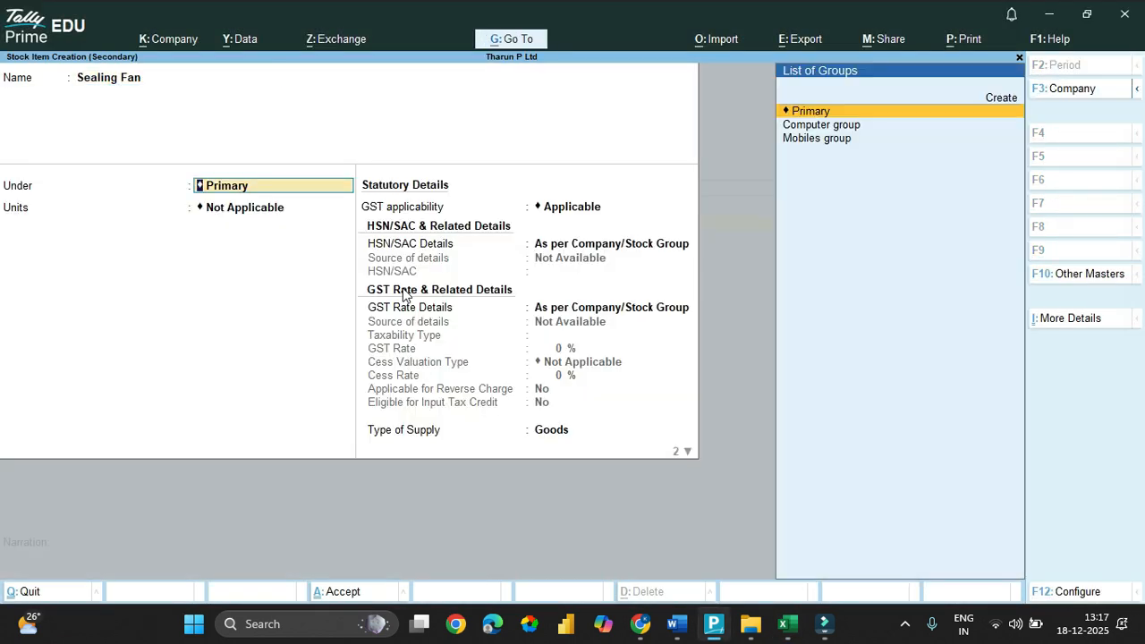
Keep the stock item under Primary, set its unit to no (Numbers), and leave batches off and GST applicable.
{"action": "key", "text": "Return"}
{"action": "key", "text": "Down"}
{"action": "key", "text": "Down"}
{"action": "key", "text": "Down"}
{"action": "key", "text": "Down"}
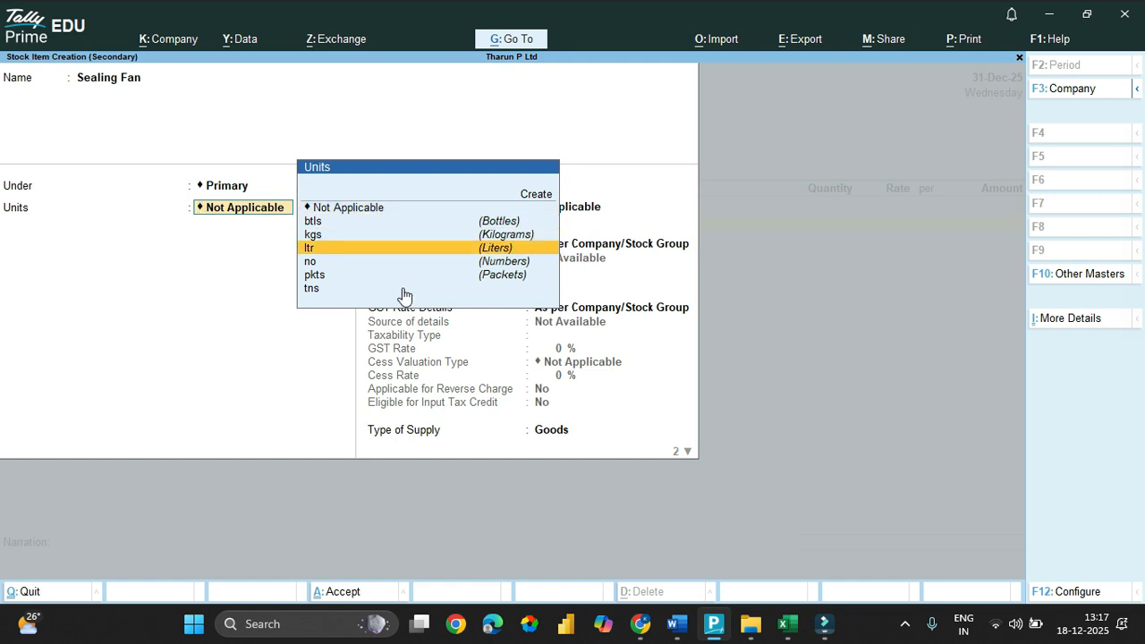
{"action": "key", "text": "Return"}
{"action": "key", "text": "Return"}
{"action": "key", "text": "Return"}
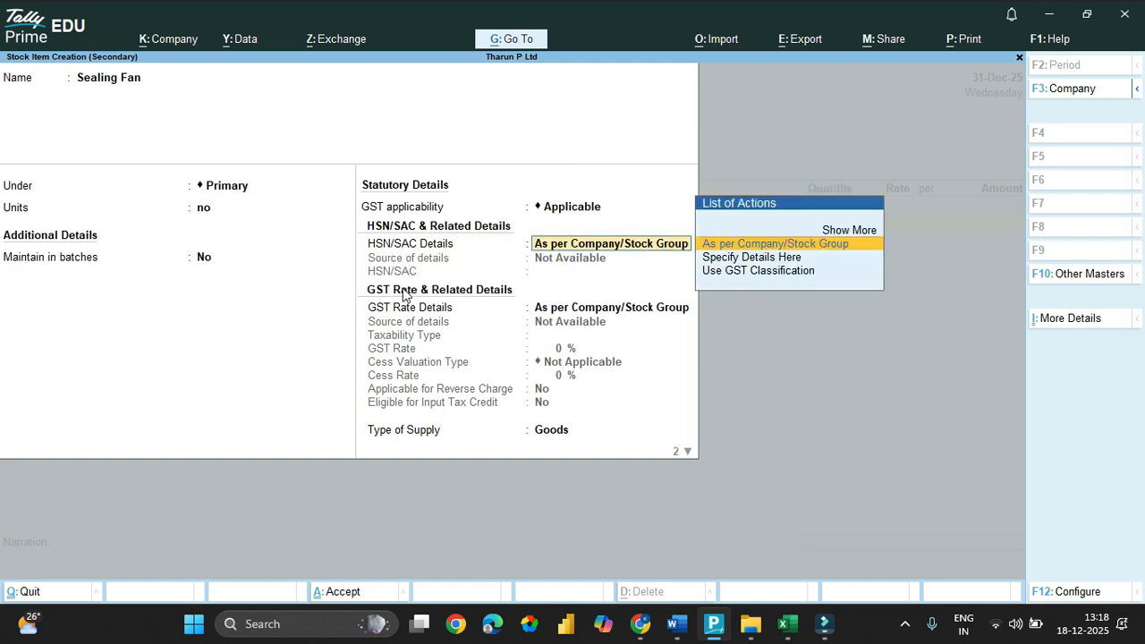
Set the stock item's HSN/SAC details to Specify Details Here and enter the HSN/SAC code 25554.
{"action": "key", "text": "Down"}
{"action": "key", "text": "Return"}
{"action": "type", "text": "25554"}
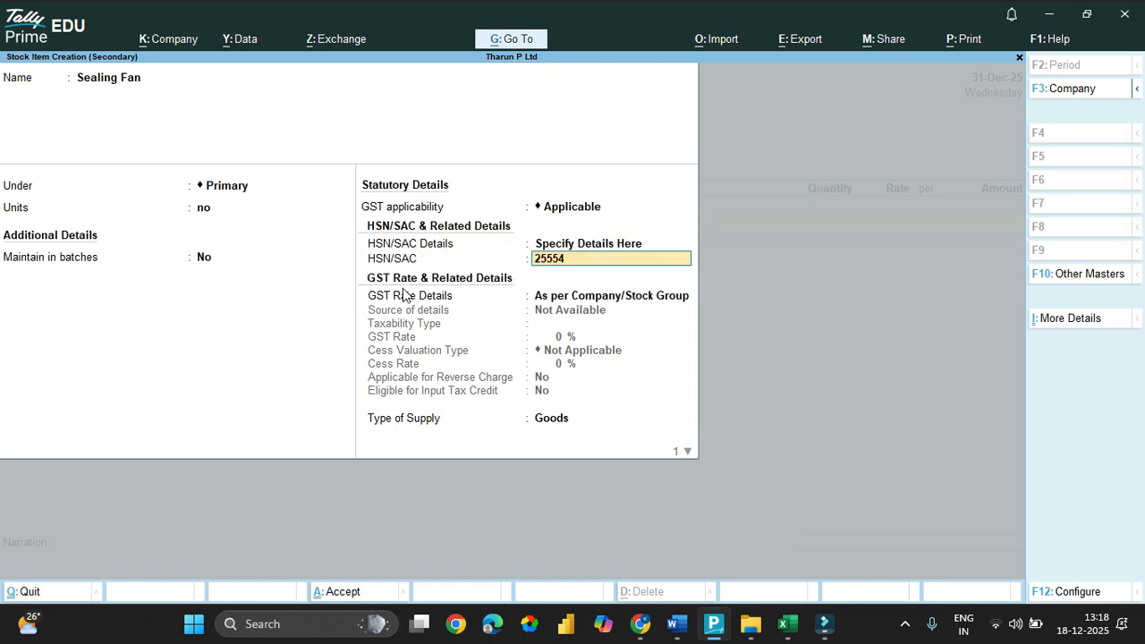
{"action": "key", "text": "Return"}
Specify the stock item's GST rate details directly, with taxability type Taxable and a GST rate of 18%.
{"action": "key", "text": "Down"}
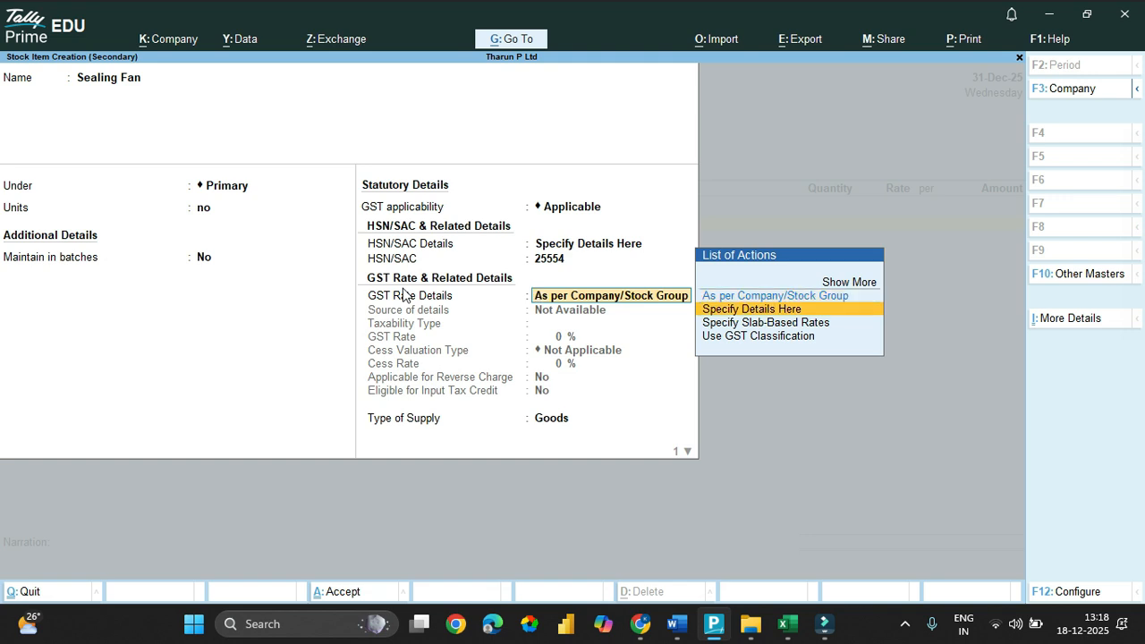
{"action": "key", "text": "Return"}
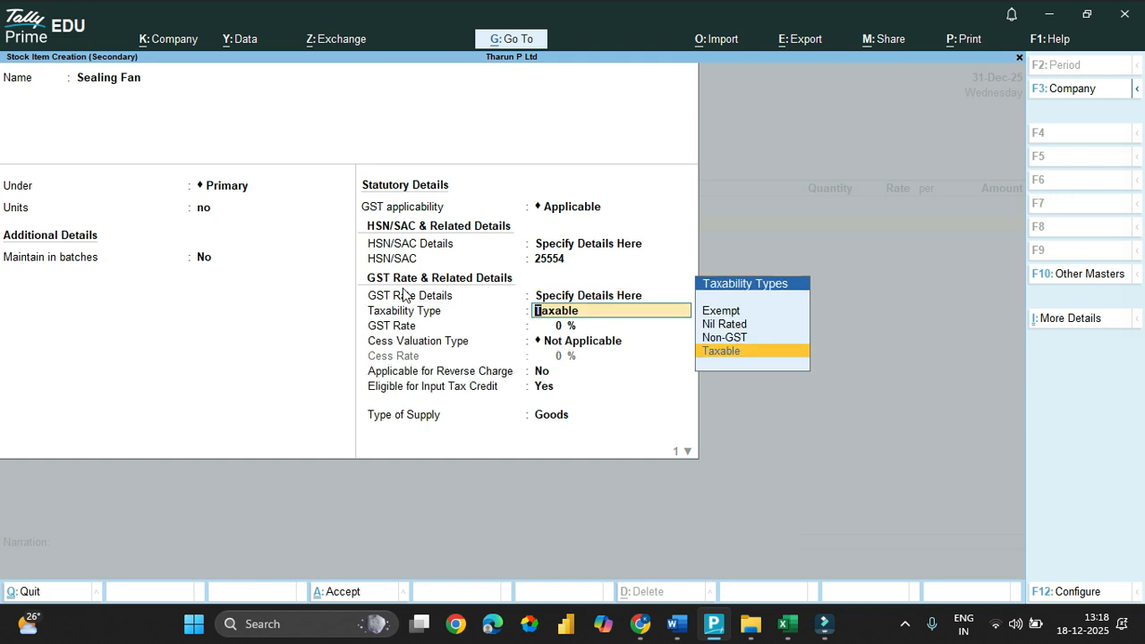
{"action": "key", "text": "Return"}
{"action": "type", "text": "18"}
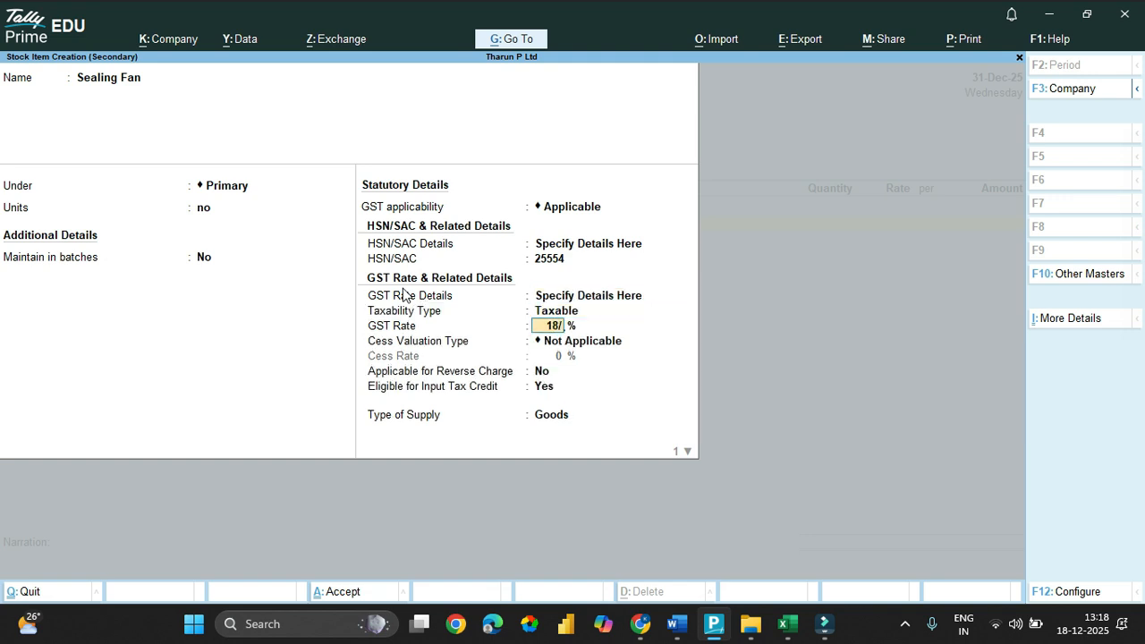
{"action": "key", "text": "Return"}
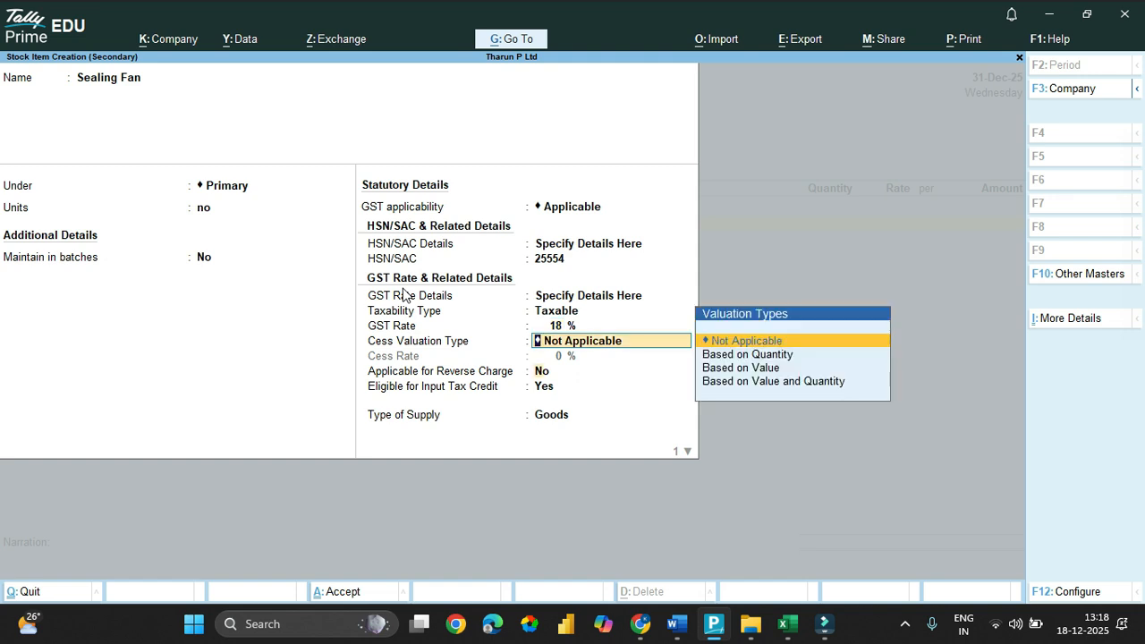
Keep cess Not Applicable, reverse charge No, input tax credit Yes and supply type Goods, and save the Sealing Fan stock item.
{"action": "key", "text": "Return"}
{"action": "key", "text": "Return"}
{"action": "key", "text": "Return"}
{"action": "key", "text": "Return"}
{"action": "key", "text": "Return"}
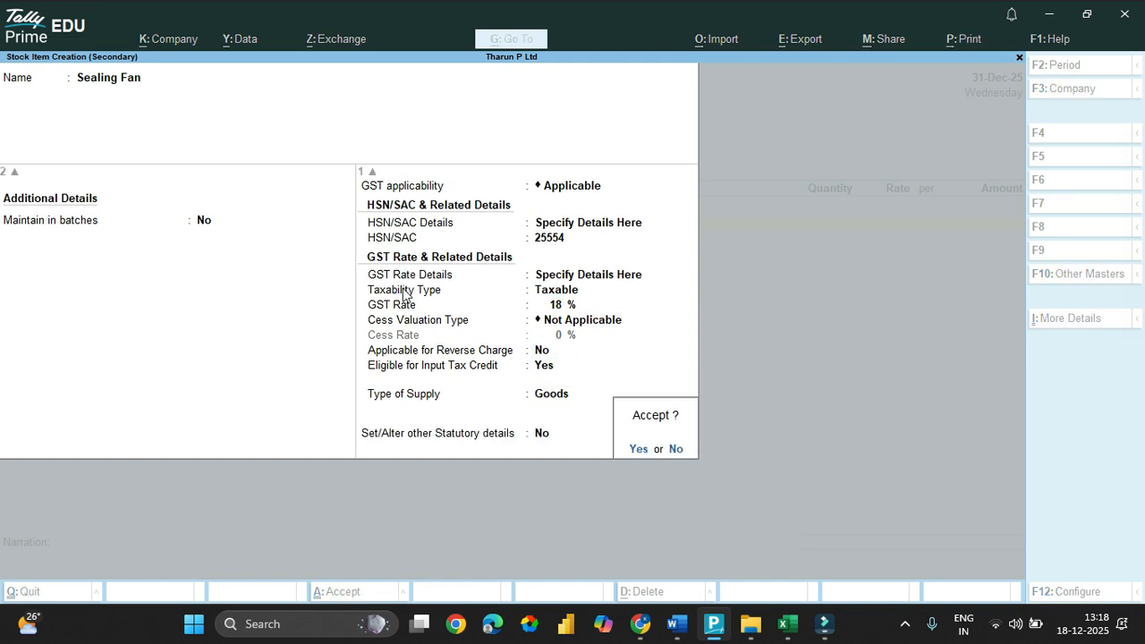
{"action": "key", "text": "Return"}
Allocate 50 no of Sealing Fan to G-1 Godown at a rate of 3500, without a description or tracking number.
{"action": "key", "text": "Return"}
{"action": "key", "text": "Return"}
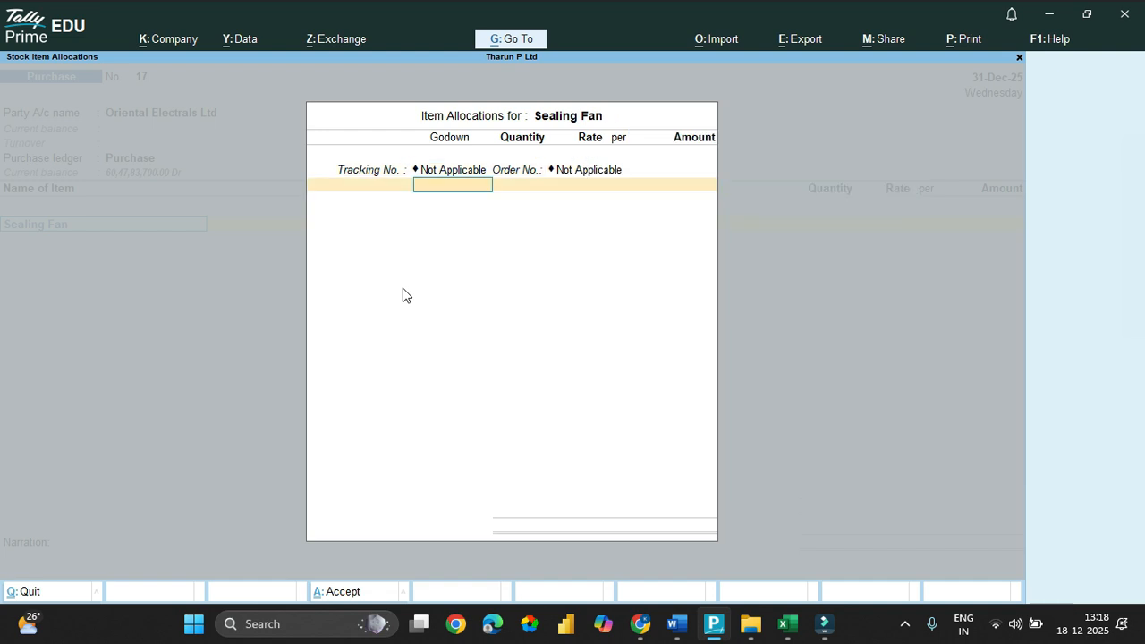
{"action": "key", "text": "Up"}
{"action": "key", "text": "Up"}
{"action": "key", "text": "Return"}
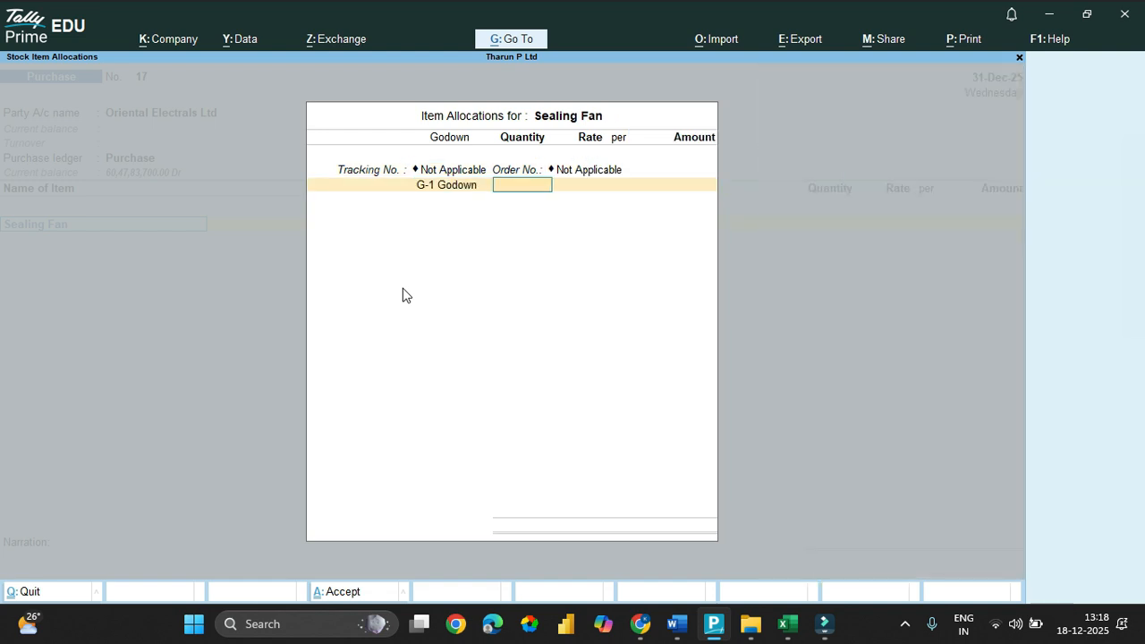
{"action": "key", "text": "alt+Tab"}
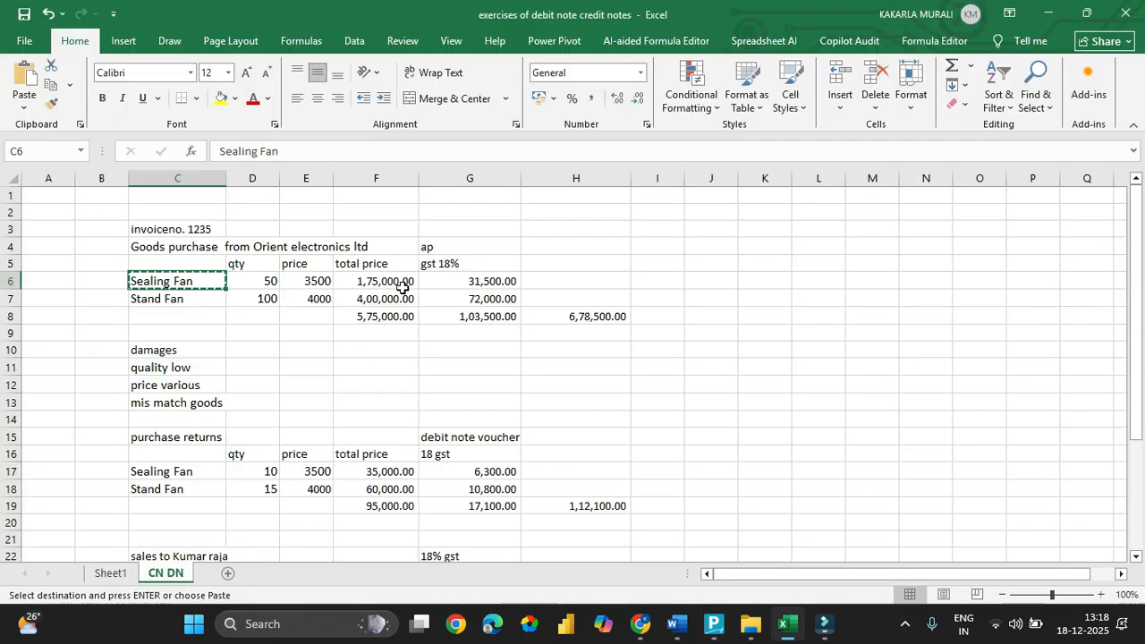
{"action": "key", "text": "alt+Tab"}
{"action": "type", "text": "50"}
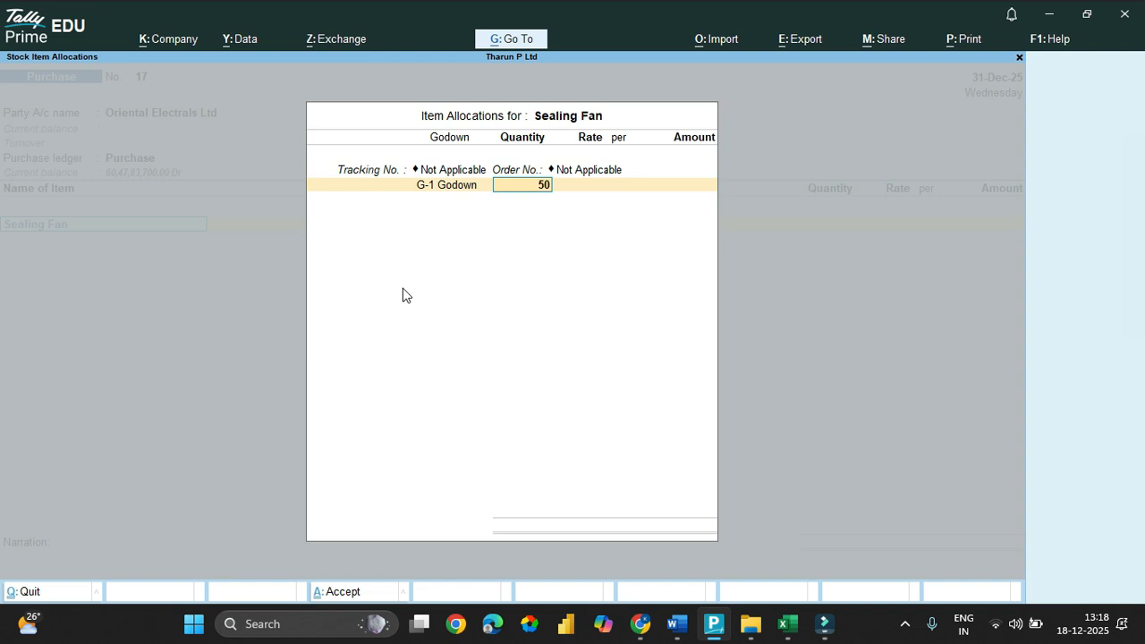
{"action": "key", "text": "Return"}
{"action": "type", "text": "3500"}
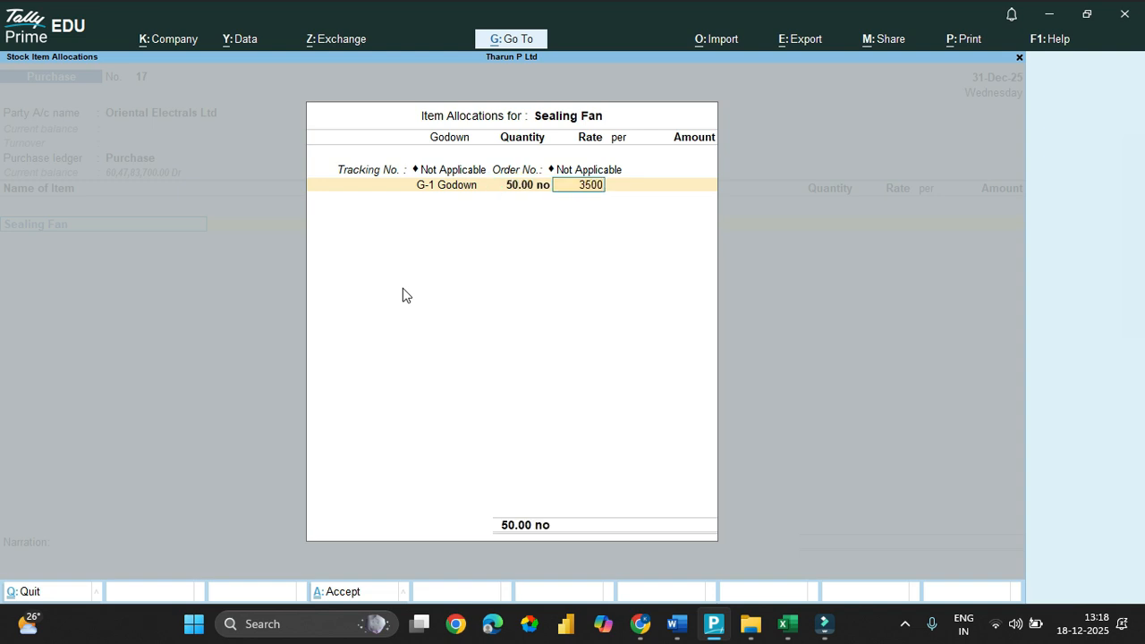
{"action": "key", "text": "Return"}
Accept the Sealing Fan allocation and keep its GST rate and HSN/SAC details As per Masters/Company.
{"action": "key", "text": "Return"}
{"action": "key", "text": "Return"}
{"action": "key", "text": "Return"}
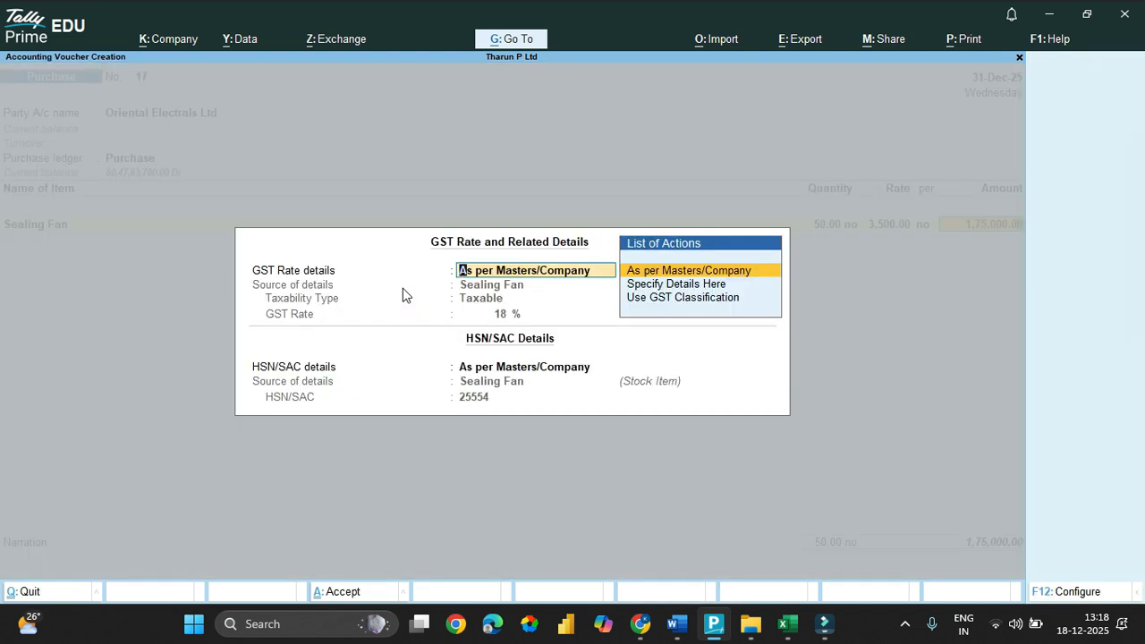
{"action": "key", "text": "Return"}
{"action": "key", "text": "Return"}
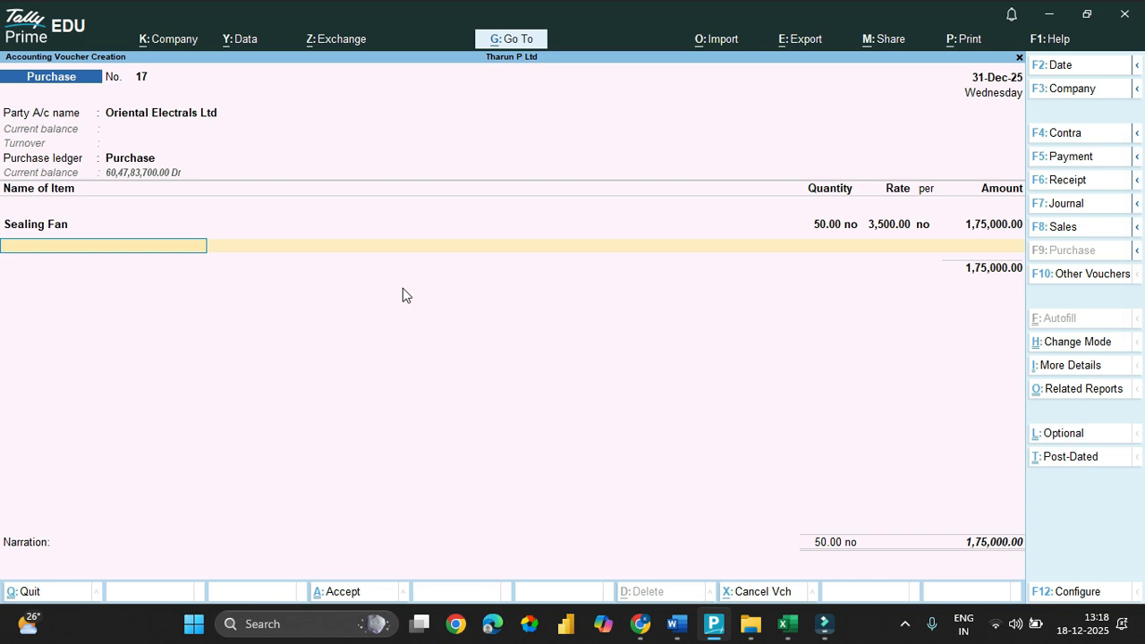
Start a second stock item and try to name it Stand Fan, copied from the Excel exercise.
{"action": "key", "text": "alt+c"}
{"action": "key", "text": "alt+Tab"}
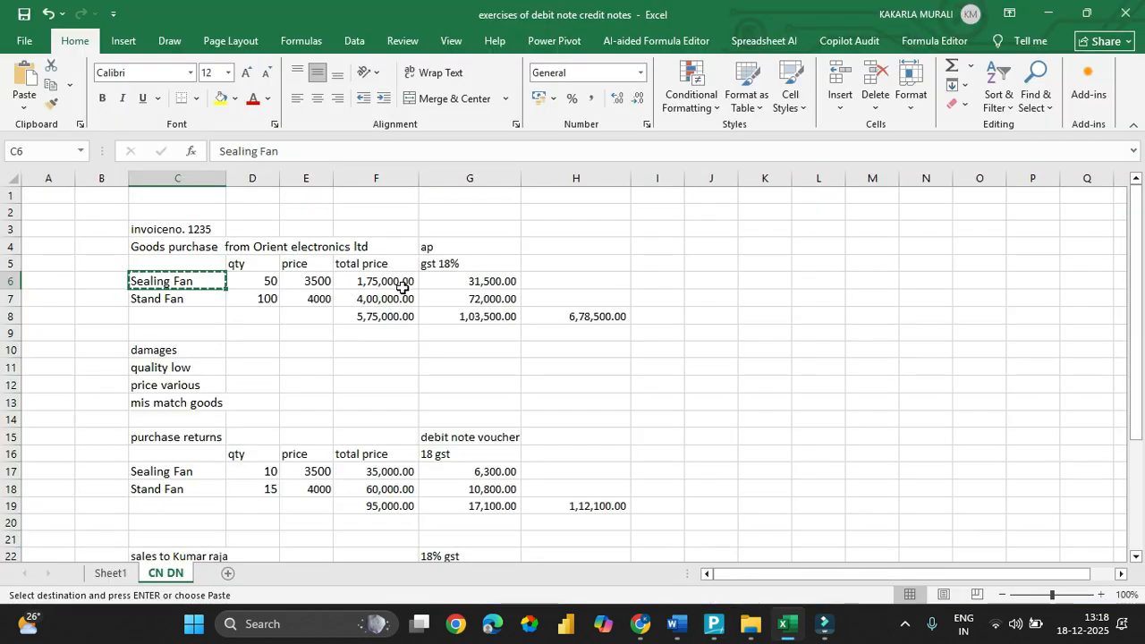
{"action": "key", "text": "Down"}
{"action": "key", "text": "ctrl+c"}
{"action": "key", "text": "alt+Tab"}
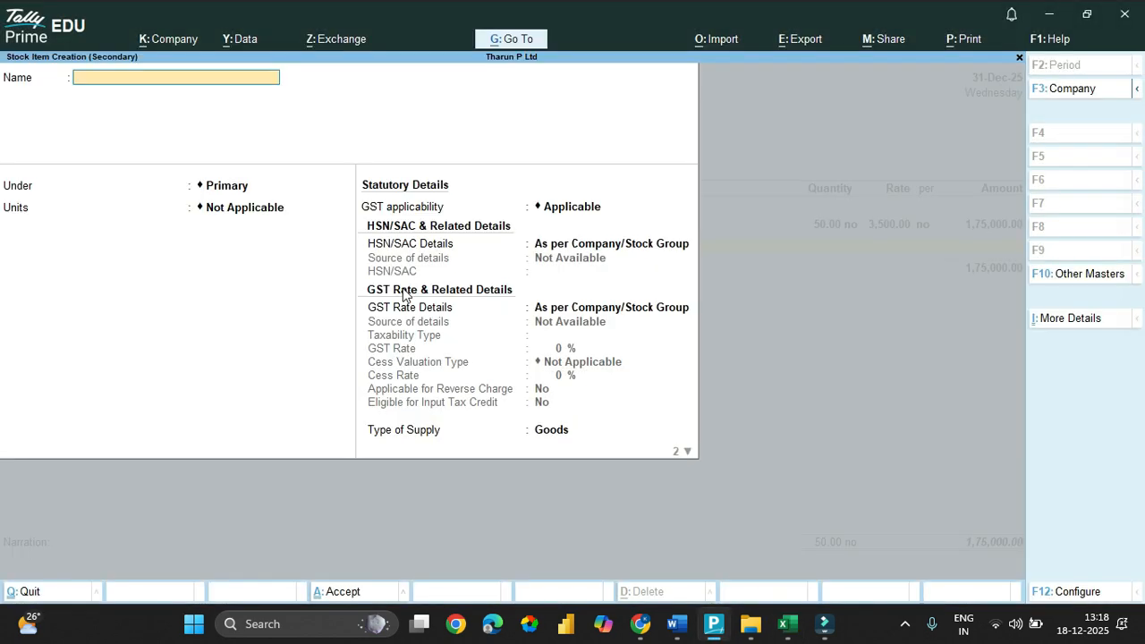
{"action": "key", "text": "ctrl+v"}
{"action": "key", "text": "Return"}
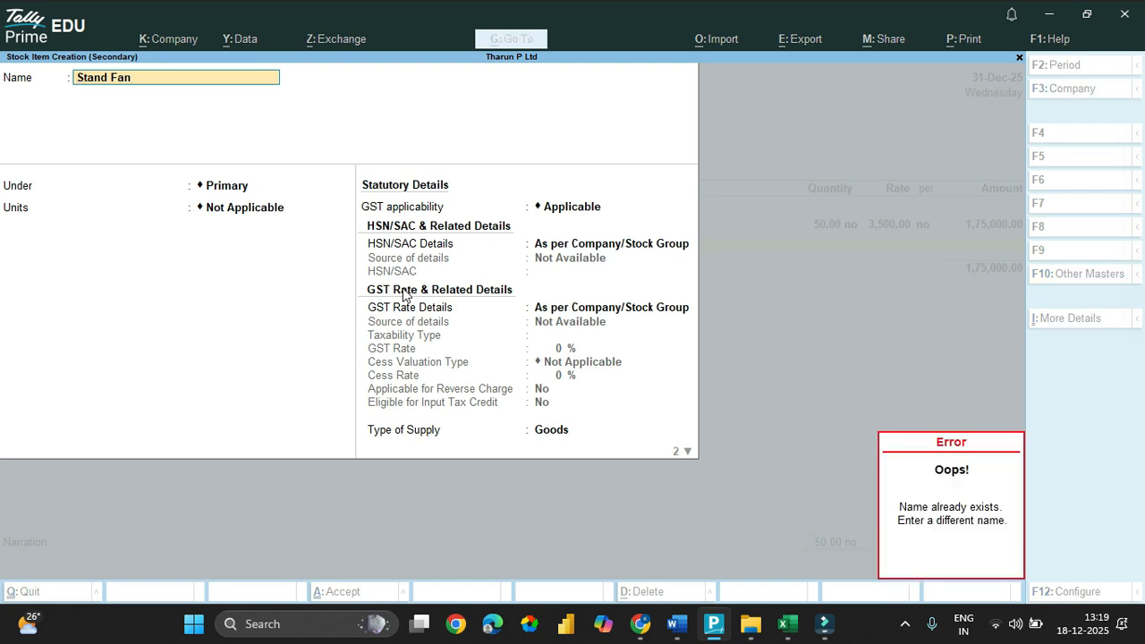
Change the new stock item's name to Table Fan.
{"action": "key", "text": "Delete"}
{"action": "key", "text": "Delete"}
{"action": "key", "text": "Delete"}
{"action": "key", "text": "Delete"}
{"action": "key", "text": "Delete"}
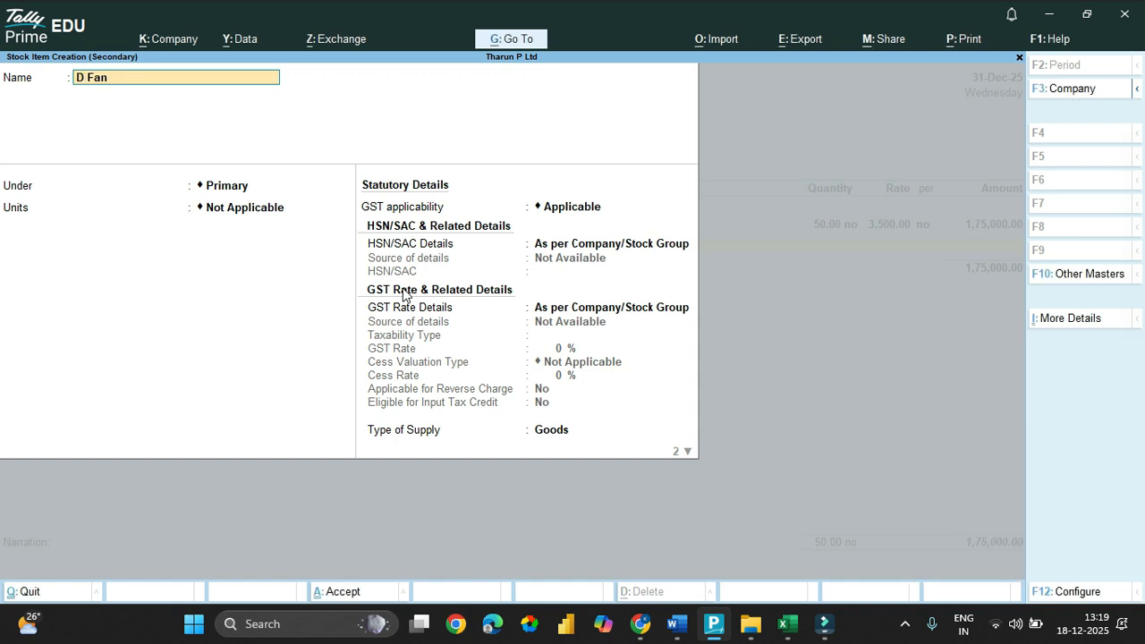
{"action": "type", "text": "Tan"}
{"action": "key", "text": "BackSpace"}
{"action": "type", "text": "ble"}
{"action": "key", "text": "Return"}
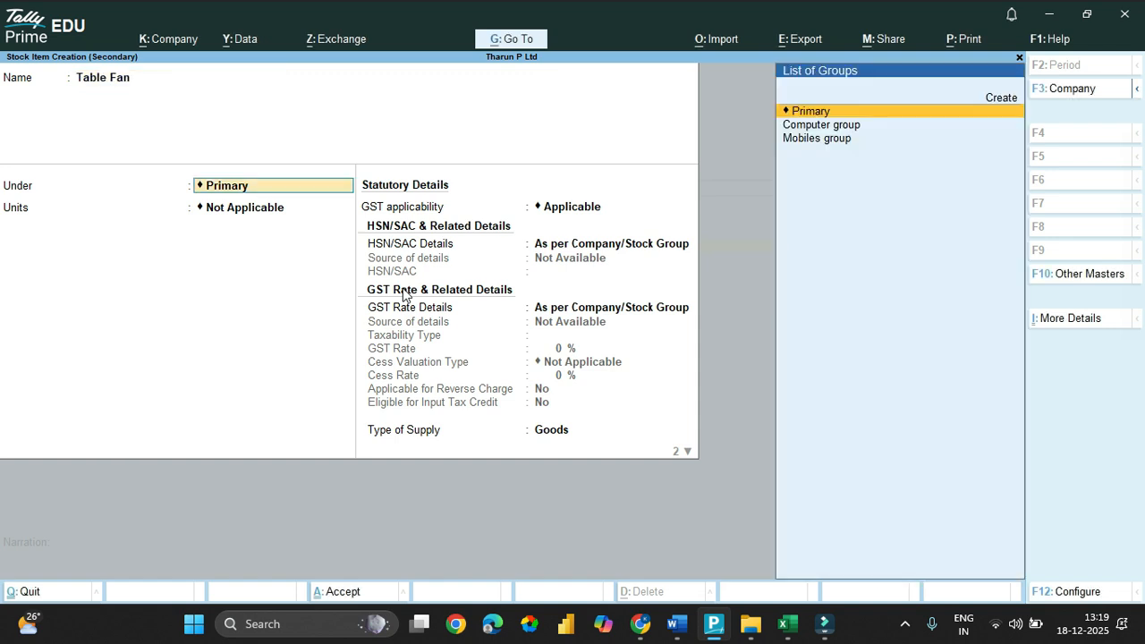
Keep Table Fan under Primary, set its unit to no (Numbers), and leave batches off and GST applicable.
{"action": "key", "text": "Return"}
{"action": "key", "text": "Down"}
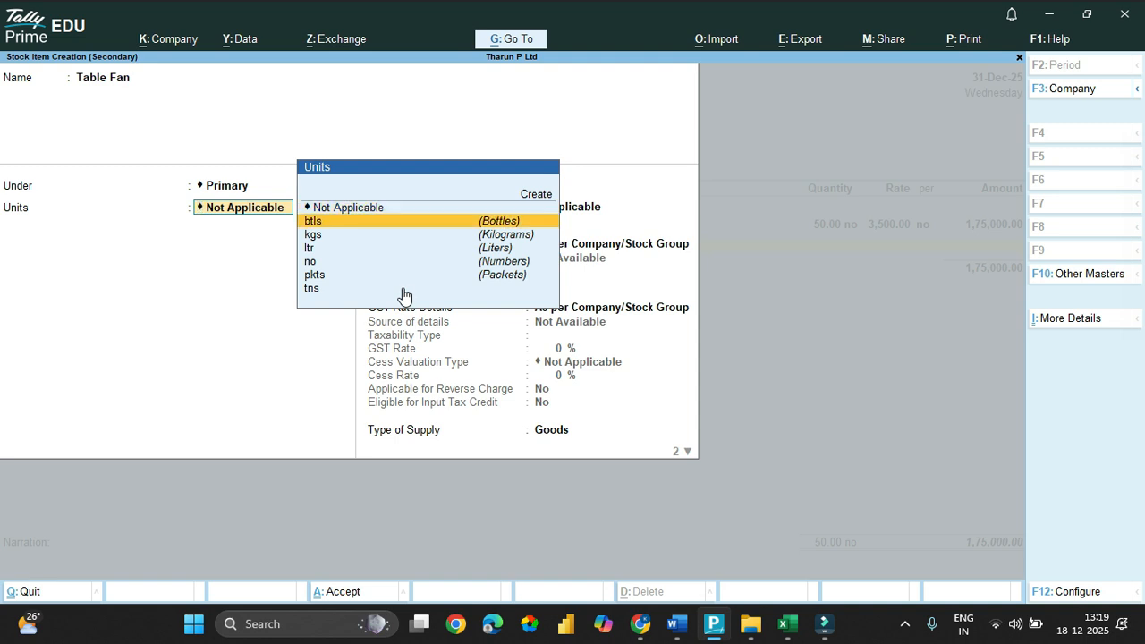
{"action": "type", "text": "n"}
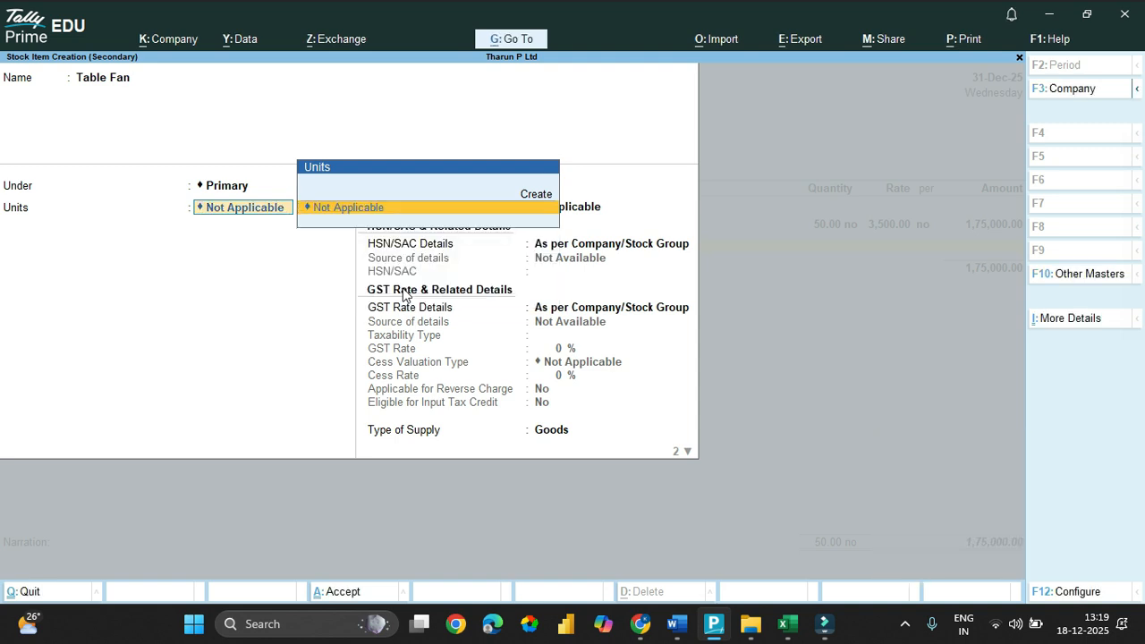
{"action": "key", "text": "BackSpace"}
{"action": "key", "text": "BackSpace"}
{"action": "key", "text": "BackSpace"}
{"action": "key", "text": "BackSpace"}
{"action": "key", "text": "BackSpace"}
{"action": "key", "text": "BackSpace"}
{"action": "key", "text": "BackSpace"}
{"action": "key", "text": "BackSpace"}
{"action": "key", "text": "BackSpace"}
{"action": "key", "text": "BackSpace"}
{"action": "key", "text": "BackSpace"}
{"action": "key", "text": "BackSpace"}
{"action": "key", "text": "BackSpace"}
{"action": "key", "text": "BackSpace"}
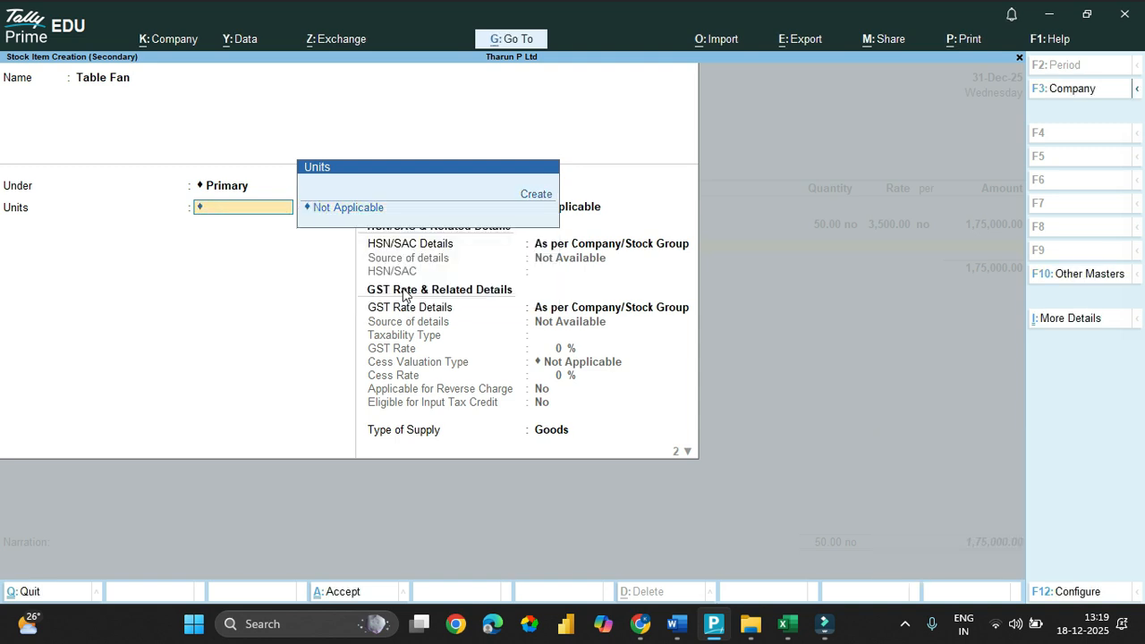
{"action": "key", "text": "BackSpace"}
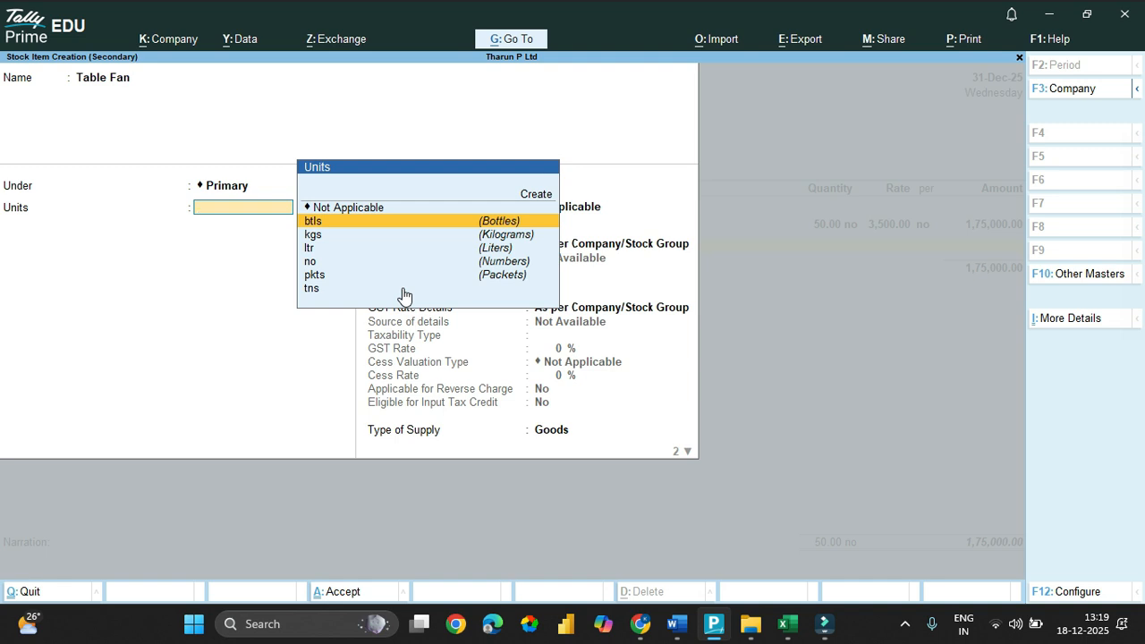
{"action": "key", "text": "Down"}
{"action": "key", "text": "Down"}
{"action": "key", "text": "Down"}
{"action": "key", "text": "Down"}
{"action": "key", "text": "Up"}
{"action": "key", "text": "Return"}
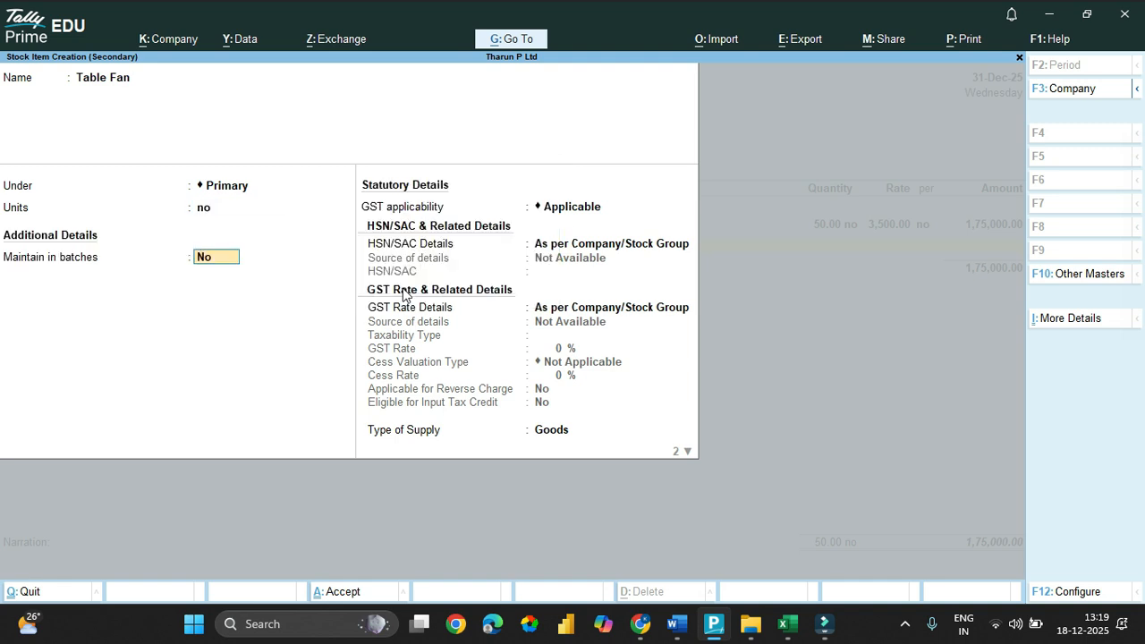
{"action": "key", "text": "Return"}
{"action": "key", "text": "Return"}
Set Table Fan's HSN/SAC details to Specify Details Here and enter the HSN/SAC code 152545.
{"action": "key", "text": "Down"}
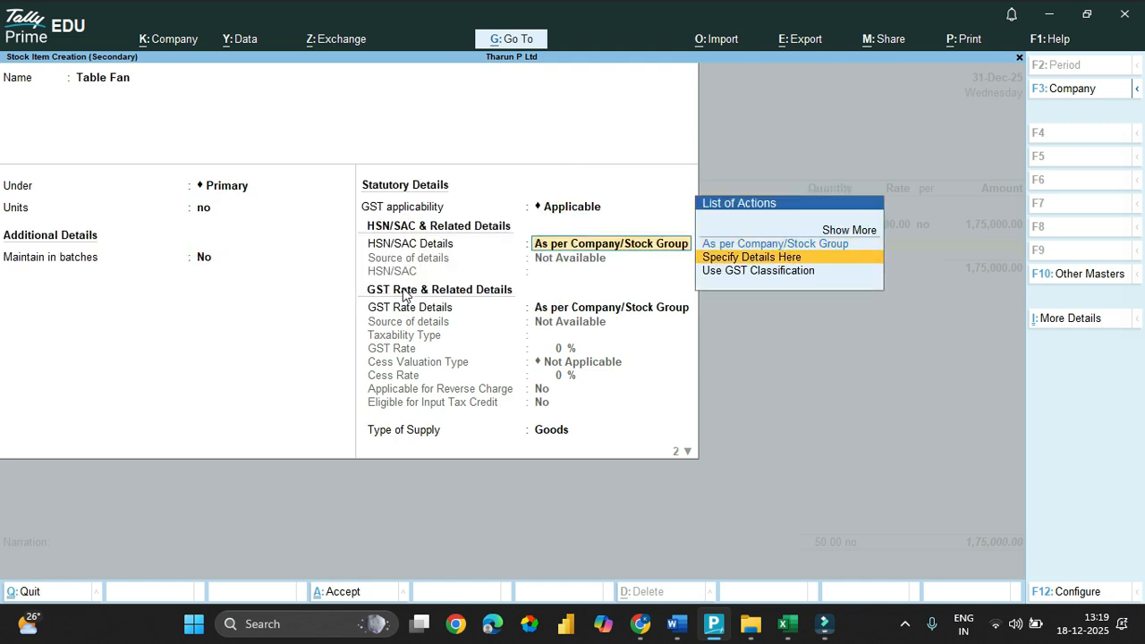
{"action": "key", "text": "Return"}
{"action": "type", "text": "152545"}
{"action": "key", "text": "Return"}
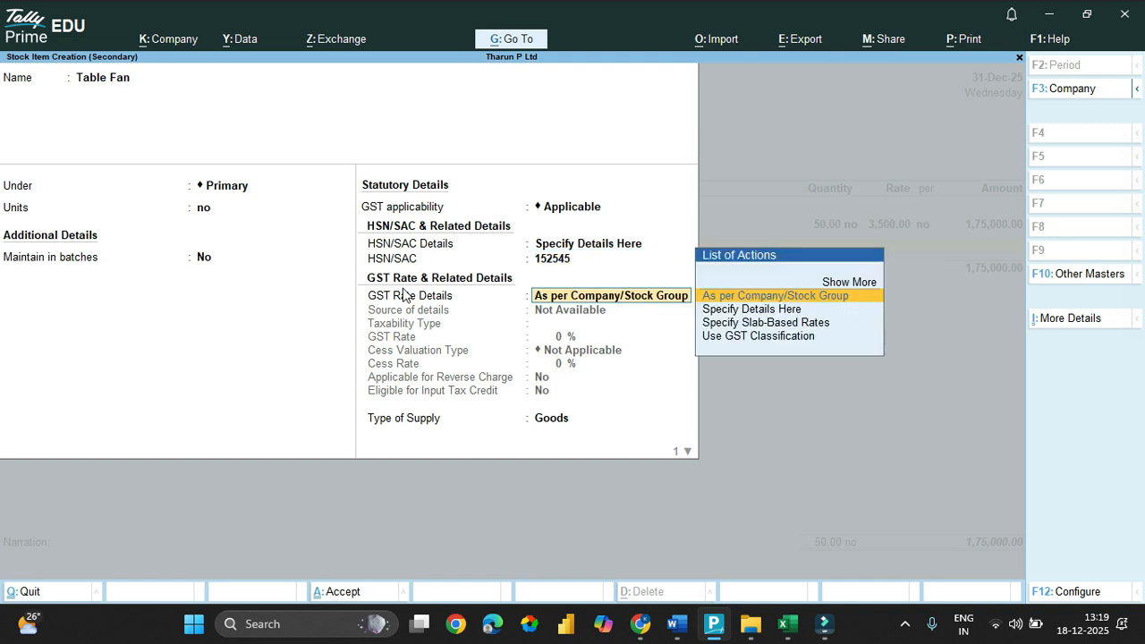
Specify Table Fan's GST rate details directly, with taxability type Taxable and a GST rate of 18%.
{"action": "key", "text": "Down"}
{"action": "key", "text": "Return"}
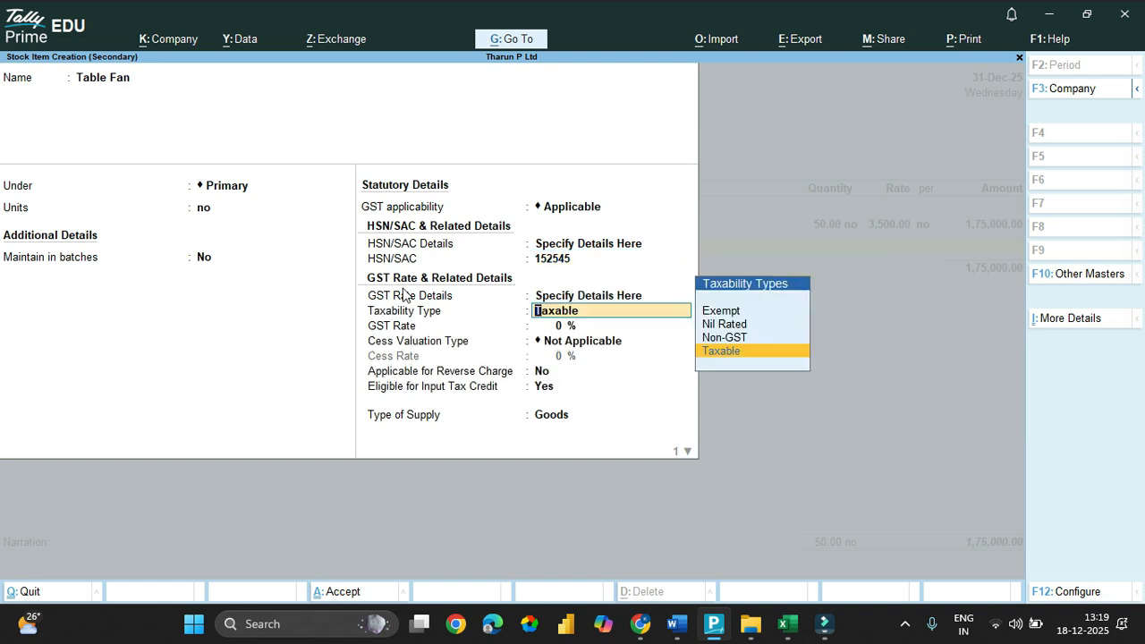
{"action": "key", "text": "Return"}
{"action": "type", "text": "18"}
{"action": "key", "text": "Return"}
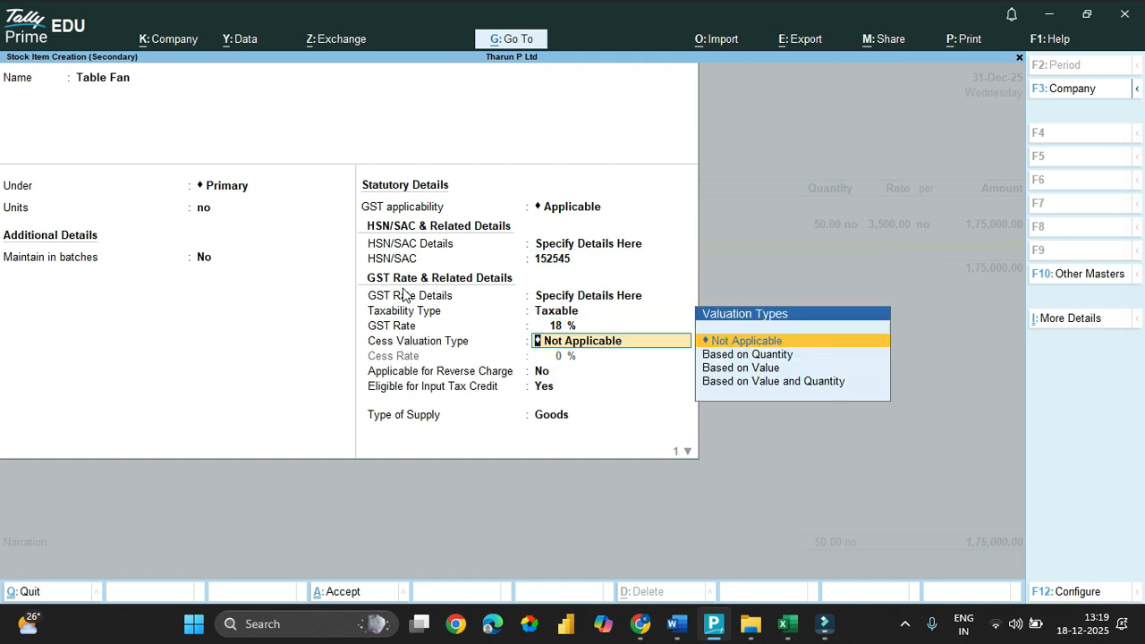
Keep the remaining tax and supply defaults and save the Table Fan stock item.
{"action": "key", "text": "Return"}
{"action": "key", "text": "Return"}
{"action": "key", "text": "Return"}
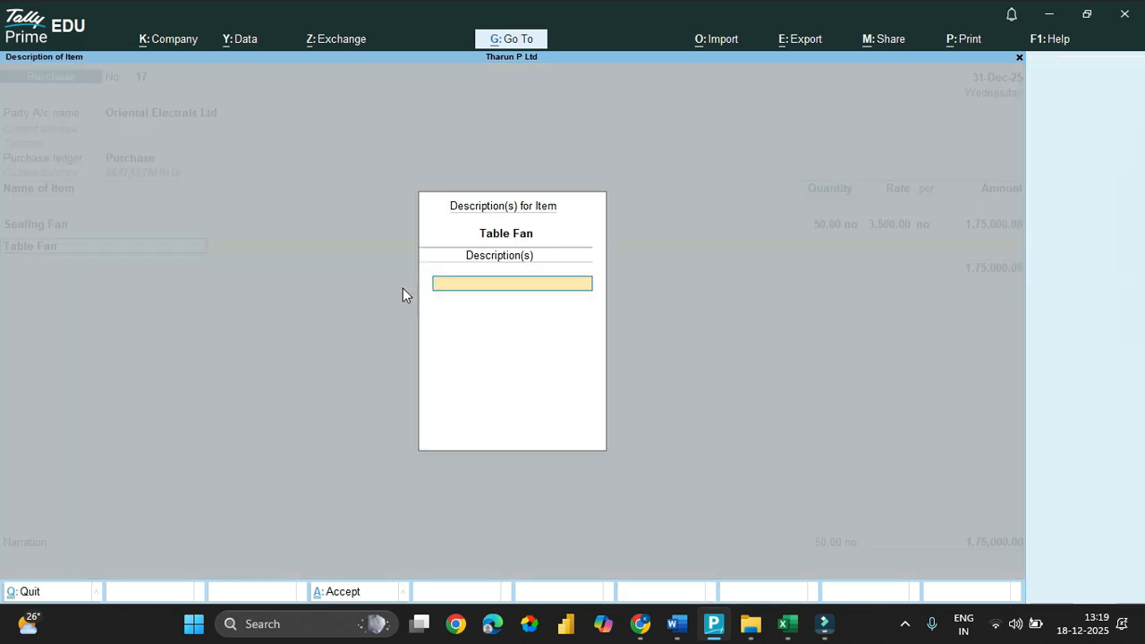
Leave Table Fan's description empty and set the godown of its allocation to G-1 Godown.
{"action": "key", "text": "Return"}
{"action": "key", "text": "Return"}
{"action": "key", "text": "Return"}
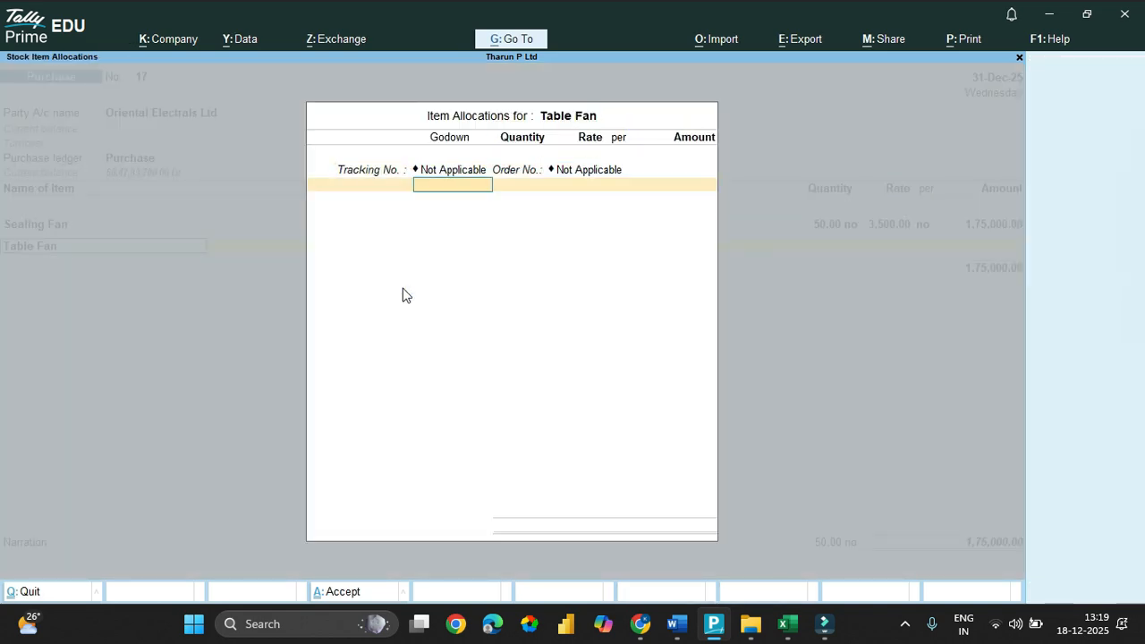
{"action": "key", "text": "Up"}
{"action": "key", "text": "Return"}
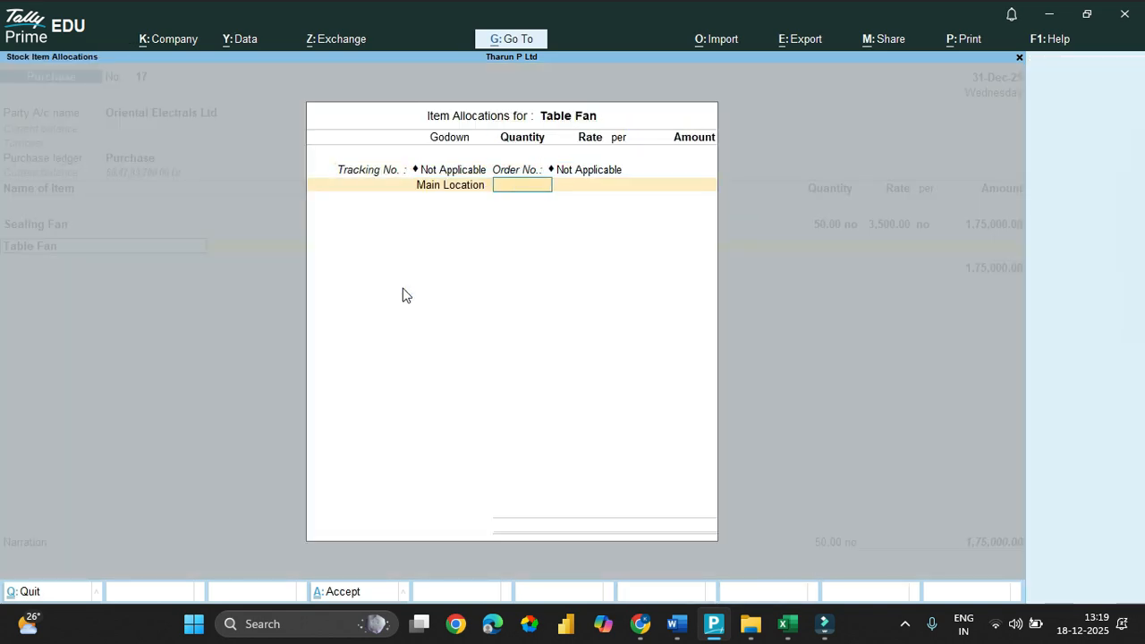
{"action": "key", "text": "alt+Tab"}
{"action": "key", "text": "alt+Tab"}
{"action": "key", "text": "BackSpace"}
{"action": "key", "text": "Up"}
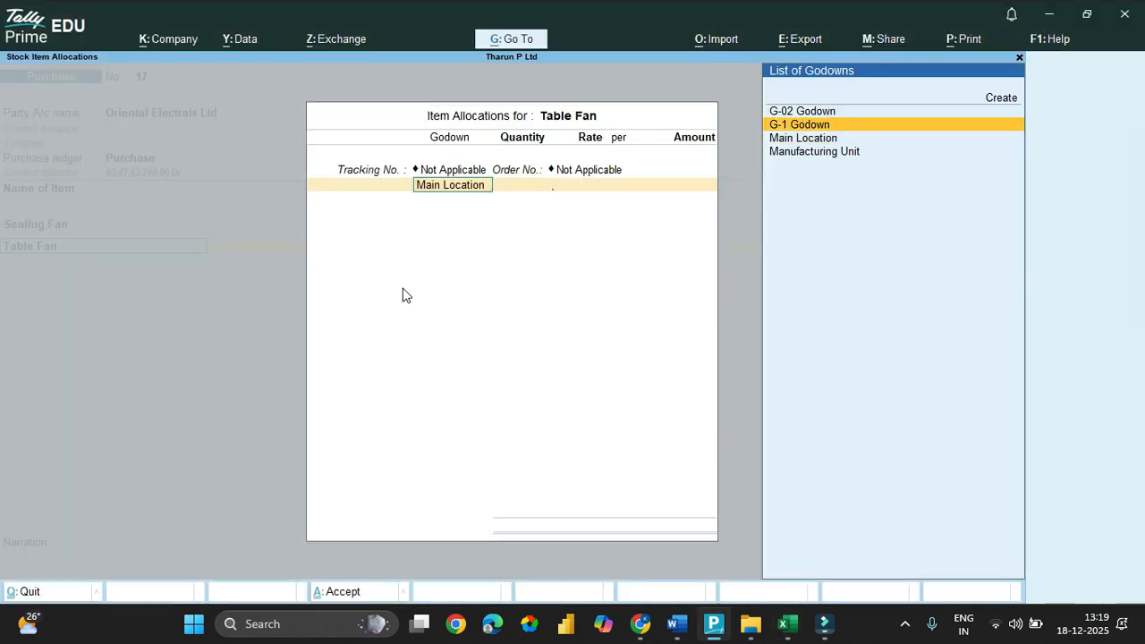
{"action": "key", "text": "Return"}
Enter a quantity of 100 and a rate of 4000 for Table Fan, as listed in the Excel exercise.
{"action": "key", "text": "alt+Tab"}
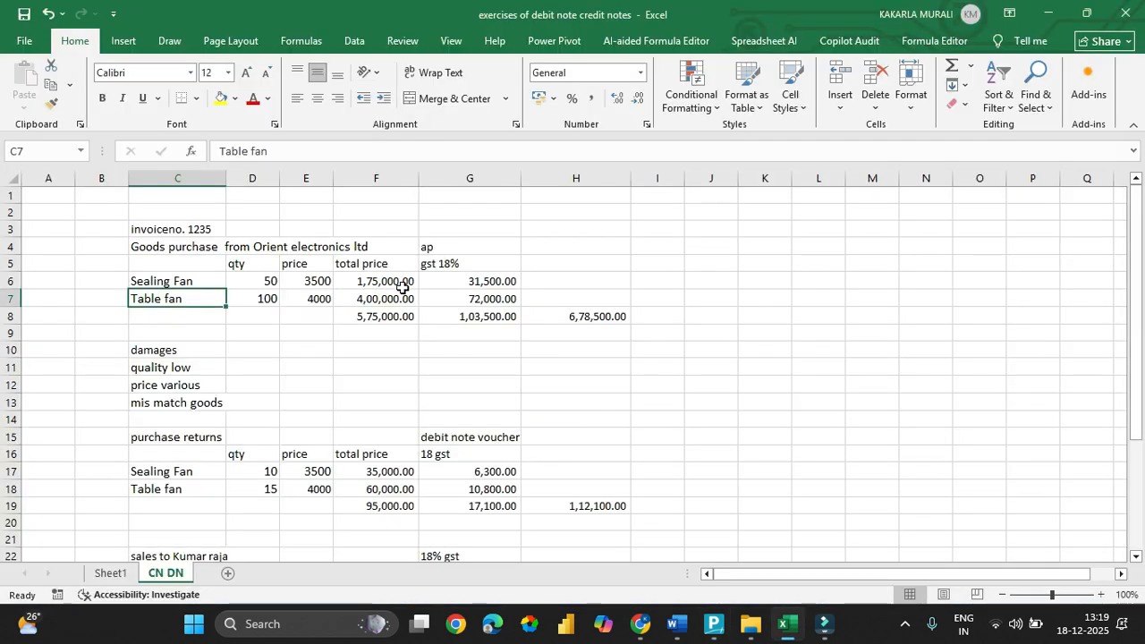
{"action": "key", "text": "alt+Tab"}
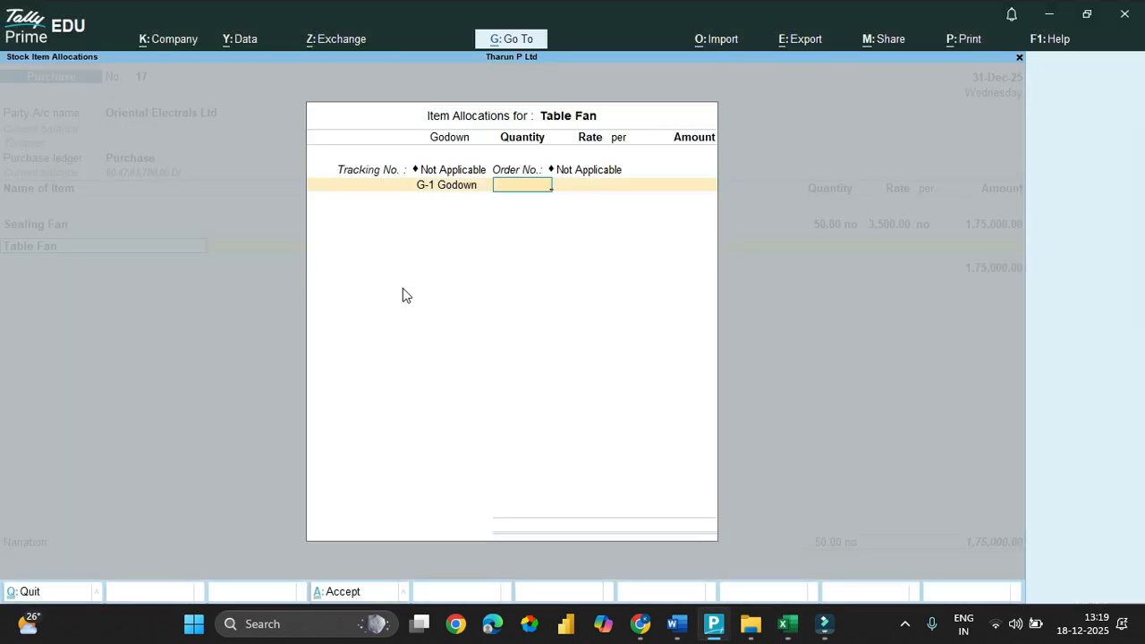
{"action": "type", "text": "100"}
{"action": "key", "text": "Return"}
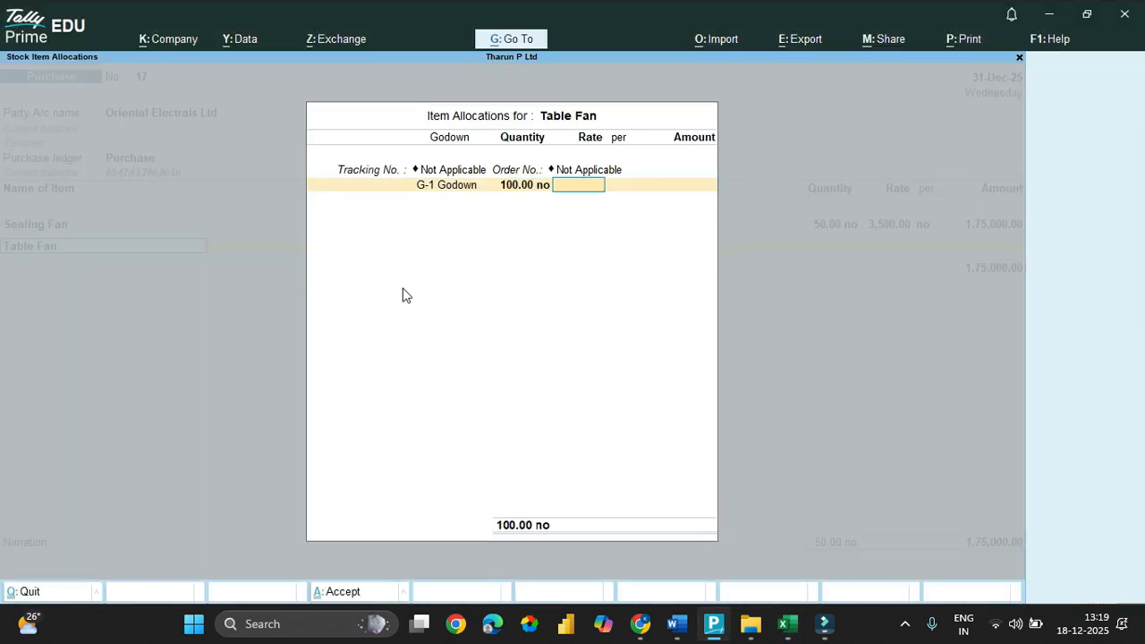
{"action": "type", "text": "4000"}
{"action": "key", "text": "Return"}
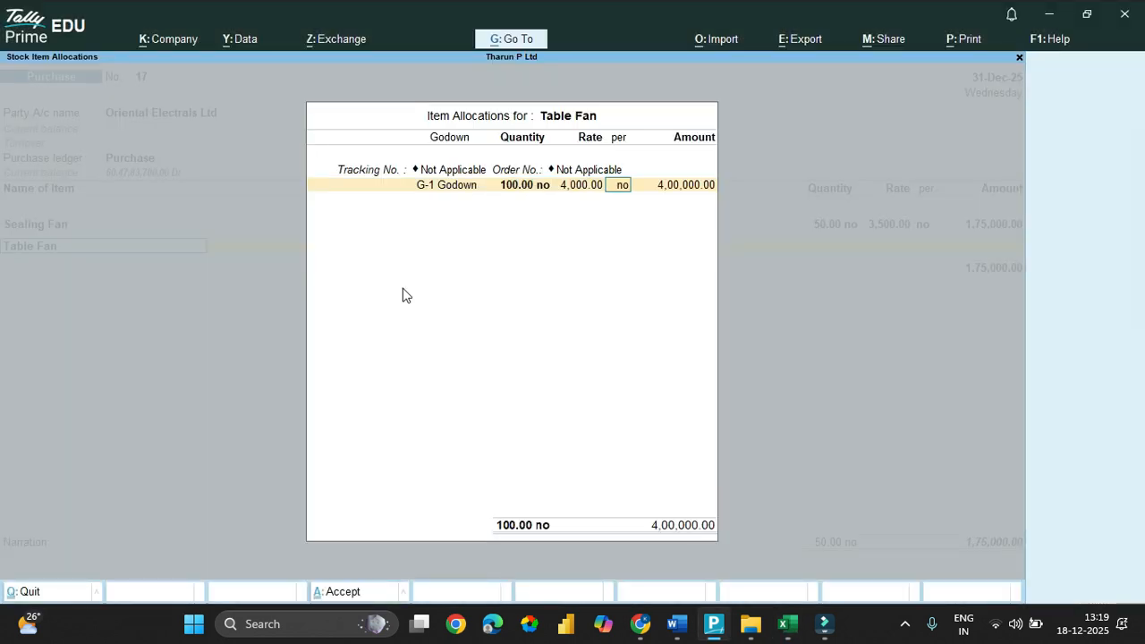
Accept the Table Fan allocation and keep its GST rate and HSN/SAC details As per Masters/Company.
{"action": "key", "text": "Return"}
{"action": "key", "text": "Return"}
{"action": "key", "text": "Return"}
{"action": "key", "text": "Return"}
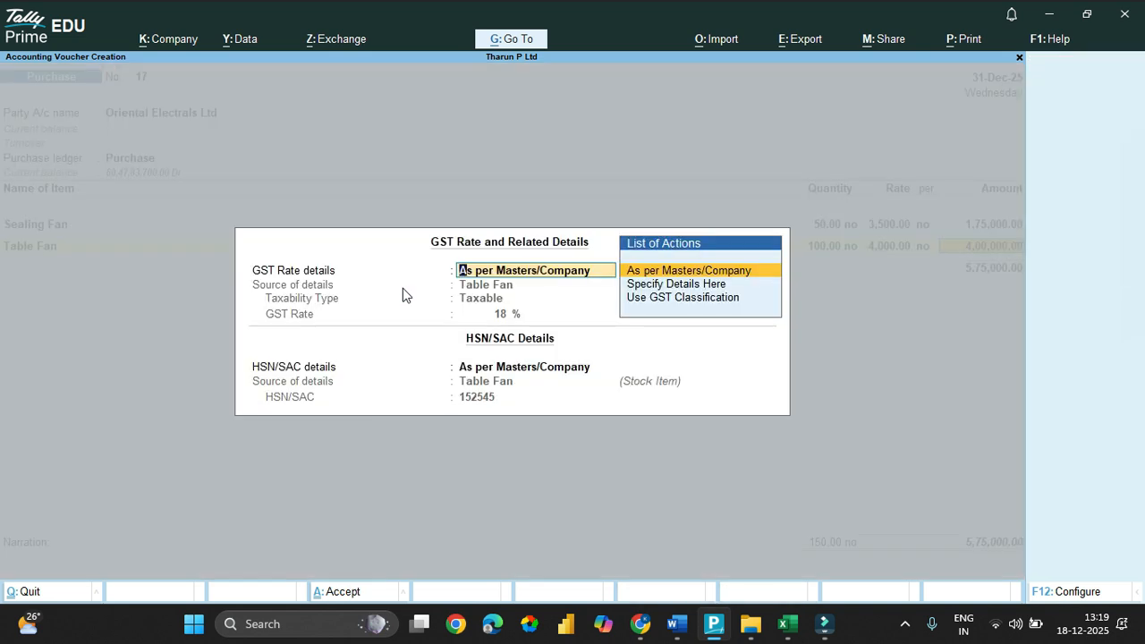
{"action": "key", "text": "Return"}
{"action": "key", "text": "Return"}
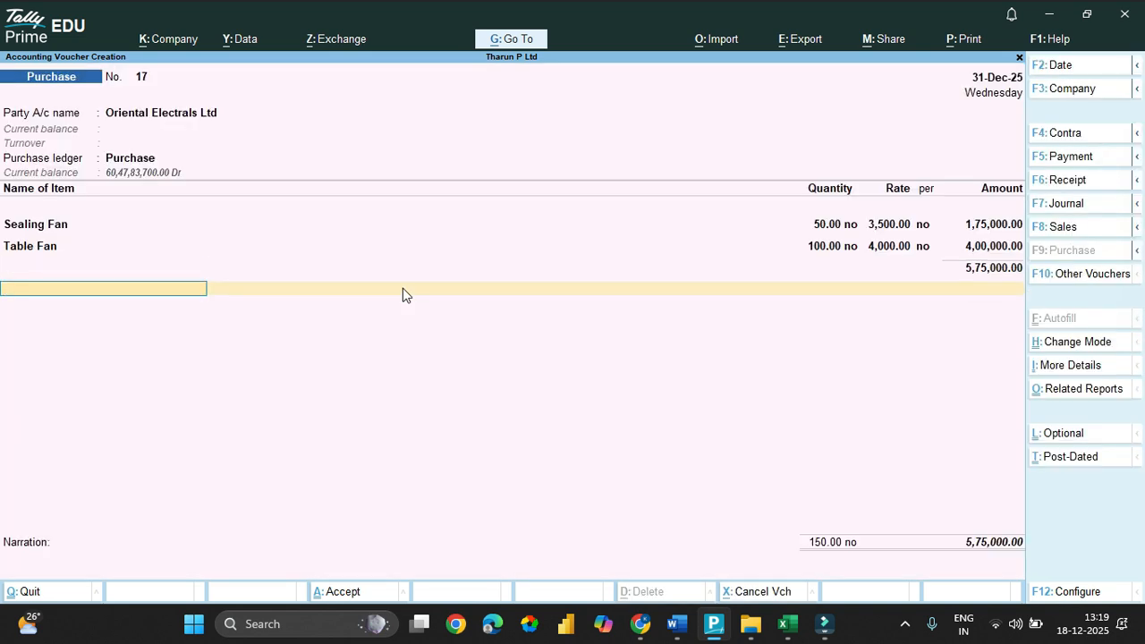
Add the Input Sgst ledger below the purchased items, leaving its description empty.
{"action": "type", "text": "Inpu"}
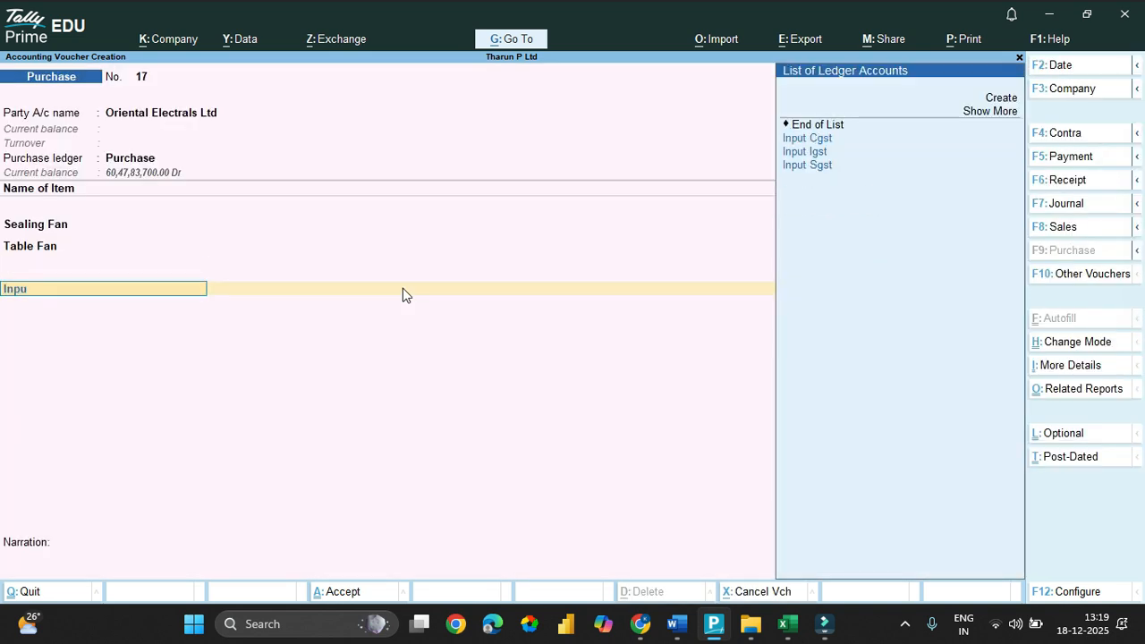
{"action": "key", "text": "Down"}
{"action": "key", "text": "Down"}
{"action": "key", "text": "Return"}
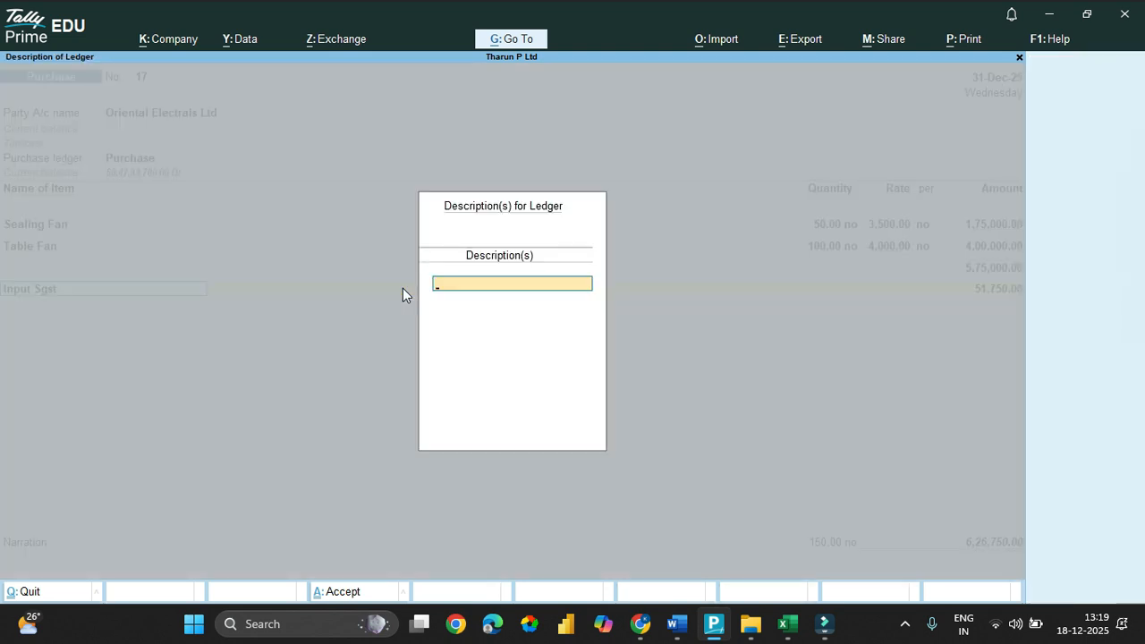
{"action": "key", "text": "Return"}
{"action": "key", "text": "Return"}
Add the Input Cgst ledger below Input Sgst in the purchase voucher, leaving its description empty.
{"action": "type", "text": "Inpu"}
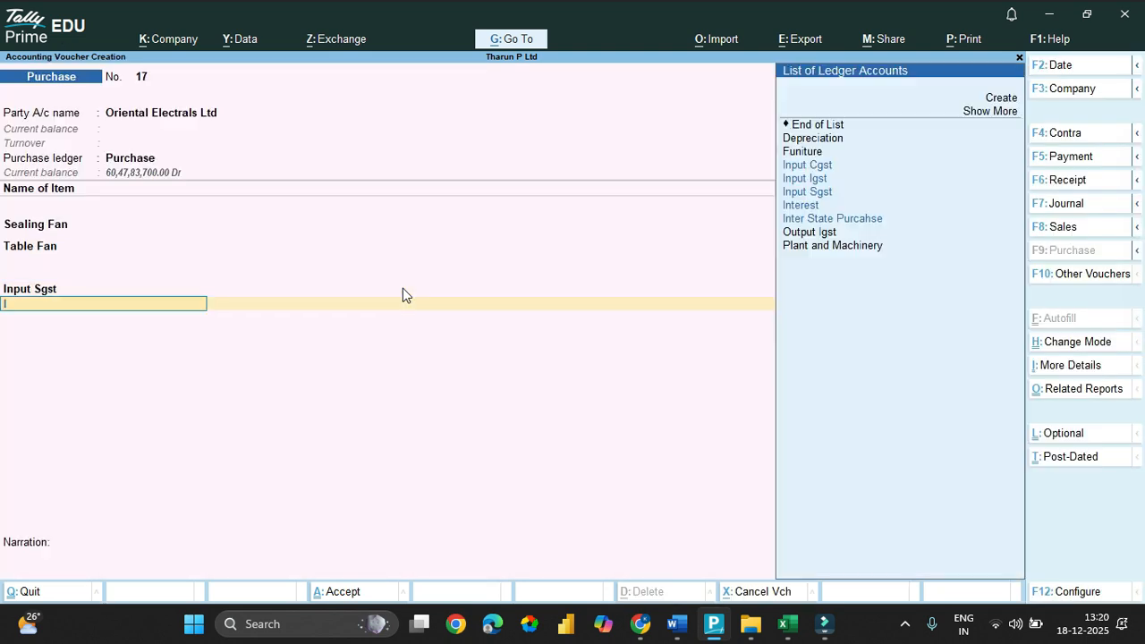
{"action": "key", "text": "Down"}
{"action": "key", "text": "Down"}
{"action": "key", "text": "Up"}
{"action": "key", "text": "Up"}
{"action": "key", "text": "Return"}
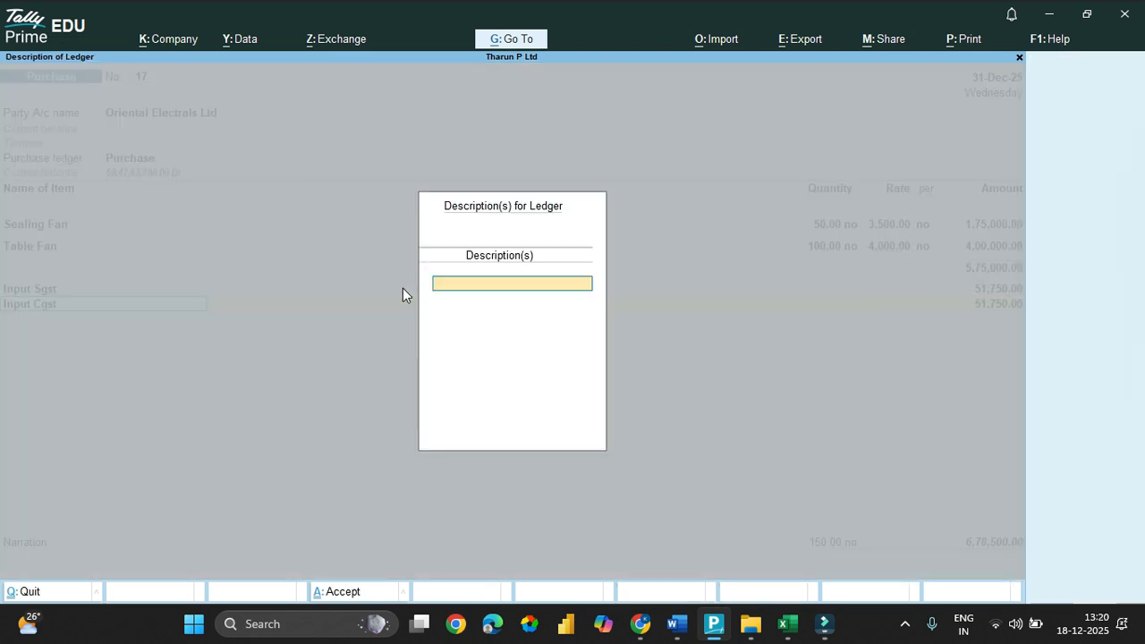
{"action": "key", "text": "Return"}
Check the voucher total against the Excel exercise and save the purchase voucher with its full amount as New Ref 17.
{"action": "key", "text": "alt+Tab"}
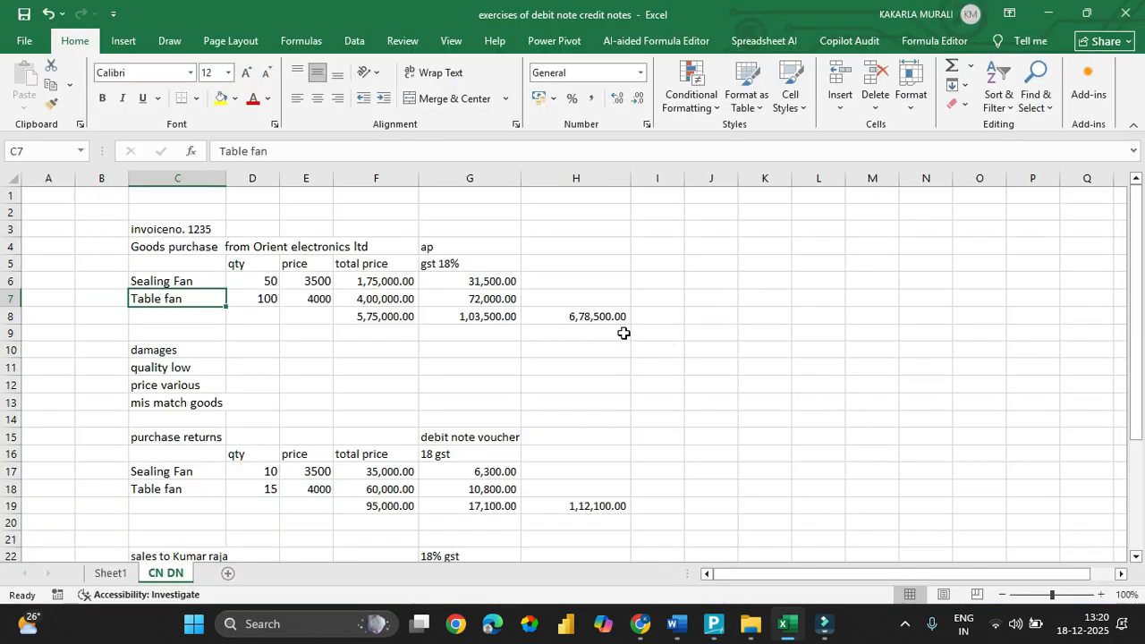
{"action": "key", "text": "alt+Tab"}
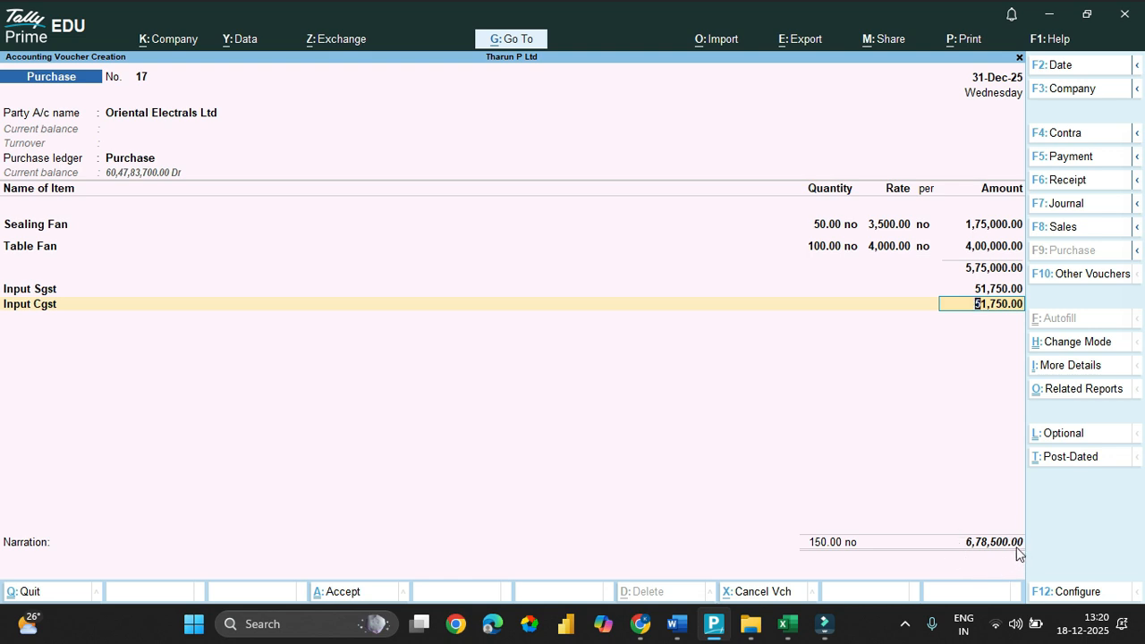
{"action": "key", "text": "Return"}
{"action": "key", "text": "Return"}
{"action": "key", "text": "Return"}
{"action": "key", "text": "Return"}
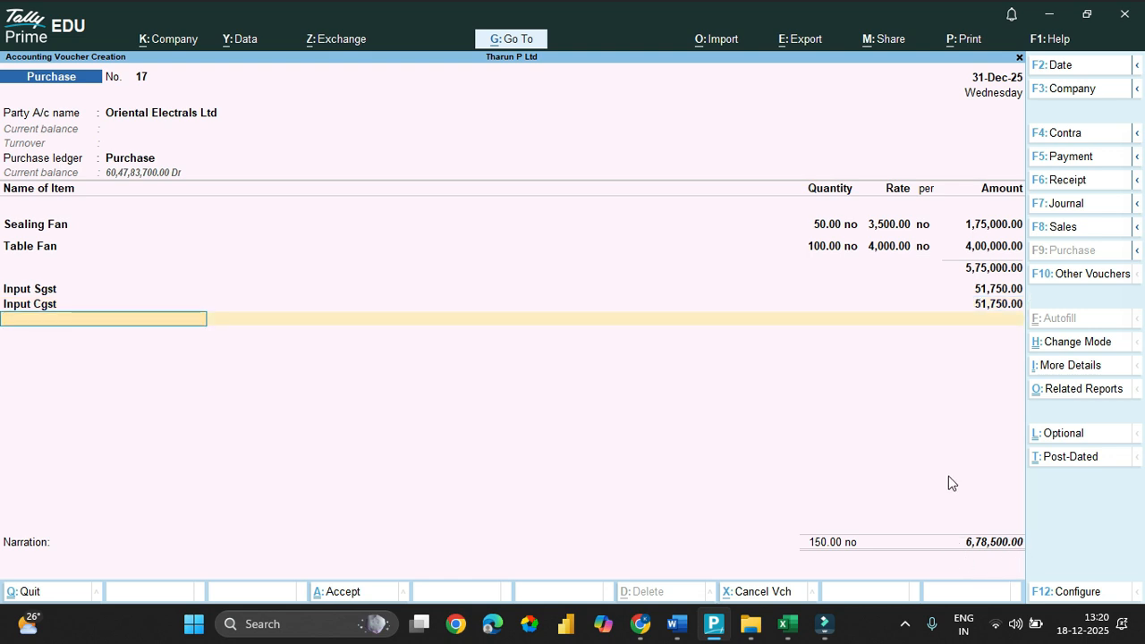
{"action": "key", "text": "Return"}
{"action": "key", "text": "Return"}
{"action": "key", "text": "Return"}
{"action": "key", "text": "Return"}
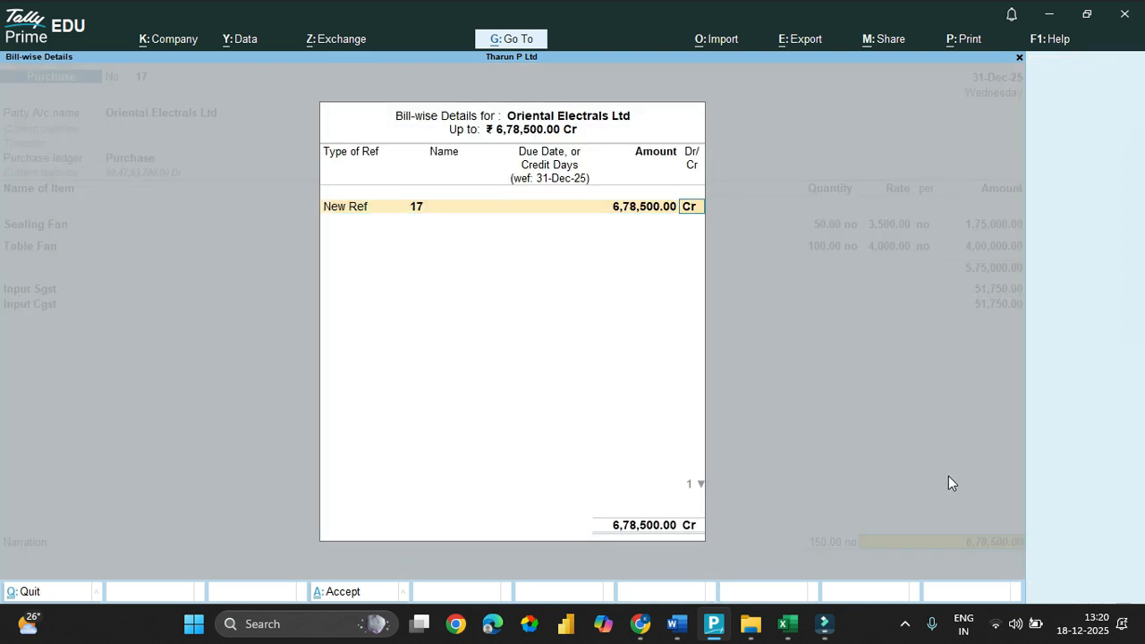
{"action": "key", "text": "Return"}
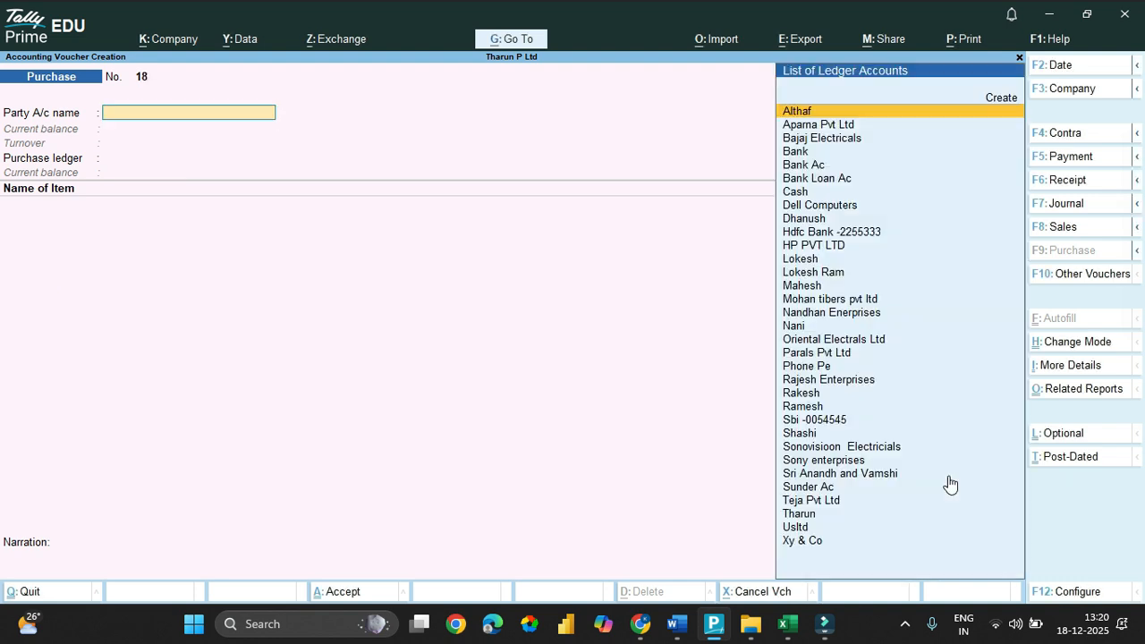
Leave voucher creation and open the Stock Summary report of Tharun P Ltd.
{"action": "key", "text": "Escape"}
{"action": "key", "text": "y"}
{"action": "key", "text": "Escape"}
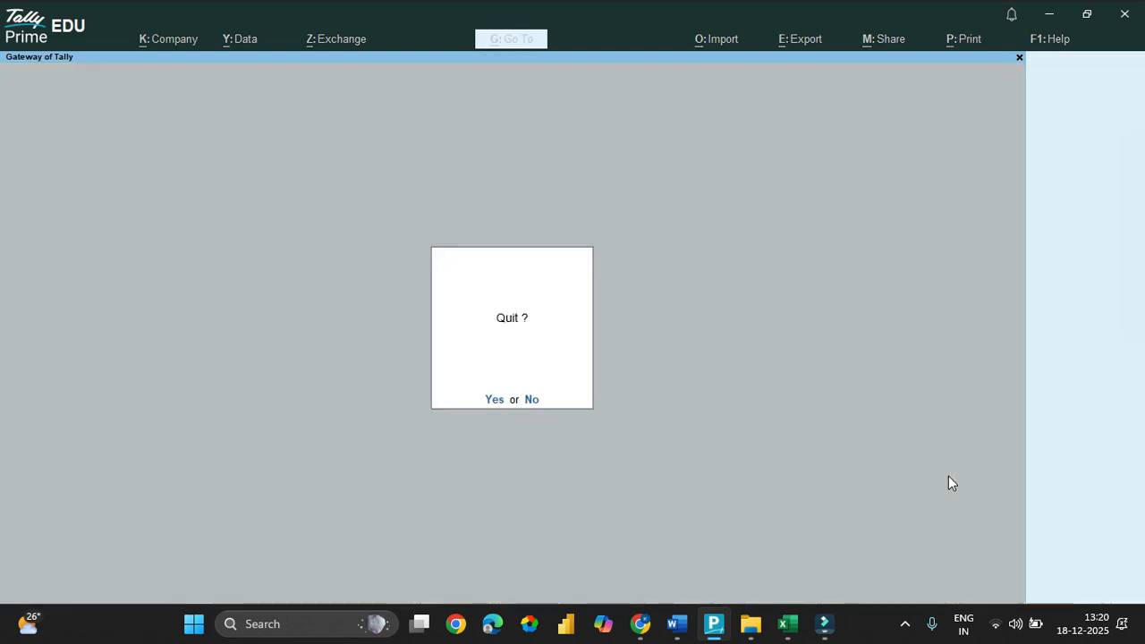
{"action": "key", "text": "Escape"}
{"action": "key", "text": "Down"}
{"action": "key", "text": "Down"}
{"action": "key", "text": "Down"}
{"action": "key", "text": "Down"}
{"action": "key", "text": "Down"}
{"action": "key", "text": "Down"}
{"action": "key", "text": "Down"}
{"action": "key", "text": "Down"}
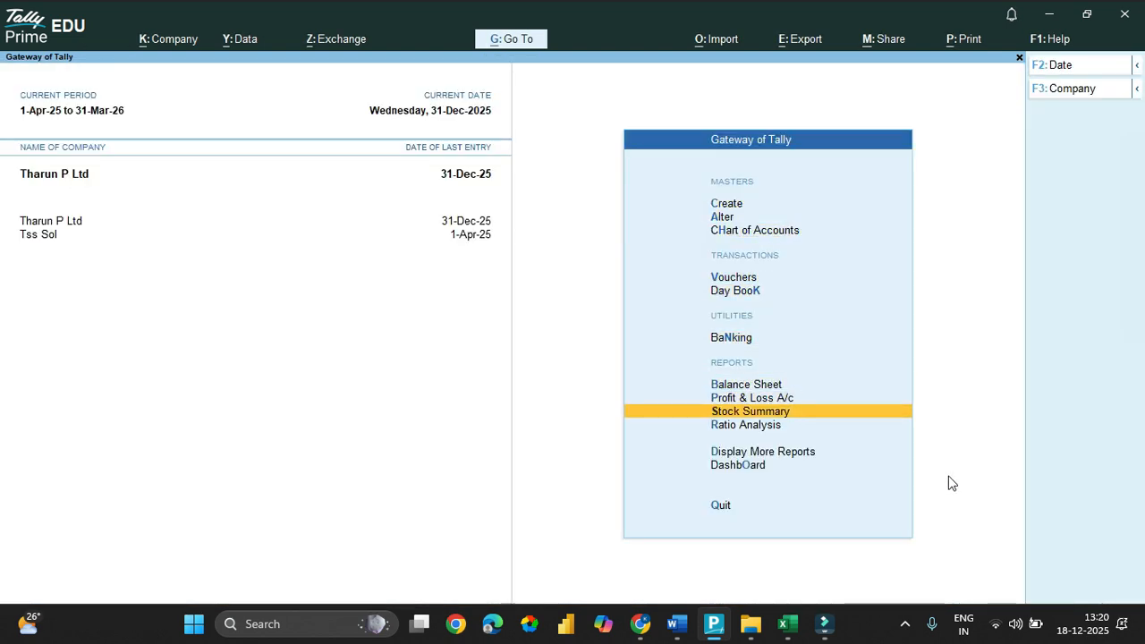
{"action": "key", "text": "Return"}
Find the Table Fan line in the stock summary and mark it as the only selected line.
{"action": "key", "text": "Down"}
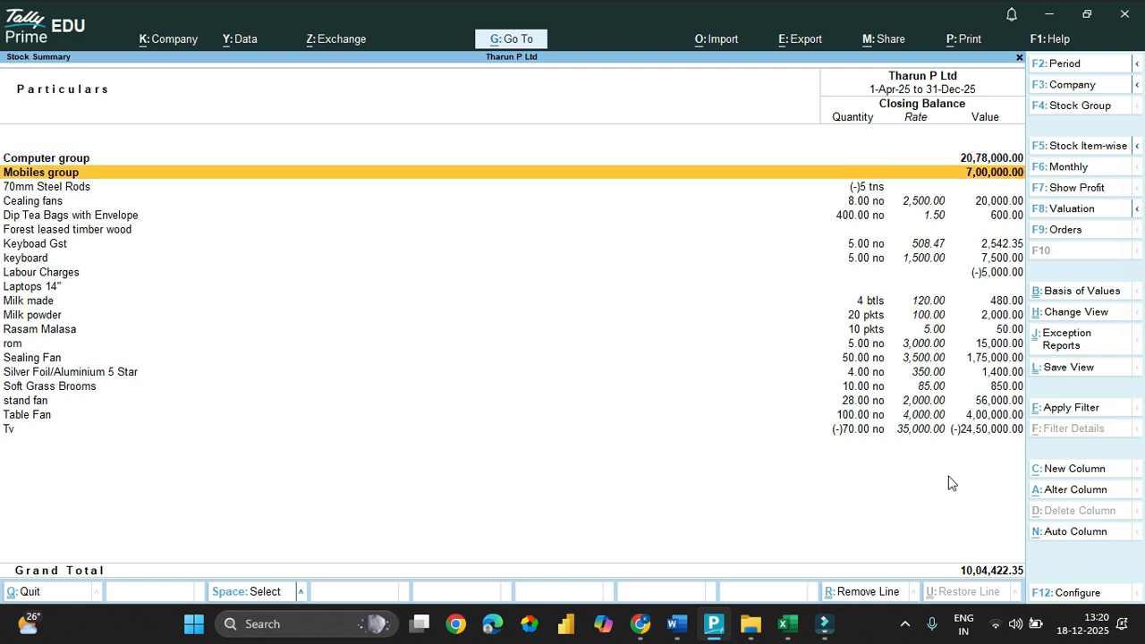
{"action": "key", "text": "Up"}
{"action": "key", "text": "Down"}
{"action": "key", "text": "Down"}
{"action": "key", "text": "Down"}
{"action": "key", "text": "Down"}
{"action": "key", "text": "Down"}
{"action": "key", "text": "Down"}
{"action": "key", "text": "Down"}
{"action": "key", "text": "Down"}
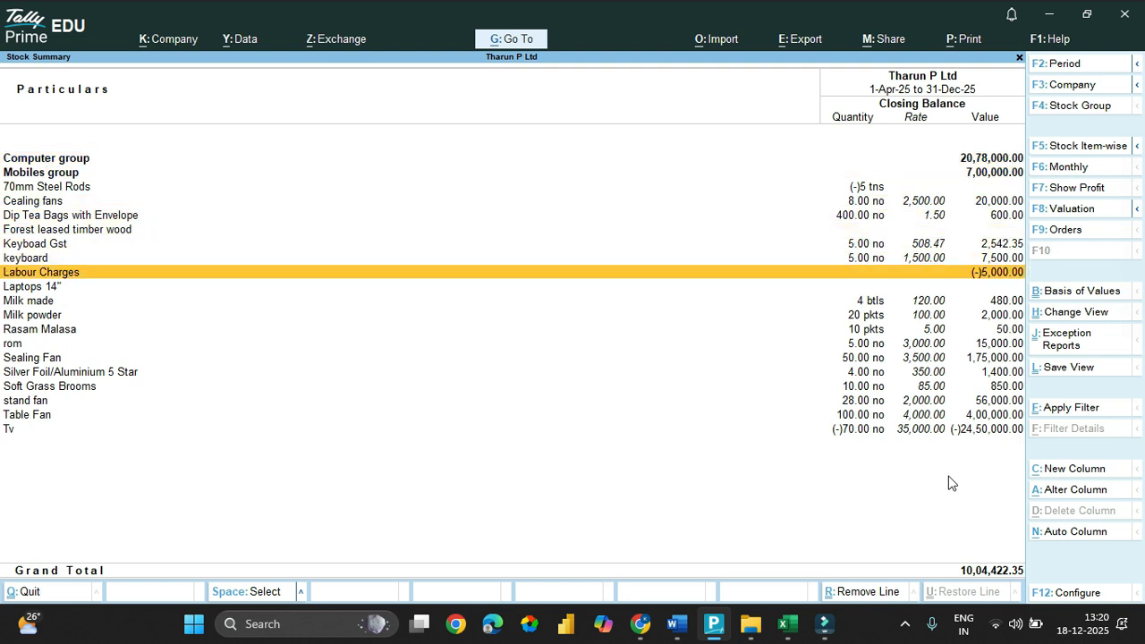
{"action": "key", "text": "Down"}
{"action": "key", "text": "Down"}
{"action": "key", "text": "Down"}
{"action": "key", "text": "Down"}
{"action": "key", "text": "Down"}
{"action": "key", "text": "Down"}
{"action": "key", "text": "Down"}
{"action": "key", "text": "Down"}
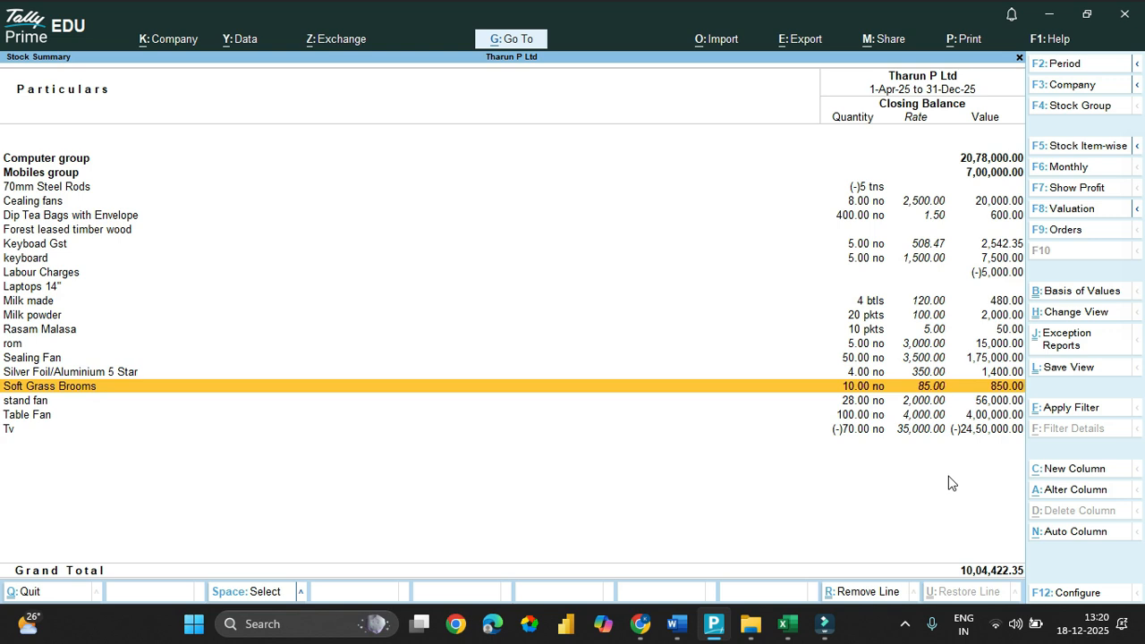
{"action": "key", "text": "Down"}
{"action": "key", "text": "space"}
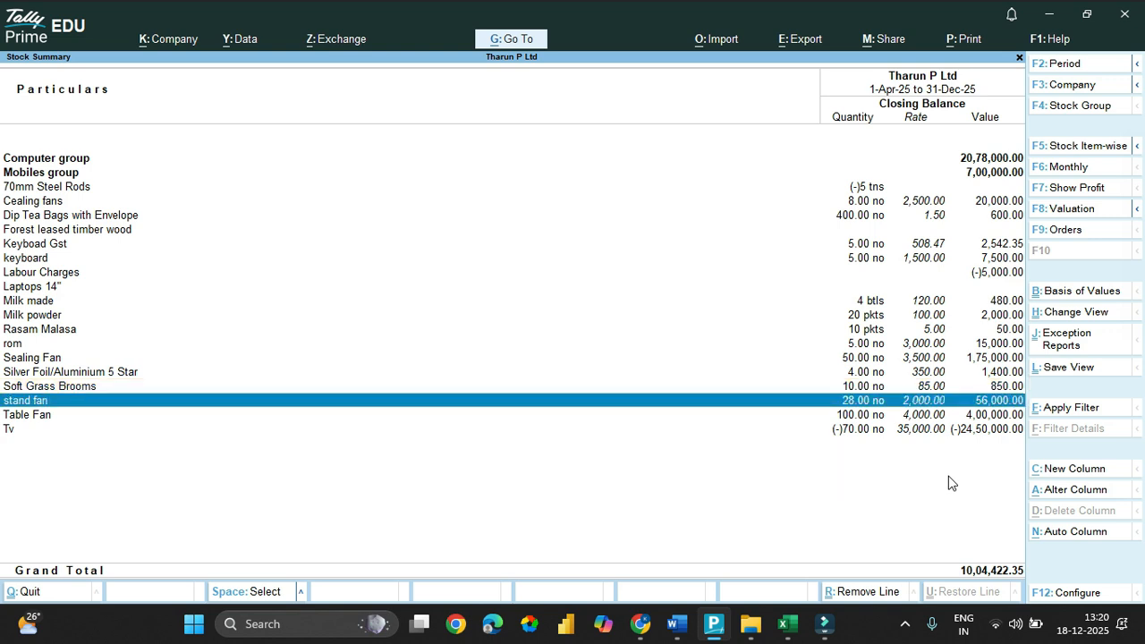
{"action": "key", "text": "Down"}
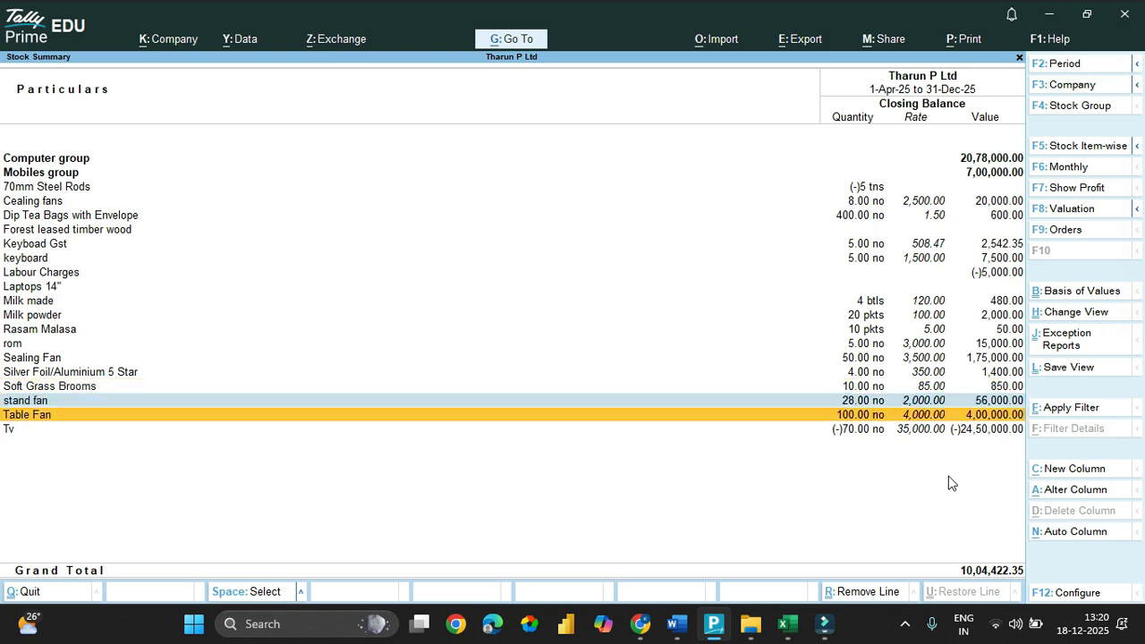
{"action": "key", "text": "Escape"}
{"action": "key", "text": "space"}
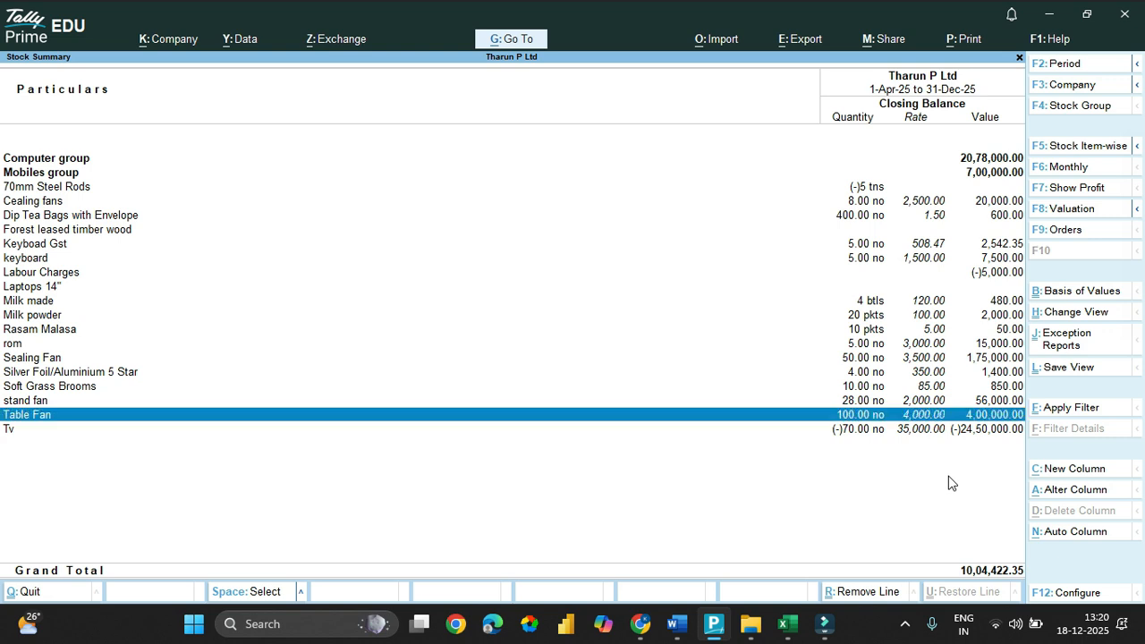
Mark the Sealing Fan line in the stock summary in addition to Table Fan.
{"action": "key", "text": "Up"}
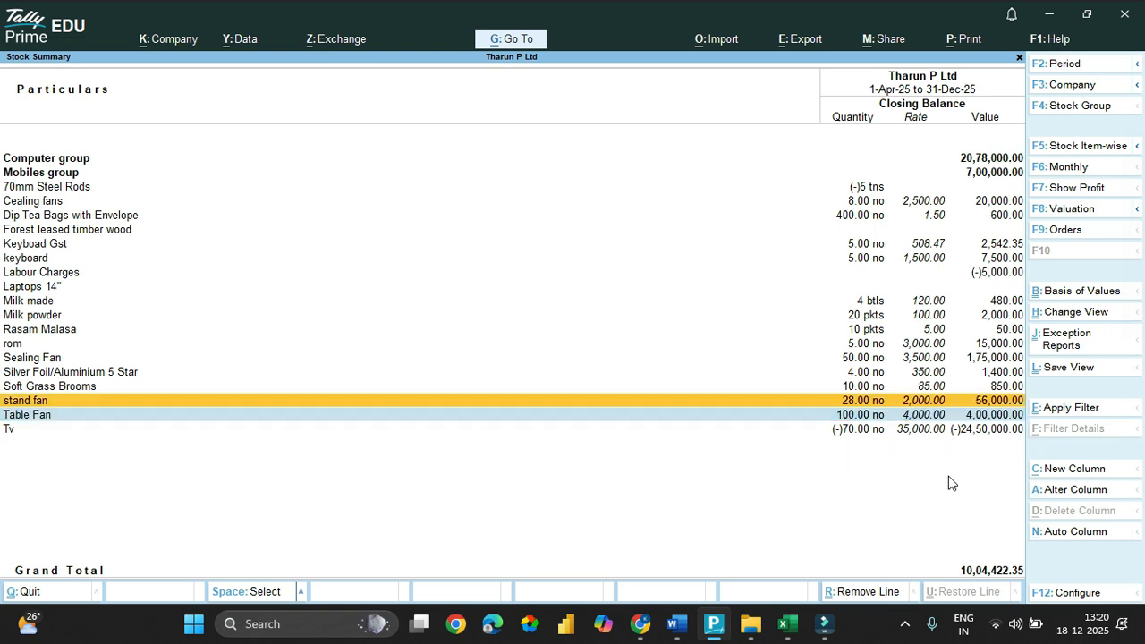
{"action": "key", "text": "Up"}
{"action": "key", "text": "Up"}
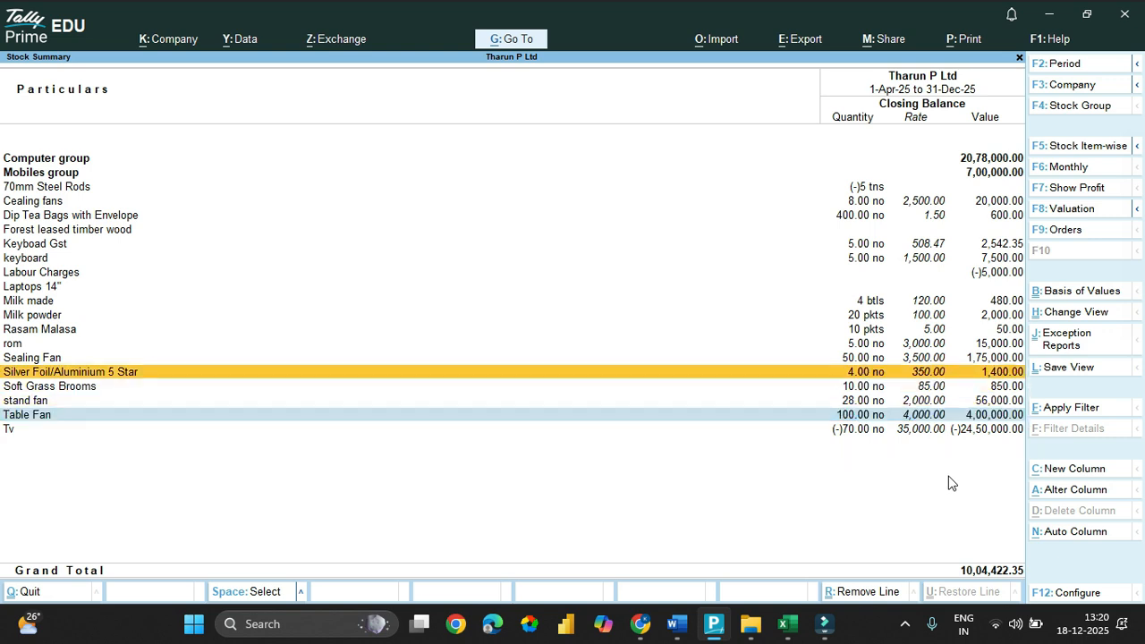
{"action": "key", "text": "Up"}
{"action": "key", "text": "space"}
Switch to the Excel exercise and compare the purchased fan quantities, reading on through the return reasons, purchase returns, sales and sales returns.
{"action": "key", "text": "alt"}
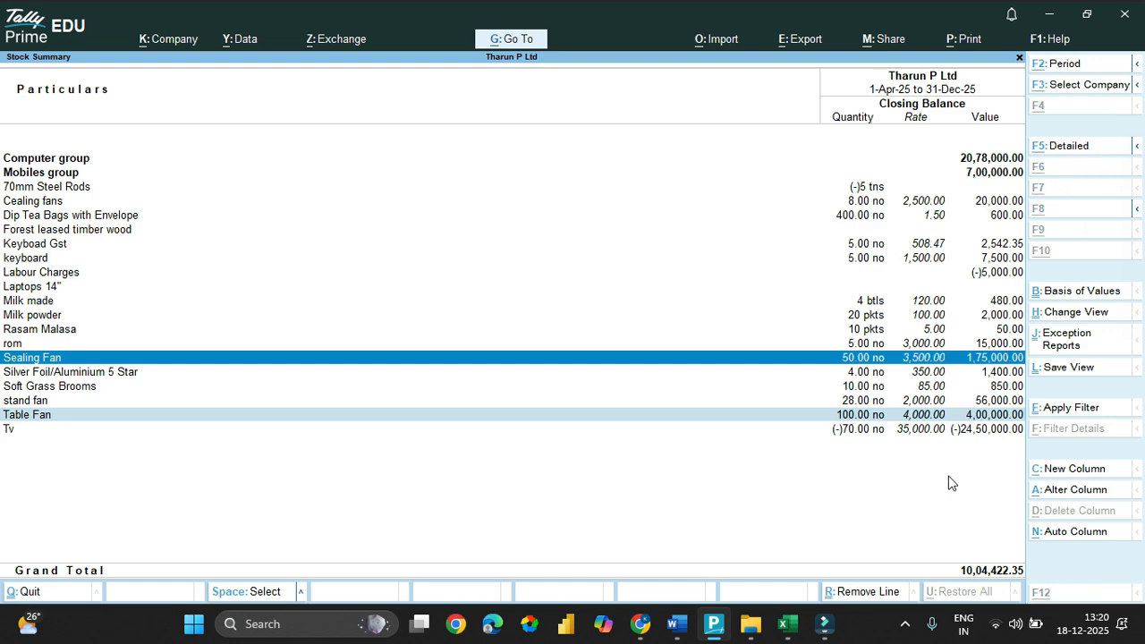
{"action": "key", "text": "alt"}
{"action": "key", "text": "alt+Tab"}
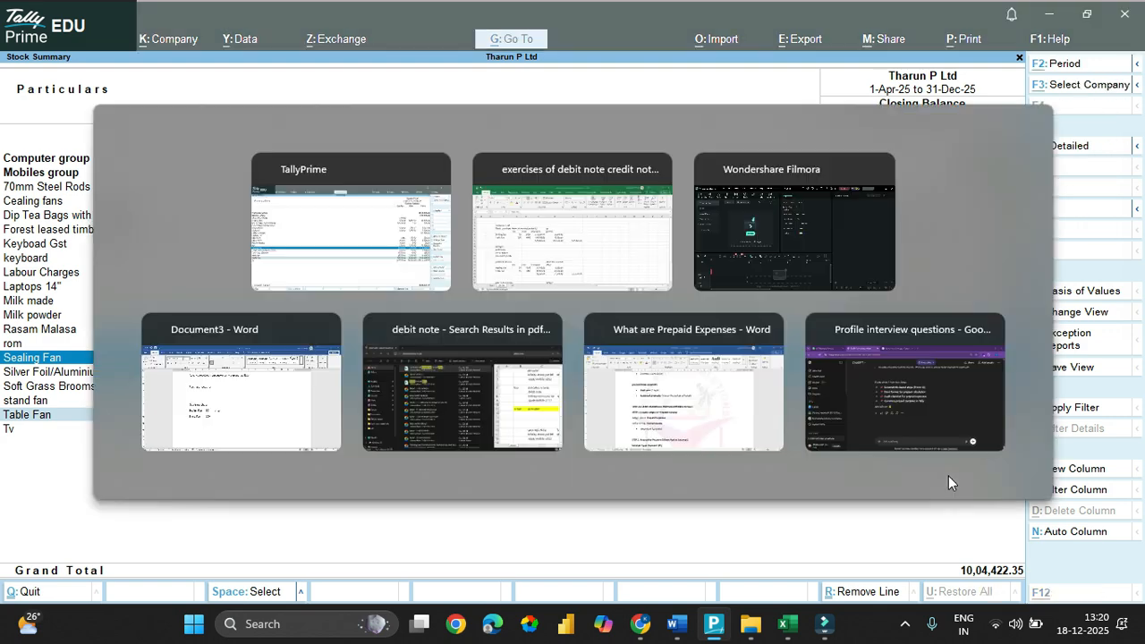
{"action": "left_click", "coordinate": [374, 304]}
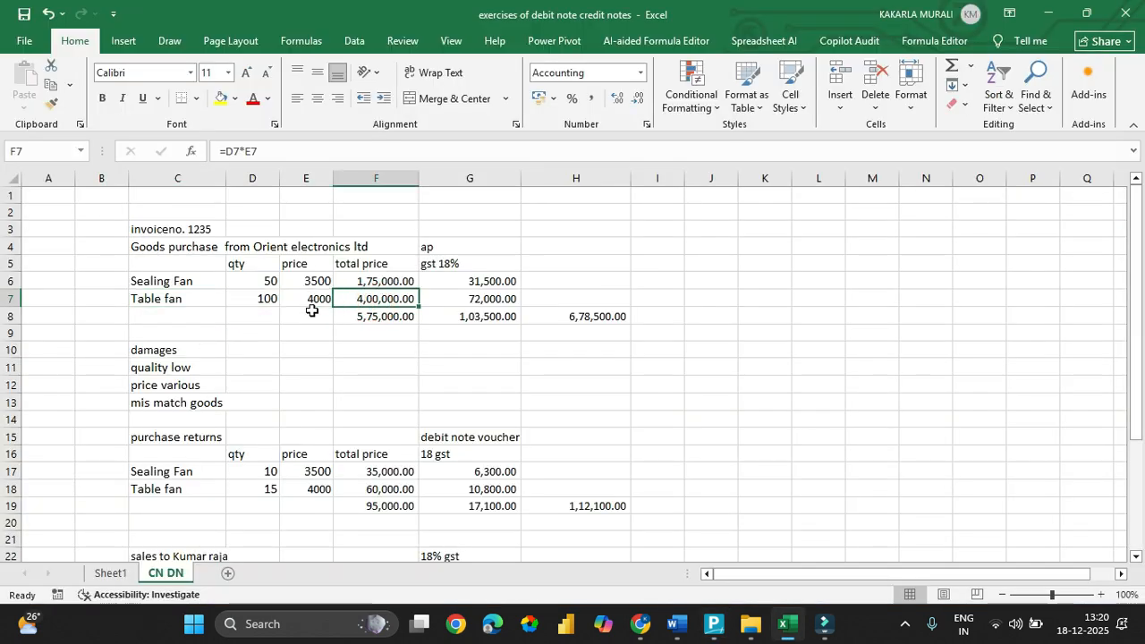
{"action": "left_click_drag", "start_coordinate": [273, 279], "coordinate": [268, 320]}
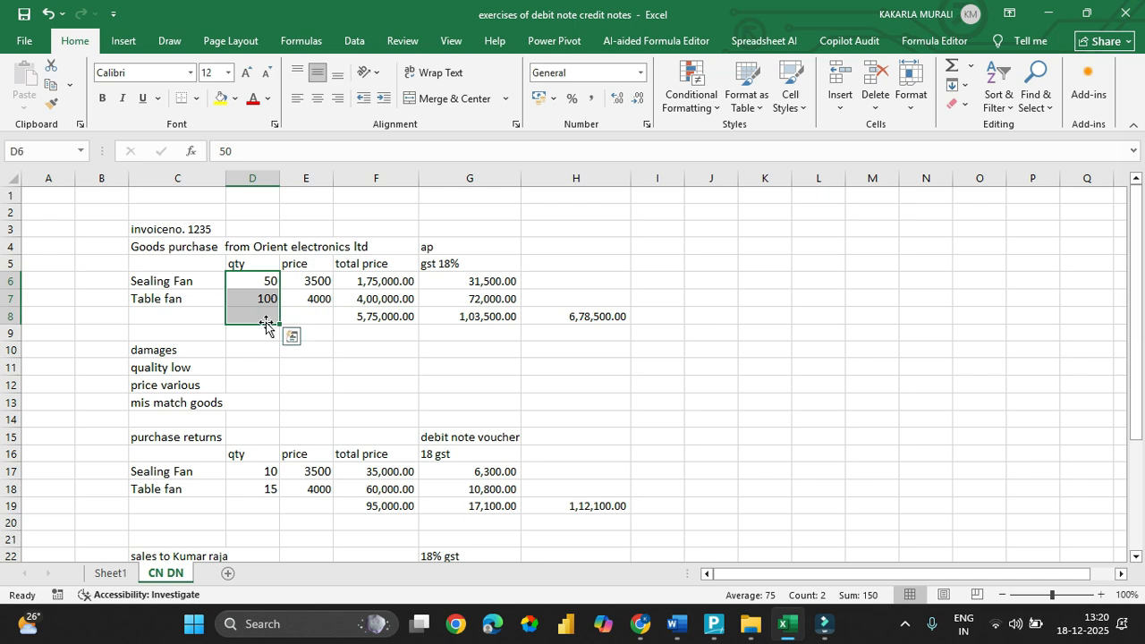
{"action": "left_click", "coordinate": [377, 384]}
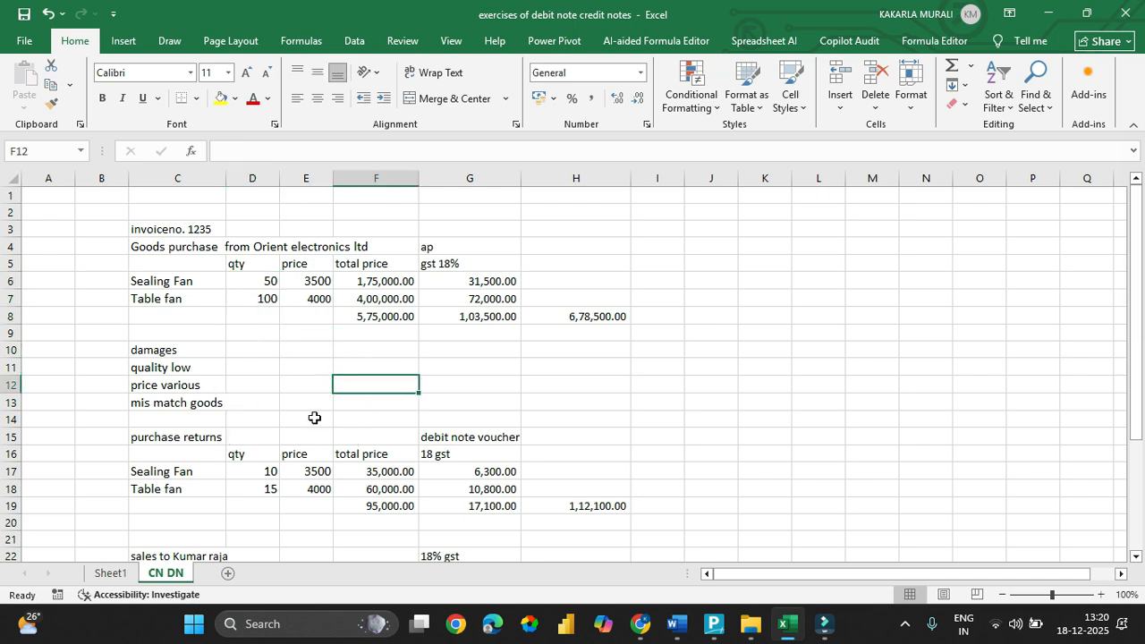
{"action": "left_click", "coordinate": [548, 399]}
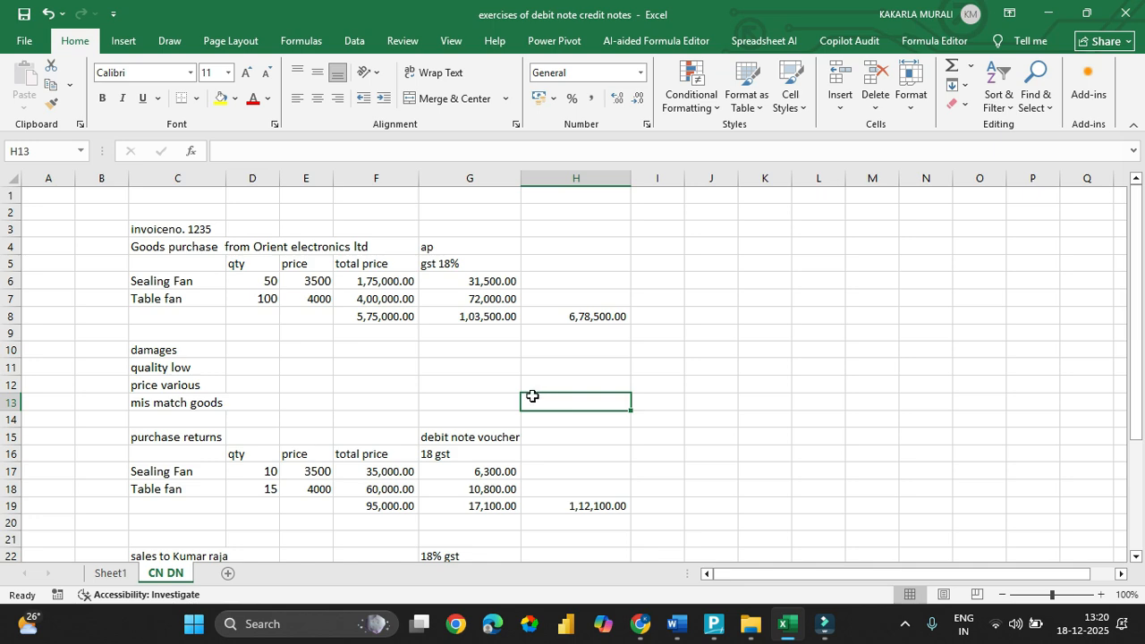
{"action": "scroll", "coordinate": [402, 327], "scroll_direction": "down", "scroll_amount": 1}
{"action": "scroll", "coordinate": [261, 416], "scroll_direction": "down", "scroll_amount": 2}
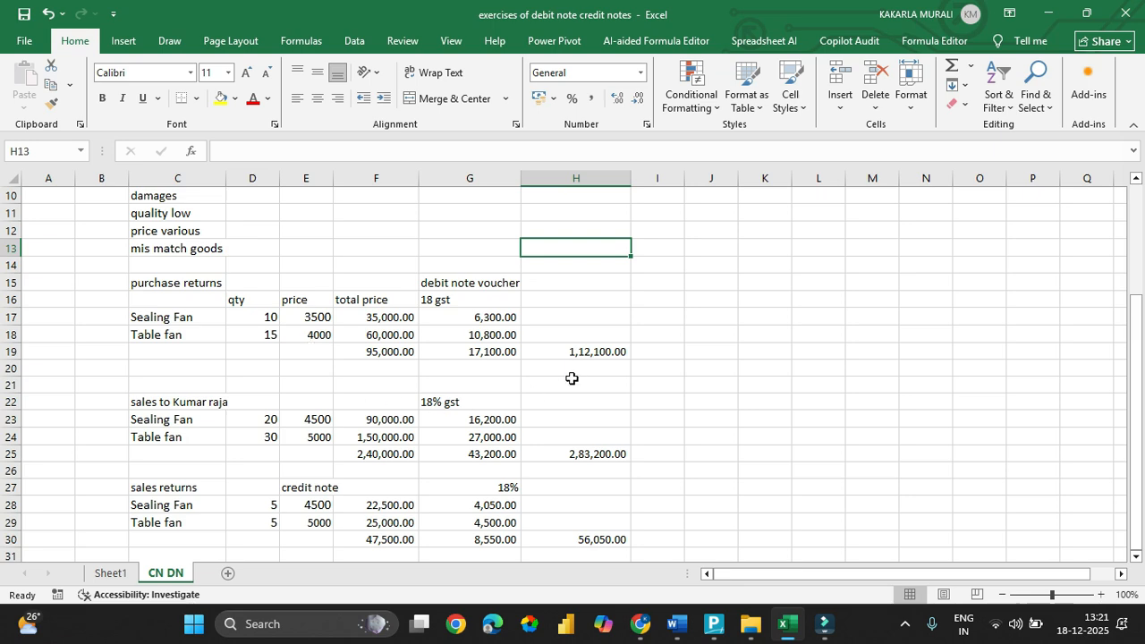
Switch back to TallyPrime, close the Stock Summary and open voucher creation.
{"action": "key", "text": "alt+Tab"}
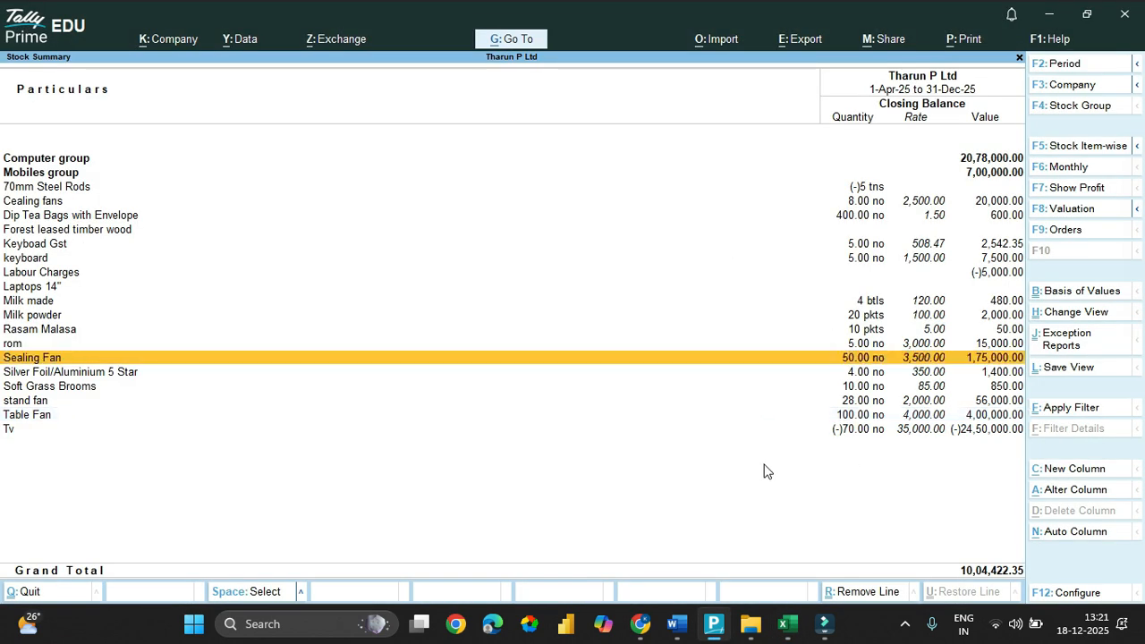
{"action": "key", "text": "Escape"}
{"action": "key", "text": "Up"}
{"action": "key", "text": "Up"}
{"action": "key", "text": "Up"}
{"action": "key", "text": "Up"}
{"action": "key", "text": "Up"}
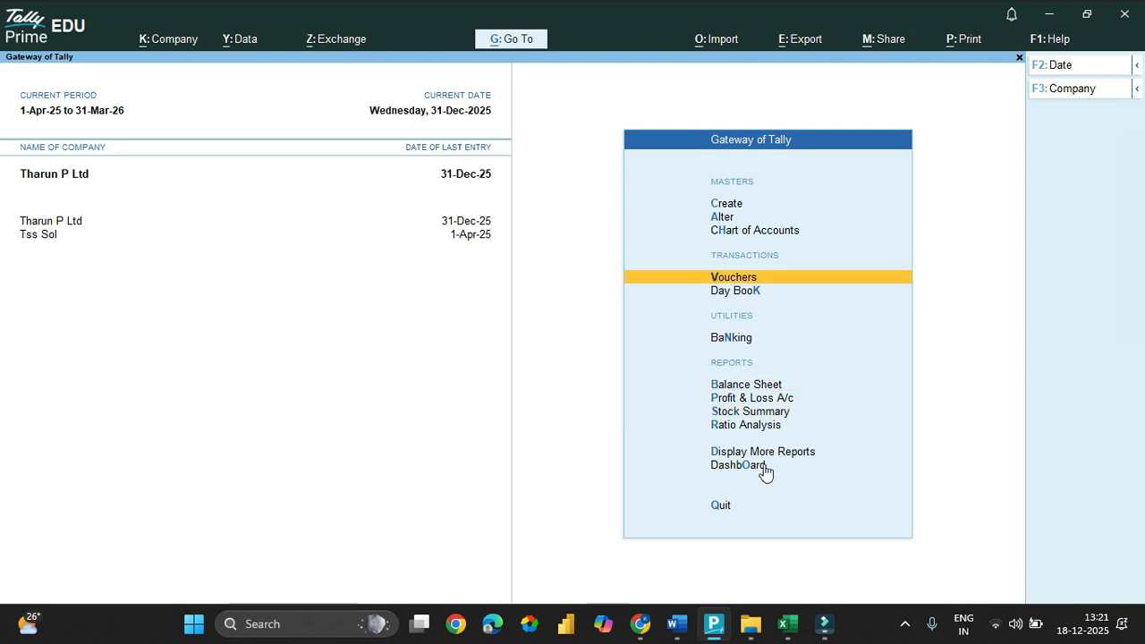
{"action": "key", "text": "Return"}
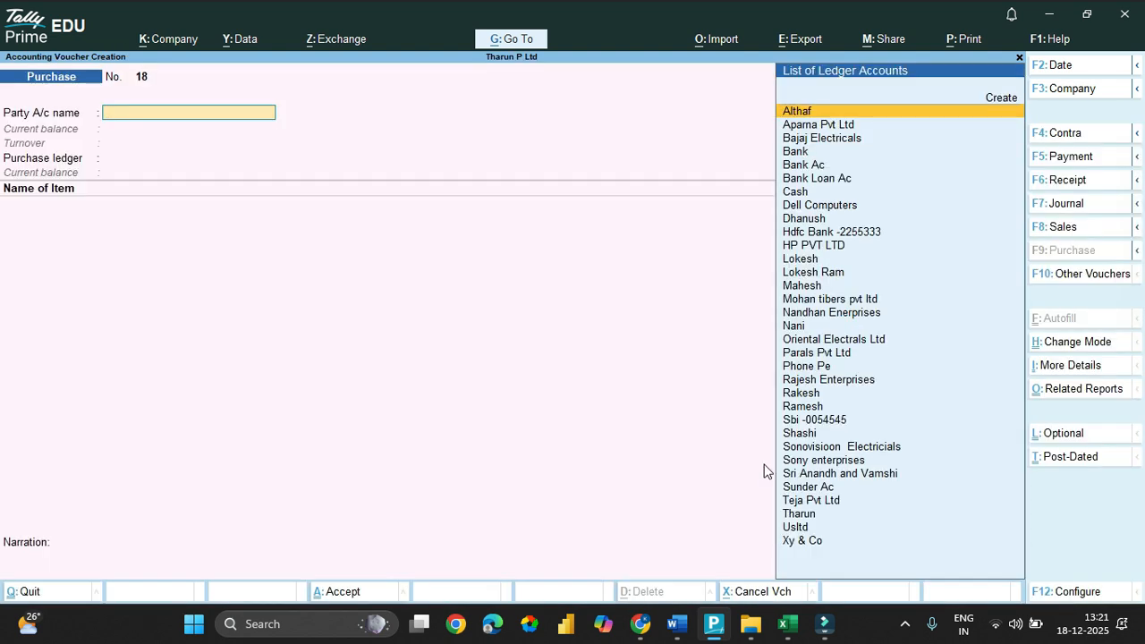
Change the voucher type from Purchase to Debit Note.
{"action": "left_click", "coordinate": [1093, 274]}
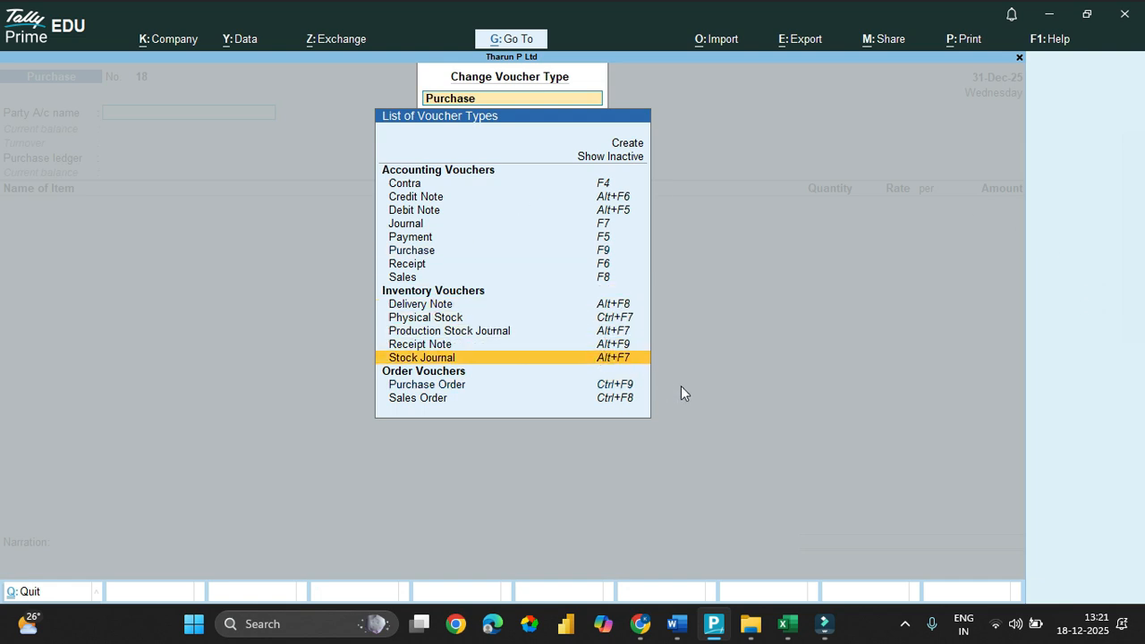
{"action": "key", "text": "Up"}
{"action": "key", "text": "Up"}
{"action": "key", "text": "Up"}
{"action": "key", "text": "Up"}
{"action": "key", "text": "Up"}
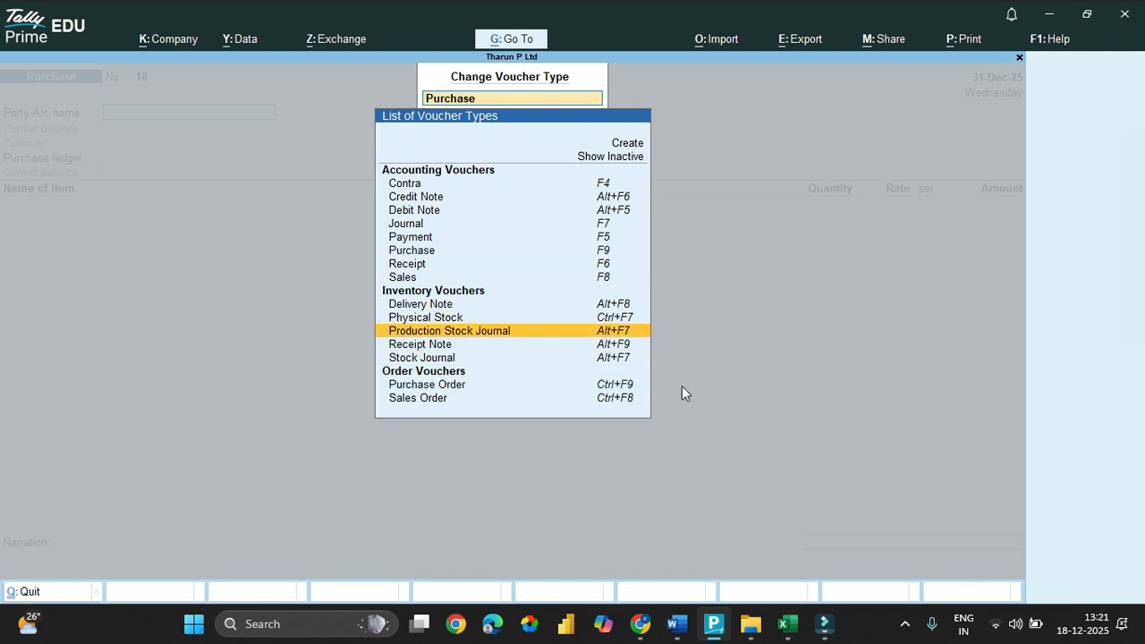
{"action": "key", "text": "Up"}
{"action": "key", "text": "Up"}
{"action": "key", "text": "Up"}
{"action": "key", "text": "Up"}
{"action": "key", "text": "Up"}
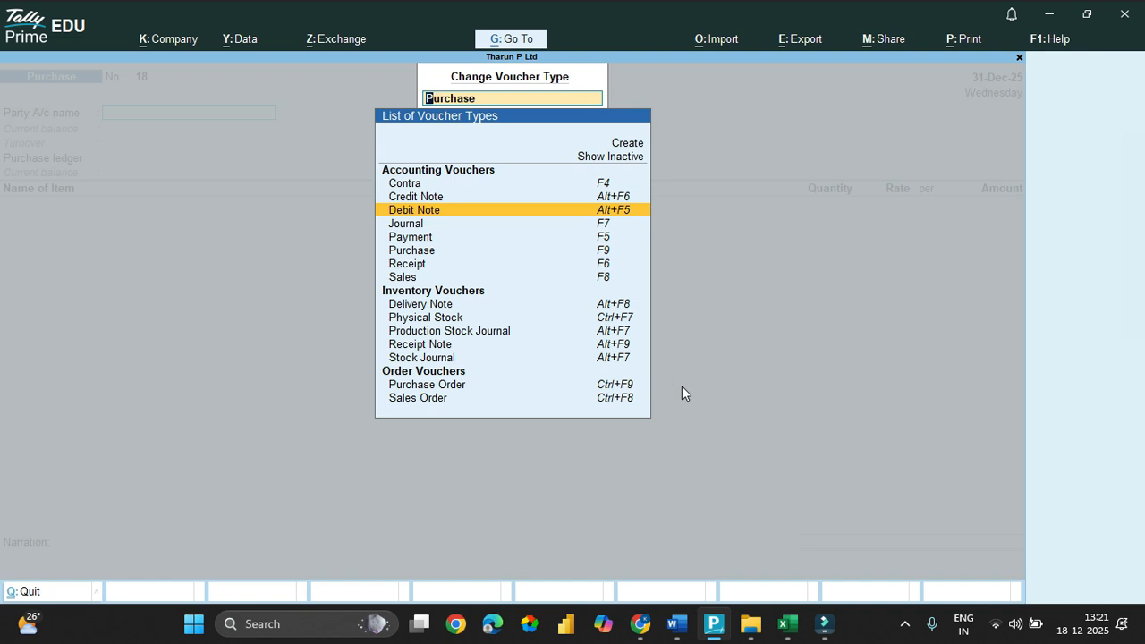
{"action": "key", "text": "Return"}
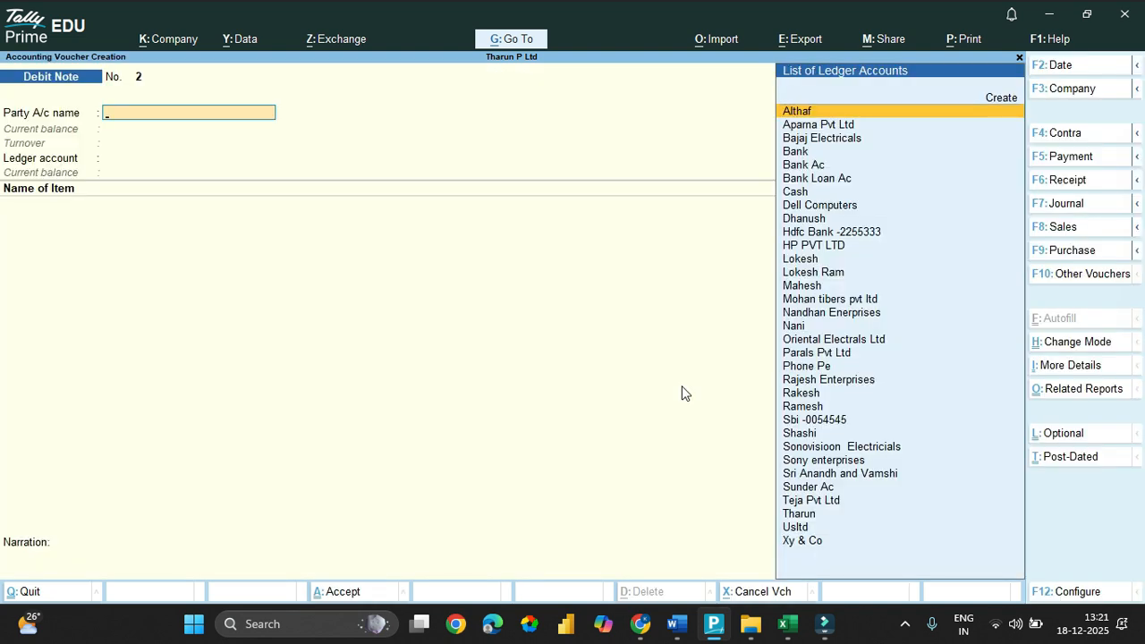
Set Oriental Electrals Ltd as the debit note's party and accept its party details with Andhra Pradesh as the state.
{"action": "type", "text": "Ori"}
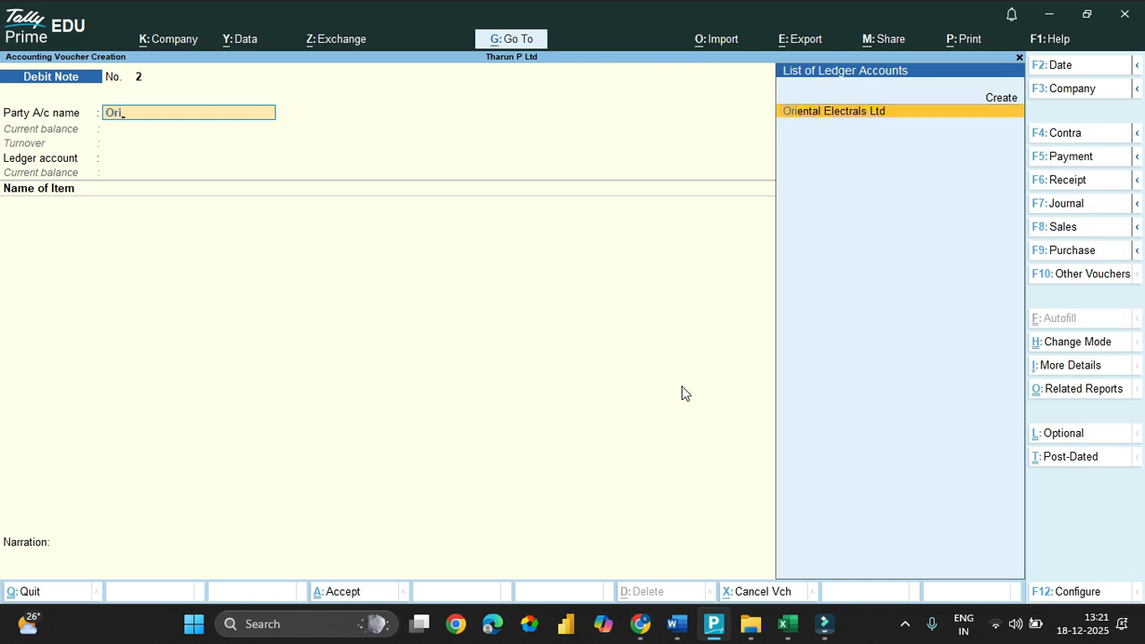
{"action": "key", "text": "Return"}
{"action": "key", "text": "Return"}
{"action": "key", "text": "Return"}
{"action": "key", "text": "Return"}
{"action": "key", "text": "Return"}
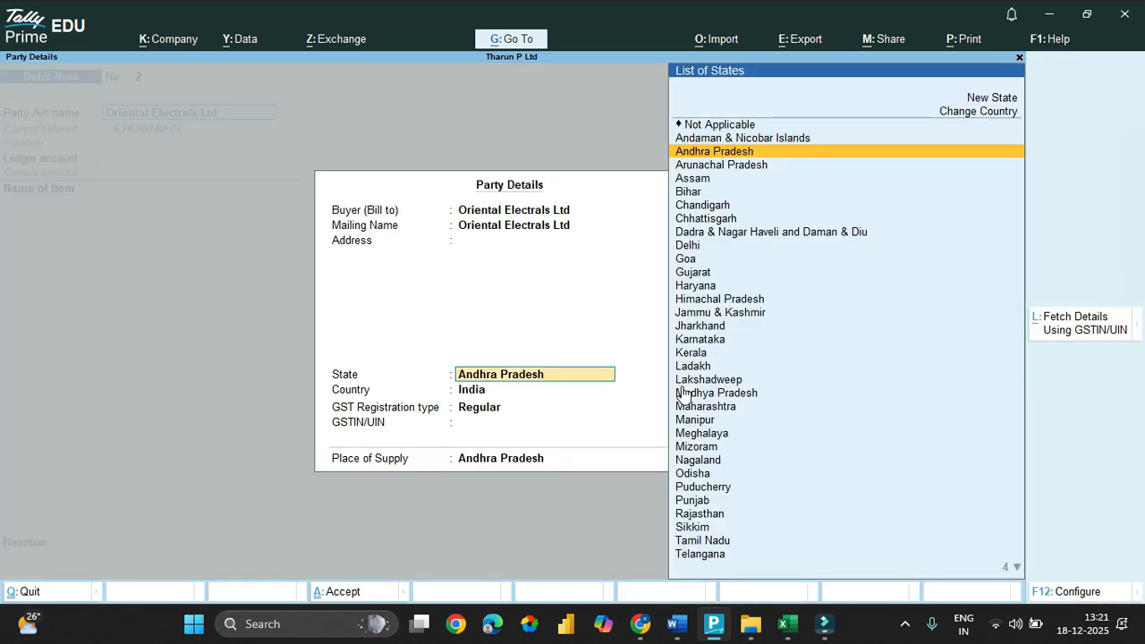
{"action": "key", "text": "Return"}
{"action": "key", "text": "Return"}
{"action": "key", "text": "Return"}
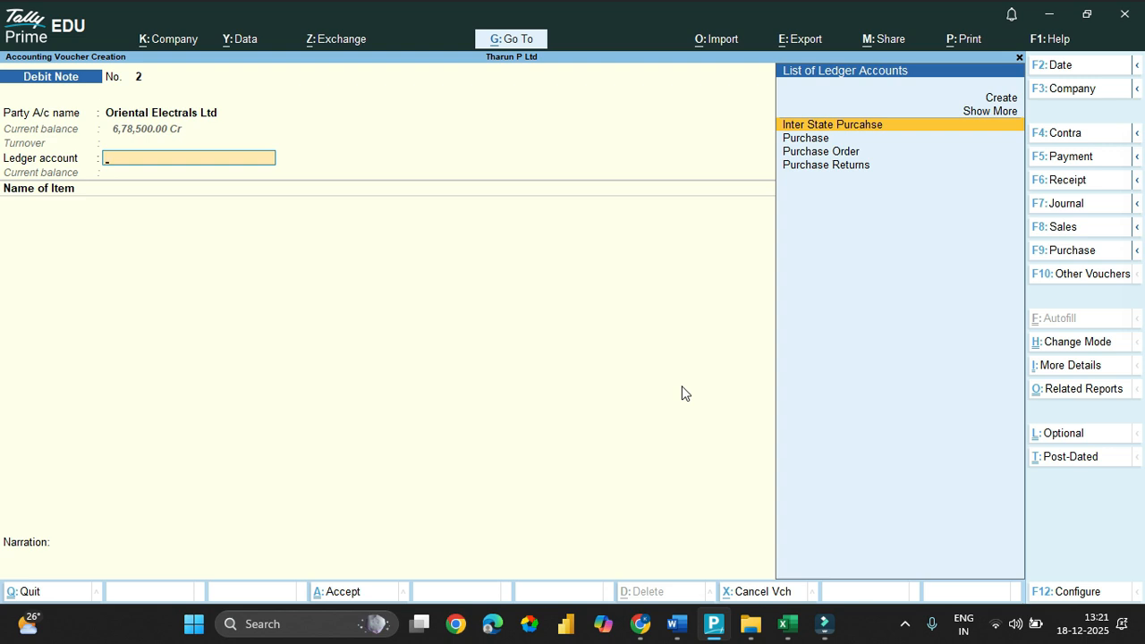
Try to create a ledger named Purchase Returns from the debit note's ledger account.
{"action": "key", "text": "alt+c"}
{"action": "type", "text": "Purchase"}
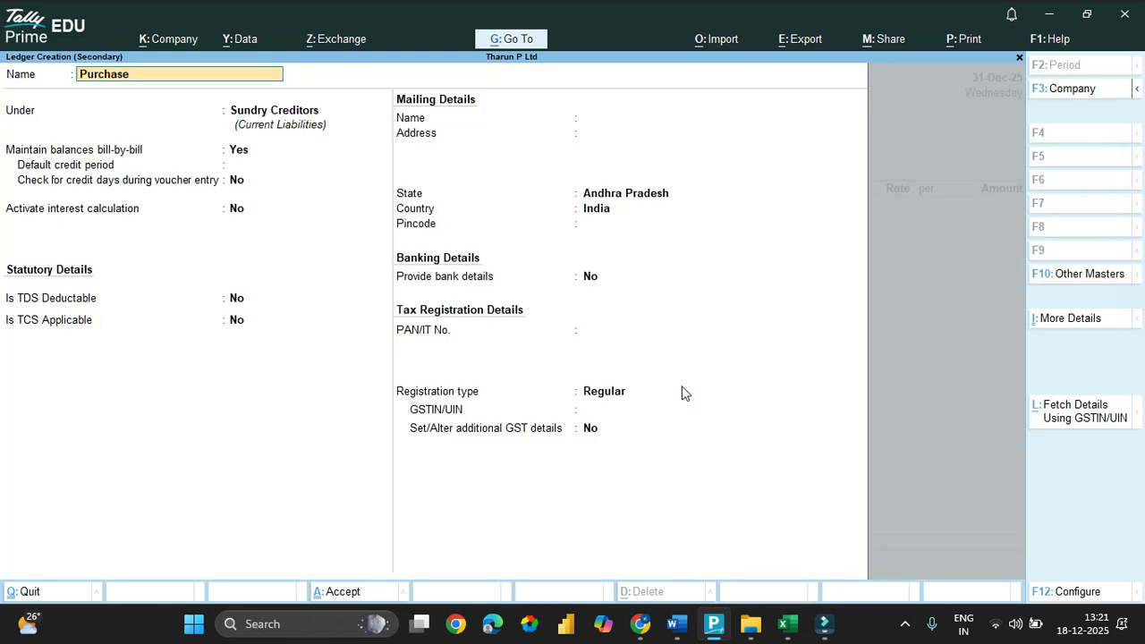
{"action": "type", "text": " Returns"}
{"action": "key", "text": "Return"}
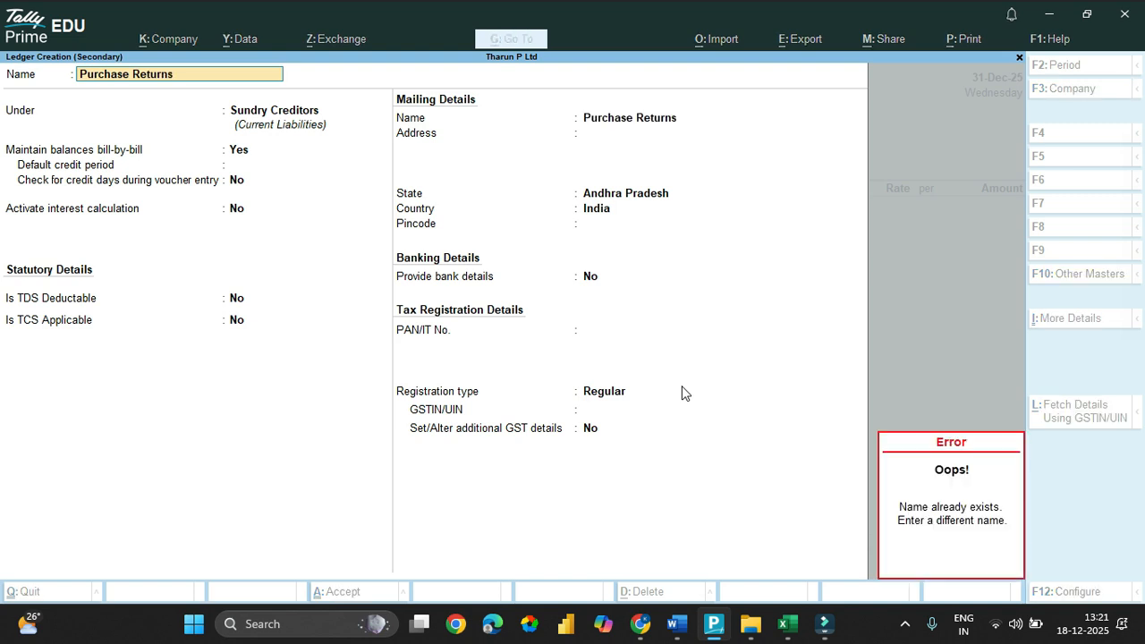
{"action": "key", "text": "BackSpace"}
{"action": "key", "text": "Escape"}
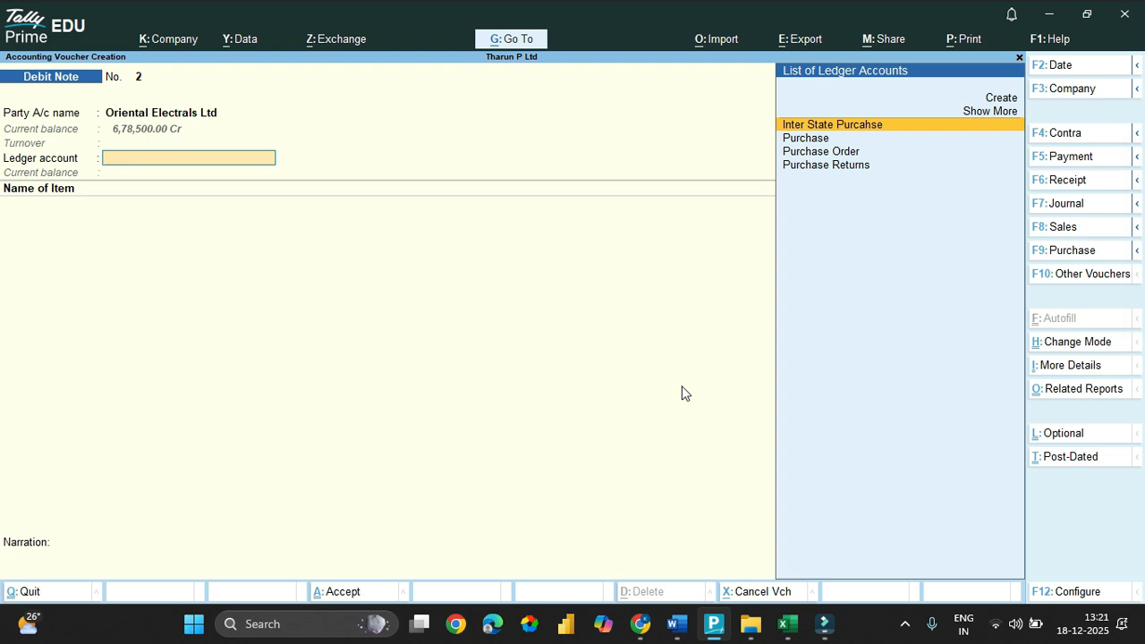
Choose the existing Purchase Returns ledger as the debit note's ledger account, then review its ledger settings and accept them.
{"action": "key", "text": "Down"}
{"action": "key", "text": "Down"}
{"action": "key", "text": "Down"}
{"action": "key", "text": "Return"}
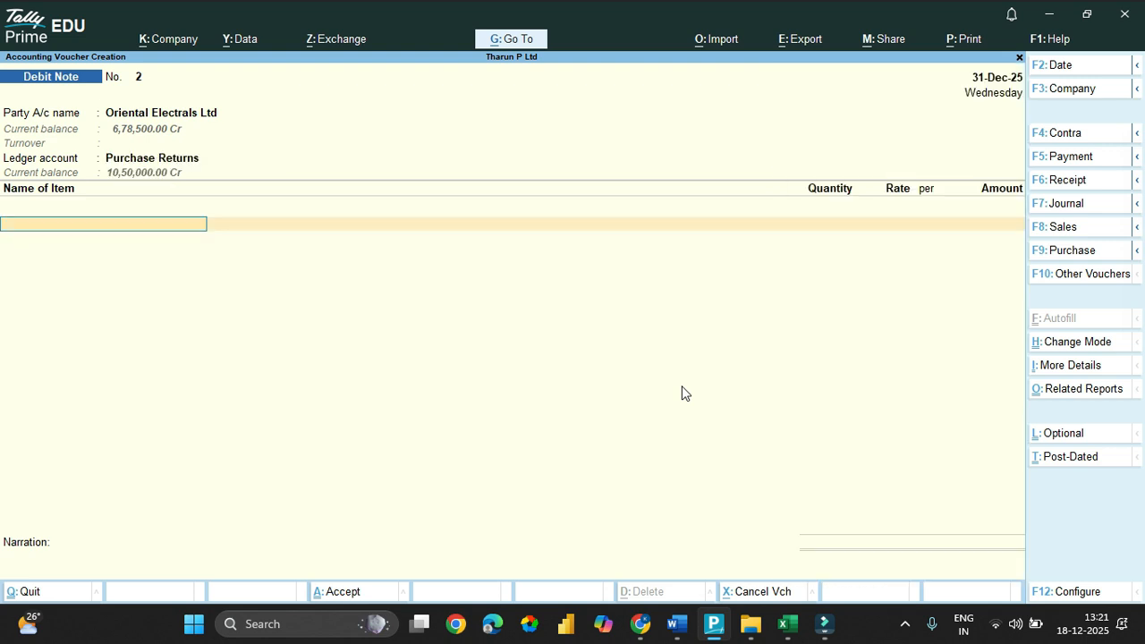
{"action": "key", "text": "BackSpace"}
{"action": "key", "text": "ctrl+Return"}
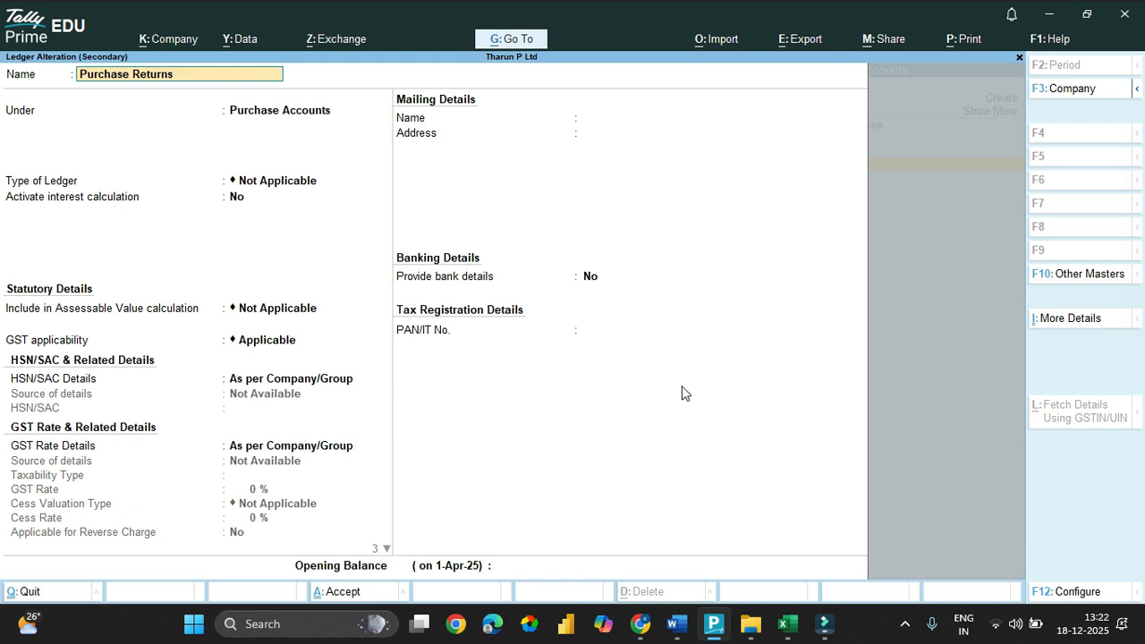
{"action": "key", "text": "ctrl+a"}
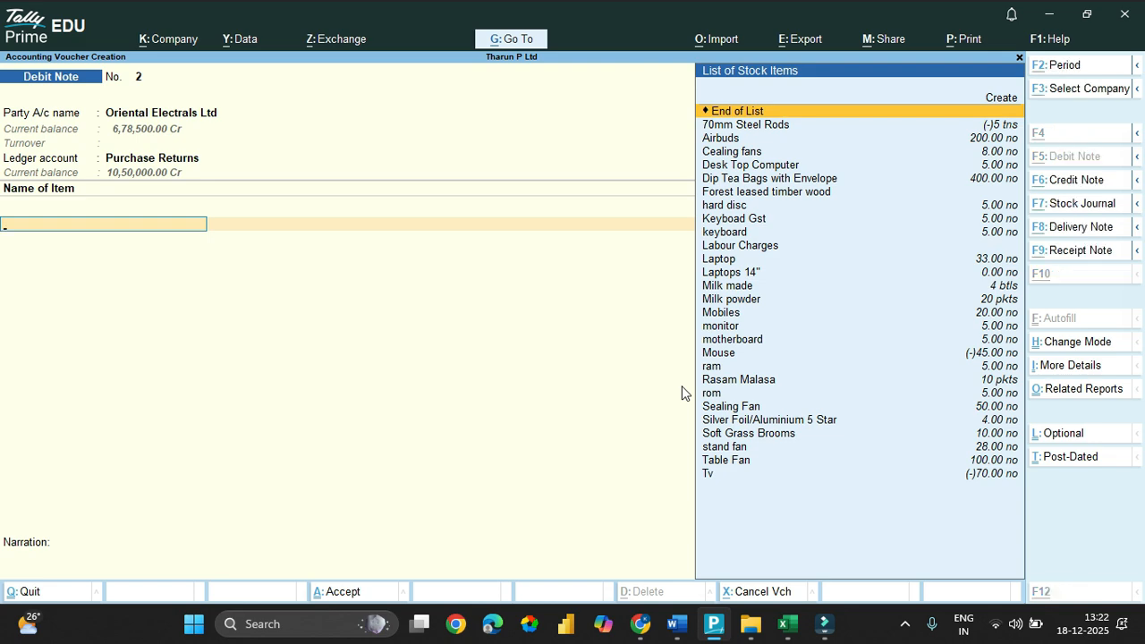
Switch to the Excel exercise, read the items, quantities and prices of the purchase returns, and switch back to TallyPrime.
{"action": "key", "text": "alt+Tab"}
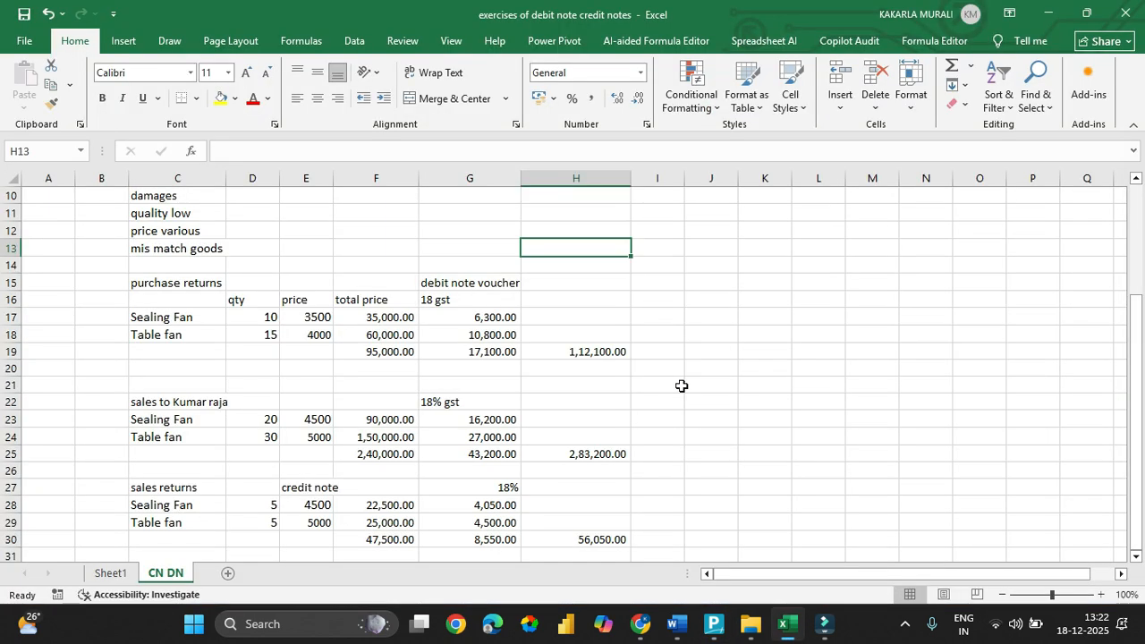
{"action": "key", "text": "Down"}
{"action": "key", "text": "Down"}
{"action": "key", "text": "Down"}
{"action": "key", "text": "Down"}
{"action": "key", "text": "Down"}
{"action": "key", "text": "Down"}
{"action": "key", "text": "Down"}
{"action": "key", "text": "Down"}
{"action": "key", "text": "Down"}
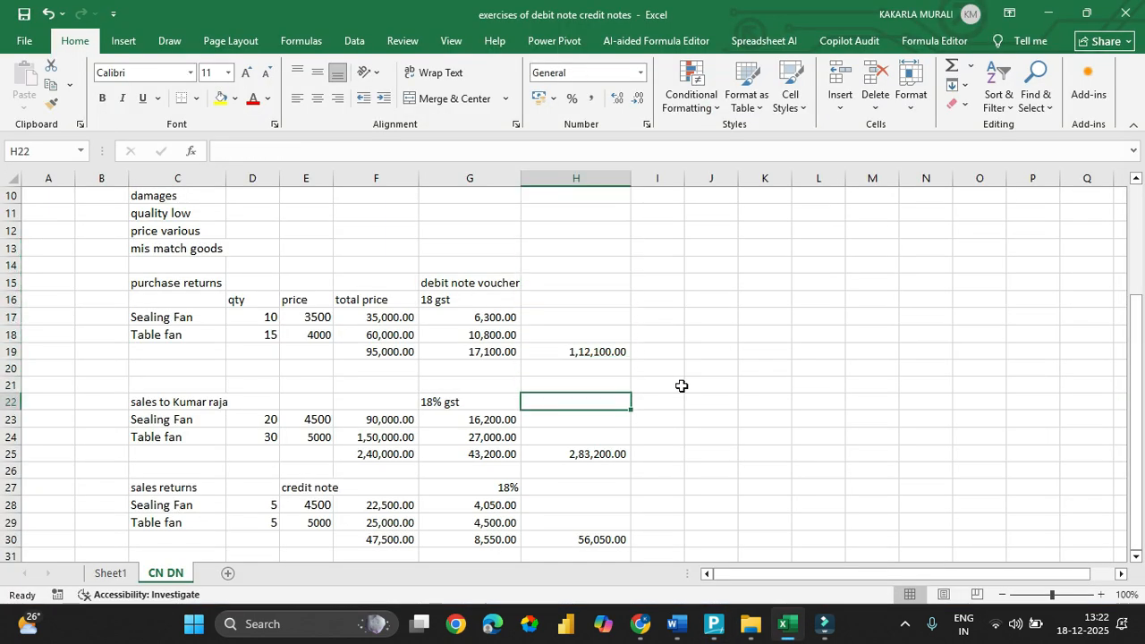
{"action": "key", "text": "Left"}
{"action": "key", "text": "Up"}
{"action": "key", "text": "Up"}
{"action": "key", "text": "Up"}
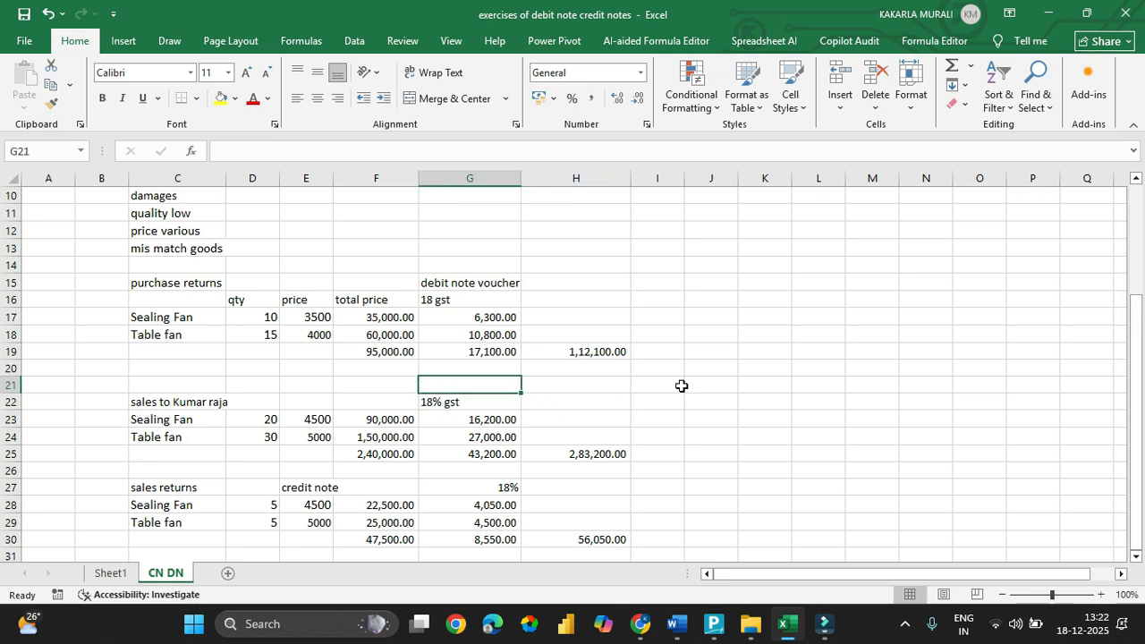
{"action": "key", "text": "Left"}
{"action": "key", "text": "Left"}
{"action": "key", "text": "Left"}
{"action": "key", "text": "Up"}
{"action": "key", "text": "Right"}
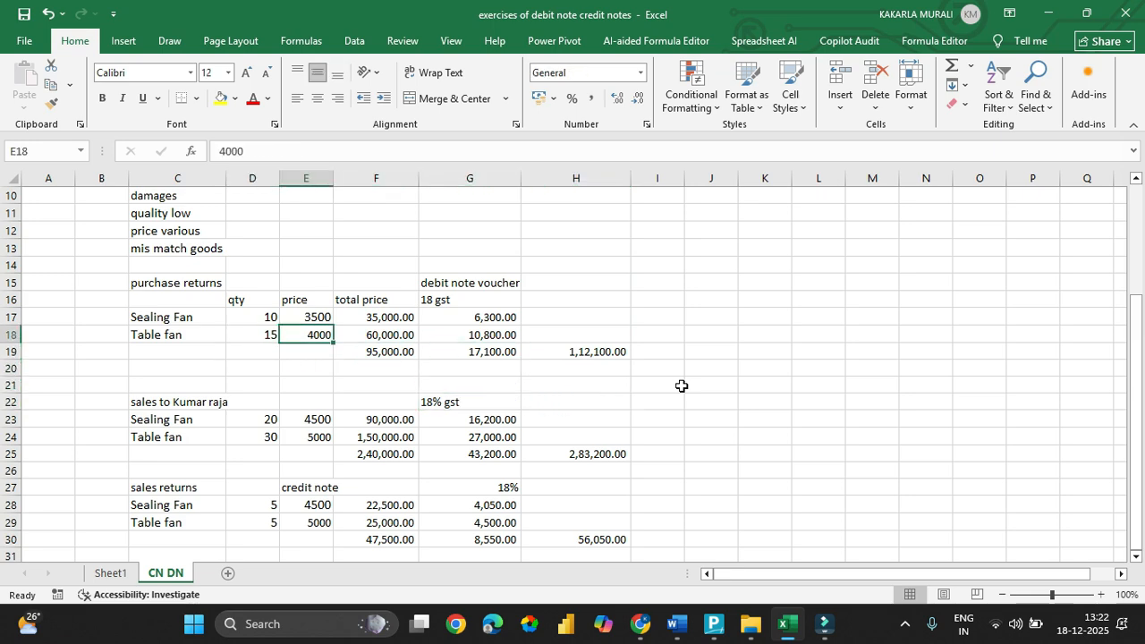
{"action": "key", "text": "Up"}
{"action": "key", "text": "Left"}
{"action": "key", "text": "alt+Tab"}
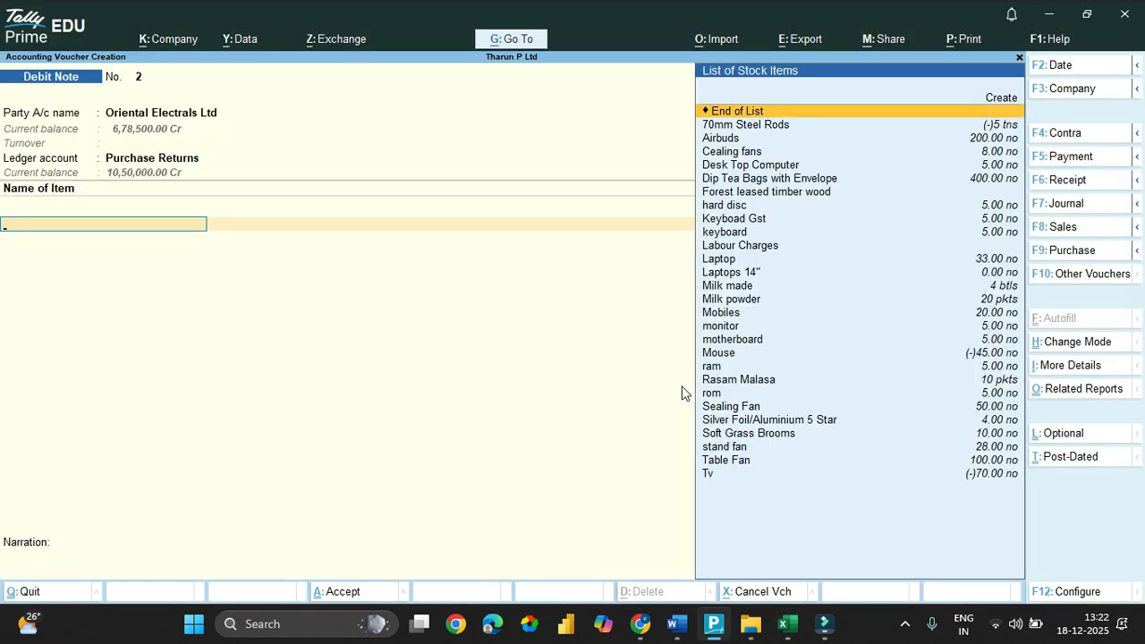
{"action": "type", "text": "Ce"}
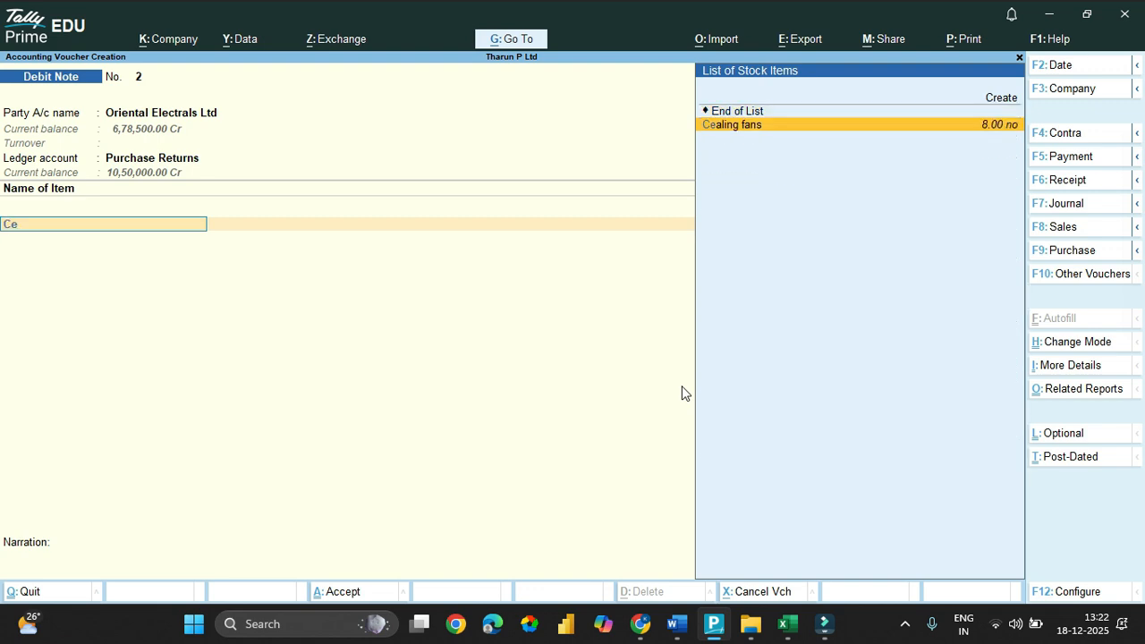
{"action": "key", "text": "Return"}
{"action": "key", "text": "Escape"}
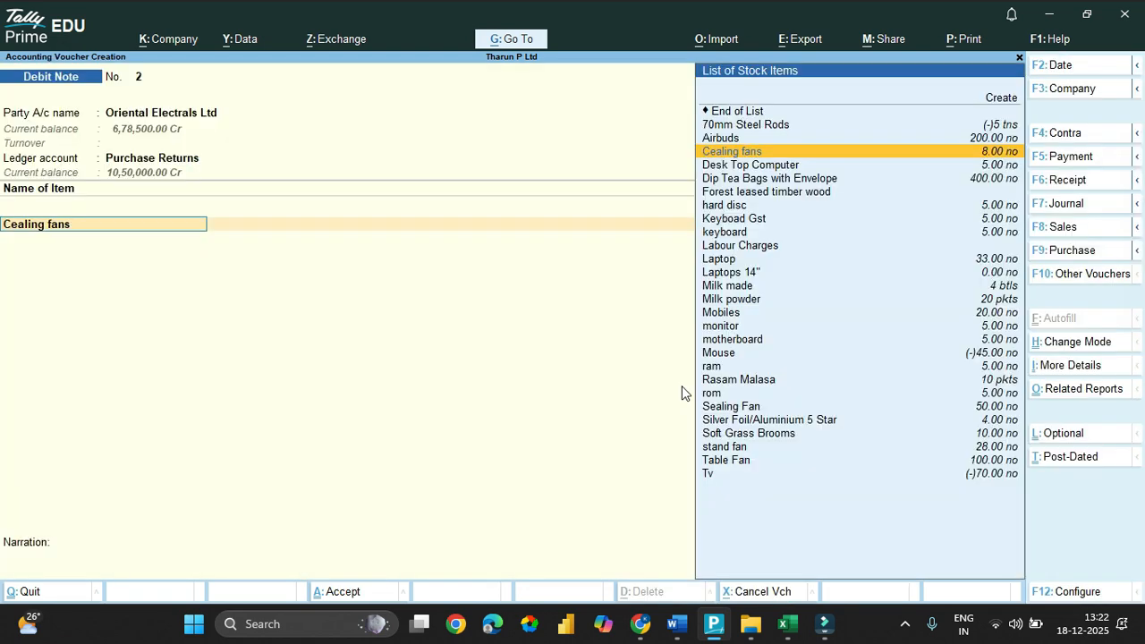
{"action": "key", "text": "alt+Tab"}
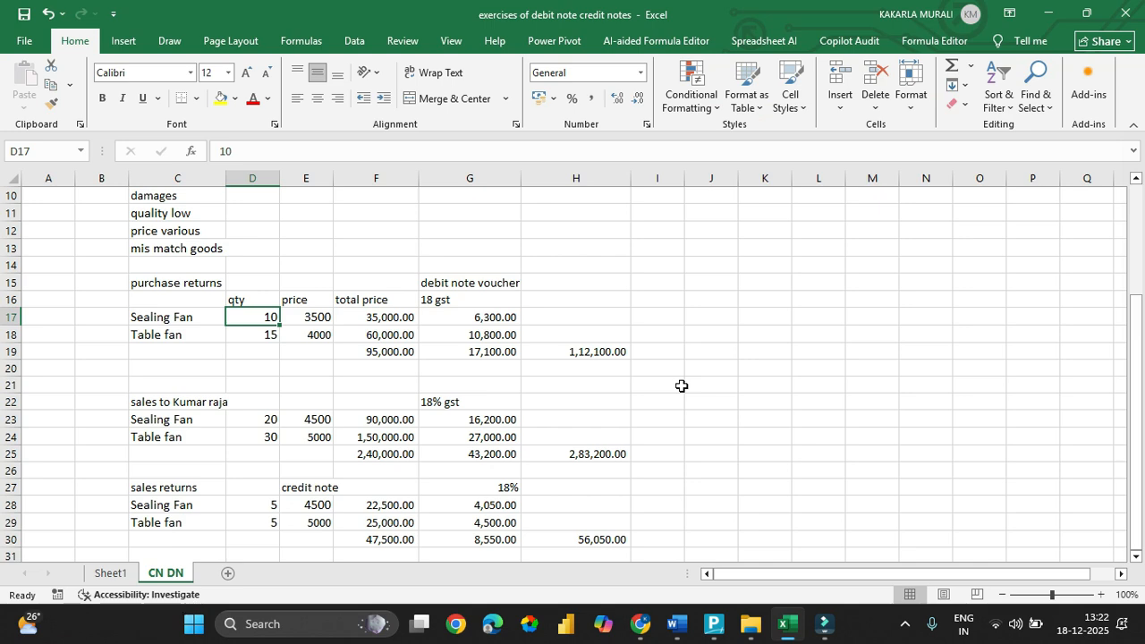
{"action": "key", "text": "alt+Tab"}
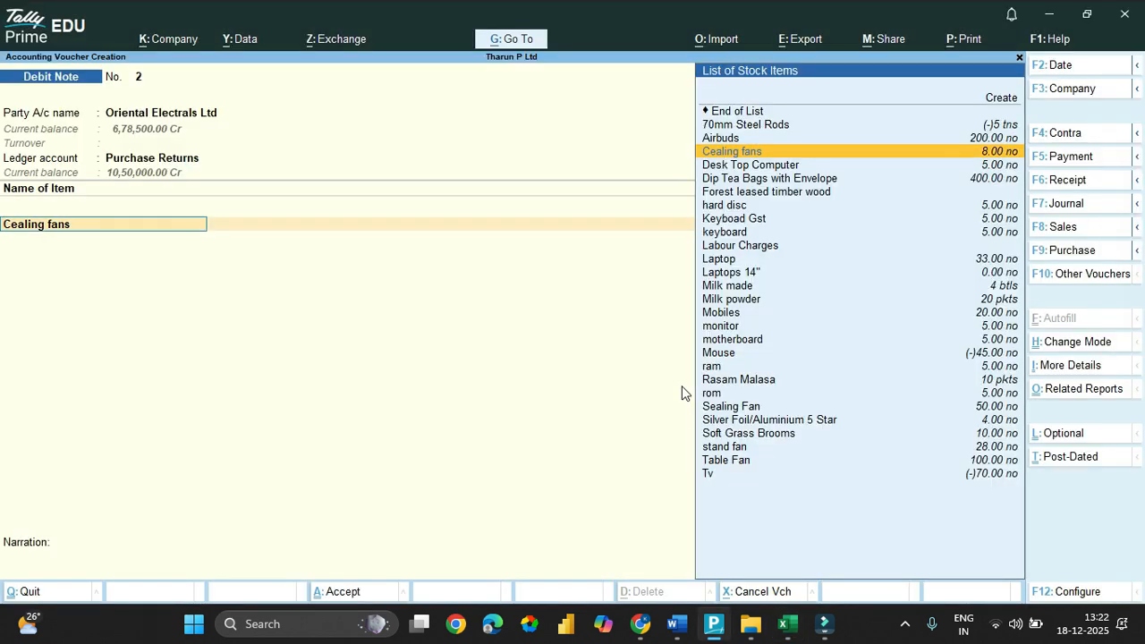
Add Sealing Fan to the debit note with tracking and order numbers Not Applicable, allocated to G-1 Godown.
{"action": "type", "text": "sea"}
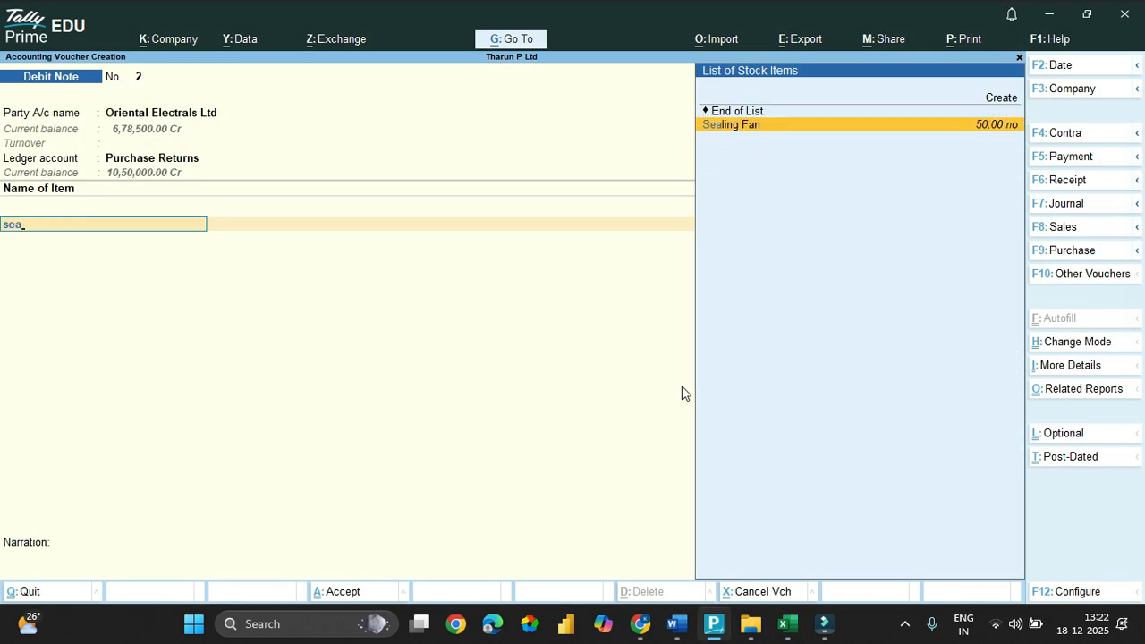
{"action": "key", "text": "Return"}
{"action": "key", "text": "Return"}
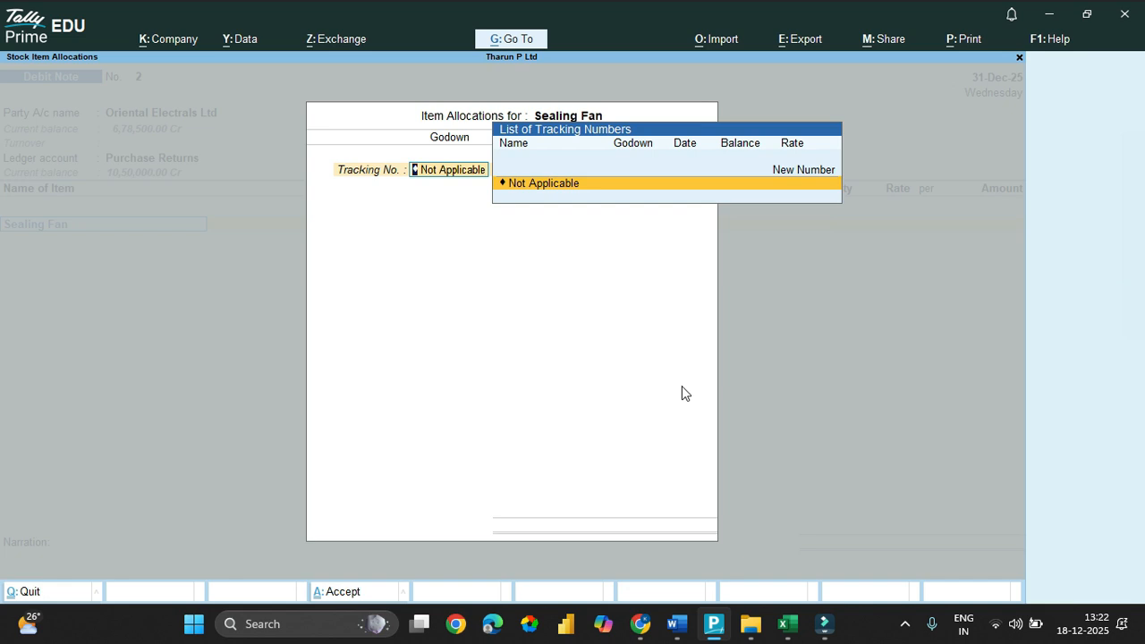
{"action": "key", "text": "Return"}
{"action": "key", "text": "Return"}
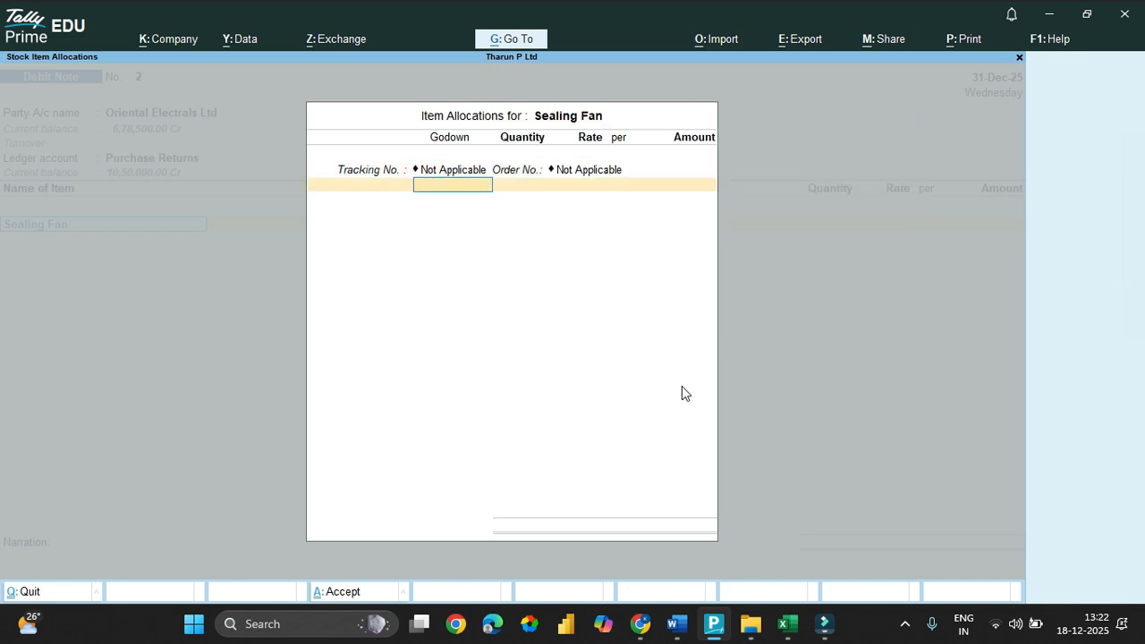
{"action": "key", "text": "Up"}
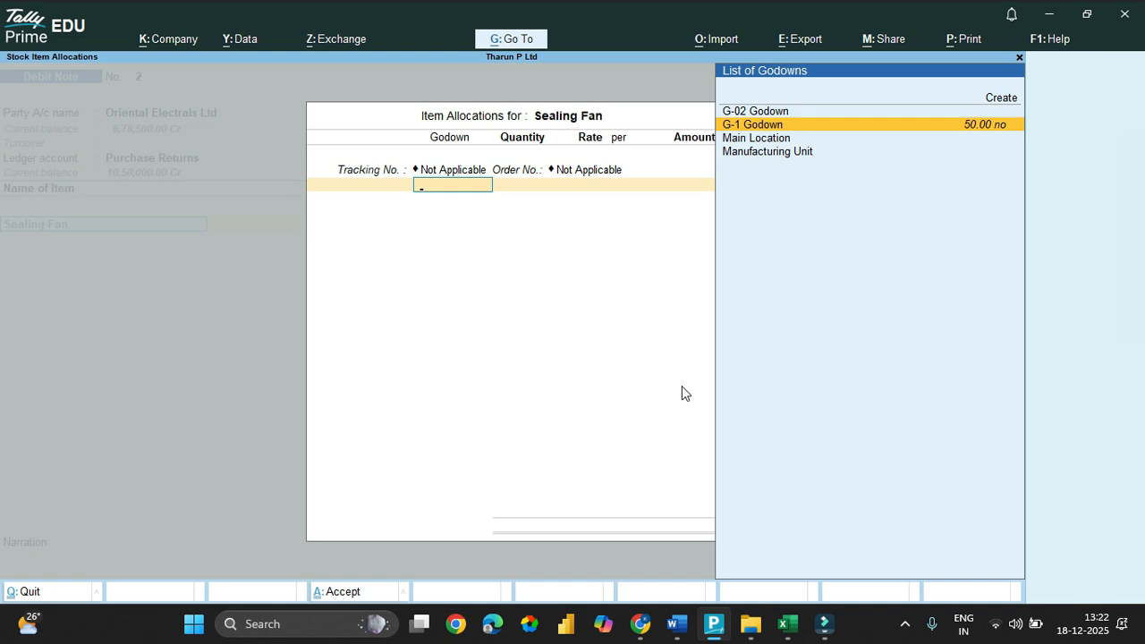
{"action": "key", "text": "Return"}
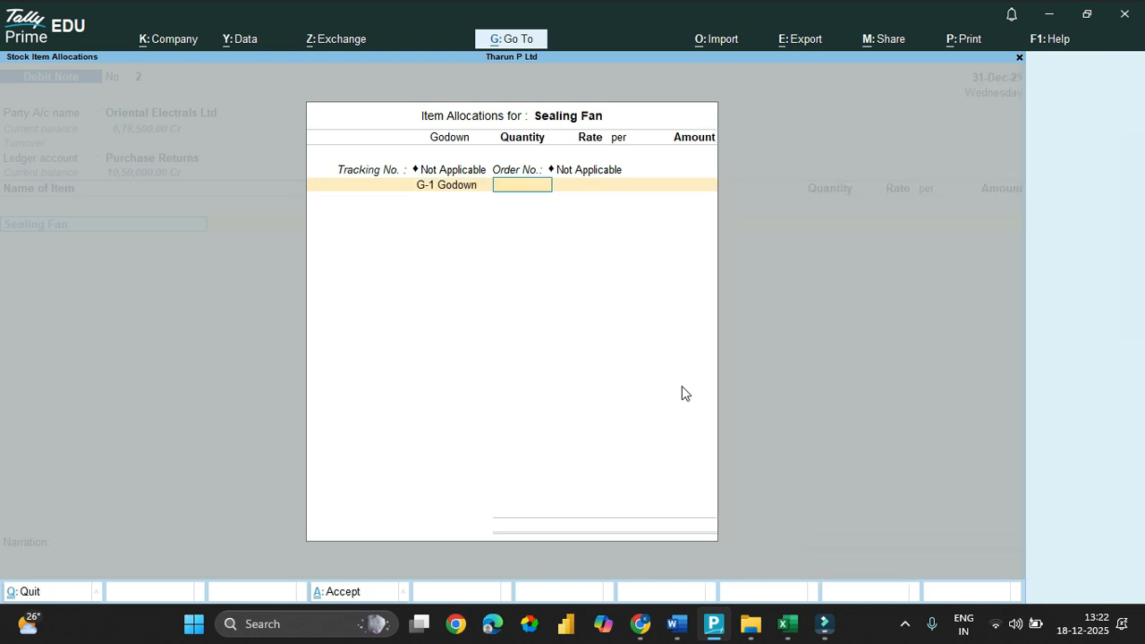
Set the Sealing Fan quantity to 10 at a rate of 3,500, and accept its allocation and amount.
{"action": "type", "text": "10"}
{"action": "key", "text": "Return"}
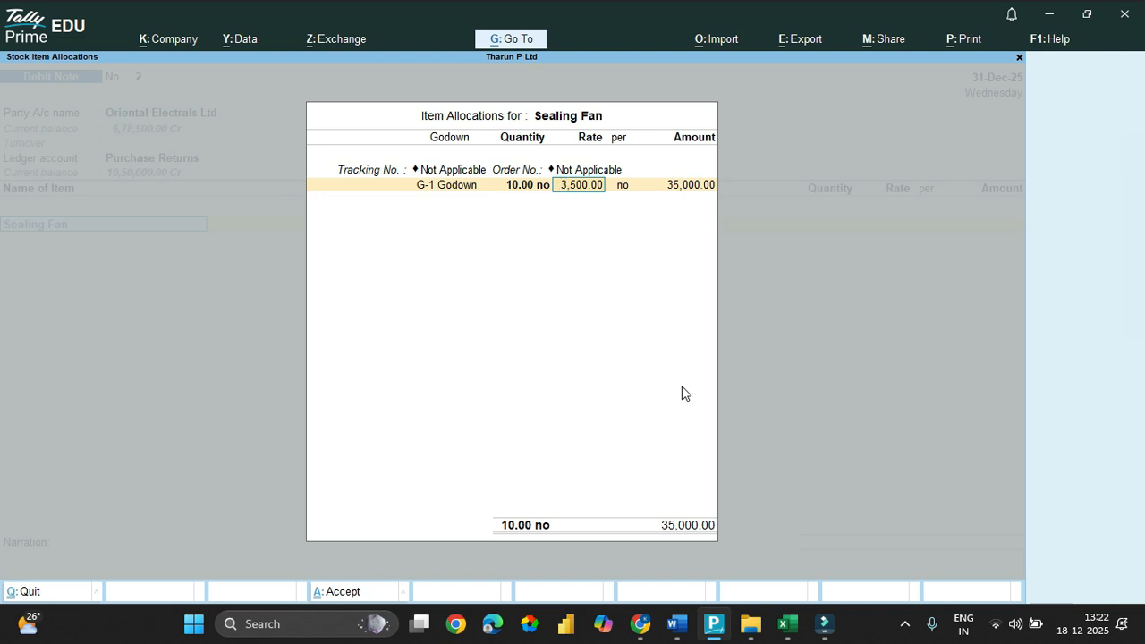
{"action": "key", "text": "Return"}
{"action": "key", "text": "Return"}
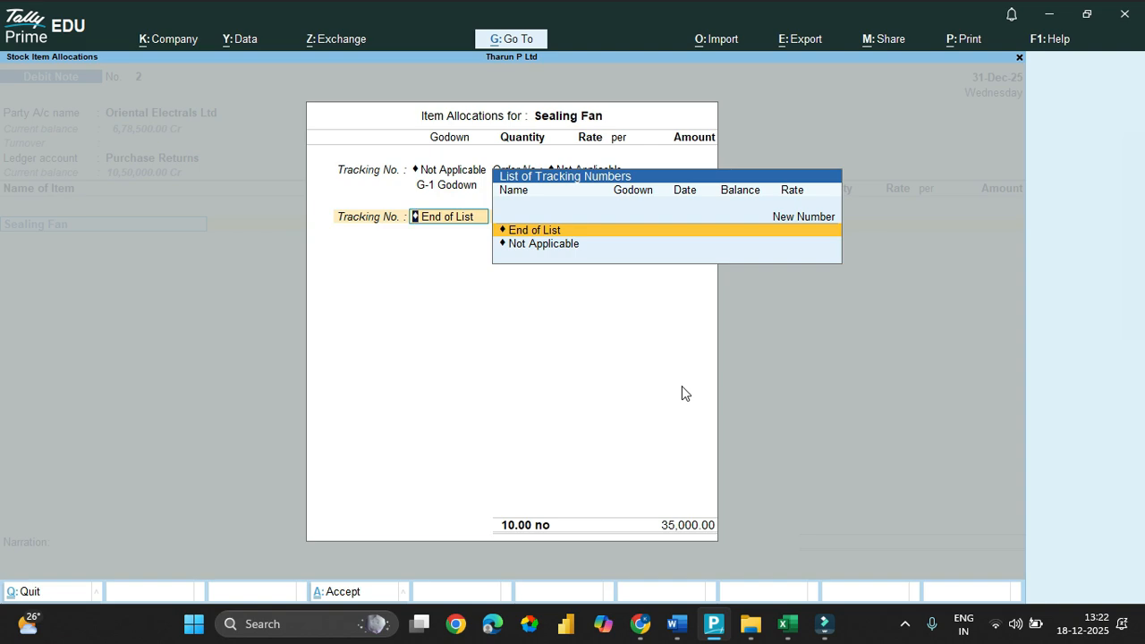
{"action": "key", "text": "Return"}
{"action": "key", "text": "Return"}
{"action": "key", "text": "Return"}
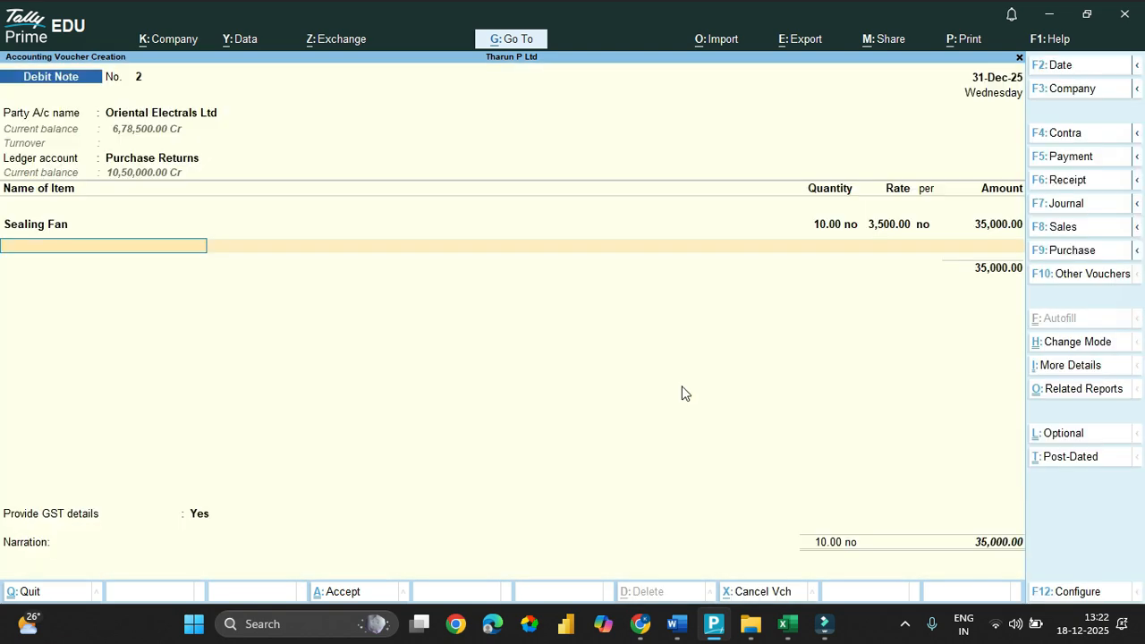
{"action": "key", "text": "BackSpace"}
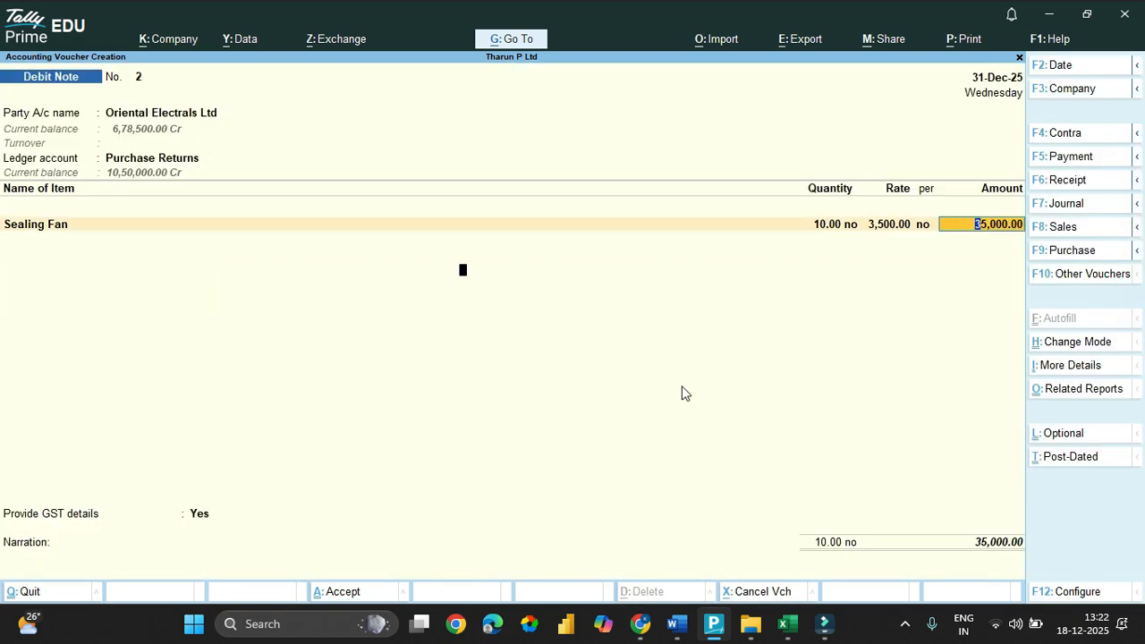
{"action": "key", "text": "Return"}
{"action": "key", "text": "Return"}
{"action": "key", "text": "Return"}
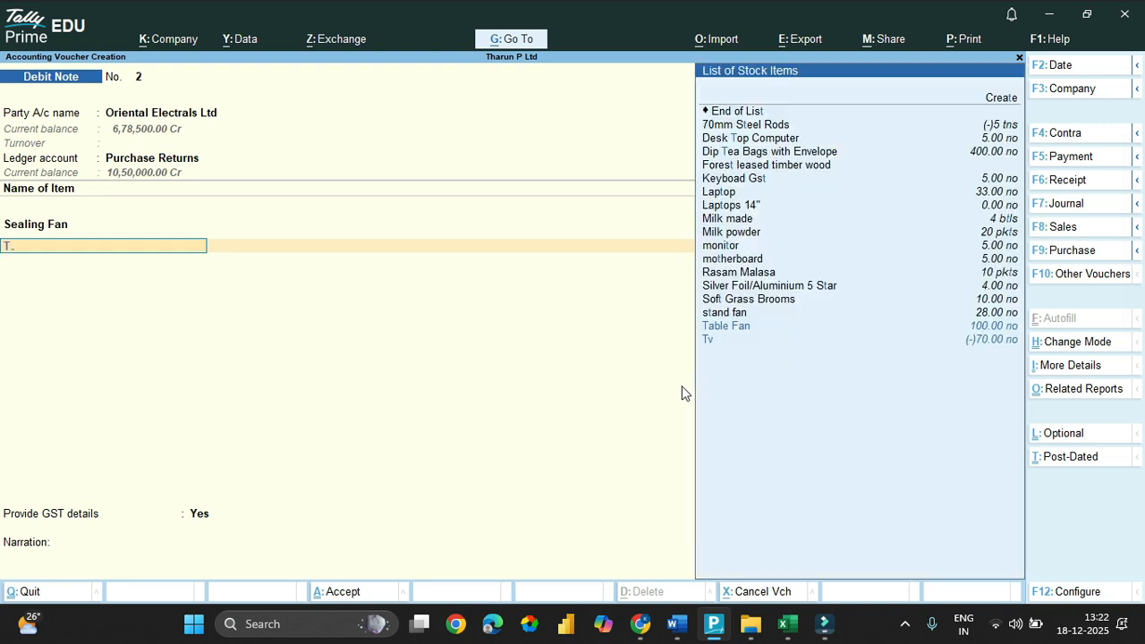
Add Table Fan as the second returned item with tracking and order numbers Not Applicable, allocated to G-1 Godown.
{"action": "type", "text": "Ta"}
{"action": "key", "text": "Return"}
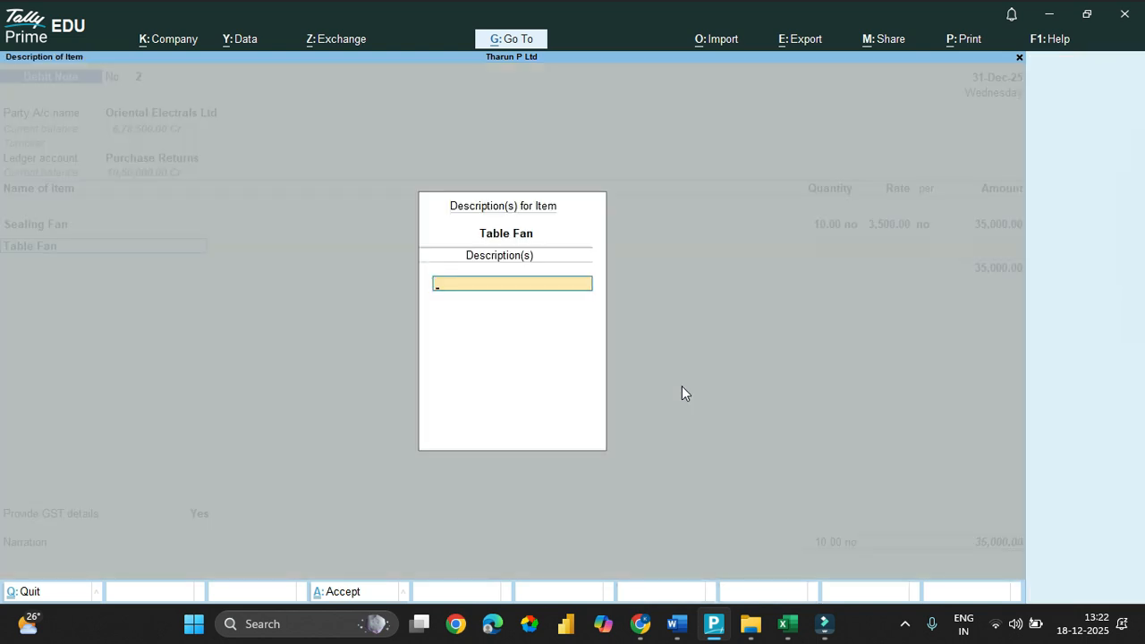
{"action": "key", "text": "Return"}
{"action": "key", "text": "Return"}
{"action": "key", "text": "Return"}
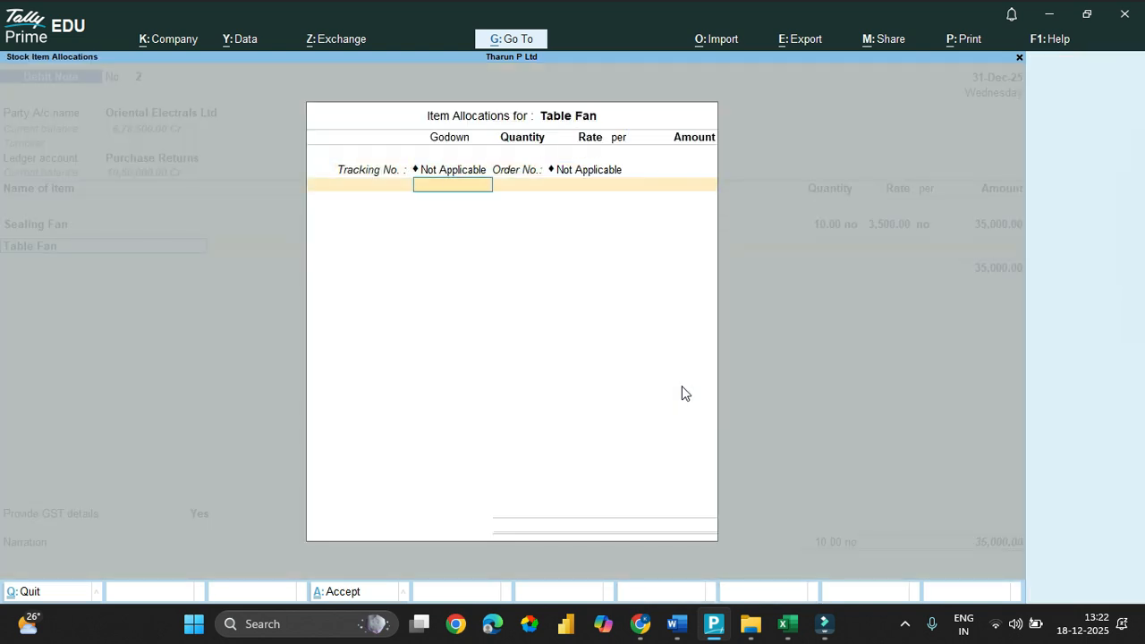
{"action": "key", "text": "Up"}
{"action": "key", "text": "Return"}
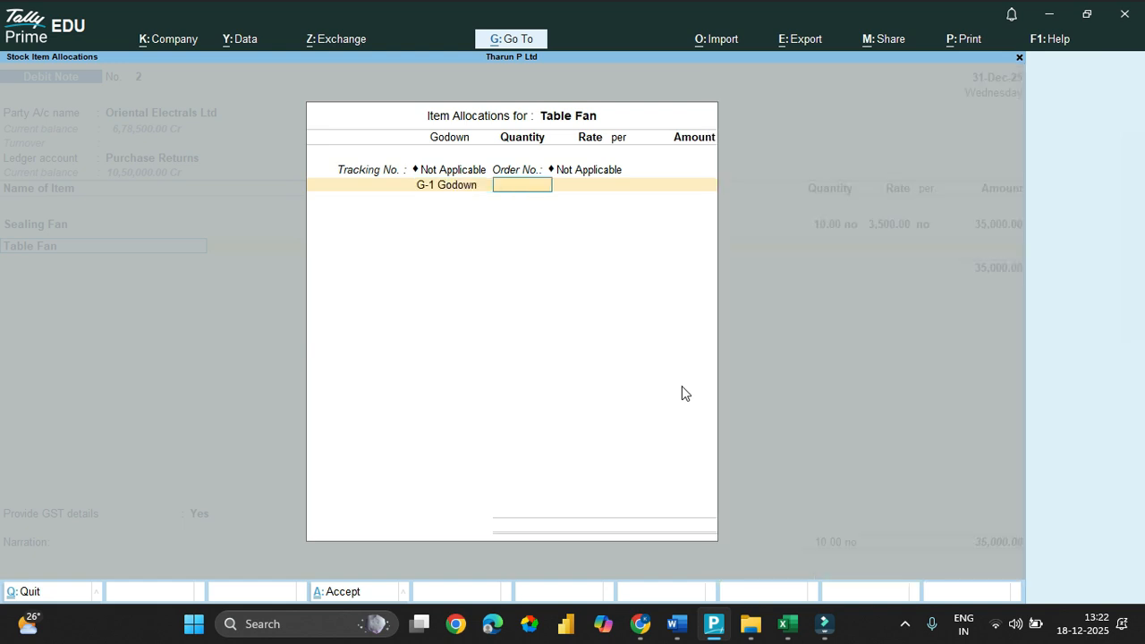
Enter a Table Fan quantity of 50 at a rate of 4,000 and accept its GST details as per Masters/Company.
{"action": "type", "text": "50"}
{"action": "key", "text": "Return"}
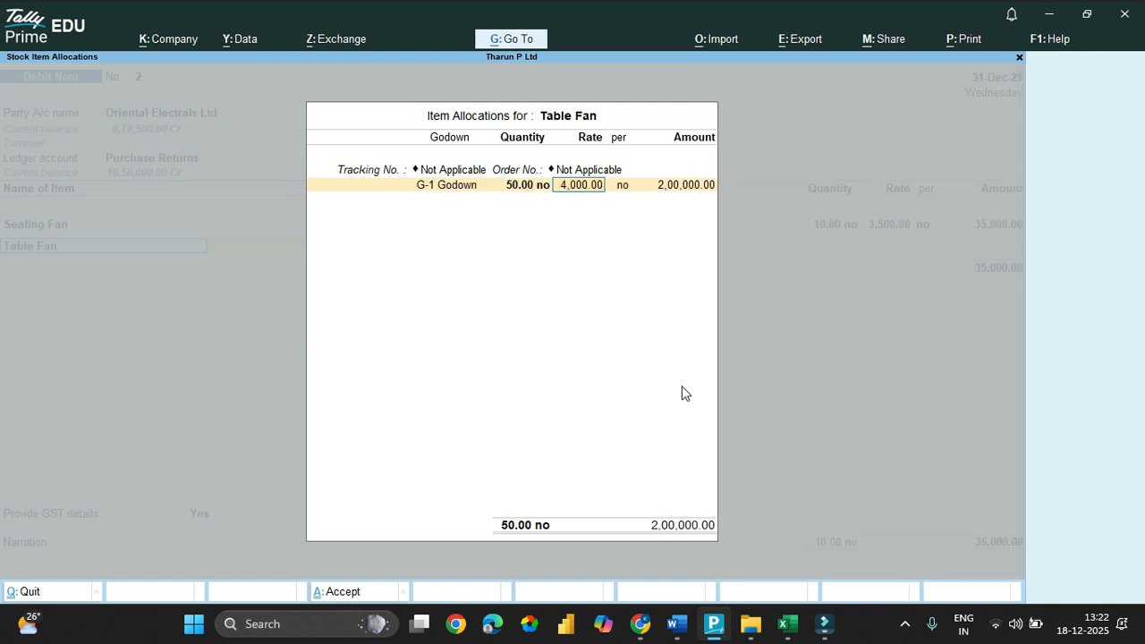
{"action": "key", "text": "Return"}
{"action": "key", "text": "Return"}
{"action": "key", "text": "Return"}
{"action": "key", "text": "Return"}
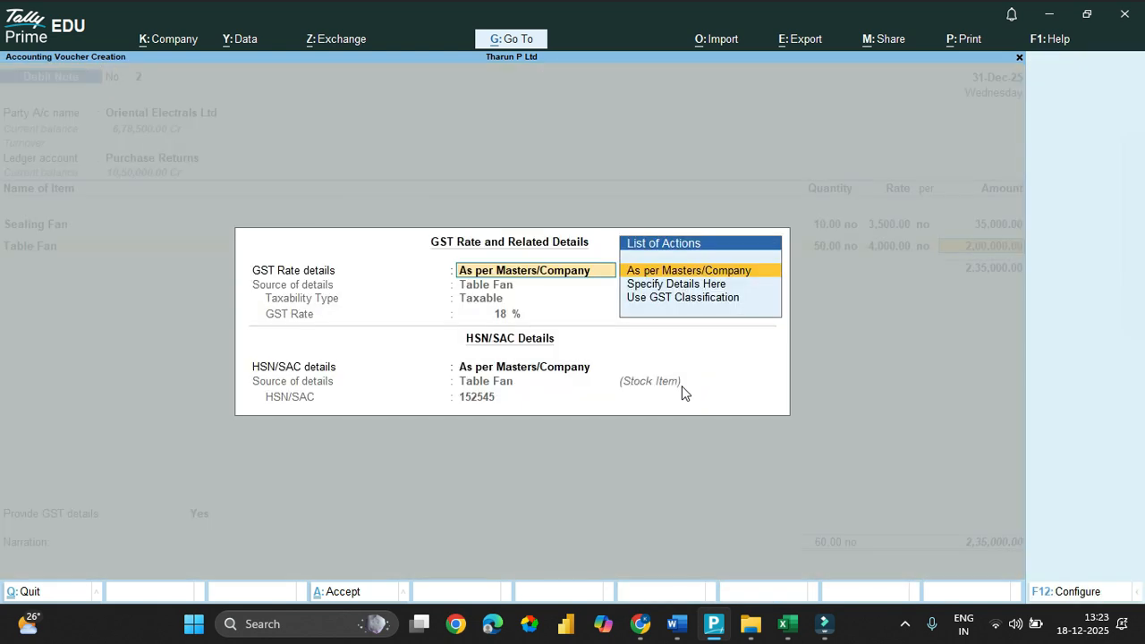
{"action": "key", "text": "Return"}
{"action": "key", "text": "Return"}
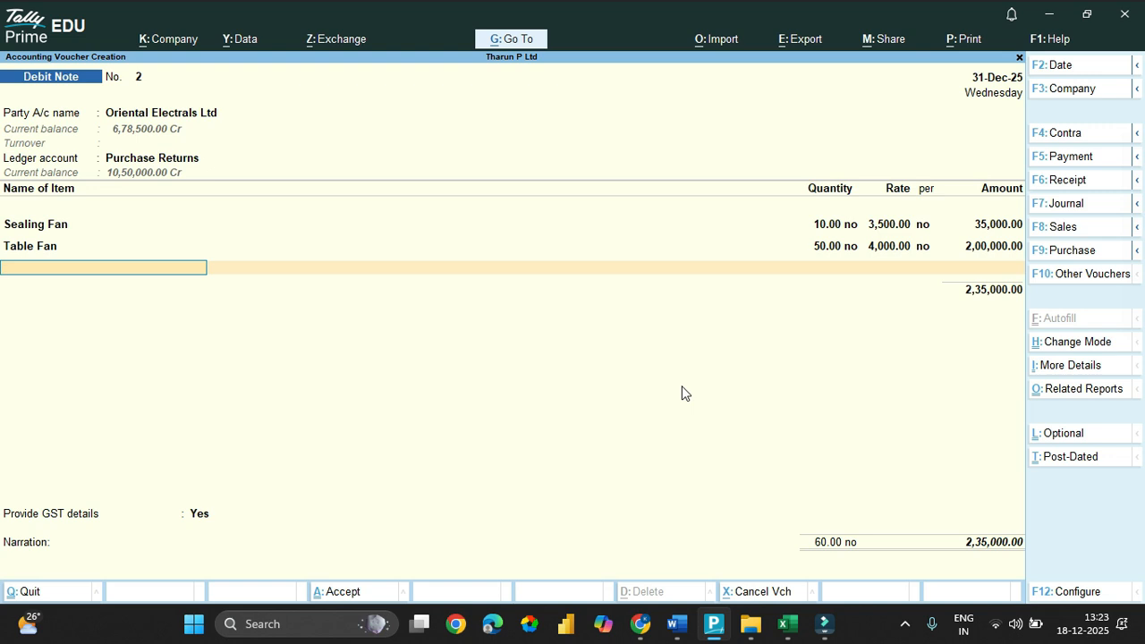
Reopen the Table Fan allocation, set its quantity to 15, and accept the item's allocation, amount and GST details.
{"action": "key", "text": "BackSpace"}
{"action": "key", "text": "BackSpace"}
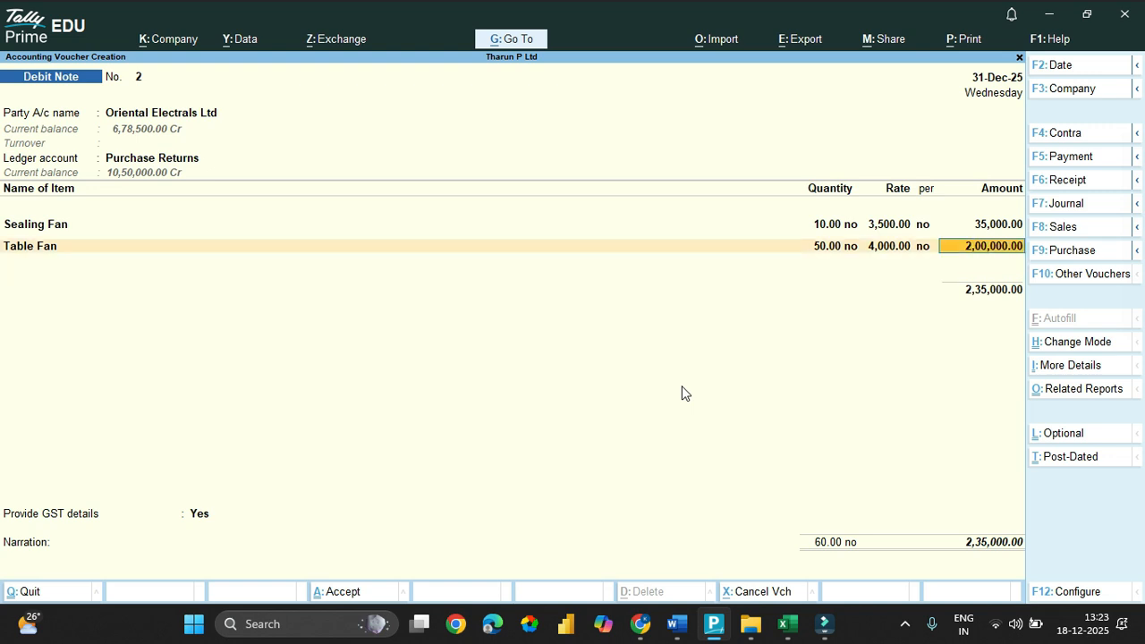
{"action": "key", "text": "Return"}
{"action": "key", "text": "Return"}
{"action": "key", "text": "Return"}
{"action": "key", "text": "Return"}
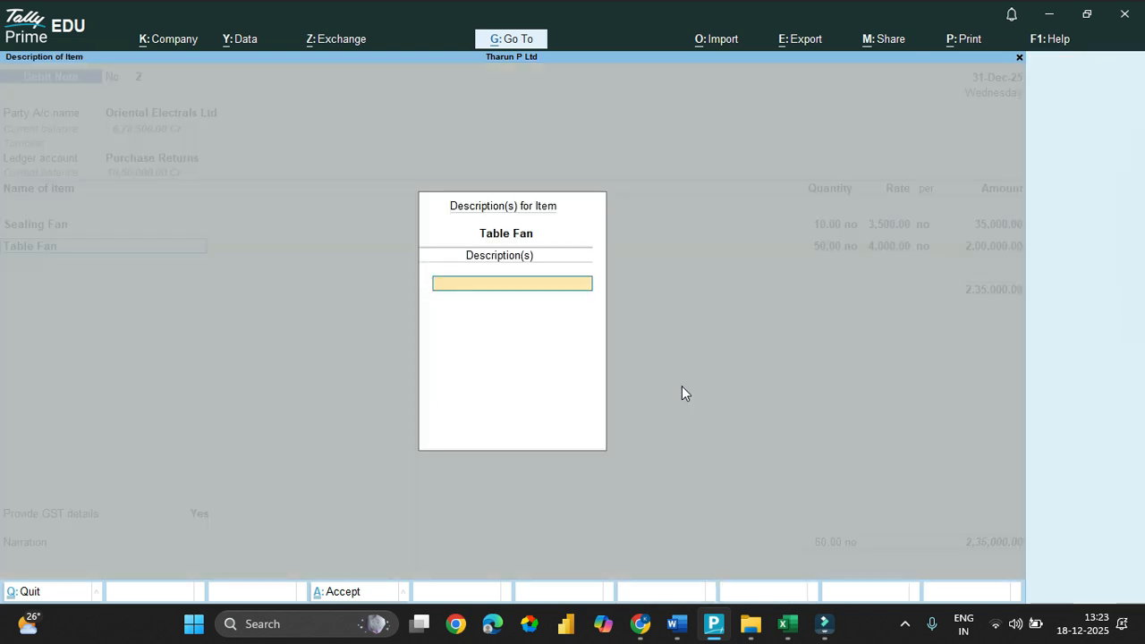
{"action": "key", "text": "Return"}
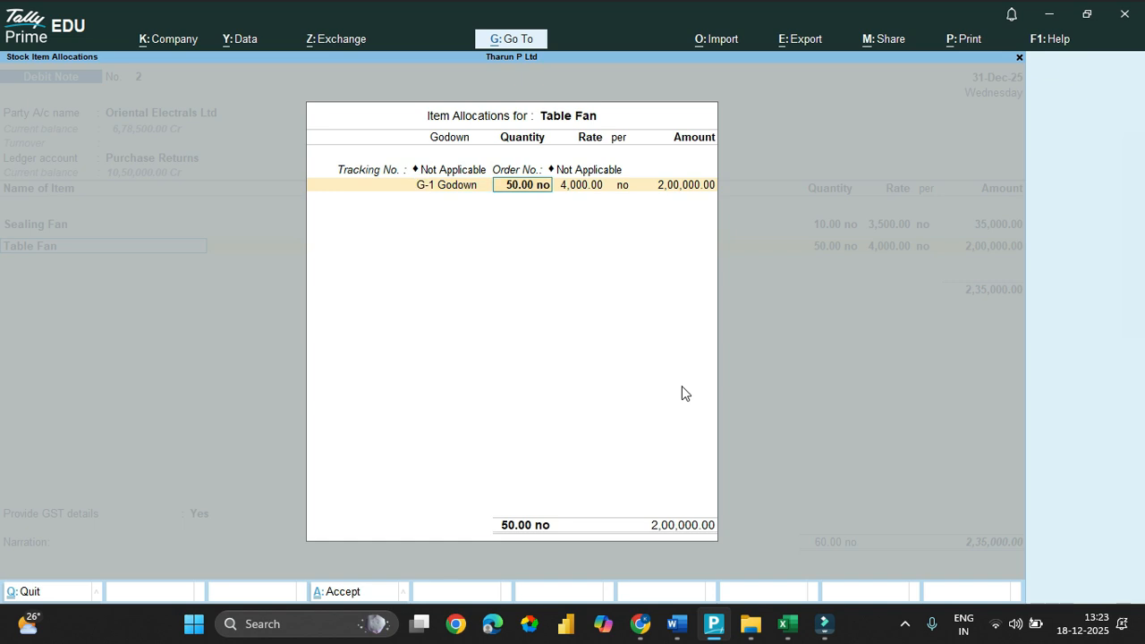
{"action": "type", "text": "15"}
{"action": "key", "text": "Return"}
{"action": "key", "text": "Return"}
{"action": "key", "text": "Return"}
{"action": "key", "text": "Return"}
{"action": "key", "text": "Return"}
{"action": "key", "text": "Return"}
{"action": "key", "text": "Return"}
{"action": "key", "text": "Return"}
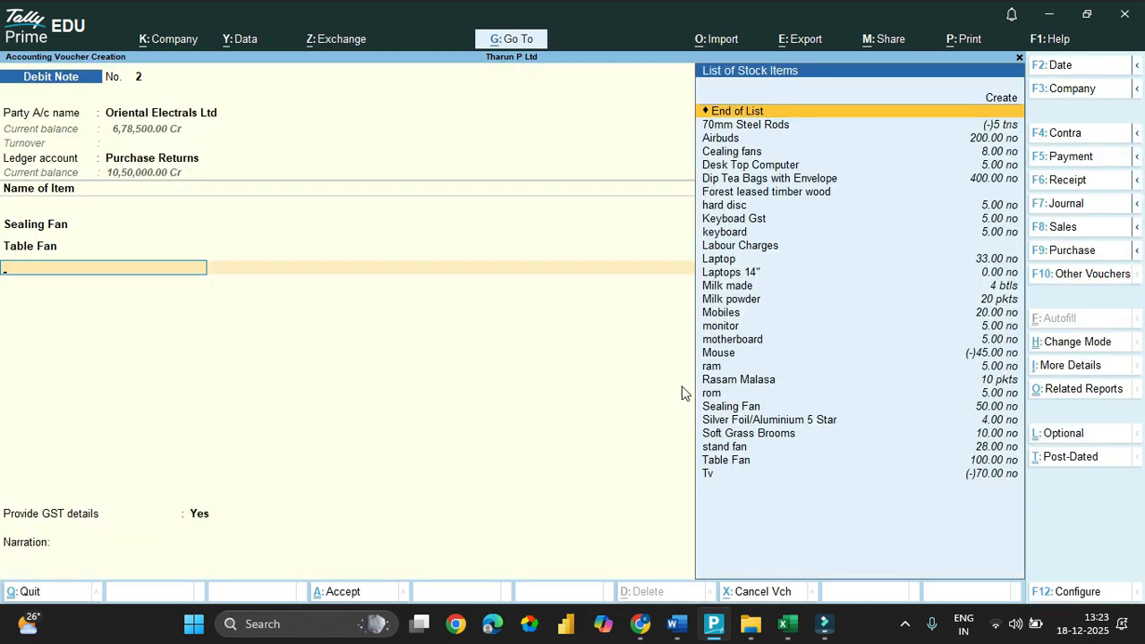
End the item list and add the Input Sgst ledger with its calculated amount to the debit note.
{"action": "key", "text": "Return"}
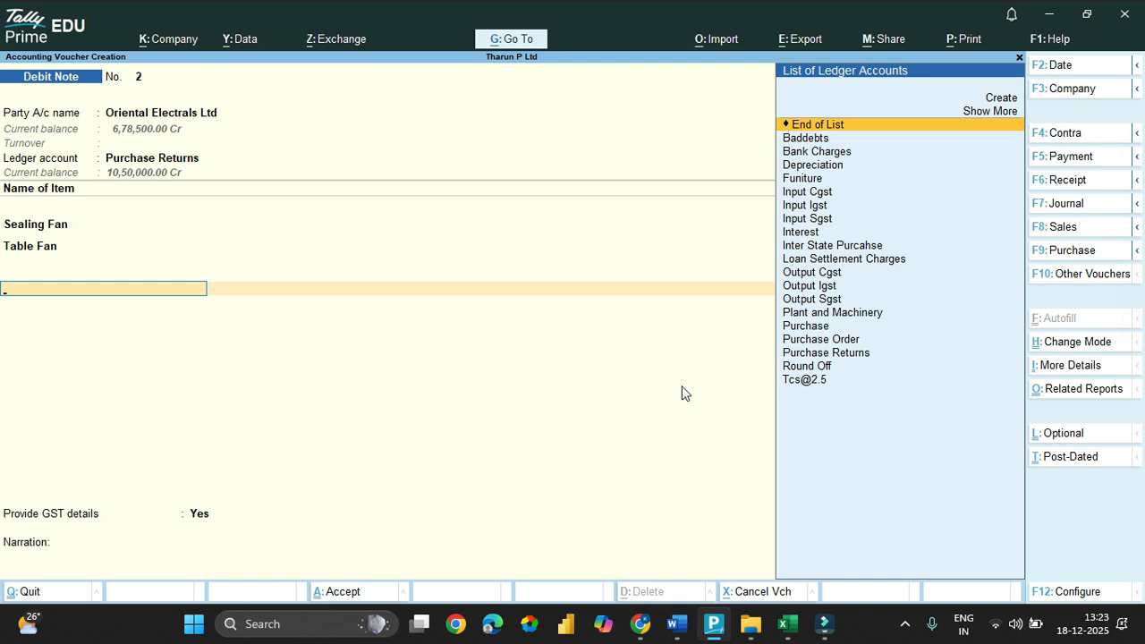
{"action": "type", "text": "Inpu"}
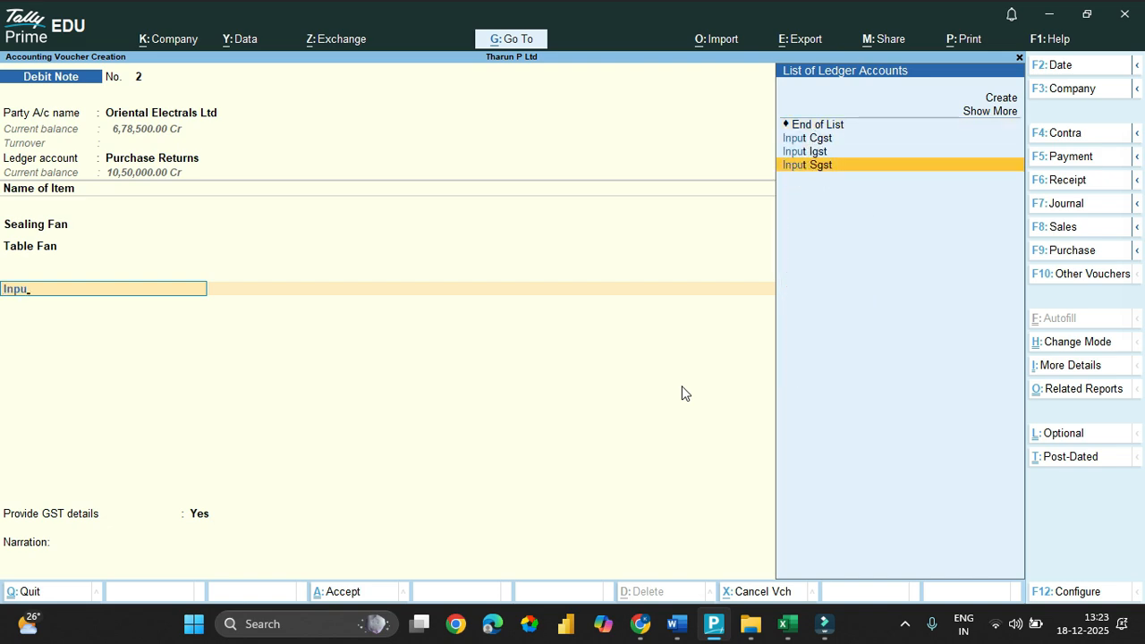
{"action": "key", "text": "Return"}
{"action": "key", "text": "Return"}
{"action": "key", "text": "Return"}
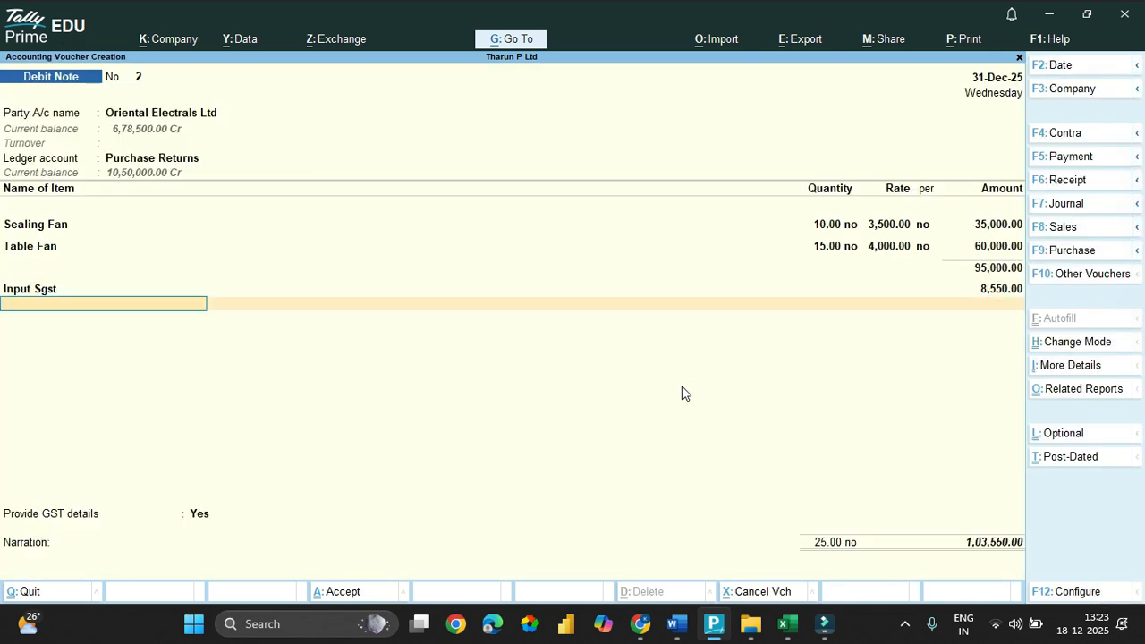
Add the Input Cgst ledger with a blank description and accept its calculated amount.
{"action": "type", "text": "ino"}
{"action": "key", "text": "Escape"}
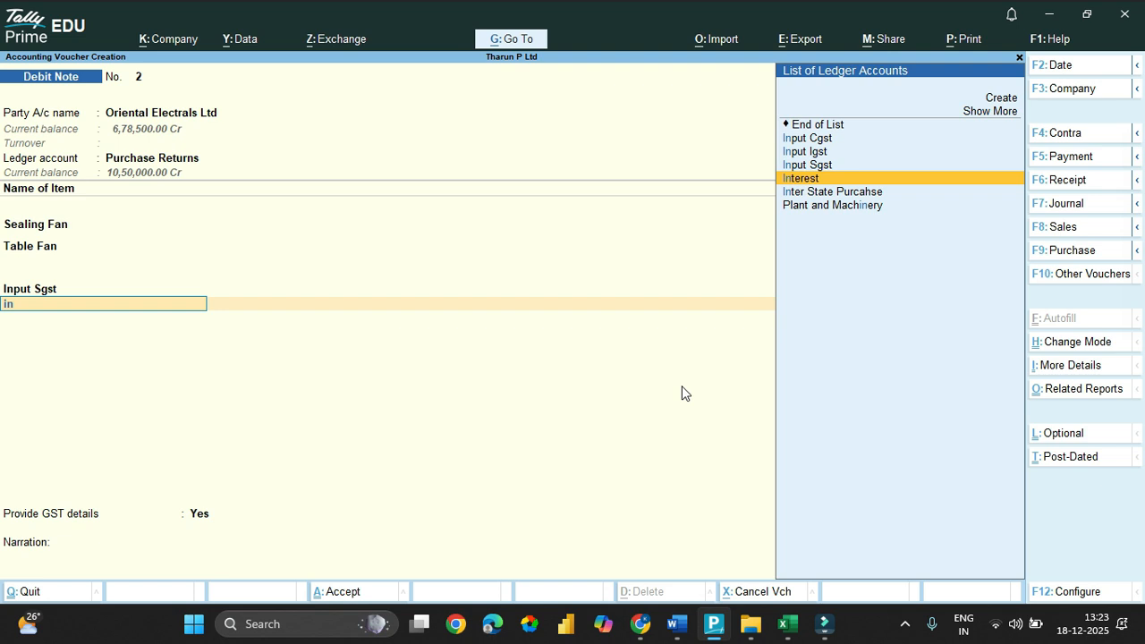
{"action": "key", "text": "Up"}
{"action": "key", "text": "Up"}
{"action": "key", "text": "Up"}
{"action": "key", "text": "Return"}
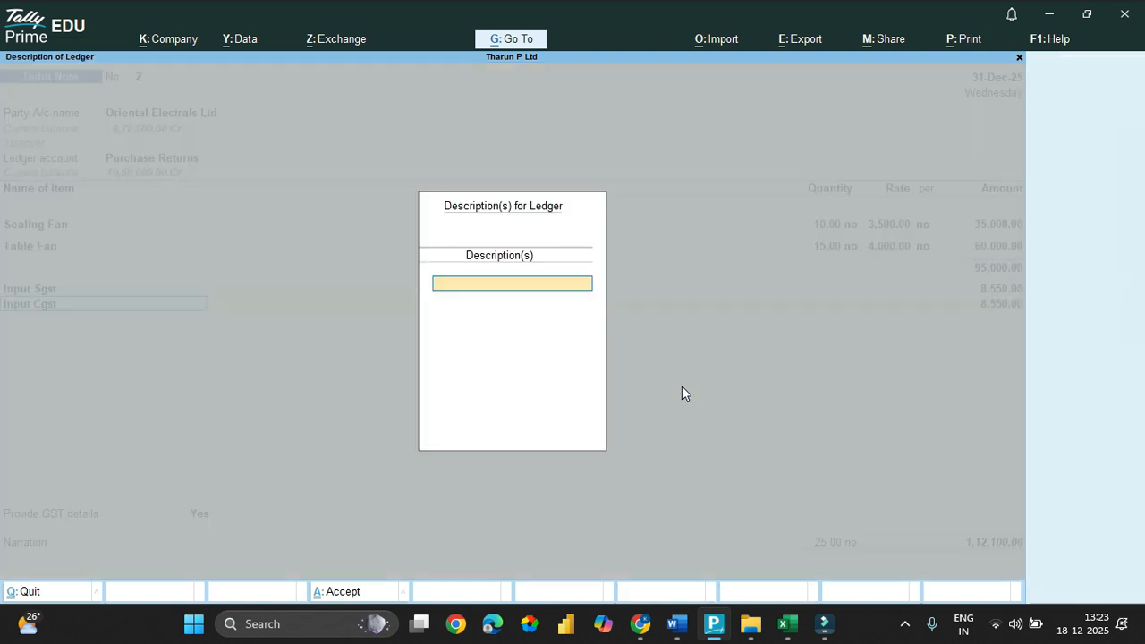
{"action": "key", "text": "Return"}
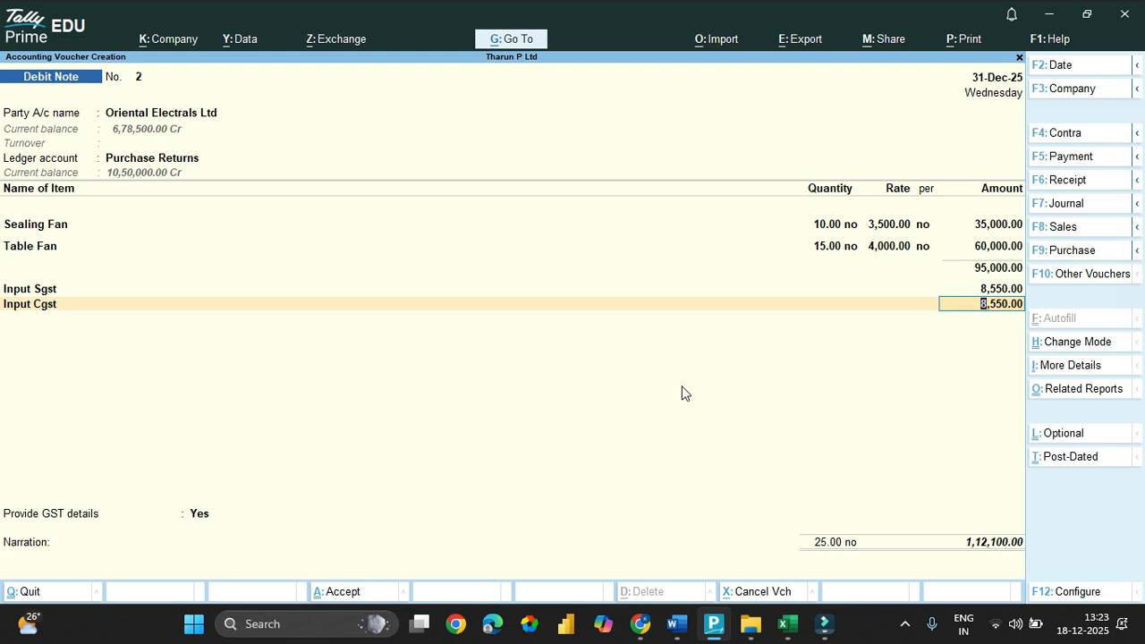
{"action": "key", "text": "Return"}
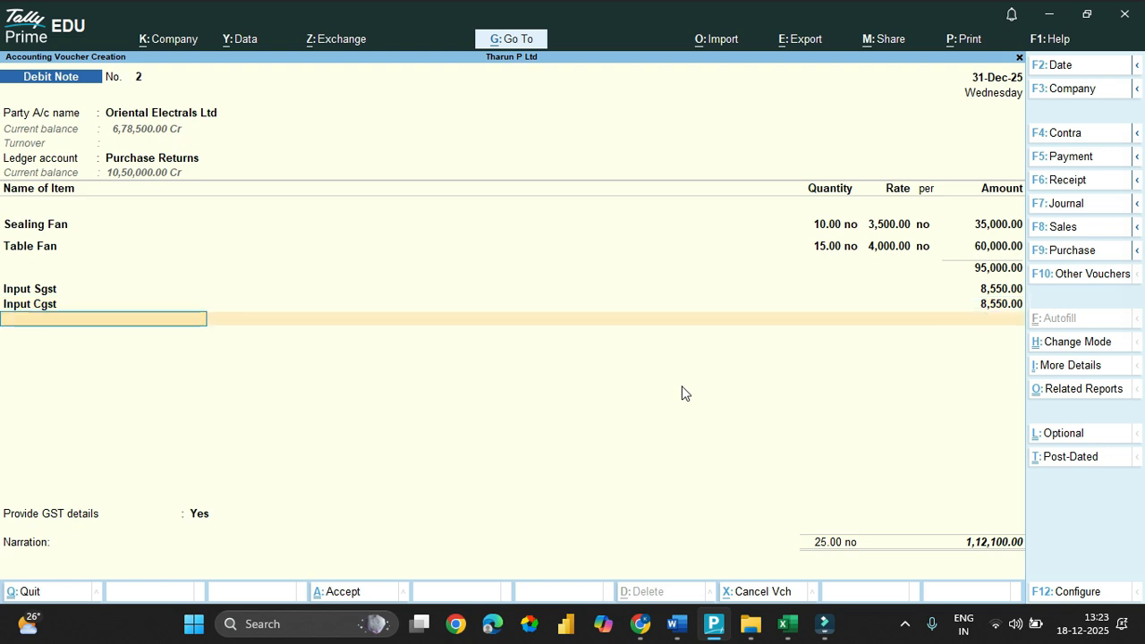
End the ledger list and set Provide GST details to No.
{"action": "key", "text": "Return"}
{"action": "key", "text": "Up"}
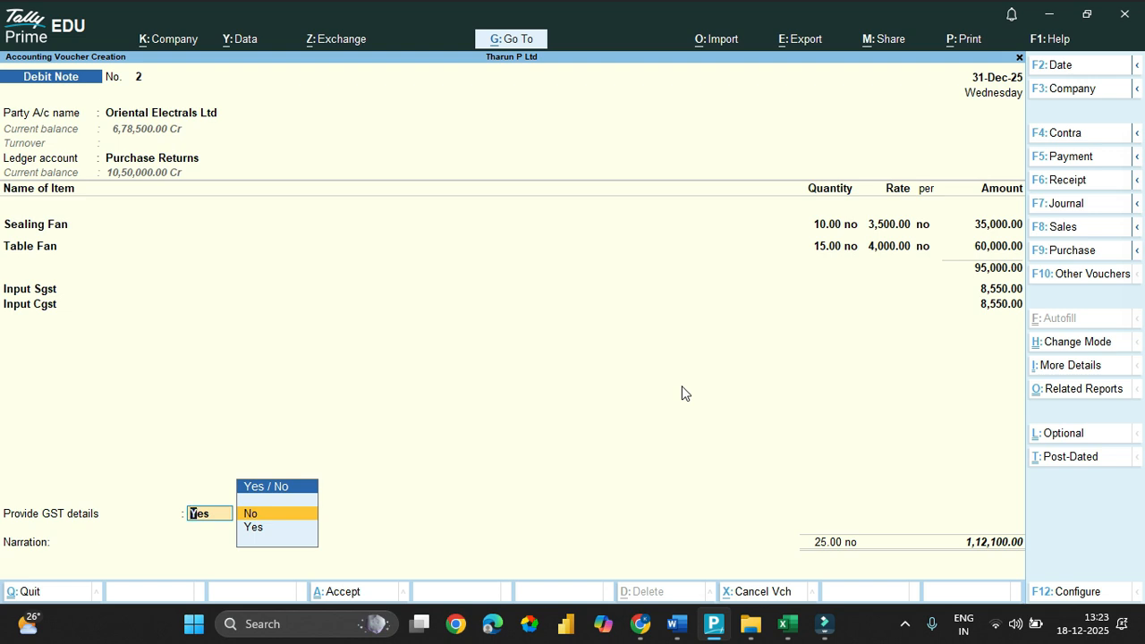
{"action": "key", "text": "Return"}
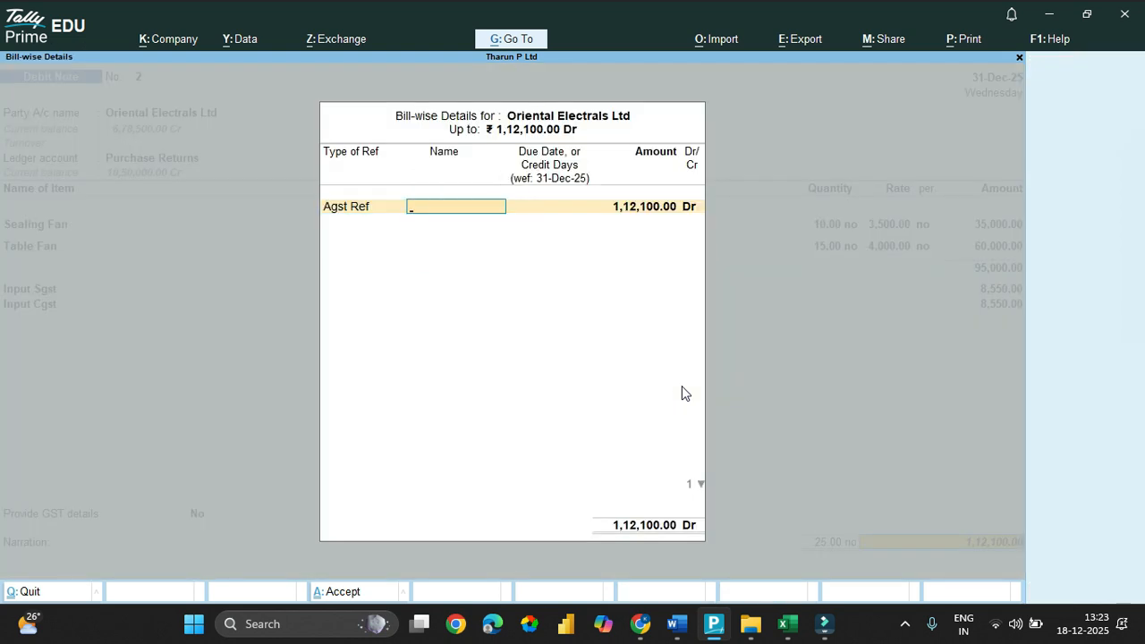
Record the supplier's bill-wise details as New Ref 2 for the full amount, leave the narration blank, and save the debit note.
{"action": "key", "text": "BackSpace"}
{"action": "key", "text": "Down"}
{"action": "key", "text": "Return"}
{"action": "key", "text": "Return"}
{"action": "key", "text": "Return"}
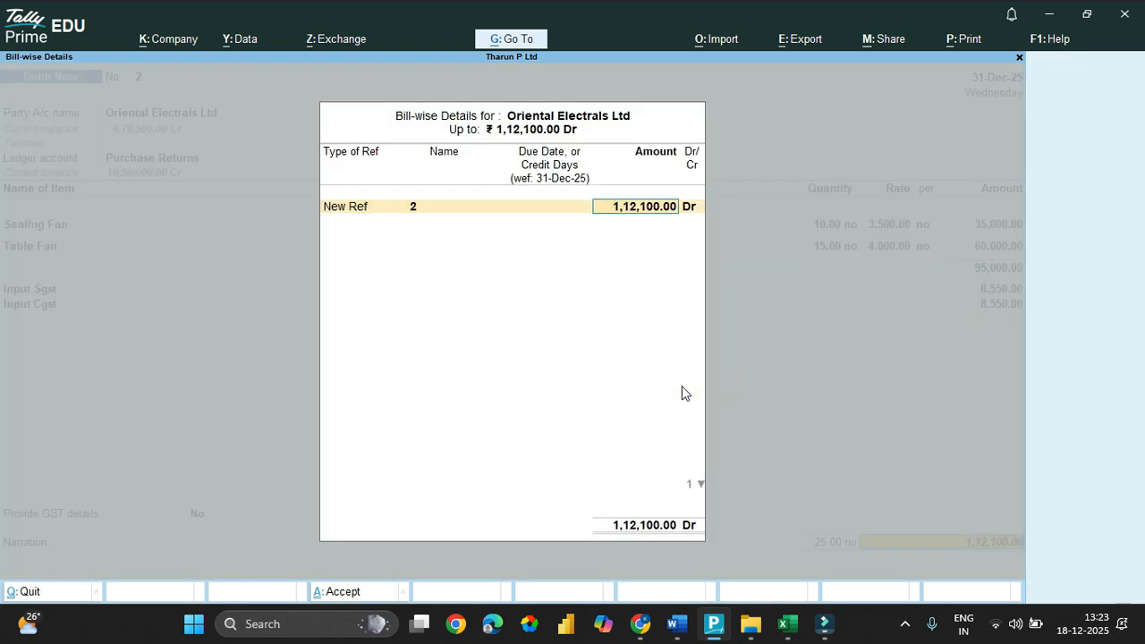
{"action": "key", "text": "Return"}
{"action": "key", "text": "Return"}
{"action": "key", "text": "Return"}
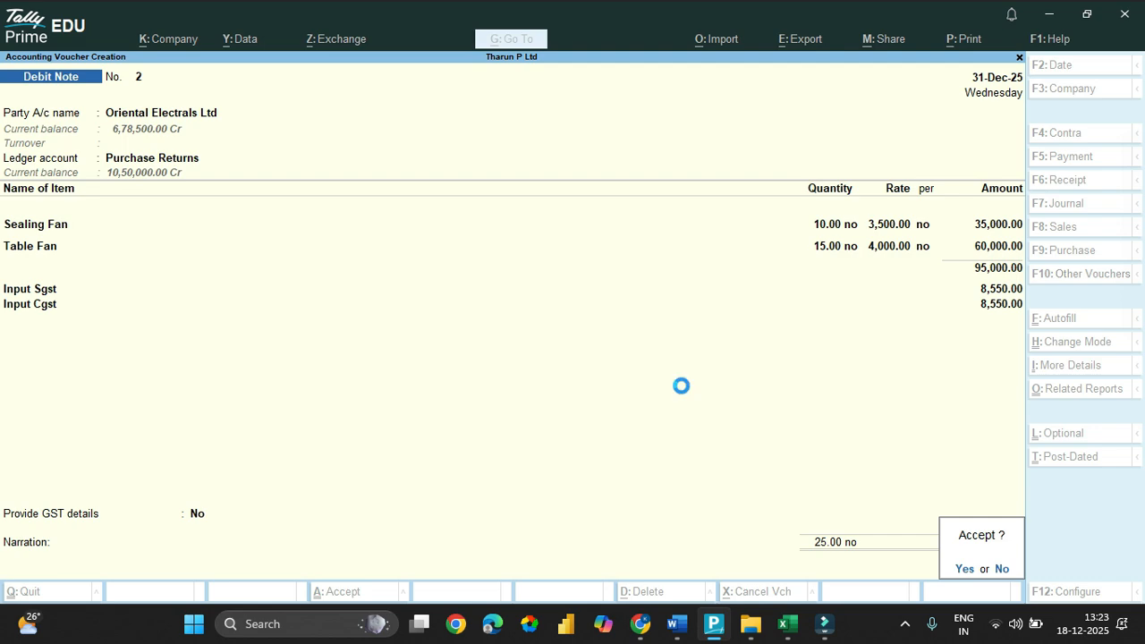
{"action": "key", "text": "Return"}
Switch to Excel to review the purchase and purchase return figures on the CN DN sheet, and return to TallyPrime.
{"action": "key", "text": "alt+Tab"}
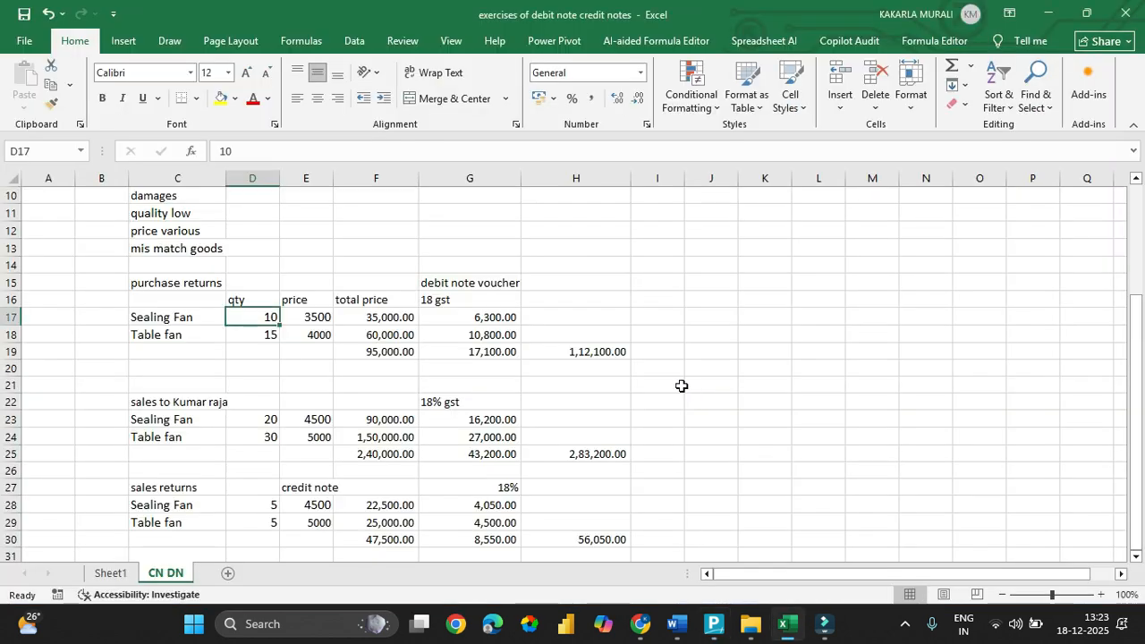
{"action": "scroll", "coordinate": [288, 337], "scroll_direction": "up", "scroll_amount": 3}
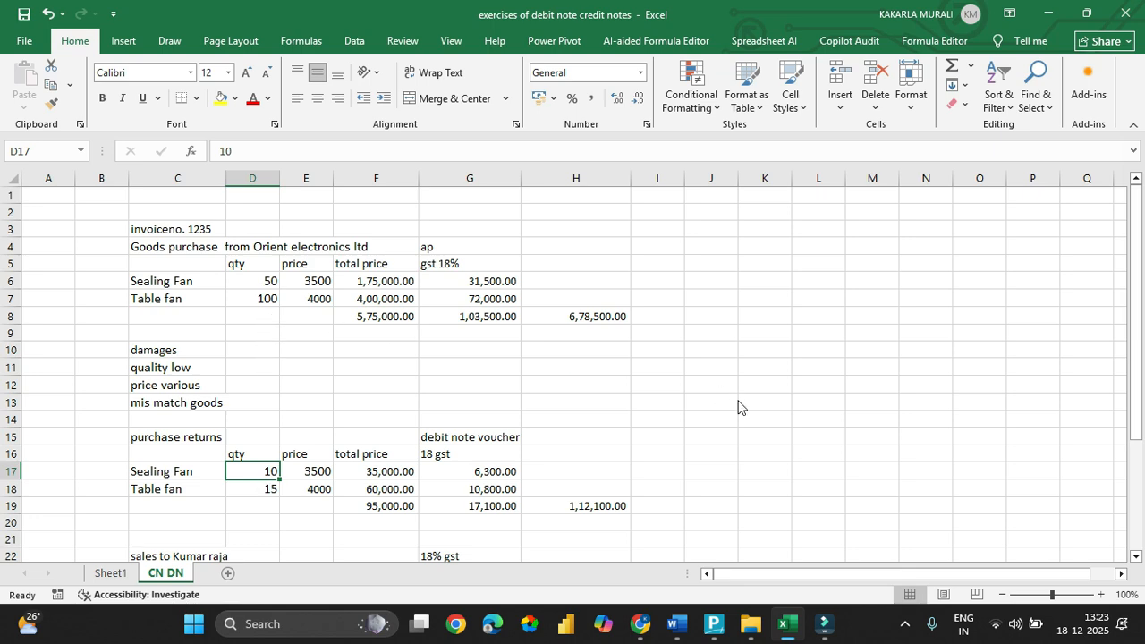
{"action": "key", "text": "alt+Tab"}
Leave voucher entry and open the Stock Summary report.
{"action": "key", "text": "Escape"}
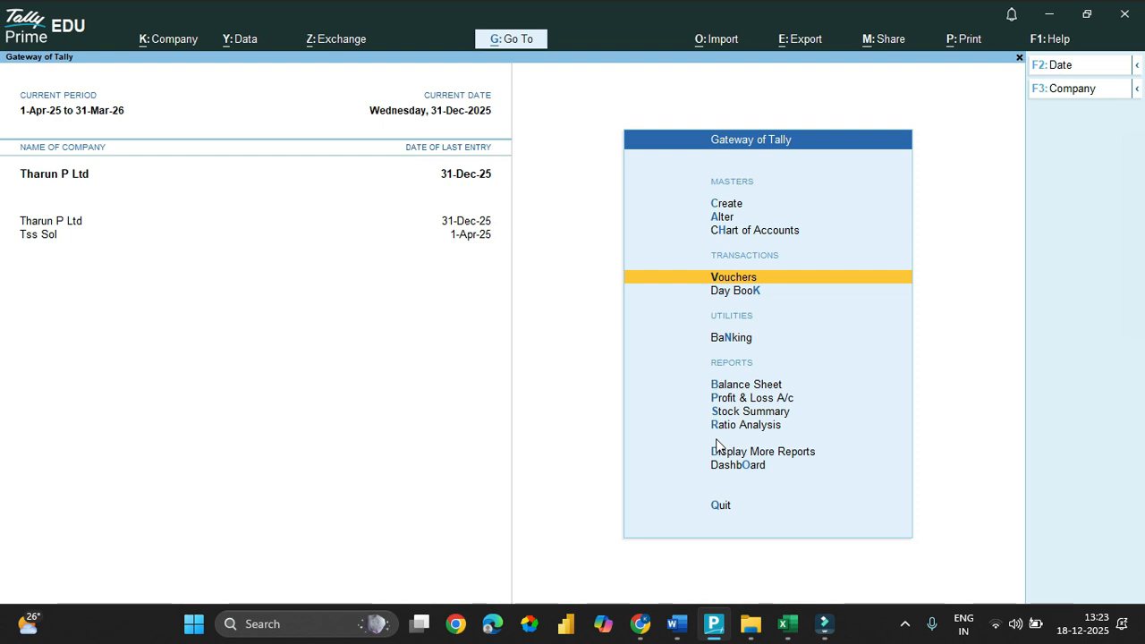
{"action": "key", "text": "Escape"}
{"action": "key", "text": "Escape"}
{"action": "key", "text": "k"}
{"action": "key", "text": "Down"}
{"action": "key", "text": "Down"}
{"action": "key", "text": "Down"}
{"action": "key", "text": "Down"}
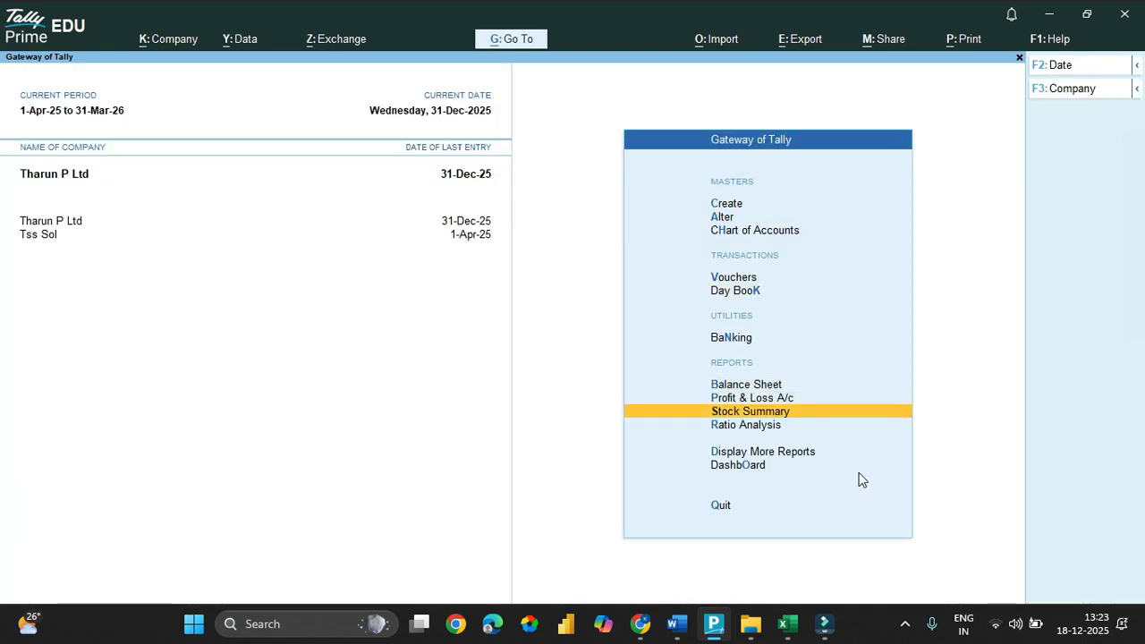
{"action": "key", "text": "Return"}
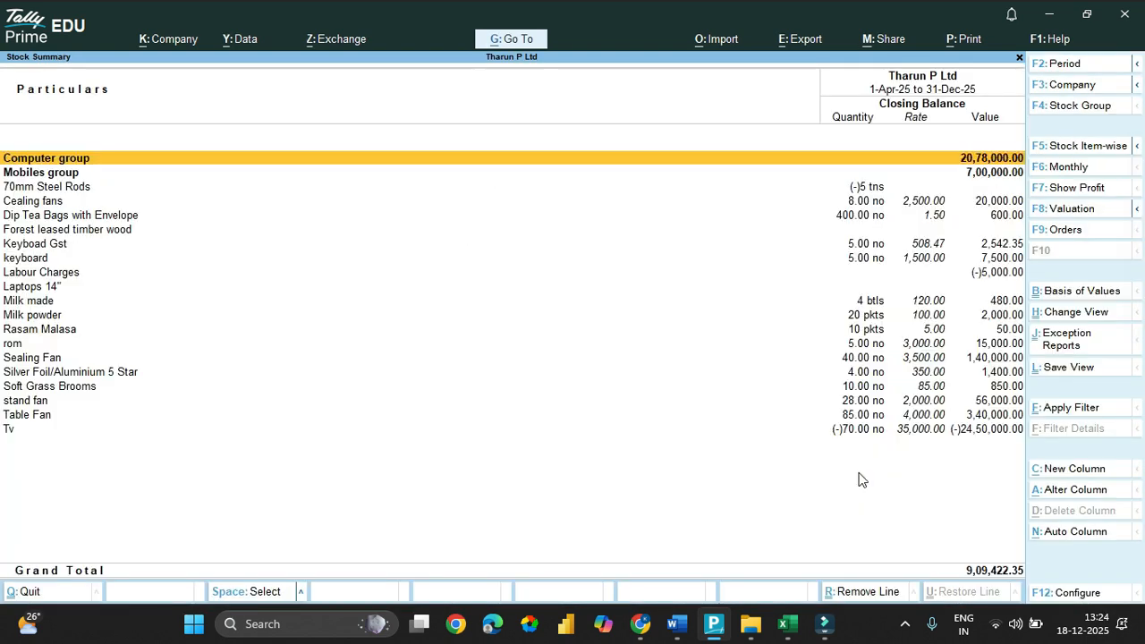
Mark the Sealing Fan and Table Fan rows in the Stock Summary to check their closing balances.
{"action": "key", "text": "Down"}
{"action": "key", "text": "Down"}
{"action": "key", "text": "Down"}
{"action": "key", "text": "Down"}
{"action": "key", "text": "Down"}
{"action": "key", "text": "Down"}
{"action": "key", "text": "Down"}
{"action": "key", "text": "Down"}
{"action": "key", "text": "Down"}
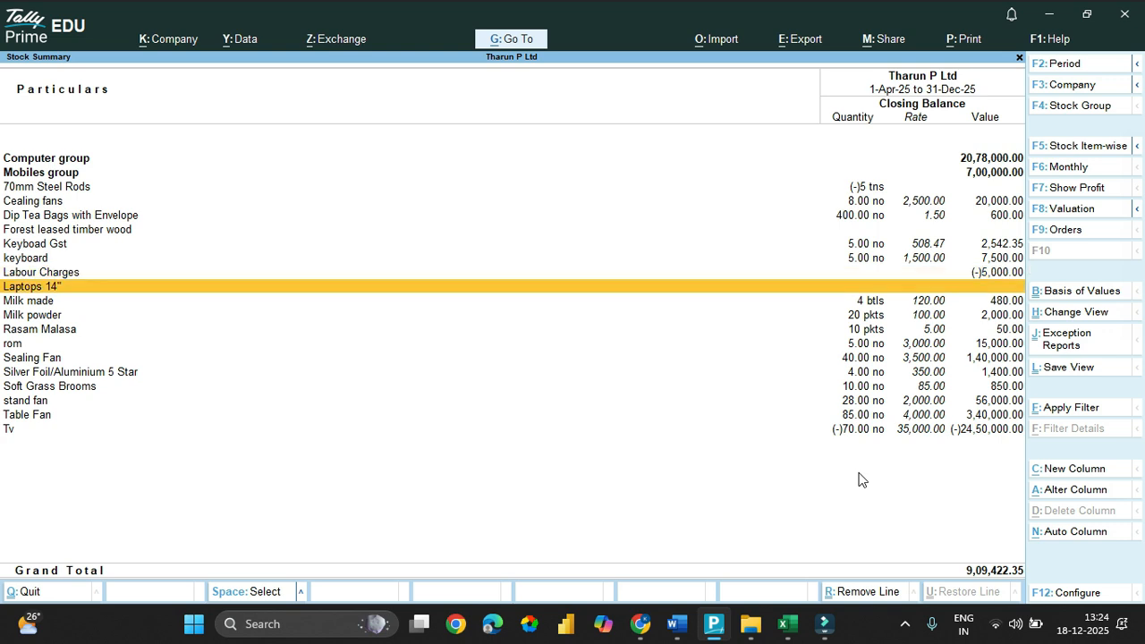
{"action": "key", "text": "Down"}
{"action": "key", "text": "Down"}
{"action": "key", "text": "Down"}
{"action": "key", "text": "Down"}
{"action": "key", "text": "Down"}
{"action": "key", "text": "space"}
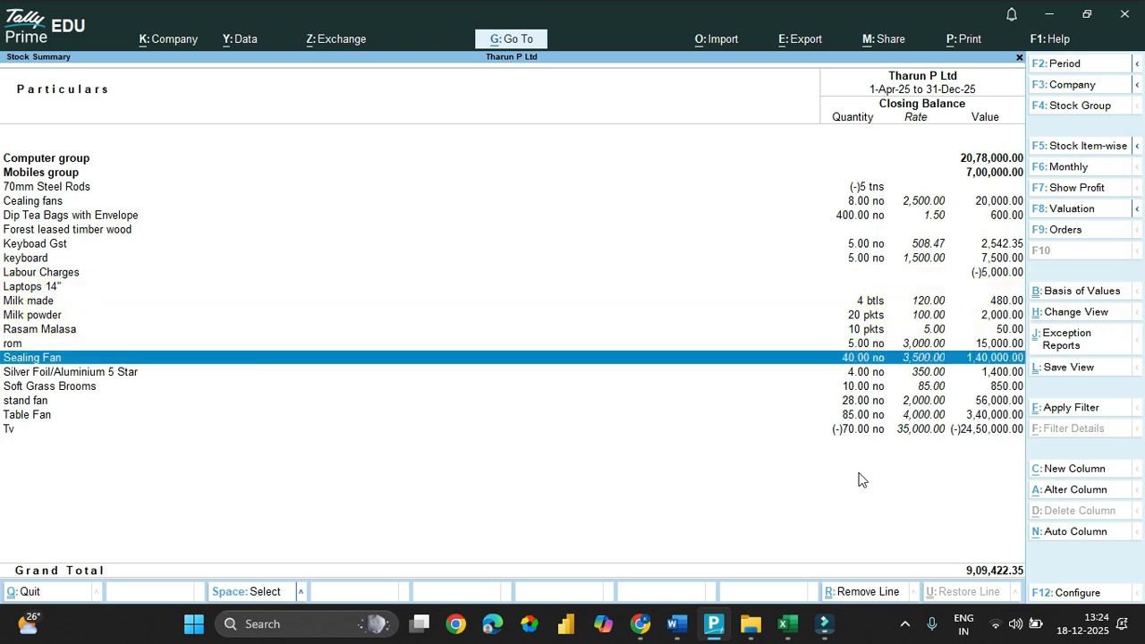
{"action": "key", "text": "Down"}
{"action": "key", "text": "Down"}
{"action": "key", "text": "Down"}
{"action": "key", "text": "Down"}
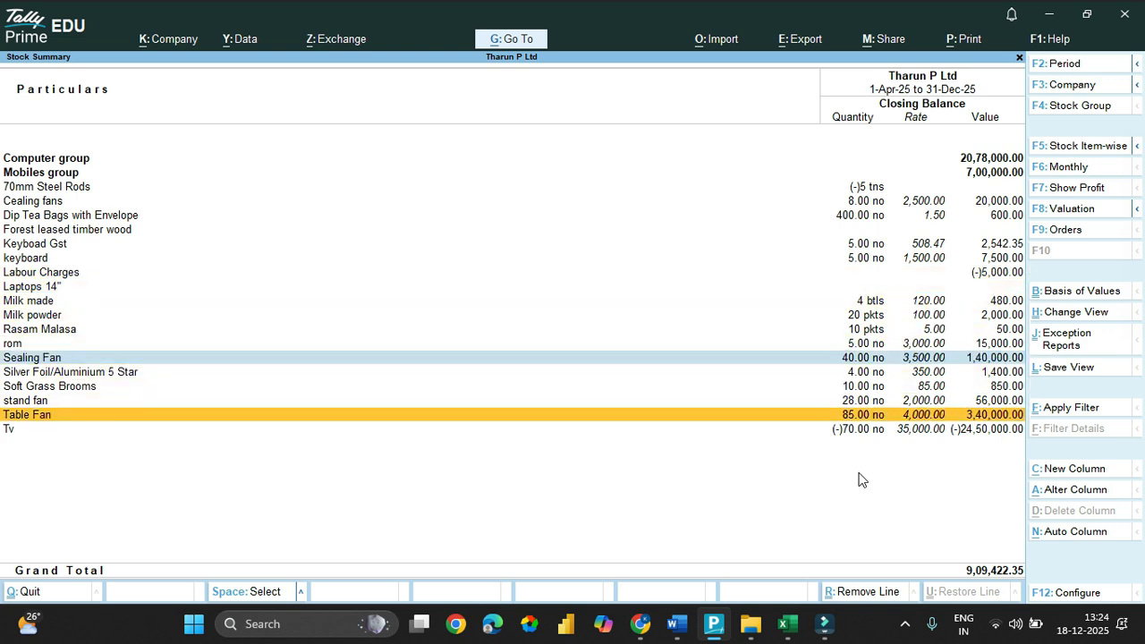
{"action": "key", "text": "space"}
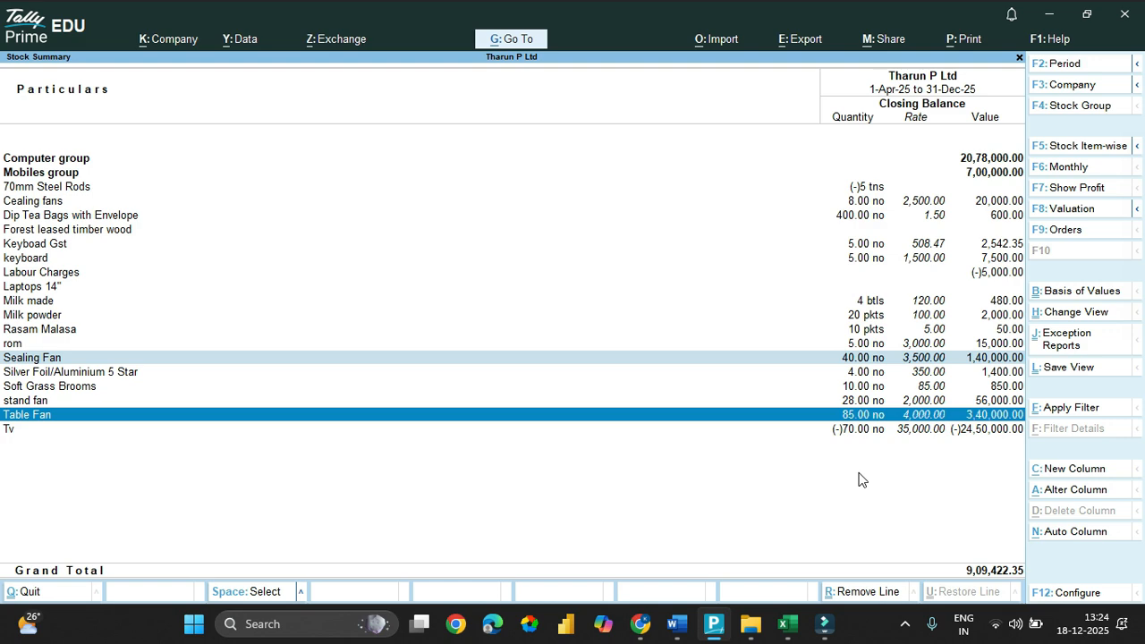
Drill into Table Fan's December vouchers, inspect the debit note, and return to the Gateway of Tally.
{"action": "key", "text": "Return"}
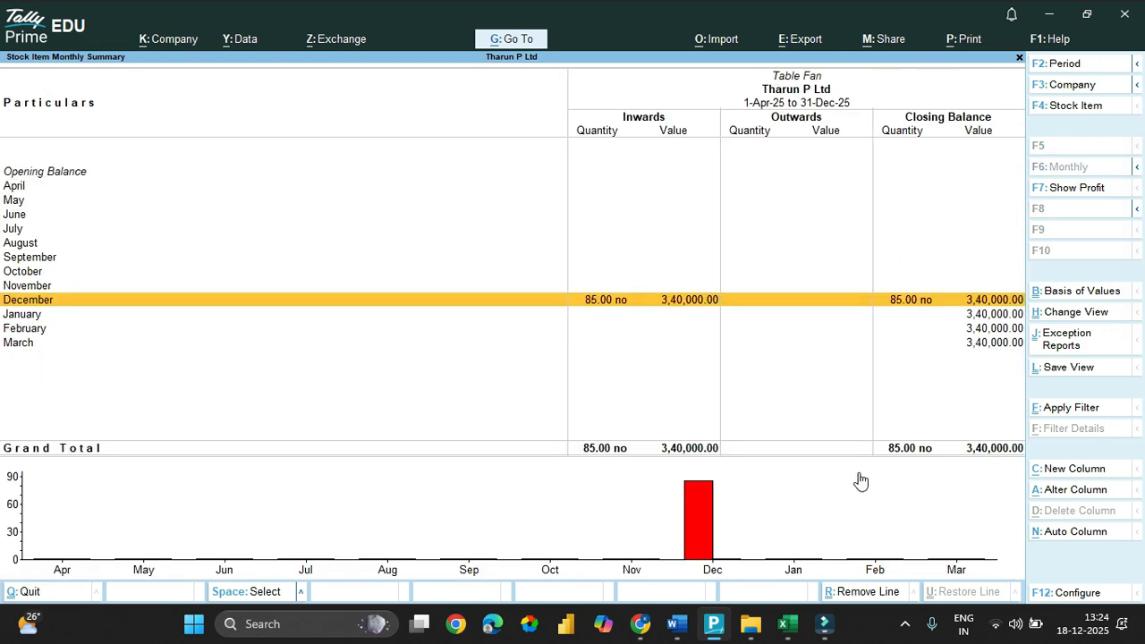
{"action": "key", "text": "Return"}
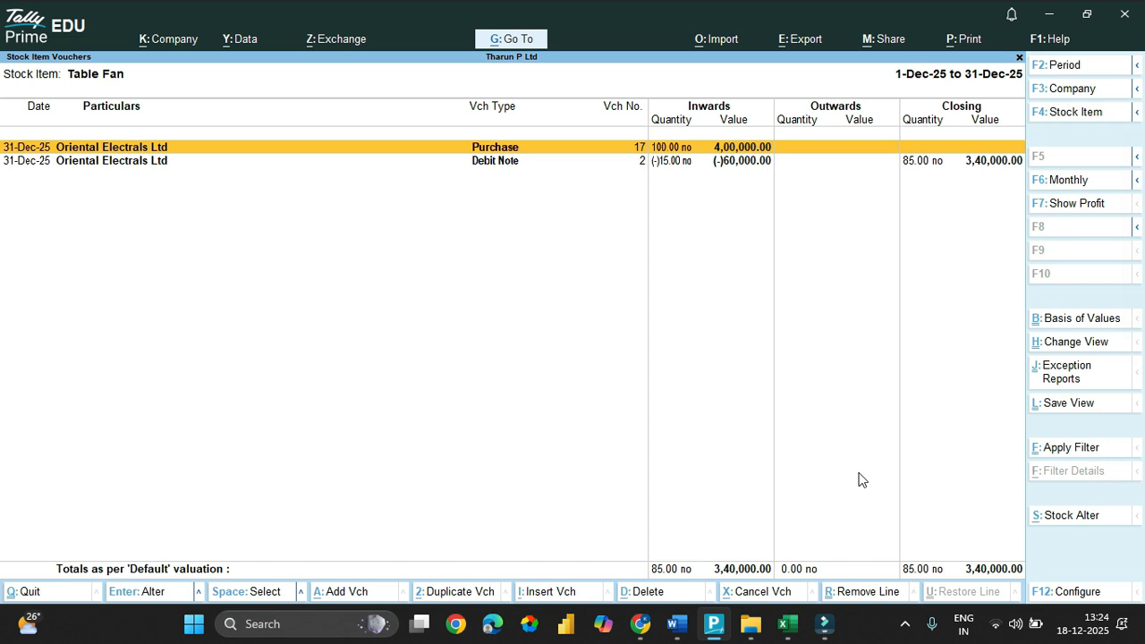
{"action": "key", "text": "Down"}
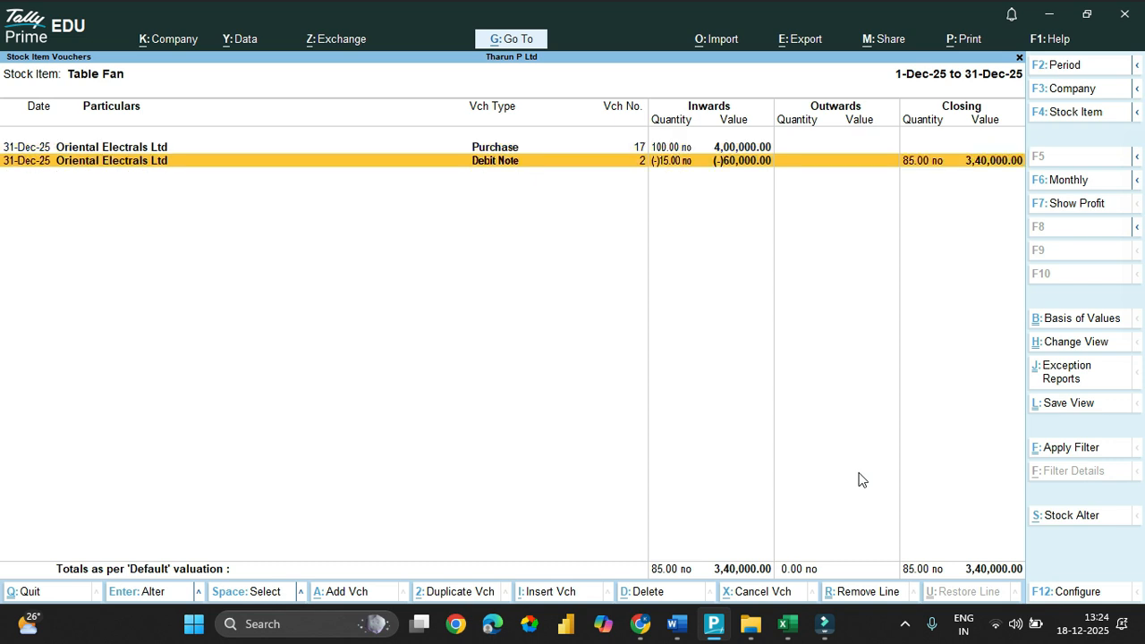
{"action": "key", "text": "Return"}
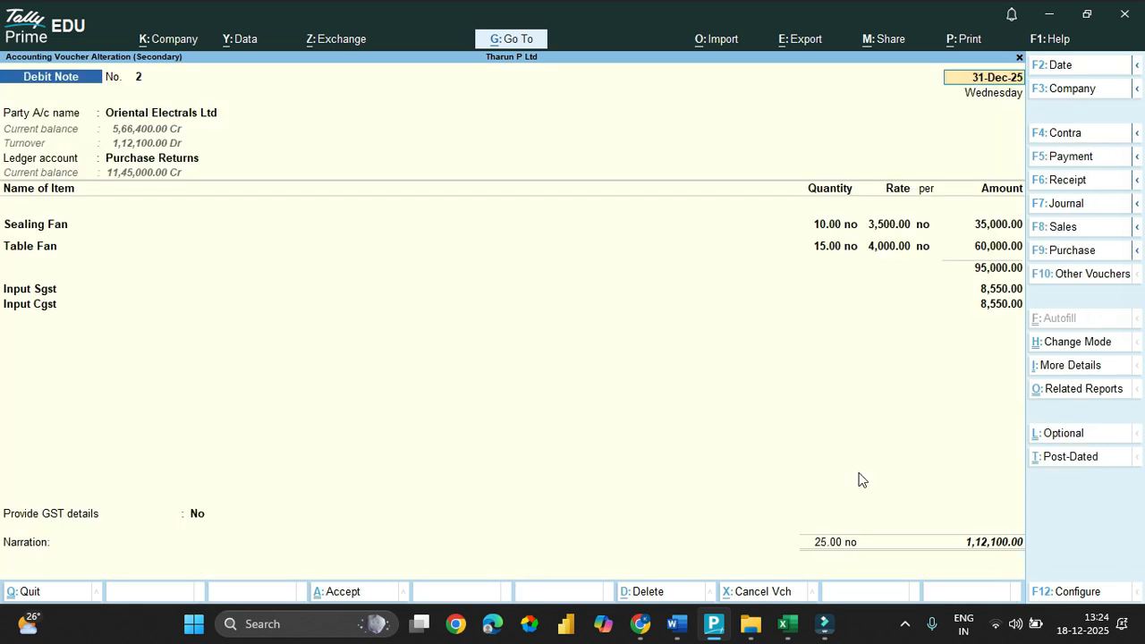
{"action": "key", "text": "Escape"}
{"action": "key", "text": "Escape"}
{"action": "key", "text": "Return"}
{"action": "key", "text": "Escape"}
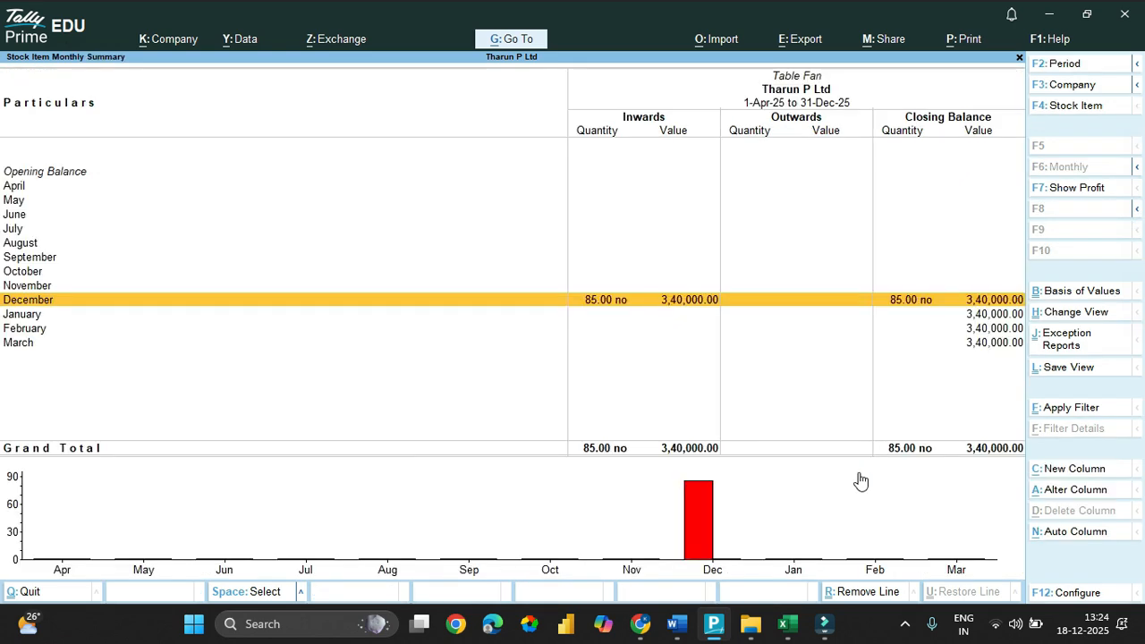
{"action": "key", "text": "Escape"}
{"action": "key", "text": "Escape"}
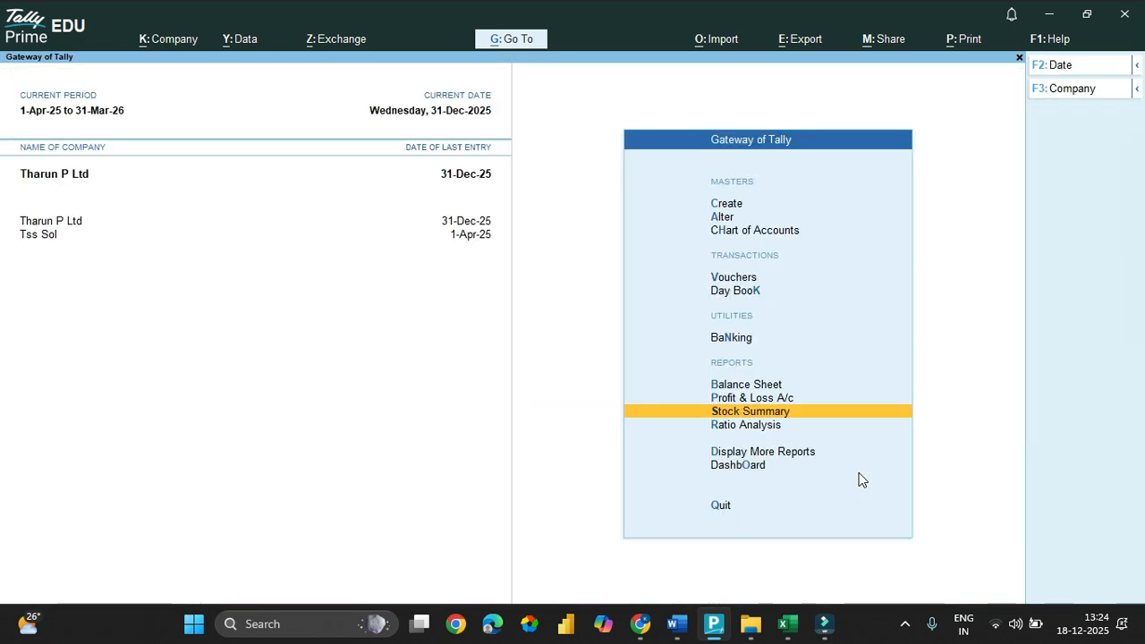
Open the Oriental Electrals Ltd ledger from the account books to view its vouchers.
{"action": "key", "text": "Down"}
{"action": "key", "text": "Down"}
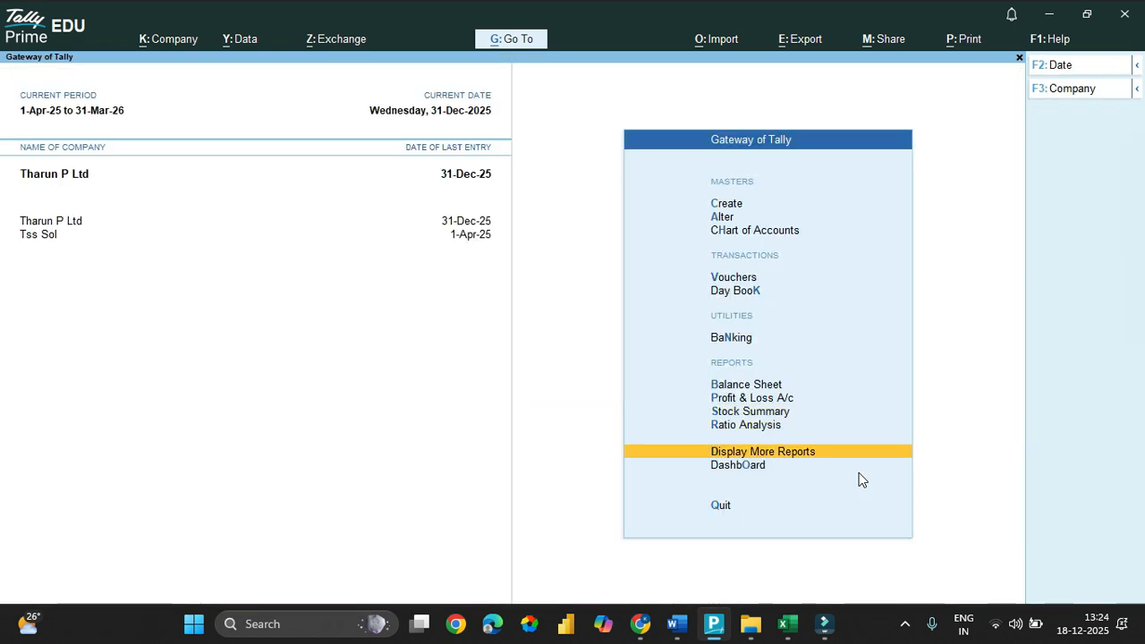
{"action": "key", "text": "Return"}
{"action": "key", "text": "Down"}
{"action": "key", "text": "Down"}
{"action": "key", "text": "Down"}
{"action": "key", "text": "Down"}
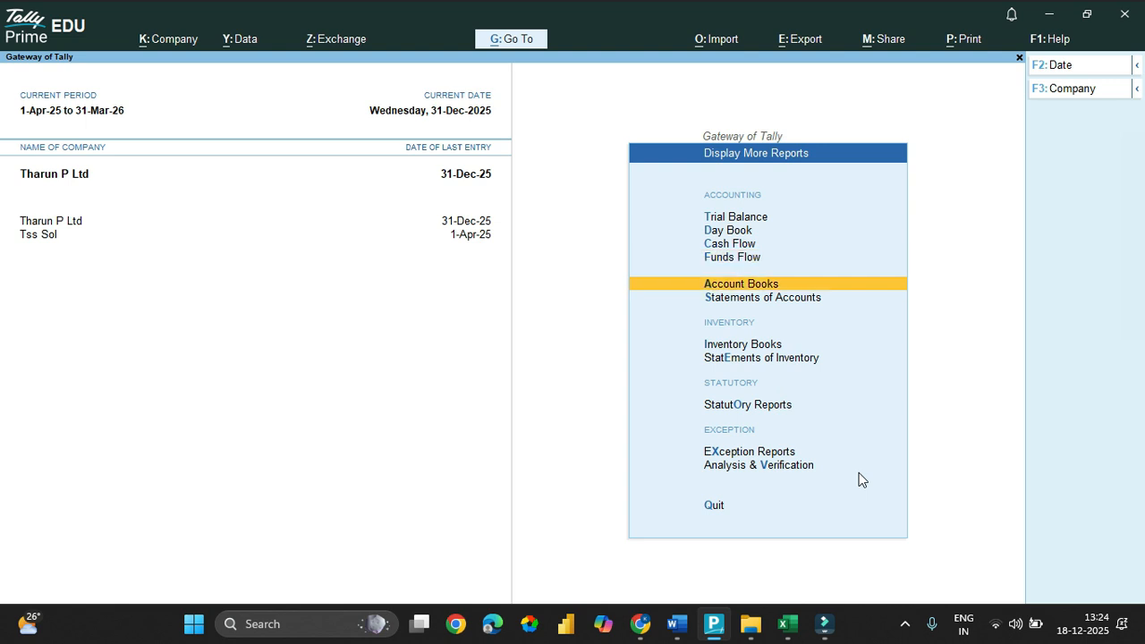
{"action": "key", "text": "Return"}
{"action": "key", "text": "Down"}
{"action": "key", "text": "Return"}
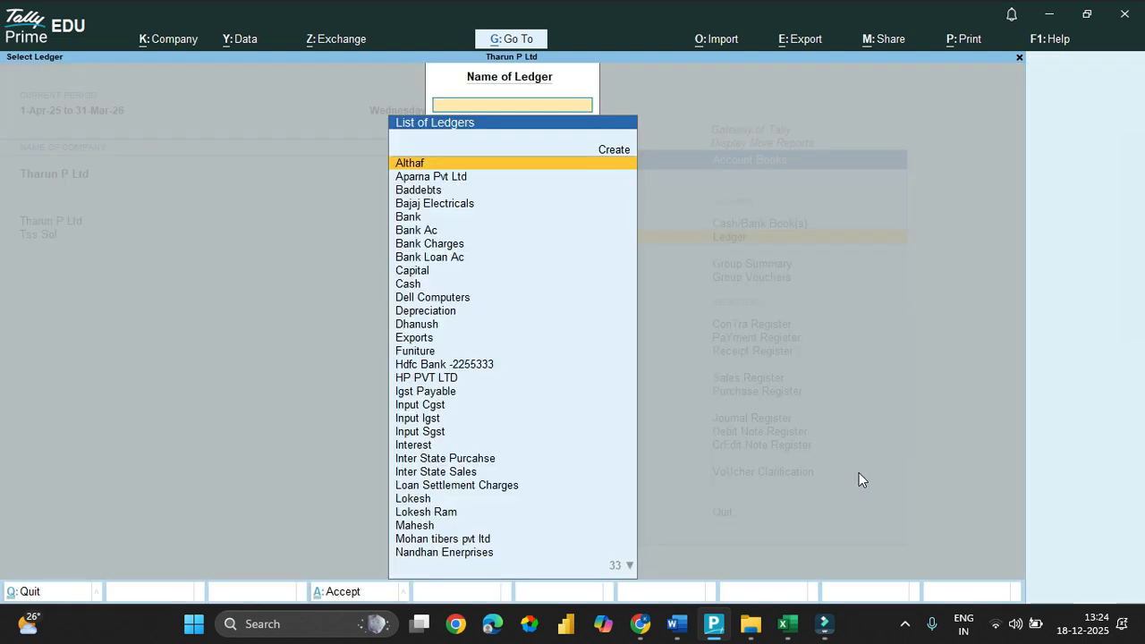
{"action": "type", "text": "Ori"}
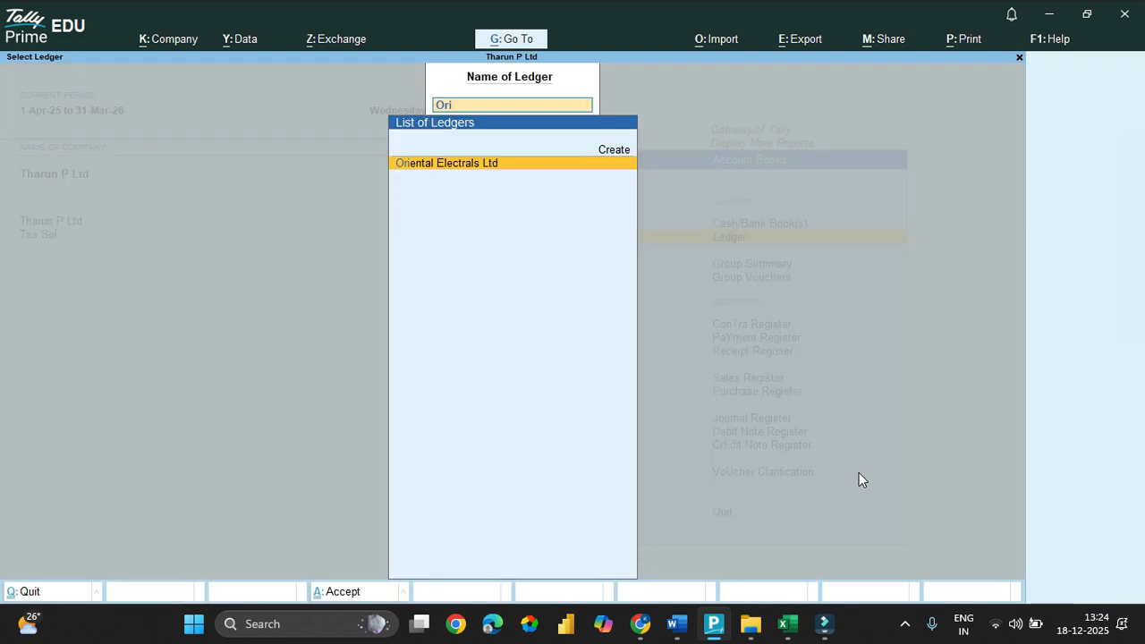
{"action": "key", "text": "Return"}
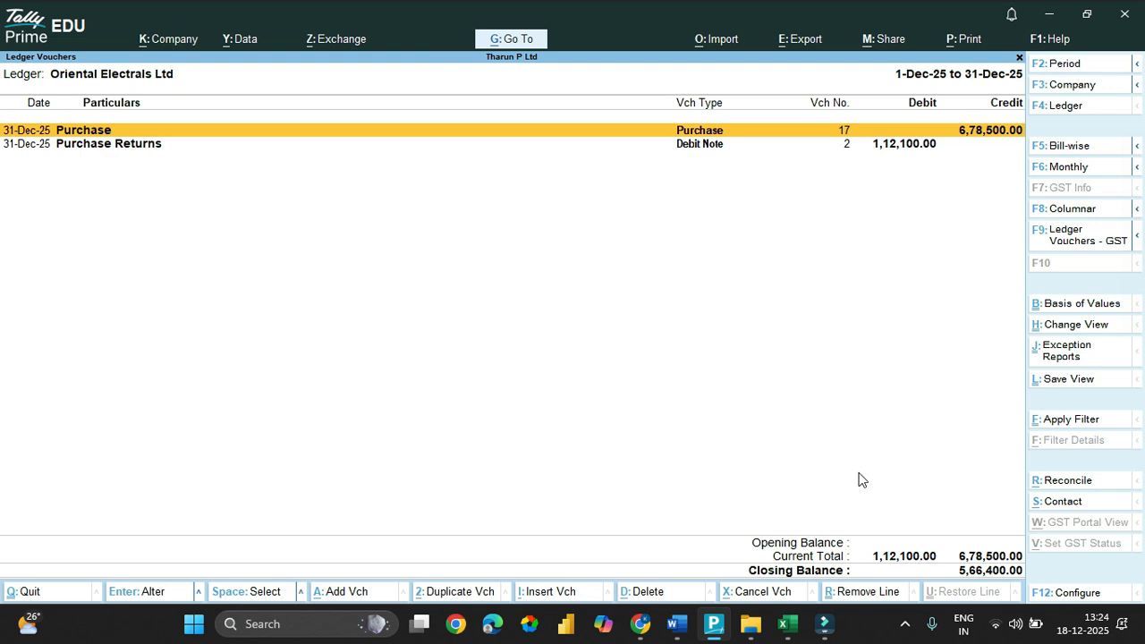
Set the ledger period to 1-Apr-25 to 31-Dec-25 and examine the purchase and purchase returns entries.
{"action": "key", "text": "alt+F2"}
{"action": "key", "text": "Return"}
{"action": "key", "text": "Return"}
{"action": "left_click", "coordinate": [911, 152]}
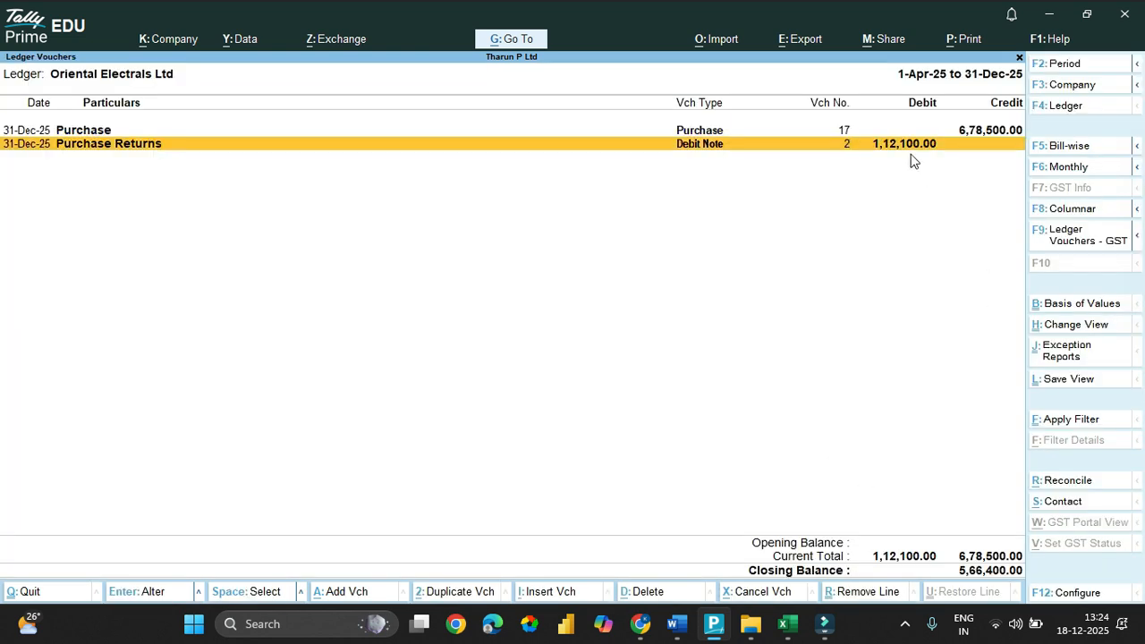
{"action": "left_click", "coordinate": [966, 130]}
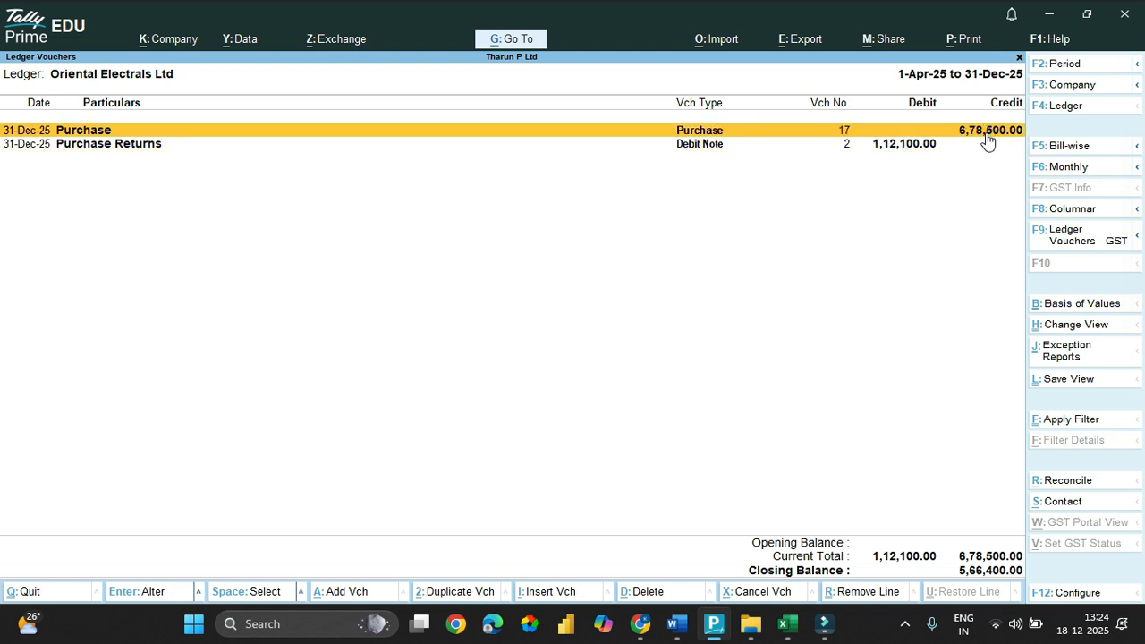
{"action": "key", "text": "Down"}
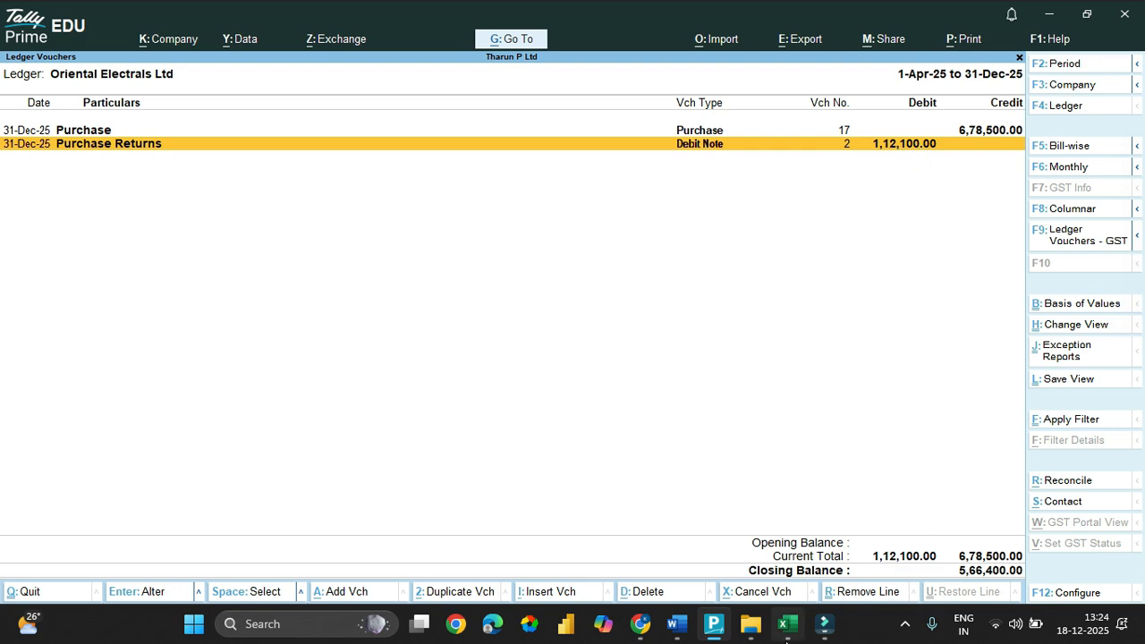
Switch to the Excel exercise sheet, compare its purchase returns total with the supplier ledger, and return to TallyPrime.
{"action": "left_click", "coordinate": [787, 624]}
{"action": "left_click", "coordinate": [603, 415]}
{"action": "scroll", "coordinate": [465, 430], "scroll_direction": "down", "scroll_amount": 2}
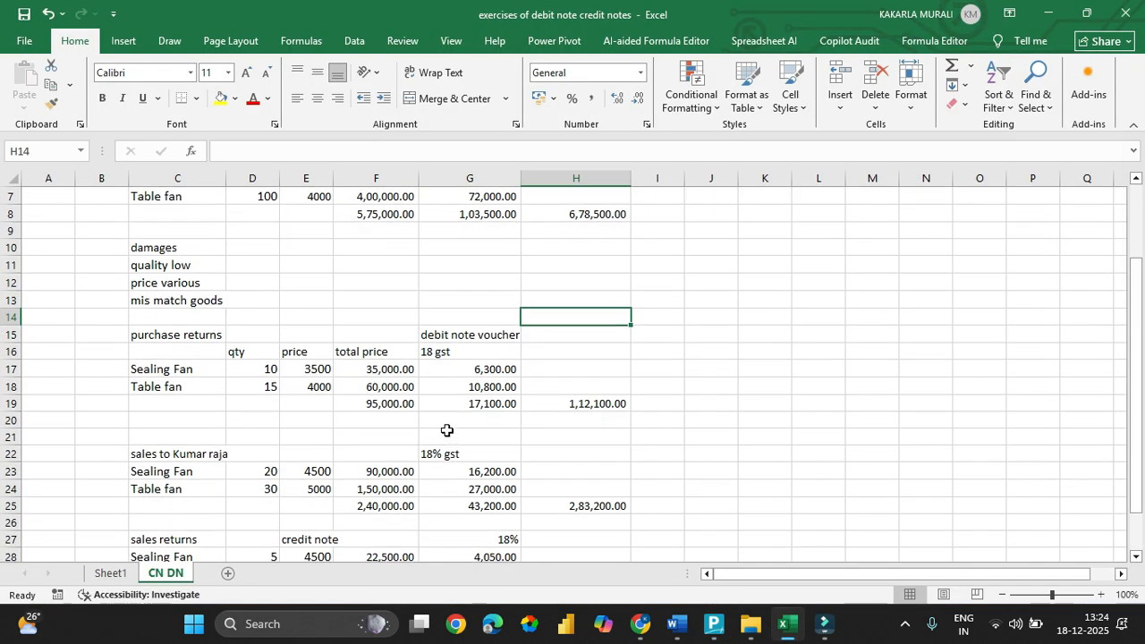
{"action": "left_click", "coordinate": [587, 406]}
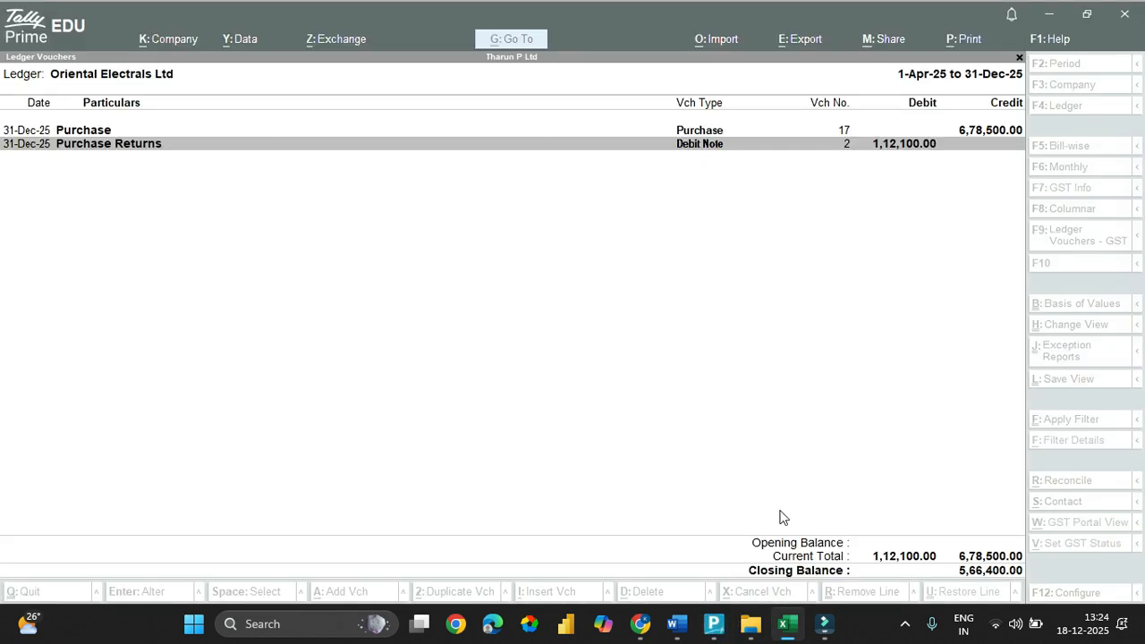
{"action": "left_click", "coordinate": [714, 624]}
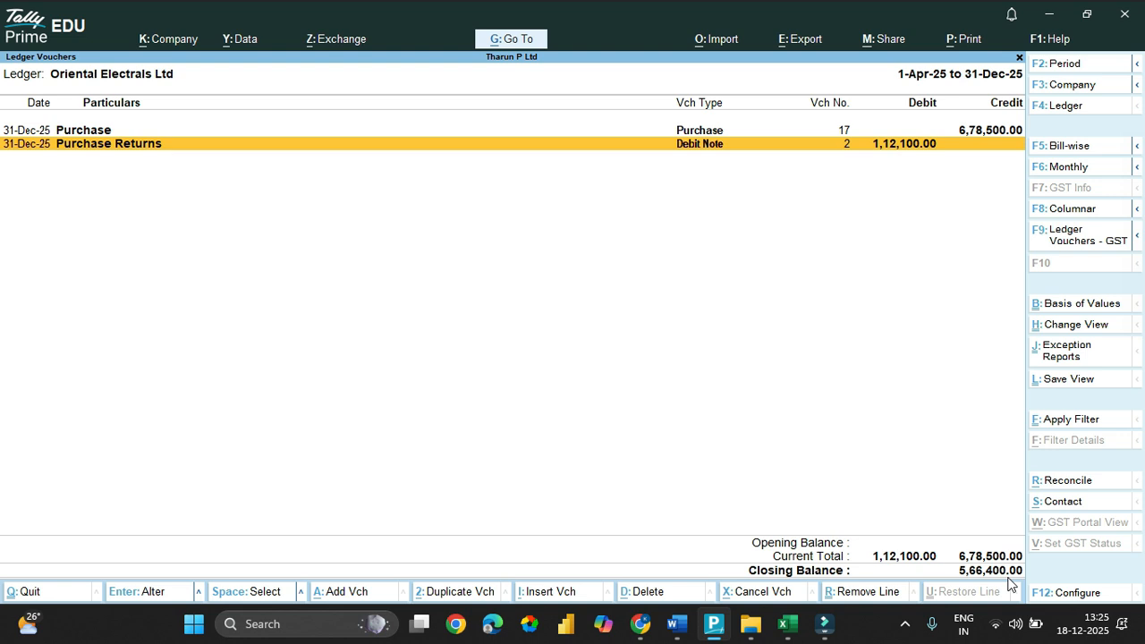
Close the supplier ledger back to the Gateway of Tally and review the sales section of the Excel exercise sheet.
{"action": "key", "text": "Escape"}
{"action": "key", "text": "Escape"}
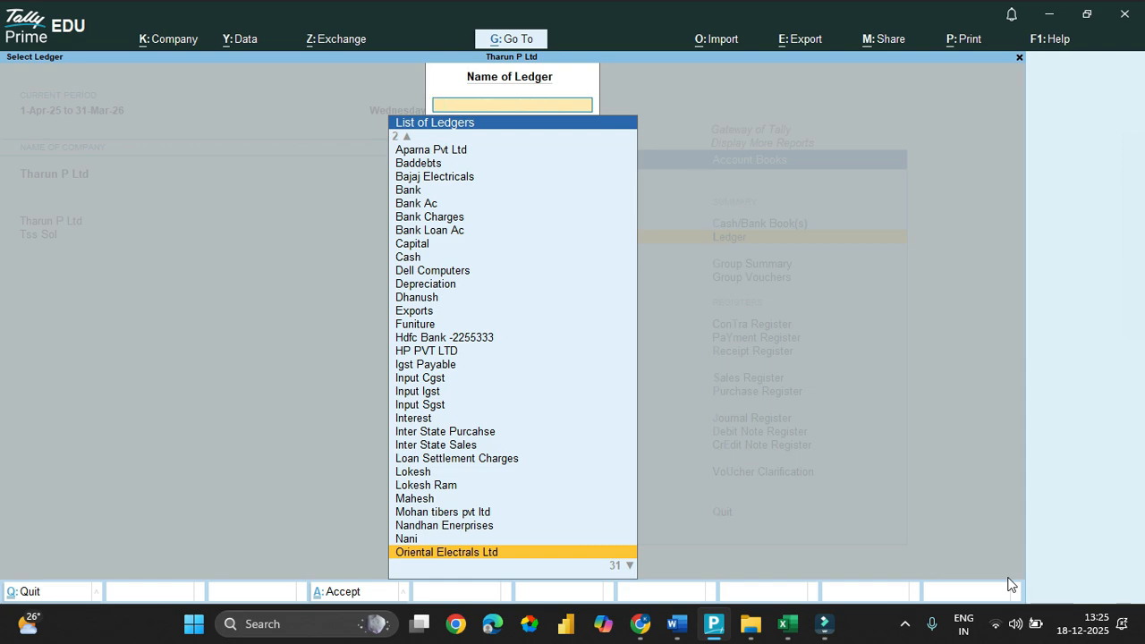
{"action": "key", "text": "Escape"}
{"action": "key", "text": "Escape"}
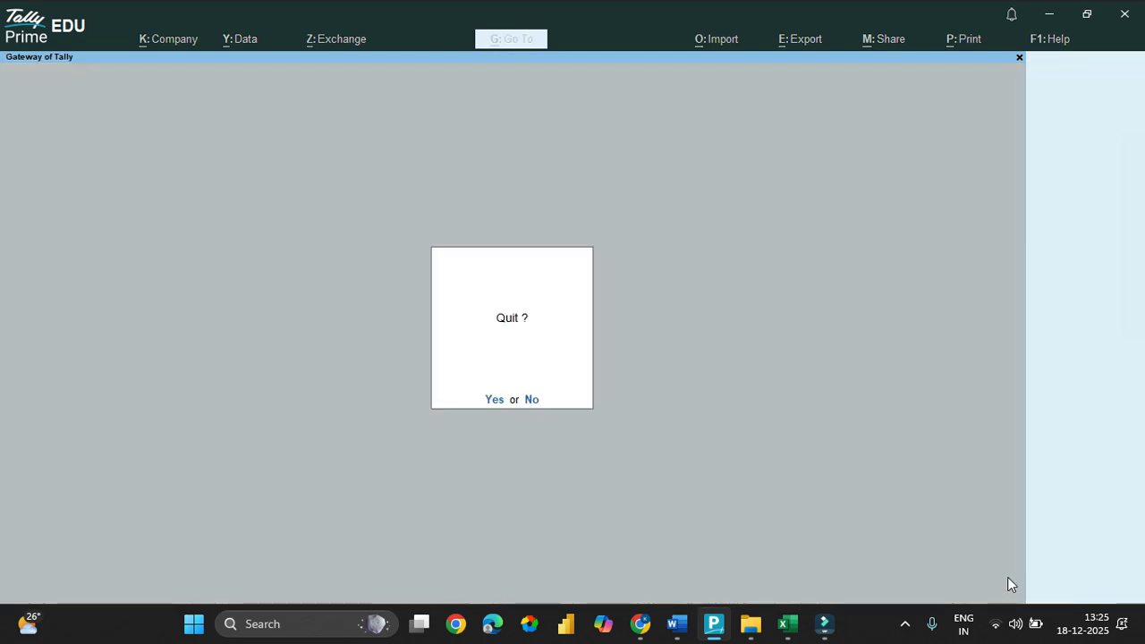
{"action": "key", "text": "Return"}
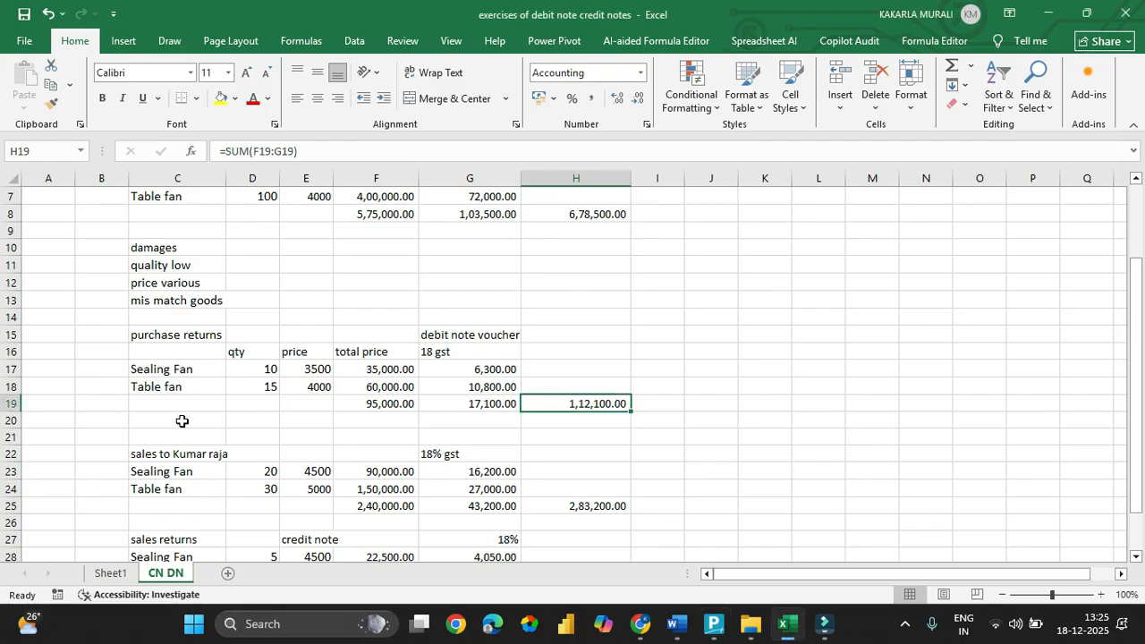
{"action": "left_click", "coordinate": [197, 387]}
{"action": "scroll", "coordinate": [269, 465], "scroll_direction": "down", "scroll_amount": 3}
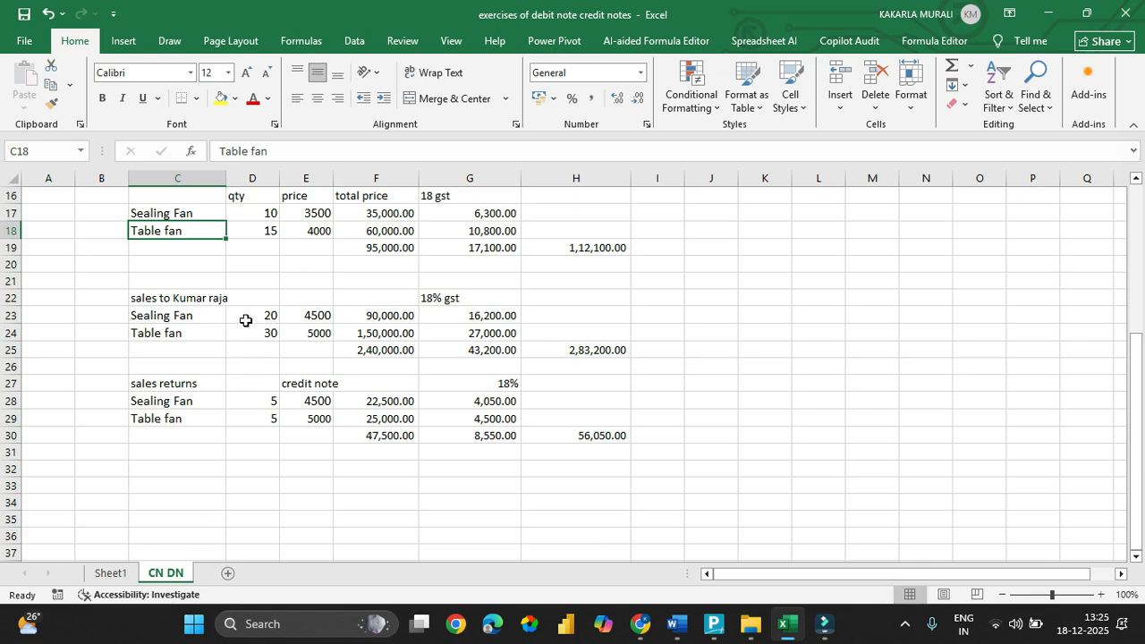
Switch back to TallyPrime and start a new Sales voucher.
{"action": "key", "text": "alt+Tab"}
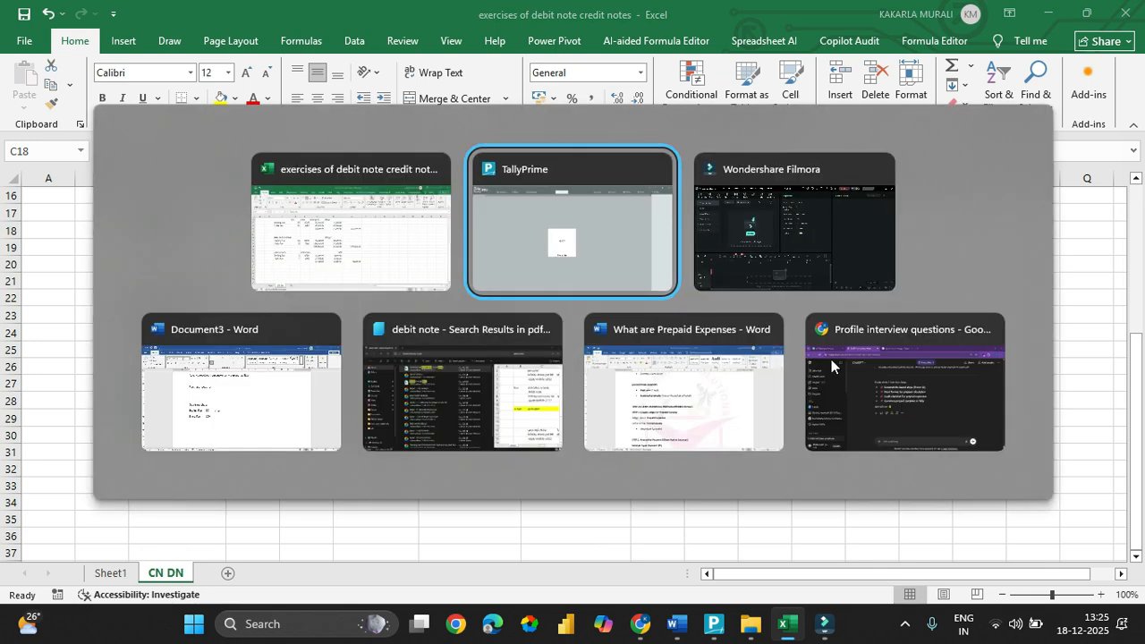
{"action": "key", "text": "n"}
{"action": "key", "text": "Down"}
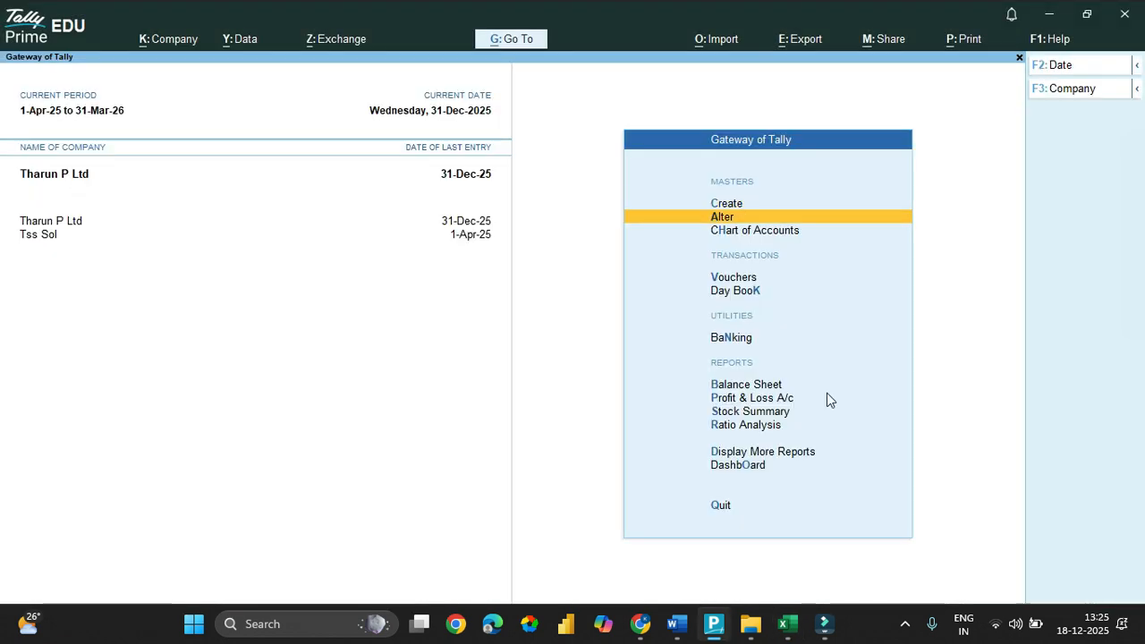
{"action": "key", "text": "Down"}
{"action": "key", "text": "Down"}
{"action": "key", "text": "Return"}
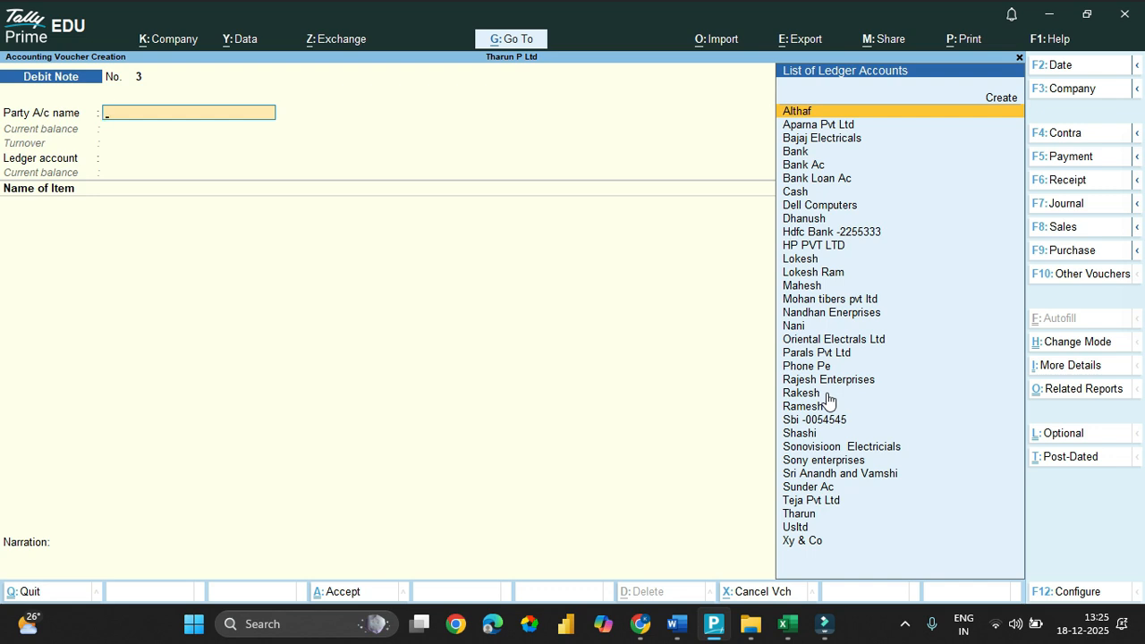
{"action": "key", "text": "F8"}
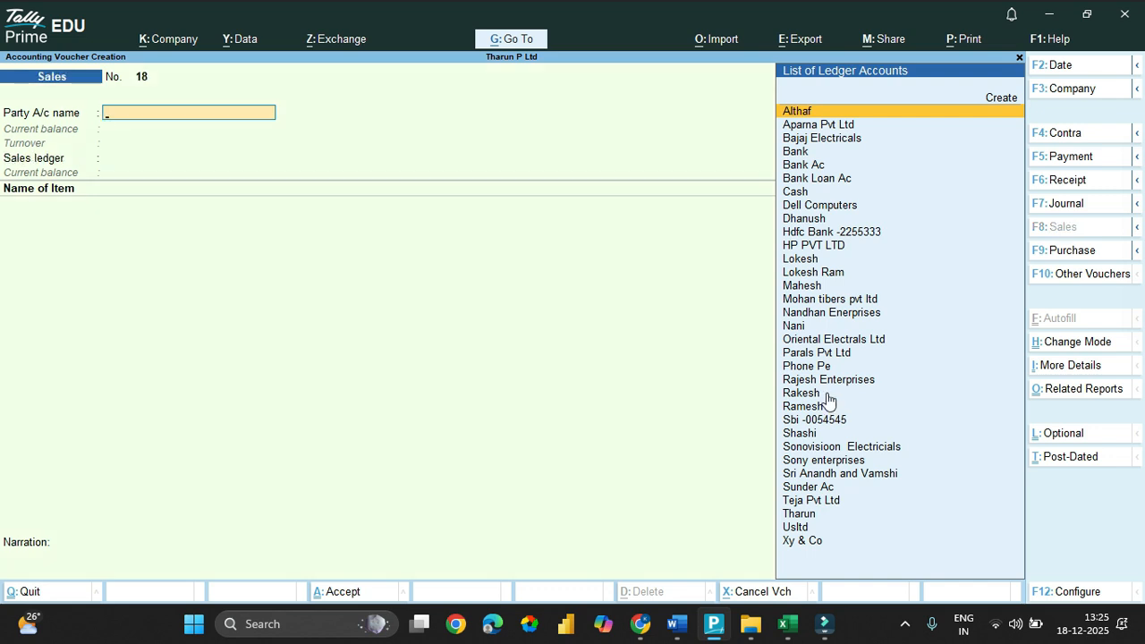
Create a party ledger from the voucher with the exercise customer's name, grouped under Sundry Debtors.
{"action": "key", "text": "alt+c"}
{"action": "type", "text": "Kumar R"}
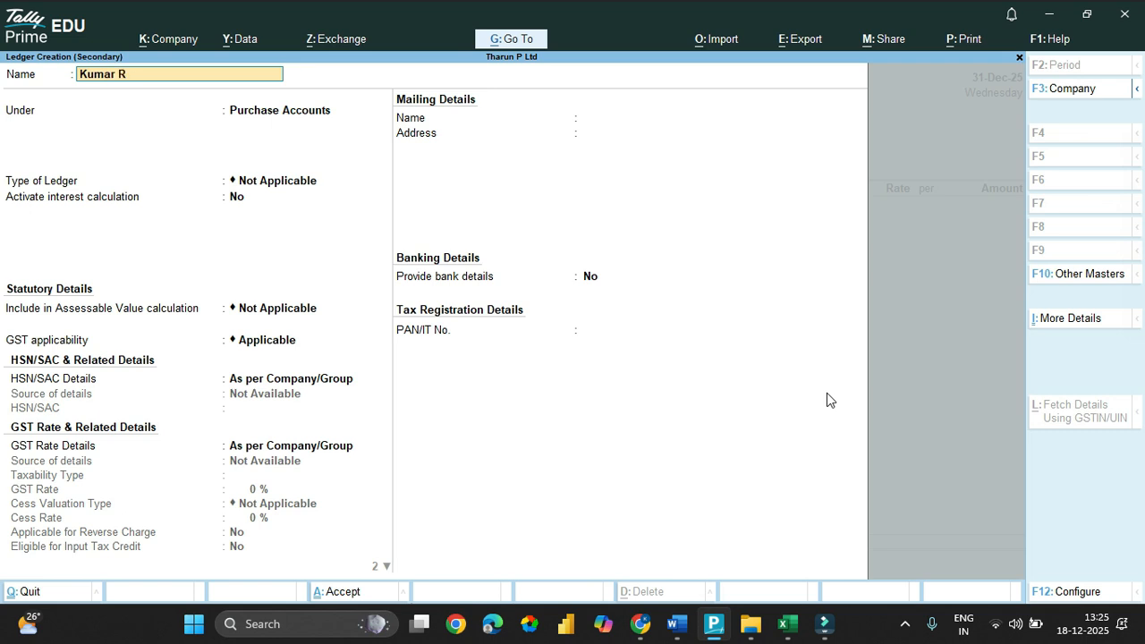
{"action": "type", "text": "aja"}
{"action": "key", "text": "Return"}
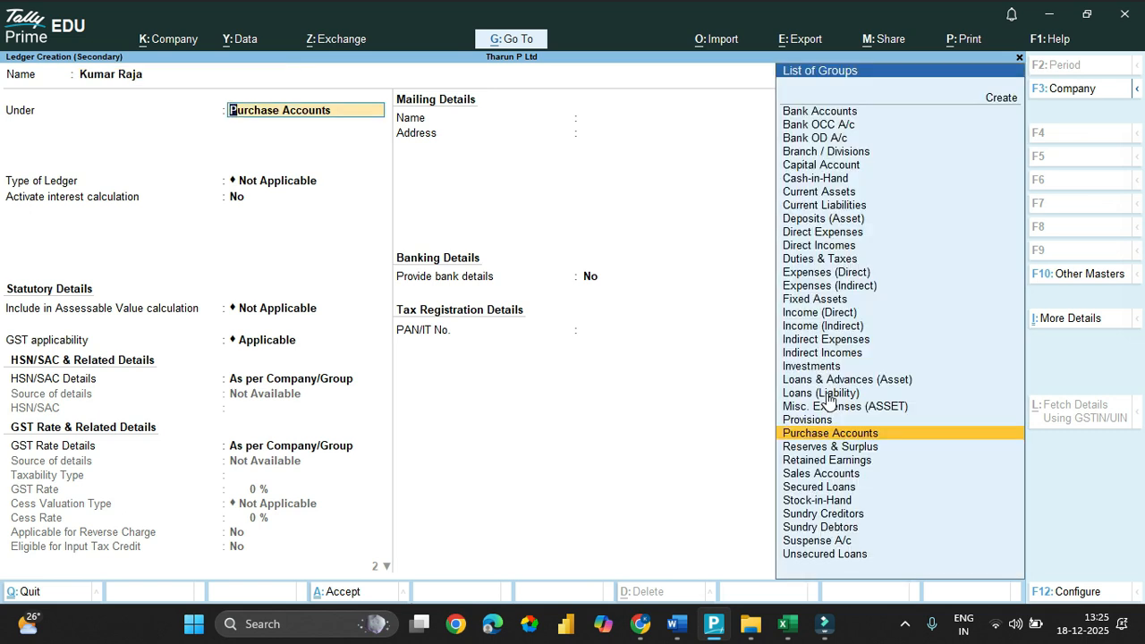
{"action": "type", "text": "Sun"}
{"action": "key", "text": "Down"}
{"action": "key", "text": "Return"}
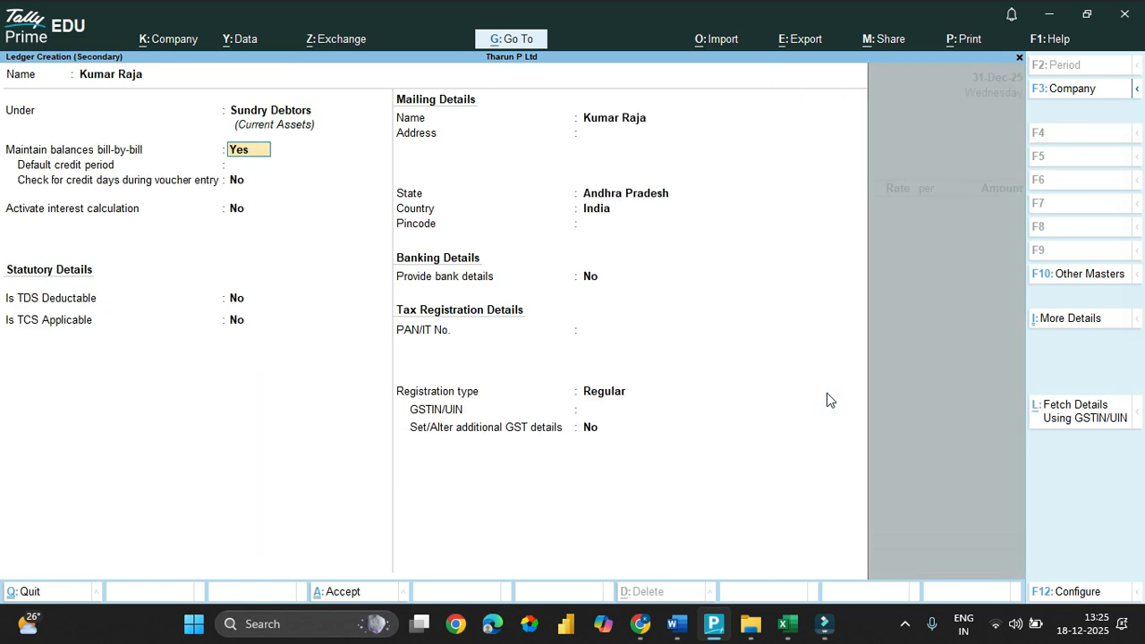
Set the customer ledger's registration type to Unregistered/Consumer, keep the other defaults, and save the ledger.
{"action": "key", "text": "Return"}
{"action": "key", "text": "Return"}
{"action": "key", "text": "Return"}
{"action": "key", "text": "Return"}
{"action": "key", "text": "Return"}
{"action": "key", "text": "Return"}
{"action": "key", "text": "Return"}
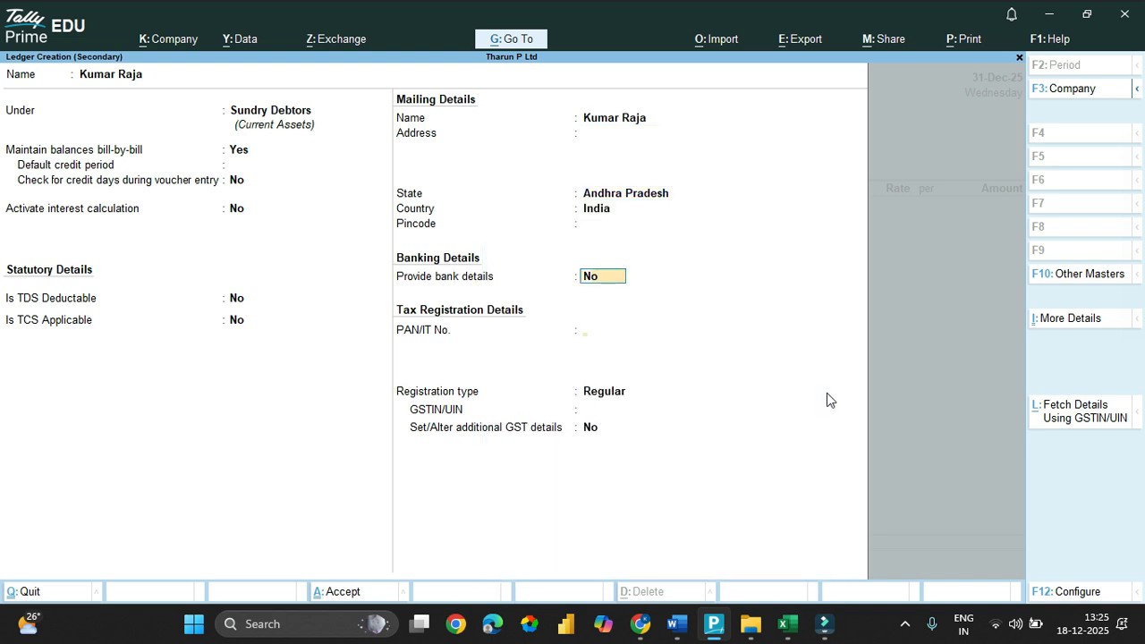
{"action": "key", "text": "Return"}
{"action": "key", "text": "Return"}
{"action": "key", "text": "Down"}
{"action": "key", "text": "Return"}
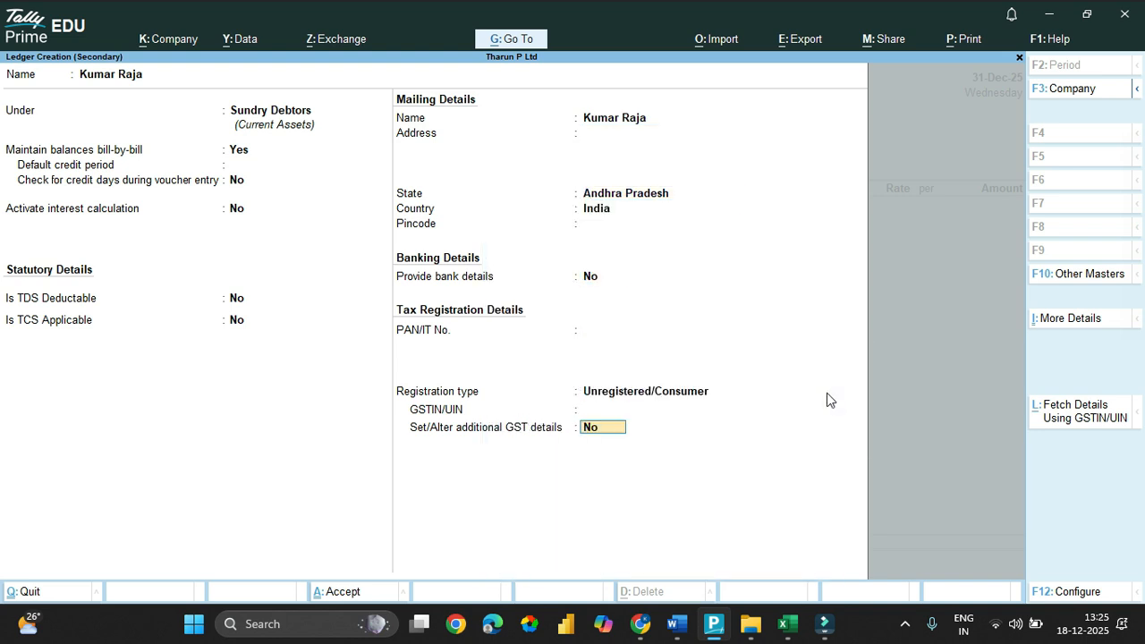
{"action": "key", "text": "Return"}
{"action": "key", "text": "Return"}
Accept the default dispatch and party details with Andhra Pradesh as place of supply, and select Sales as the sales ledger.
{"action": "key", "text": "Return"}
{"action": "key", "text": "Return"}
{"action": "key", "text": "Return"}
{"action": "key", "text": "Return"}
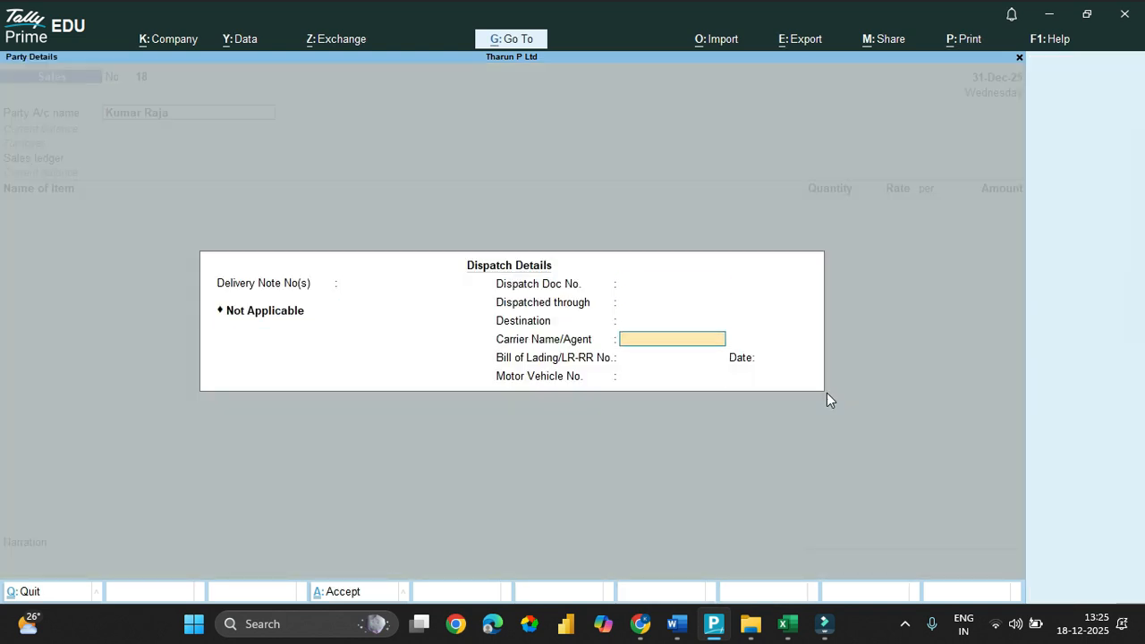
{"action": "key", "text": "Return"}
{"action": "key", "text": "Return"}
{"action": "key", "text": "Return"}
{"action": "key", "text": "Return"}
{"action": "key", "text": "Return"}
{"action": "key", "text": "Return"}
{"action": "key", "text": "Return"}
{"action": "key", "text": "Return"}
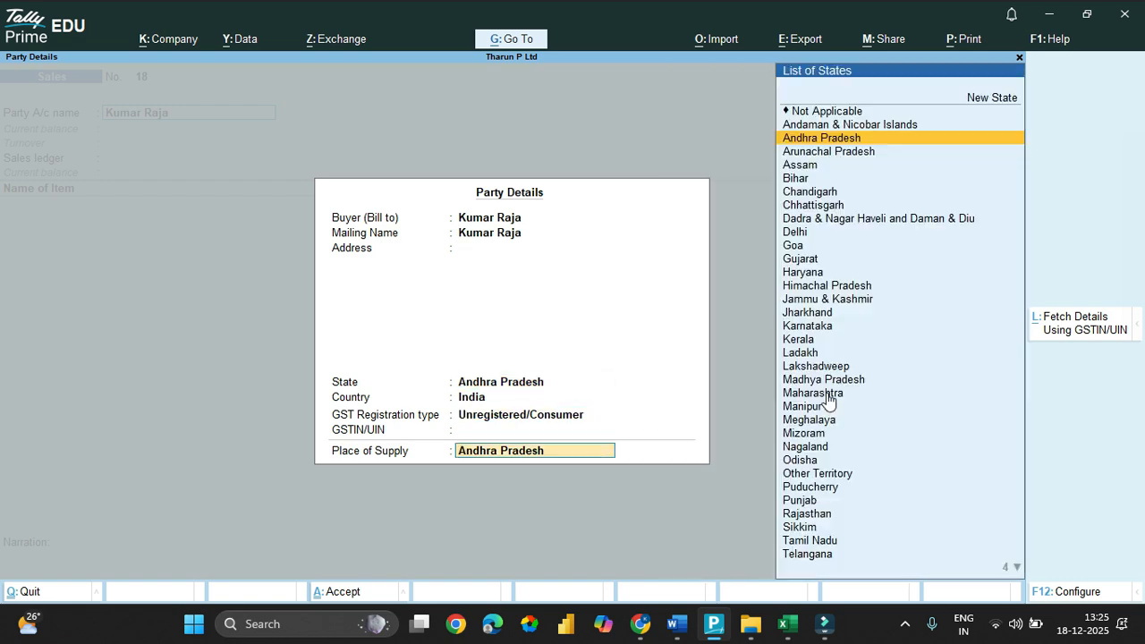
{"action": "key", "text": "Return"}
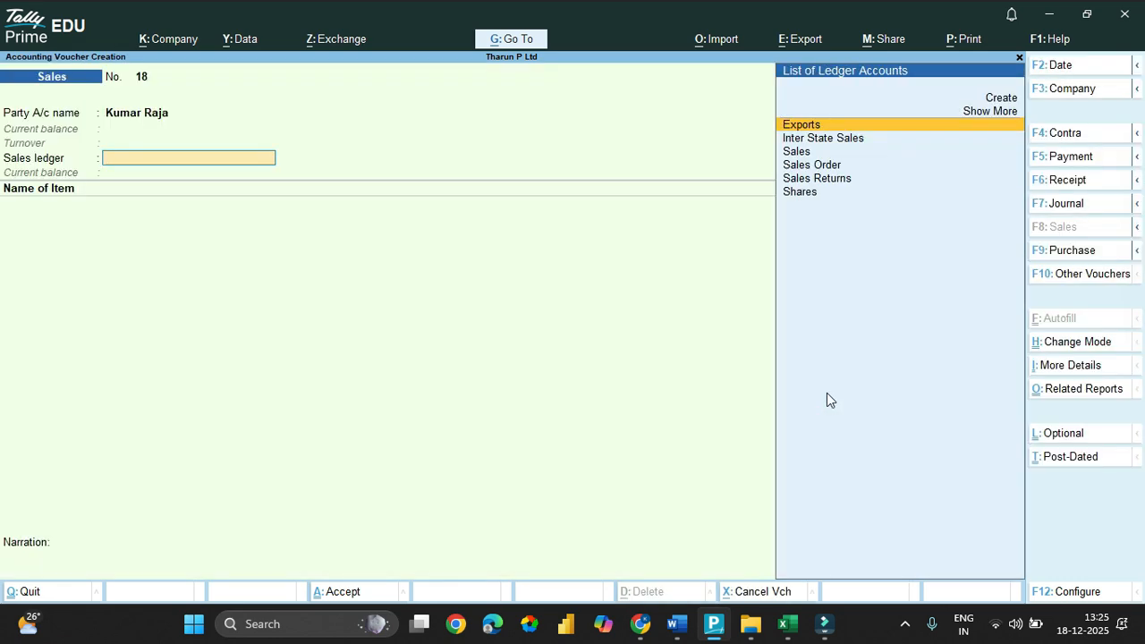
{"action": "key", "text": "Down"}
{"action": "key", "text": "Down"}
{"action": "key", "text": "Return"}
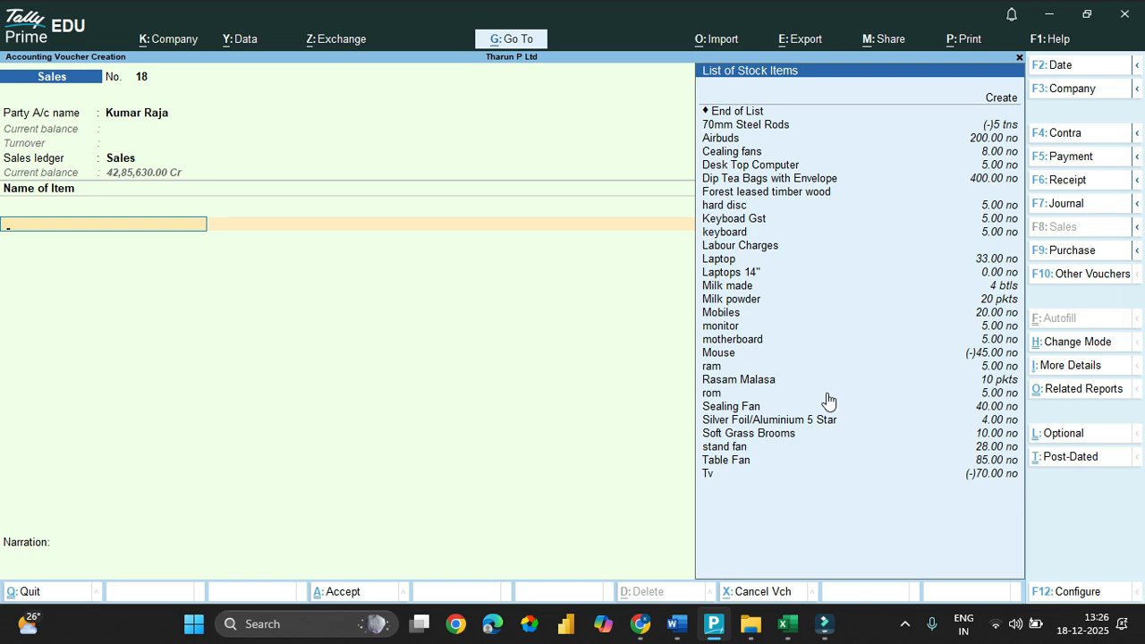
Check the sale quantities in the Excel sheet and add Sealing Fan to the voucher with tracking and order numbers Not Applicable.
{"action": "key", "text": "alt+Tab"}
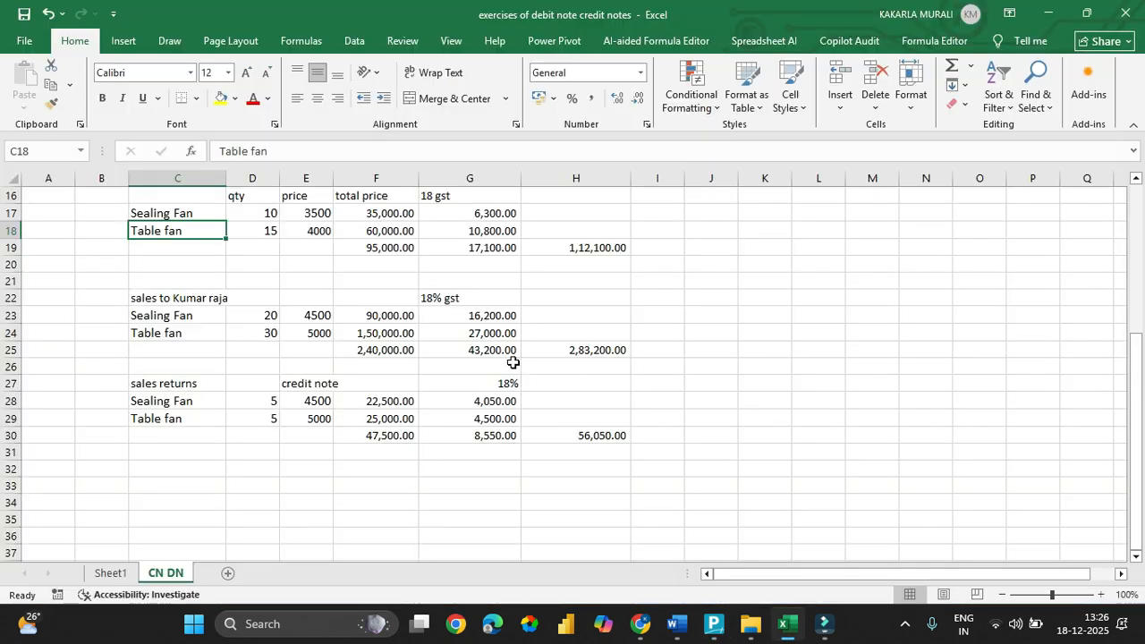
{"action": "left_click", "coordinate": [271, 318]}
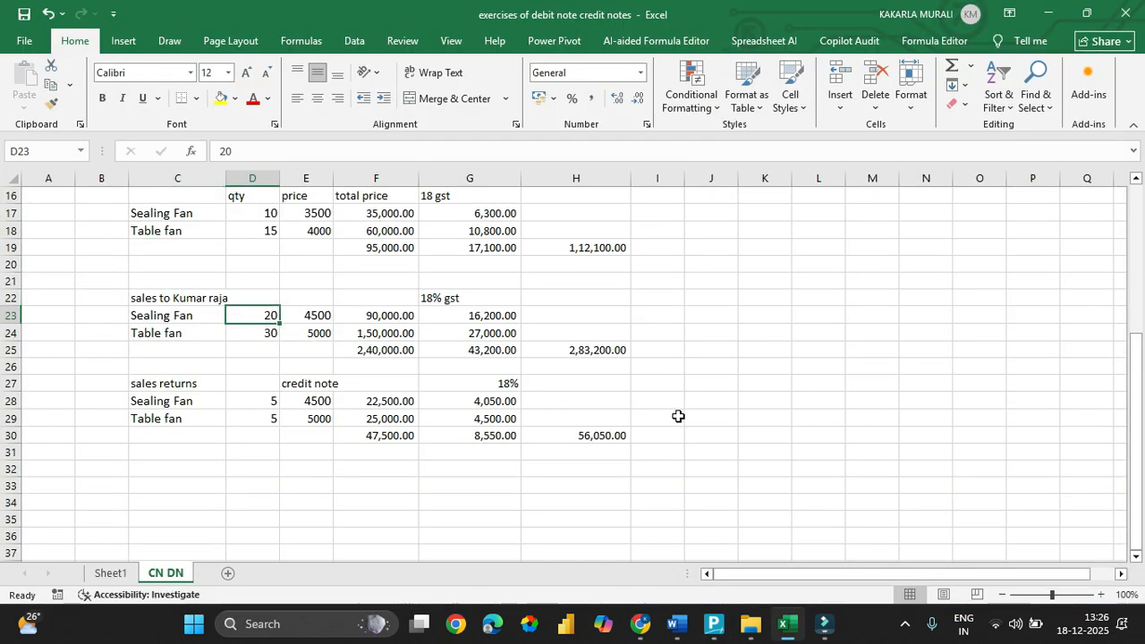
{"action": "key", "text": "alt+Tab"}
{"action": "type", "text": "Sea"}
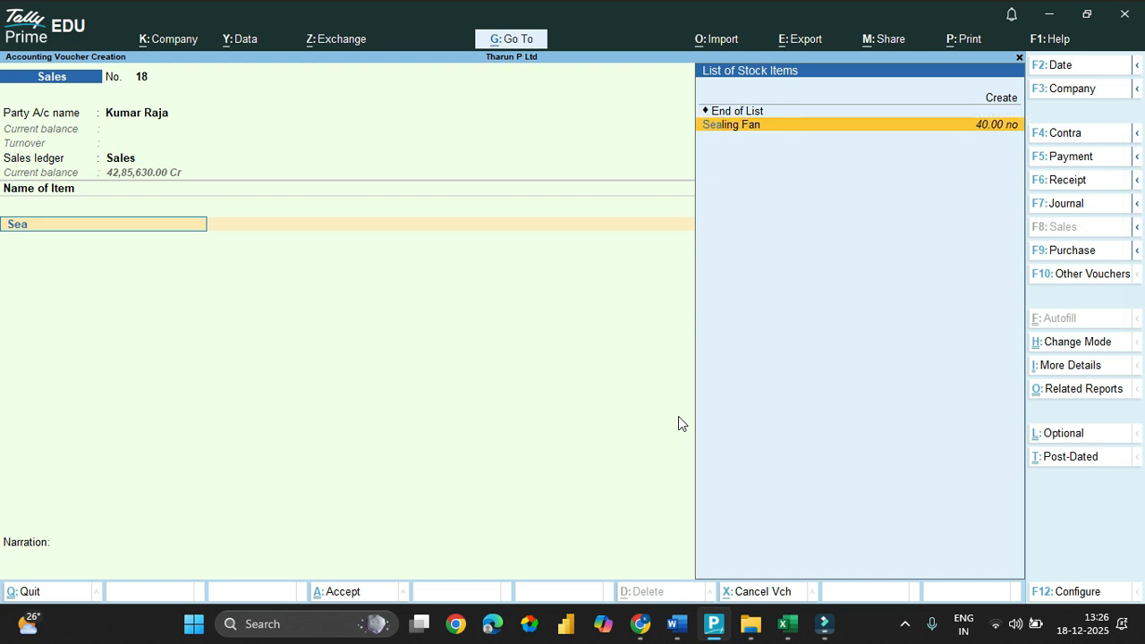
{"action": "key", "text": "Return"}
{"action": "key", "text": "Return"}
{"action": "key", "text": "Return"}
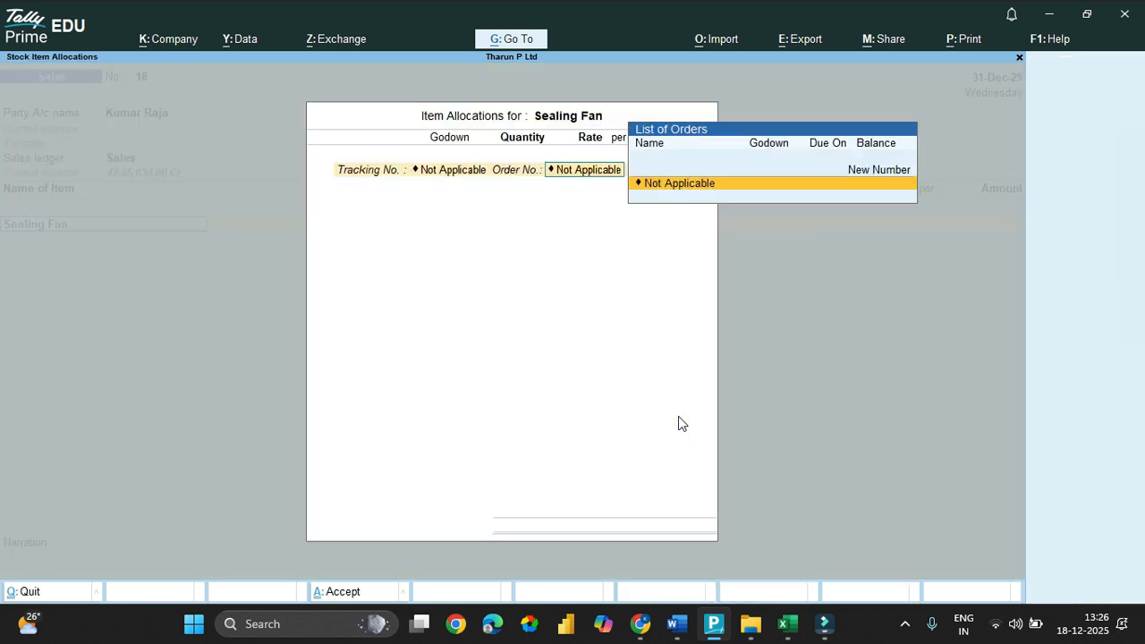
{"action": "key", "text": "Return"}
Allocate 20 Sealing Fans from G-1 Godown.
{"action": "type", "text": "2"}
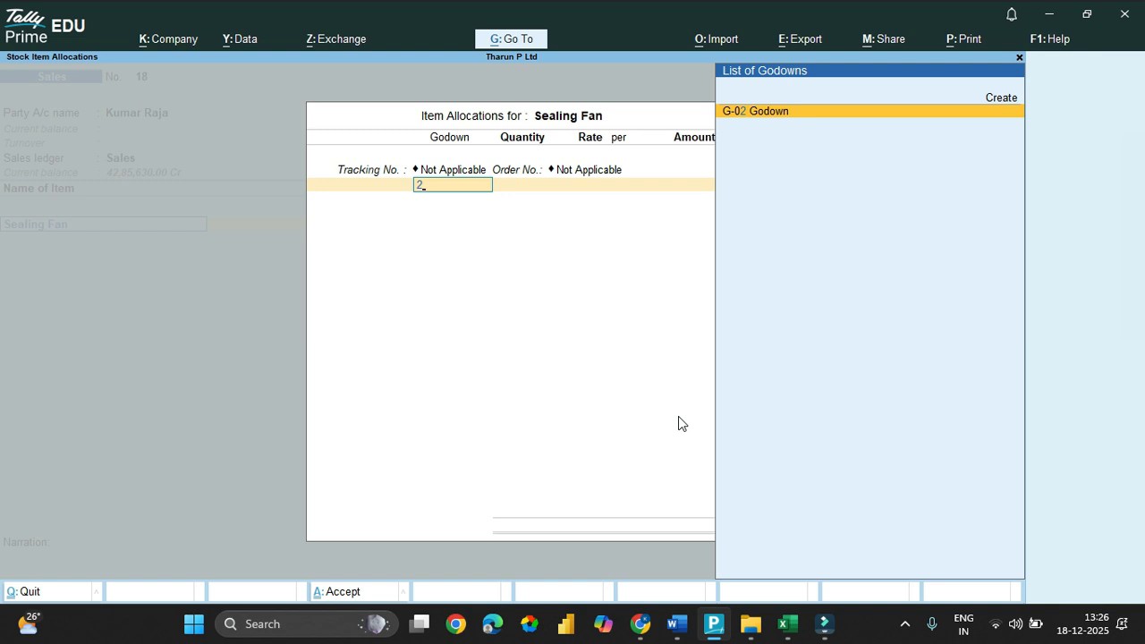
{"action": "key", "text": "BackSpace"}
{"action": "key", "text": "Down"}
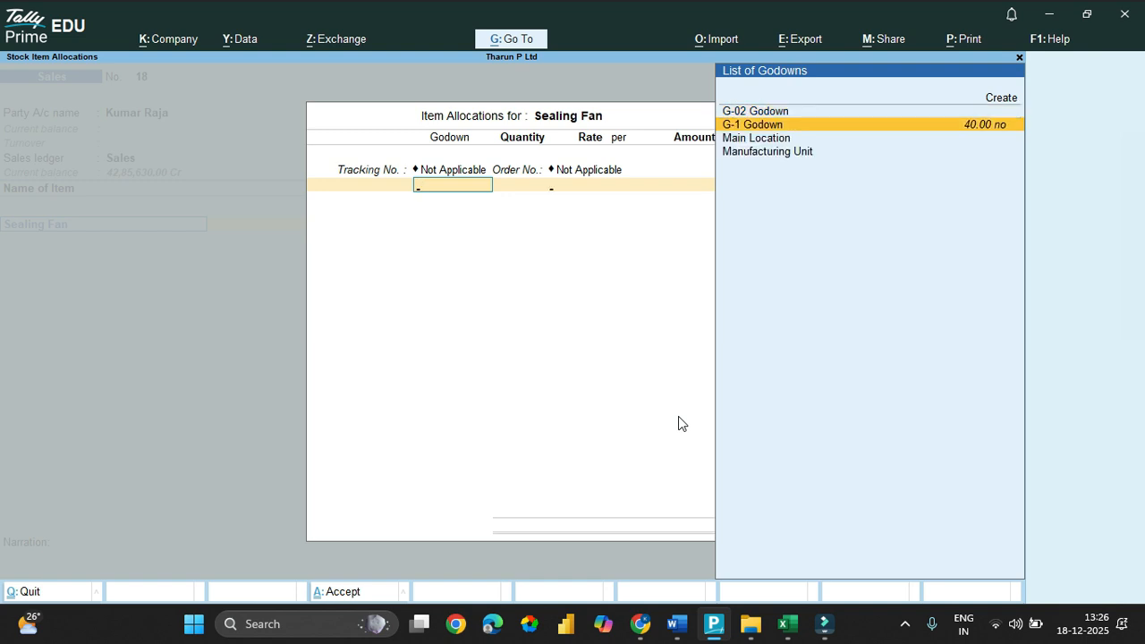
{"action": "key", "text": "Return"}
{"action": "type", "text": "20"}
{"action": "key", "text": "Return"}
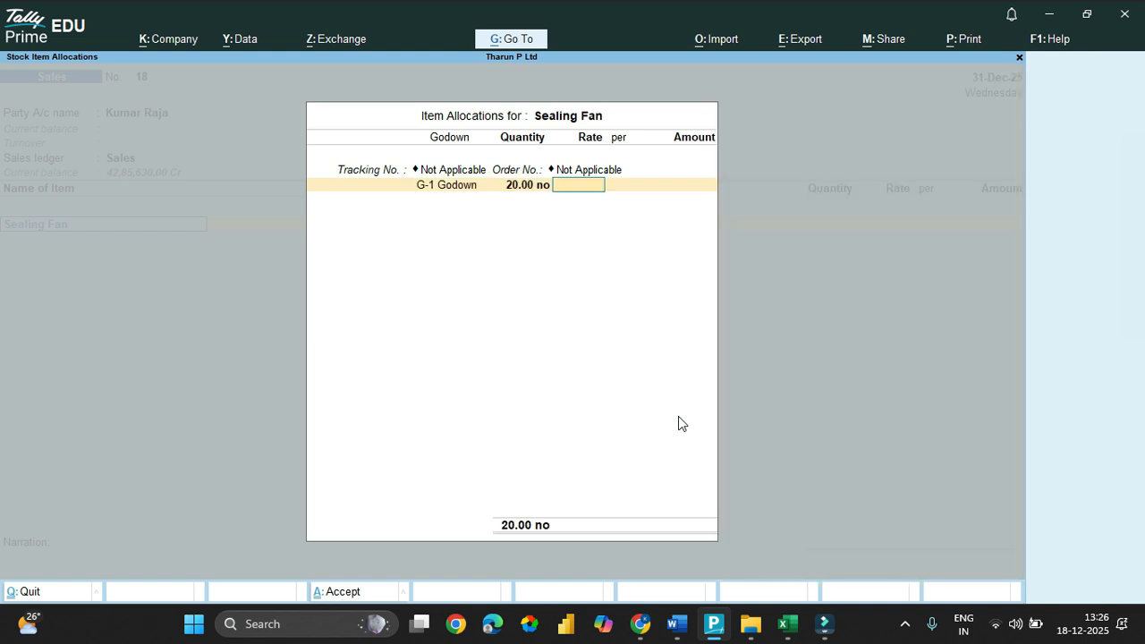
Set the Sealing Fan rate to 4500 per the Excel sheet and accept its GST details as per Masters/Company.
{"action": "key", "text": "alt+Tab"}
{"action": "key", "text": "alt+Tab"}
{"action": "type", "text": "4500"}
{"action": "key", "text": "Return"}
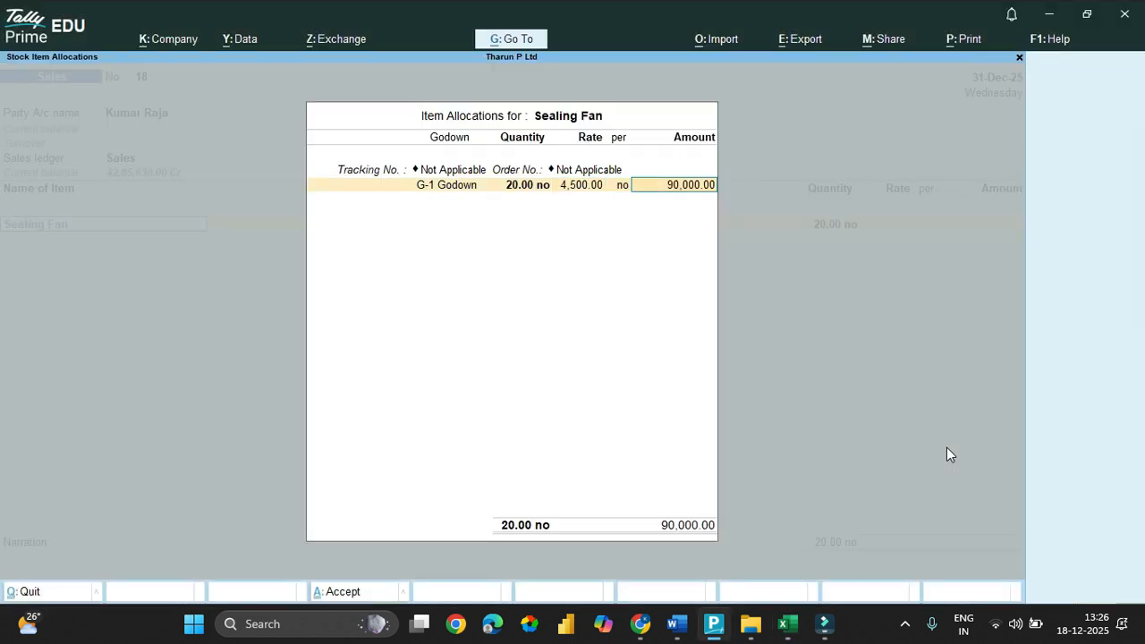
{"action": "key", "text": "Return"}
{"action": "key", "text": "Return"}
{"action": "key", "text": "Return"}
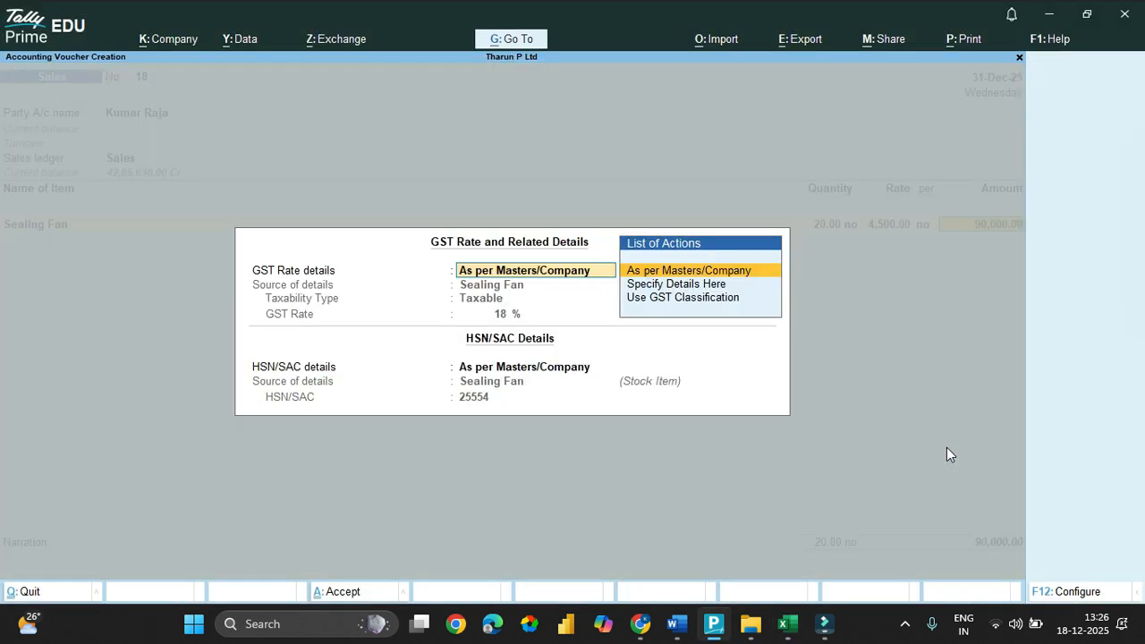
{"action": "key", "text": "Return"}
{"action": "key", "text": "Return"}
Check the next sale item in Excel and add Table Fan to the voucher with tracking and order numbers Not Applicable.
{"action": "key", "text": "alt+Tab"}
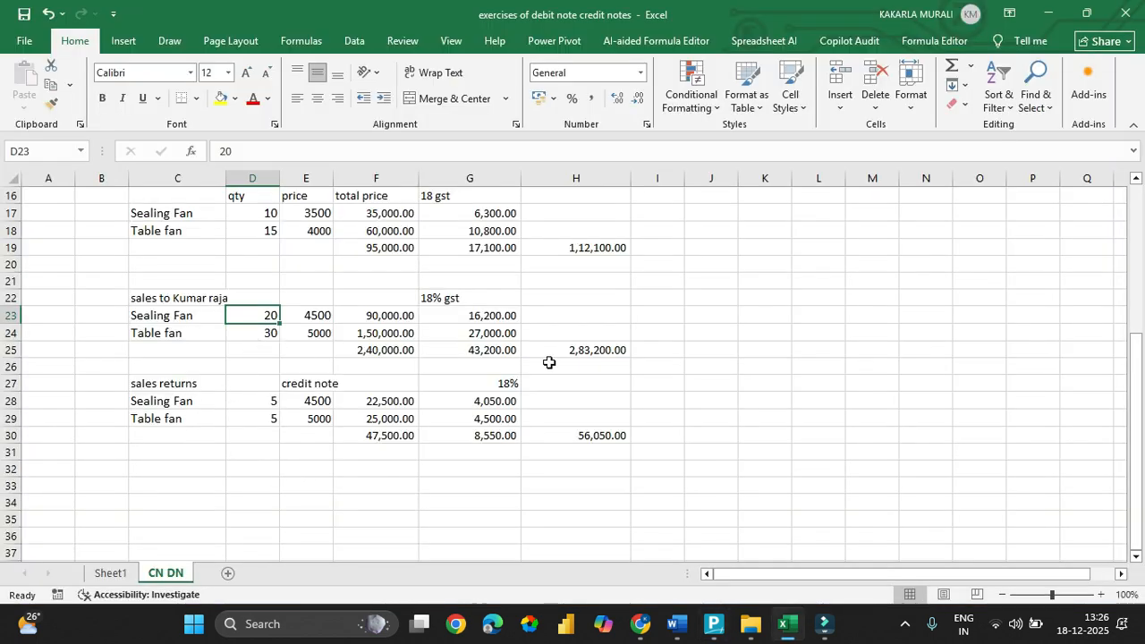
{"action": "key", "text": "alt+Tab"}
{"action": "type", "text": "Tabl"}
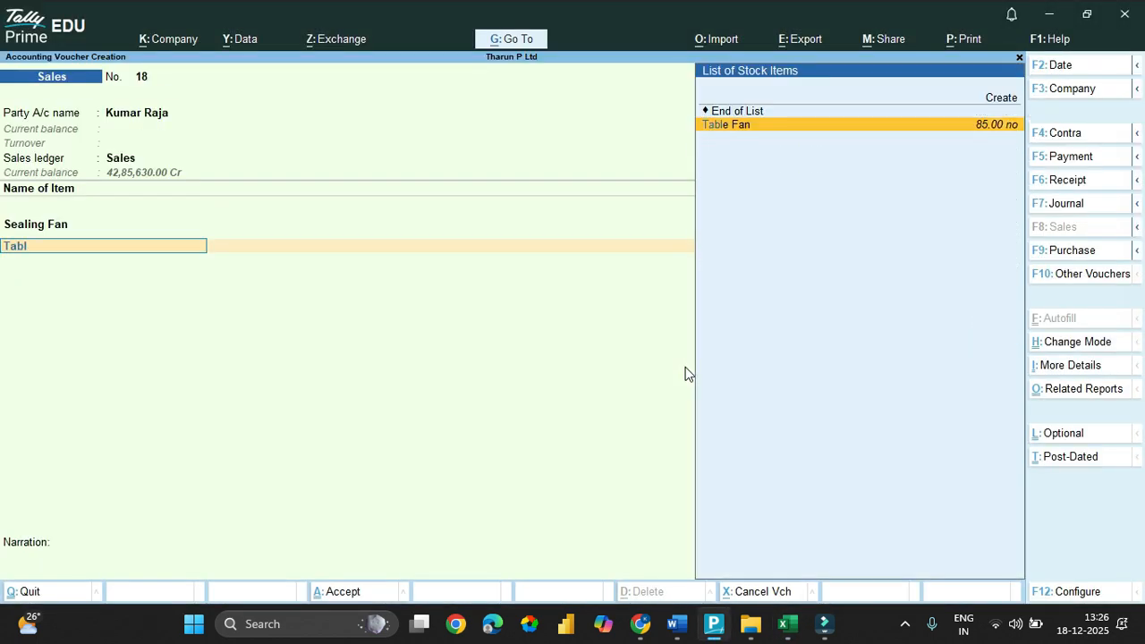
{"action": "key", "text": "Return"}
{"action": "key", "text": "Return"}
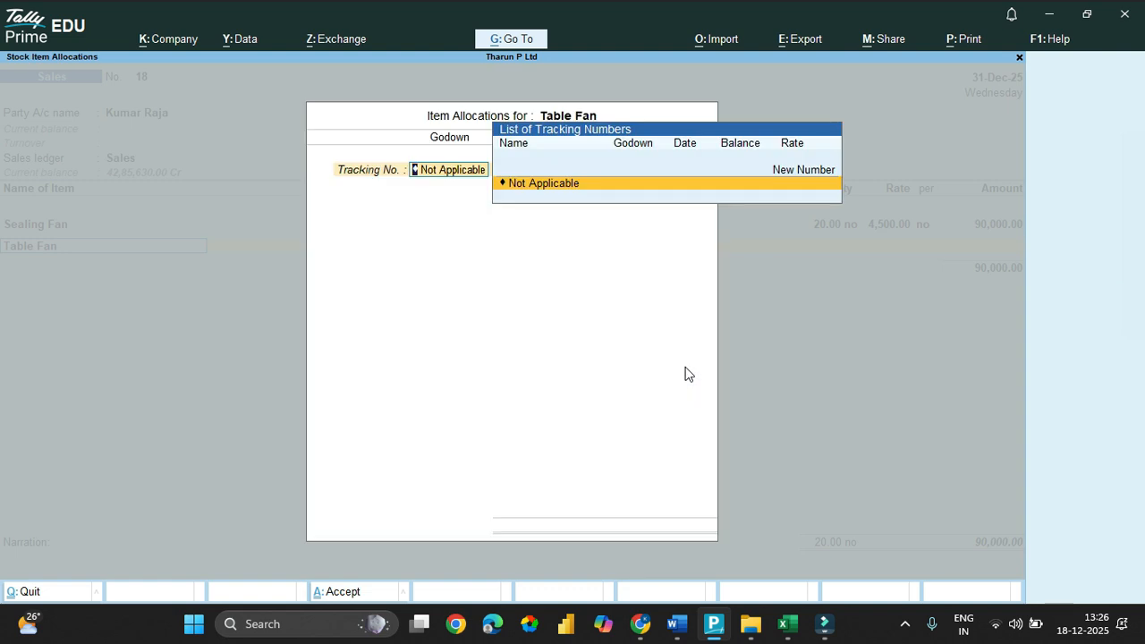
{"action": "key", "text": "Return"}
{"action": "key", "text": "Return"}
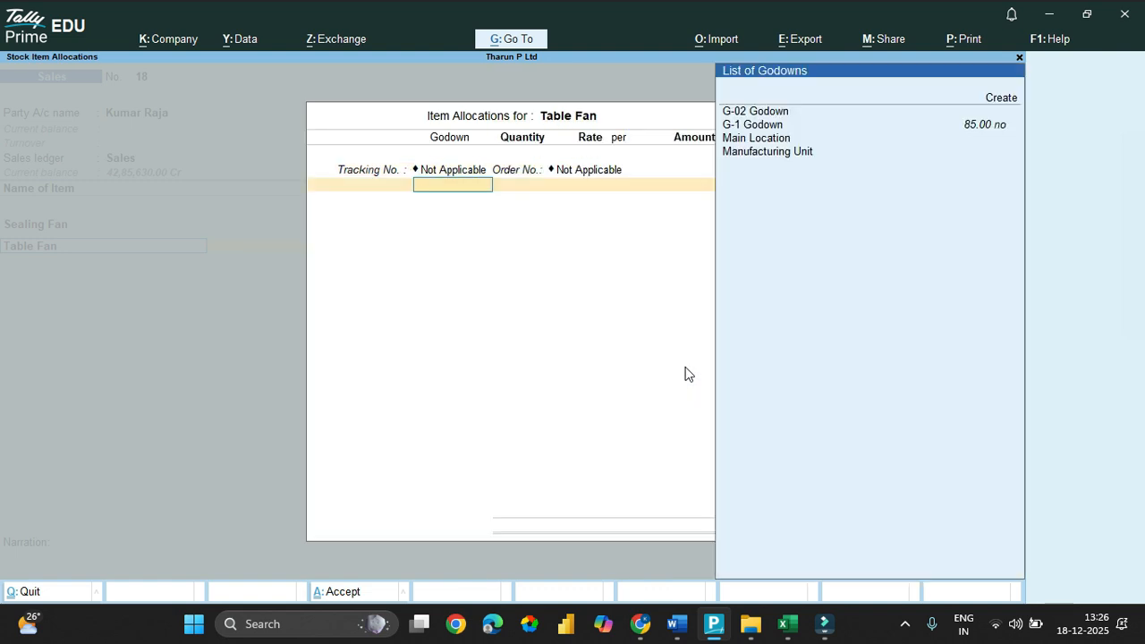
Allocate 30 Table Fans from G-1 Godown.
{"action": "key", "text": "Up"}
{"action": "key", "text": "Up"}
{"action": "key", "text": "Return"}
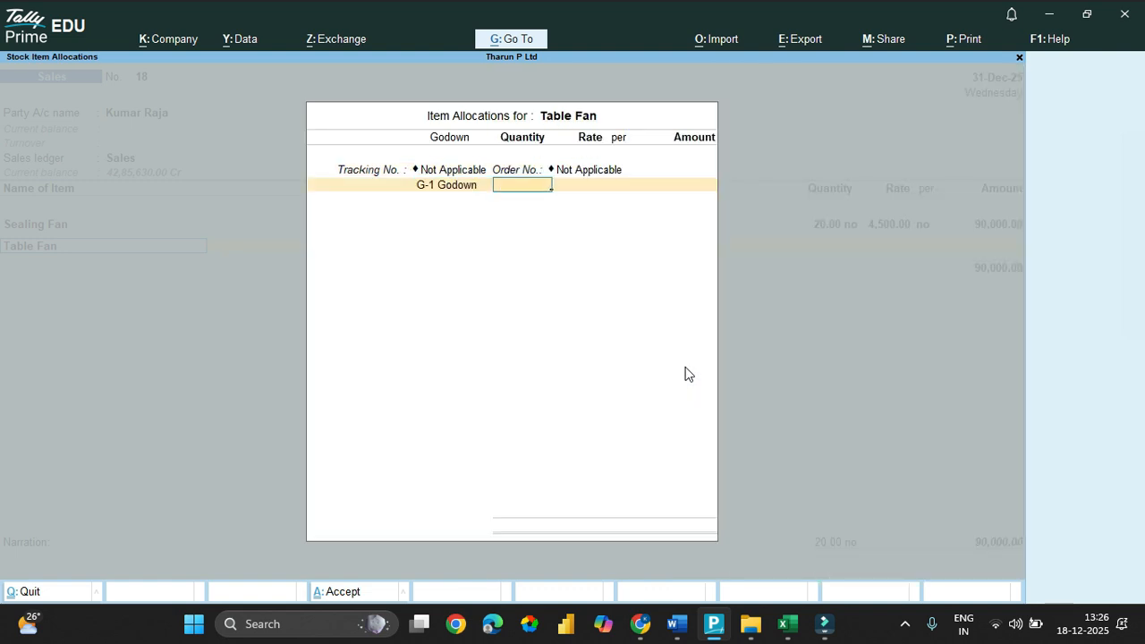
{"action": "type", "text": "30"}
{"action": "key", "text": "Return"}
Set the Table Fan rate to 5000 per the Excel sheet and accept its GST details as per Masters/Company.
{"action": "key", "text": "alt+Tab"}
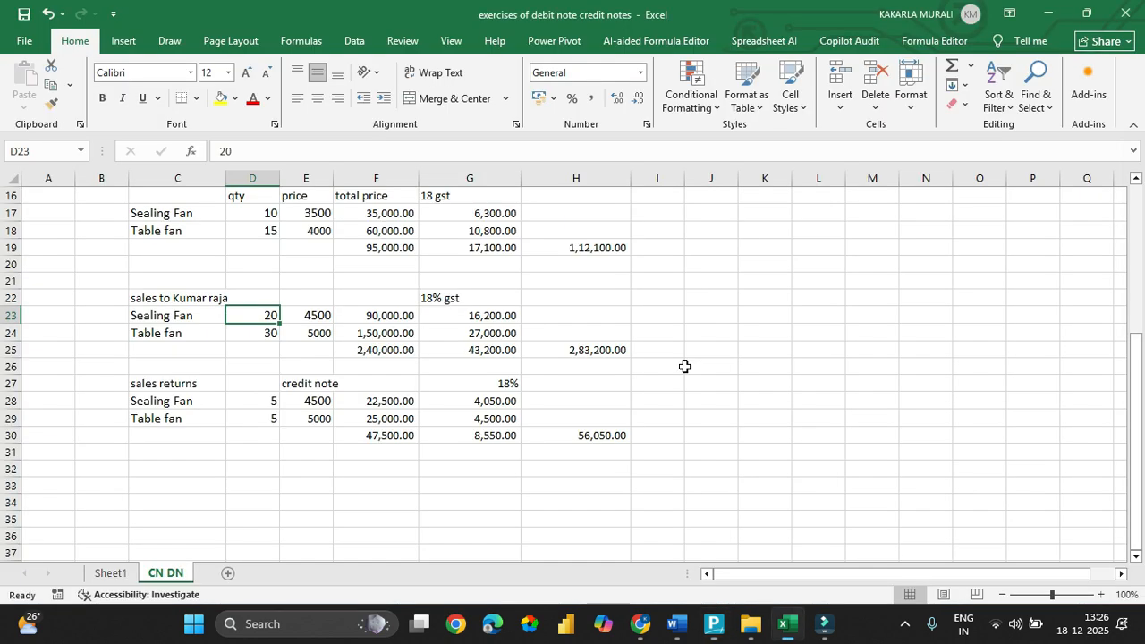
{"action": "key", "text": "alt+Tab"}
{"action": "type", "text": "5000"}
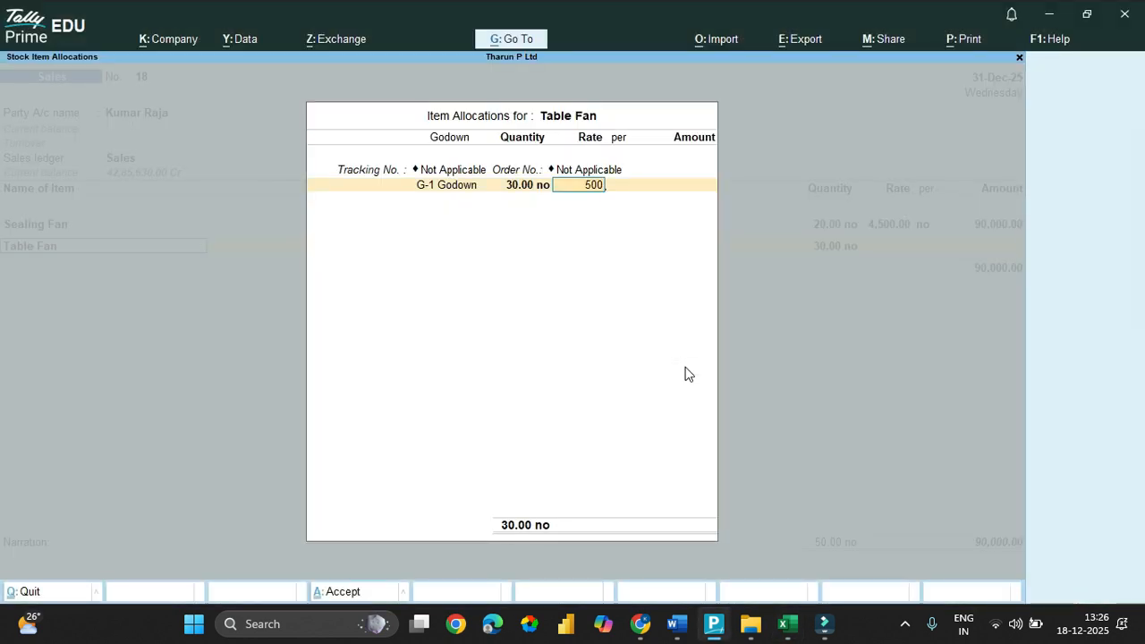
{"action": "key", "text": "Return"}
{"action": "key", "text": "Return"}
{"action": "key", "text": "Return"}
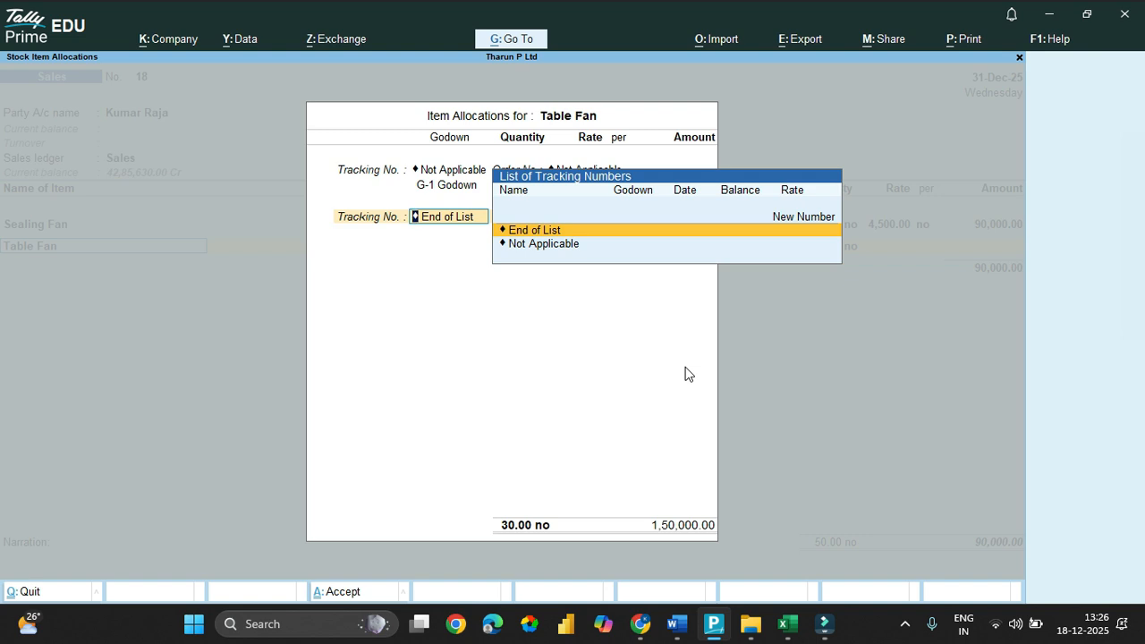
{"action": "key", "text": "Return"}
{"action": "key", "text": "Return"}
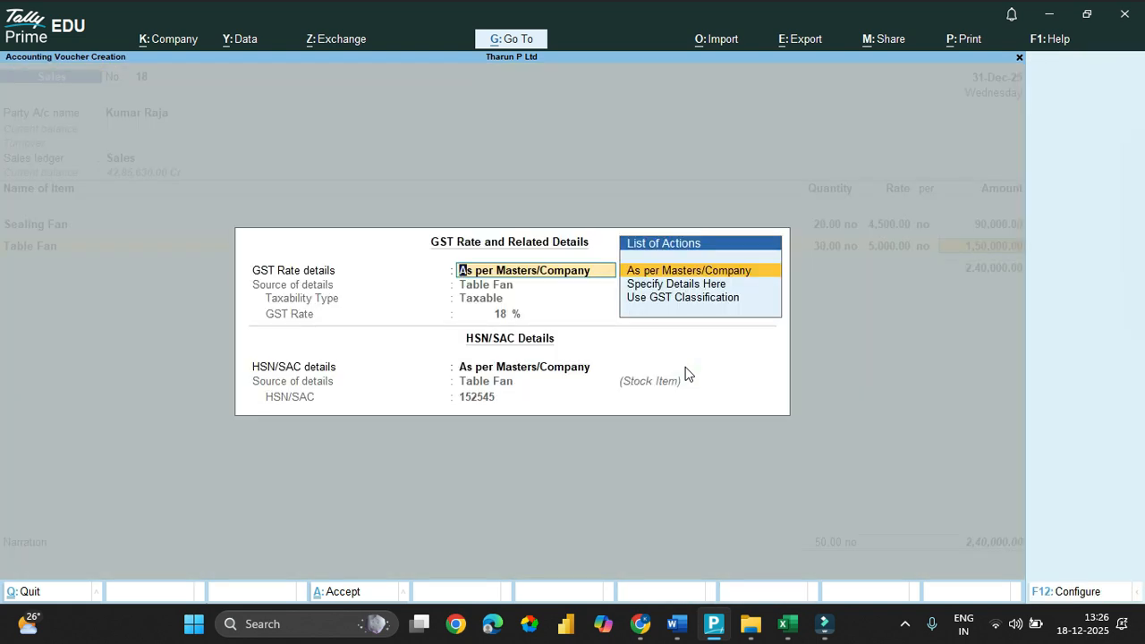
{"action": "key", "text": "Return"}
{"action": "key", "text": "Return"}
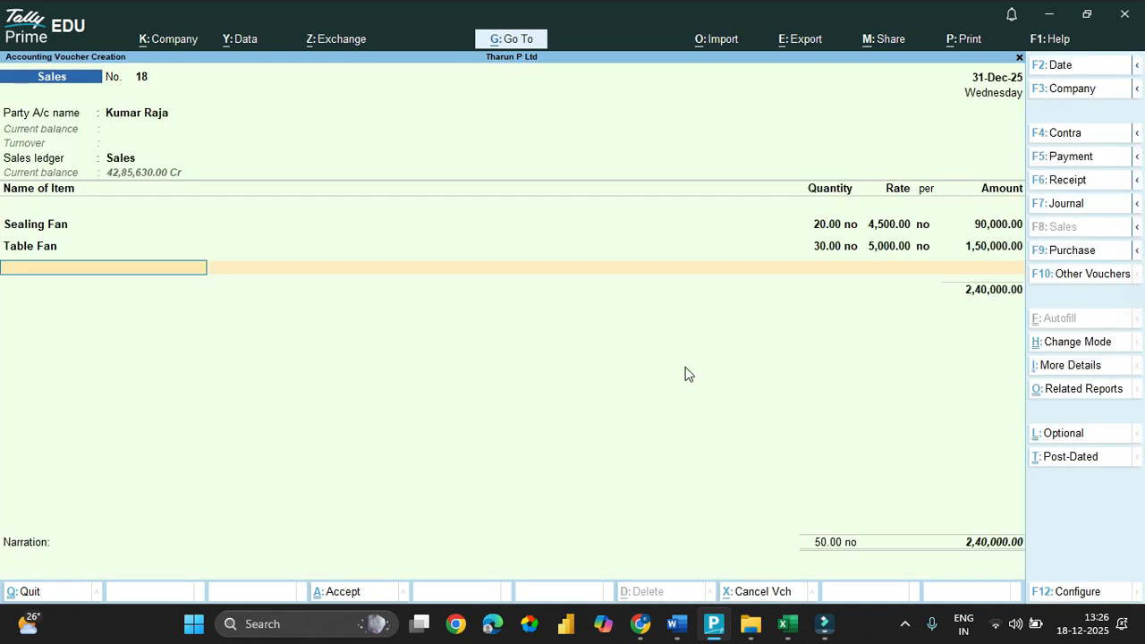
Finish the item list and add the Output Sgst ledger with its calculated amount to the sales voucher.
{"action": "key", "text": "Return"}
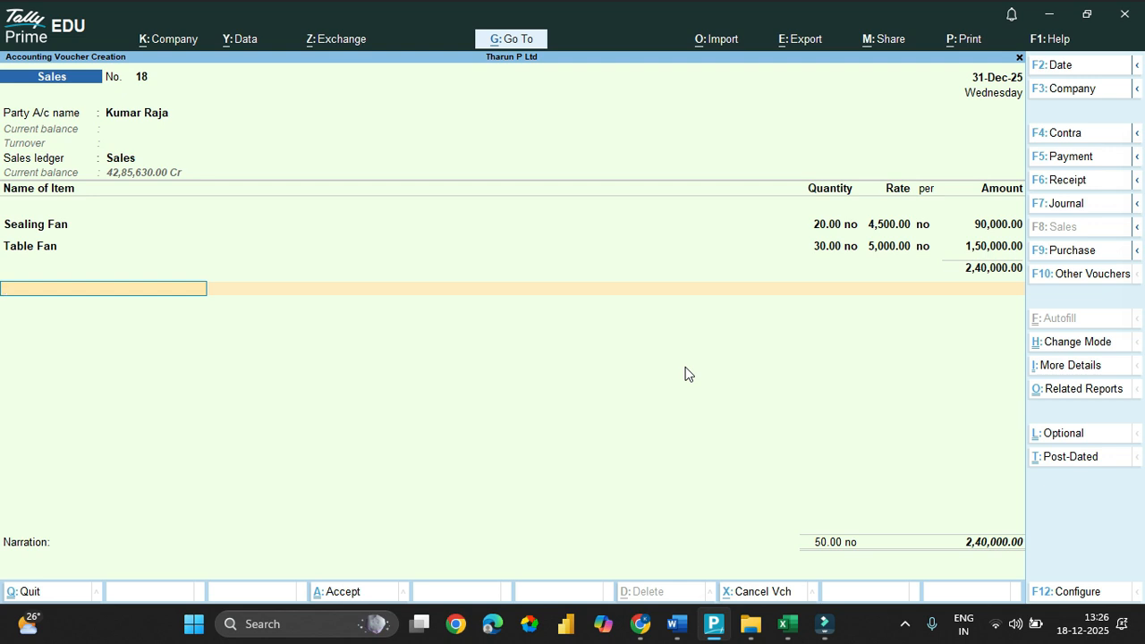
{"action": "type", "text": "Out"}
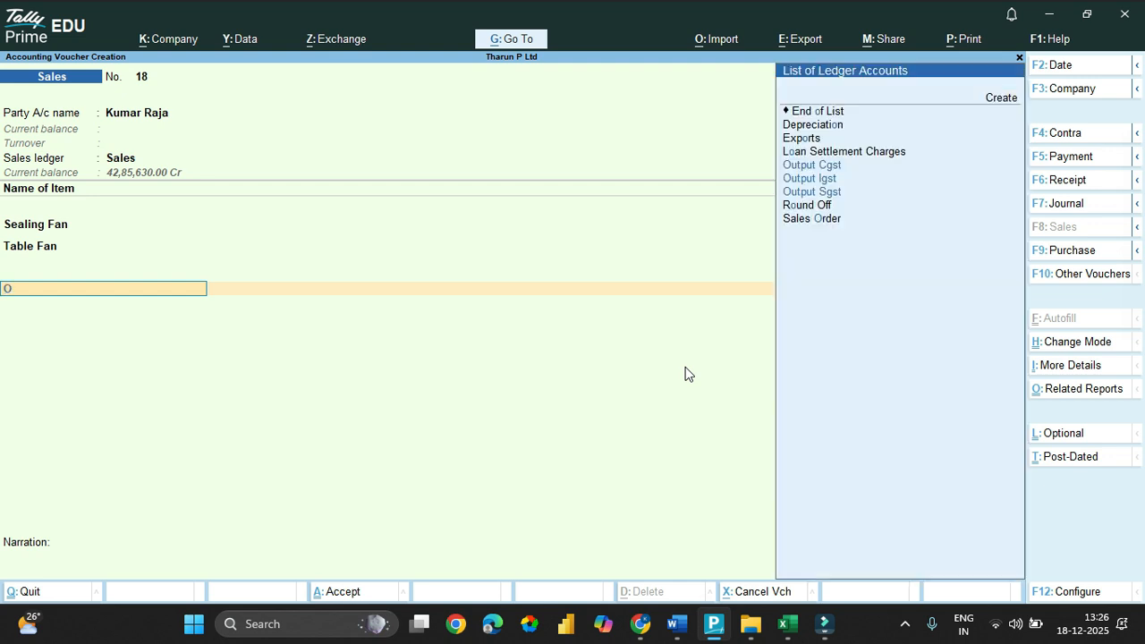
{"action": "key", "text": "Down"}
{"action": "key", "text": "Down"}
{"action": "key", "text": "Up"}
{"action": "key", "text": "Down"}
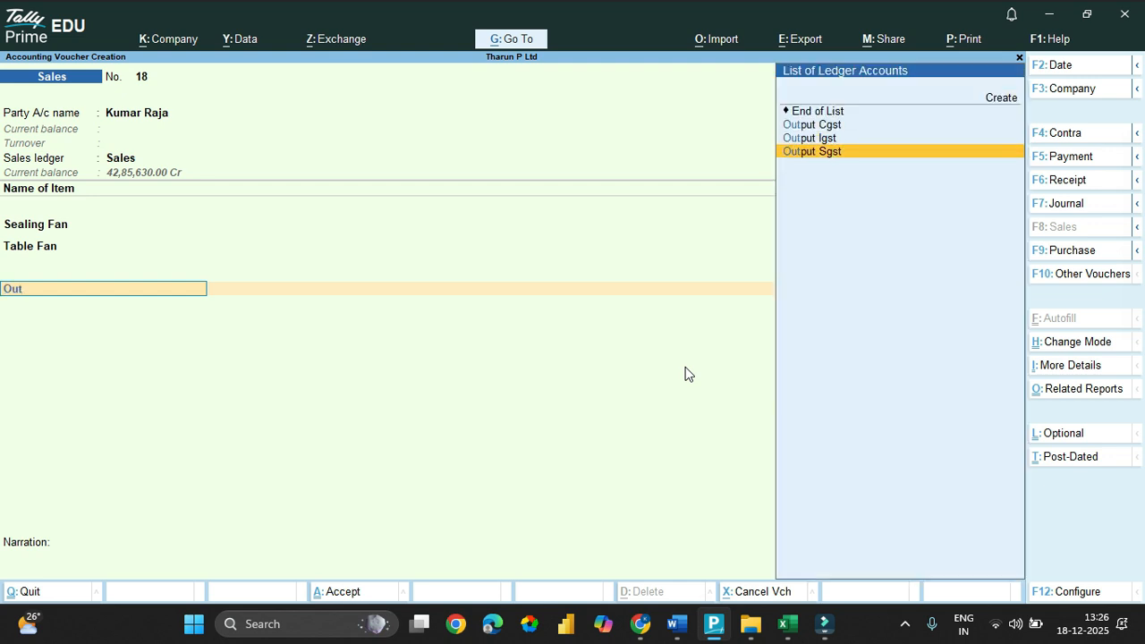
{"action": "key", "text": "Return"}
{"action": "key", "text": "Return"}
{"action": "key", "text": "Return"}
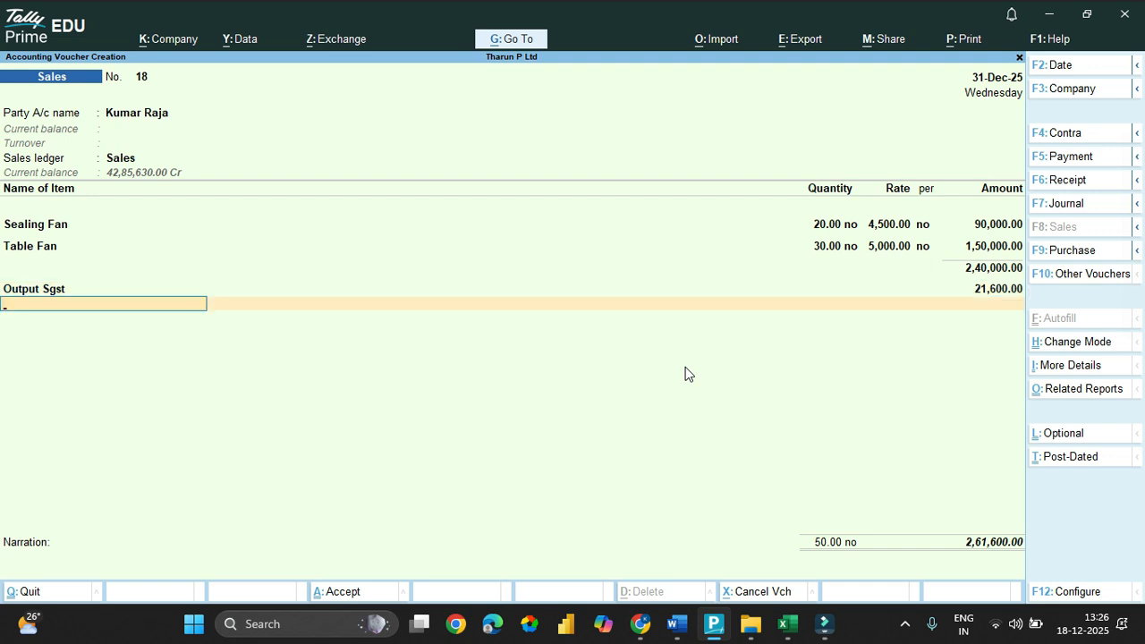
Add the Output Cgst ledger with its calculated amount below Output Sgst.
{"action": "type", "text": "Out"}
{"action": "key", "text": "Up"}
{"action": "key", "text": "Up"}
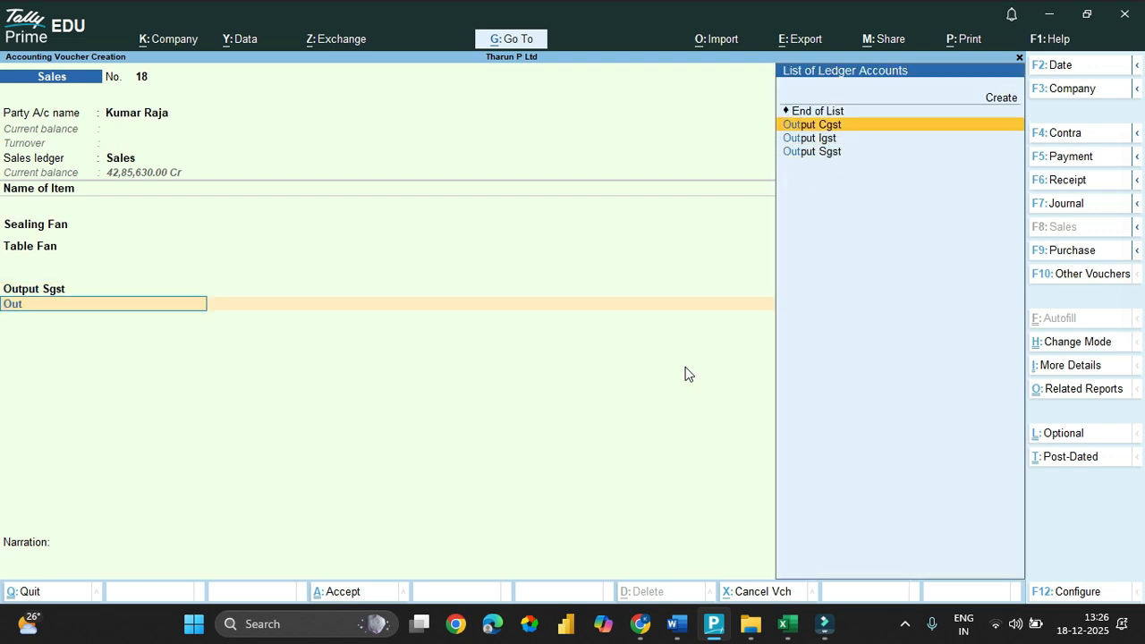
{"action": "key", "text": "Return"}
{"action": "key", "text": "Return"}
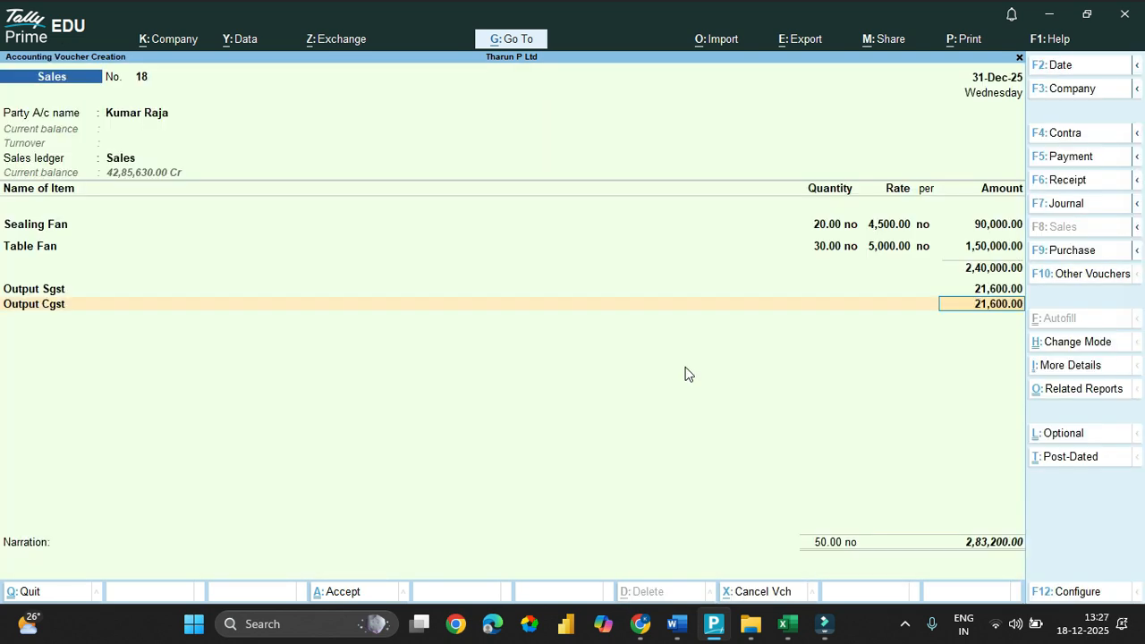
{"action": "key", "text": "Return"}
Record the full bill amount as New Ref 18 in the customer's bill-wise details and save the sales voucher.
{"action": "key", "text": "Return"}
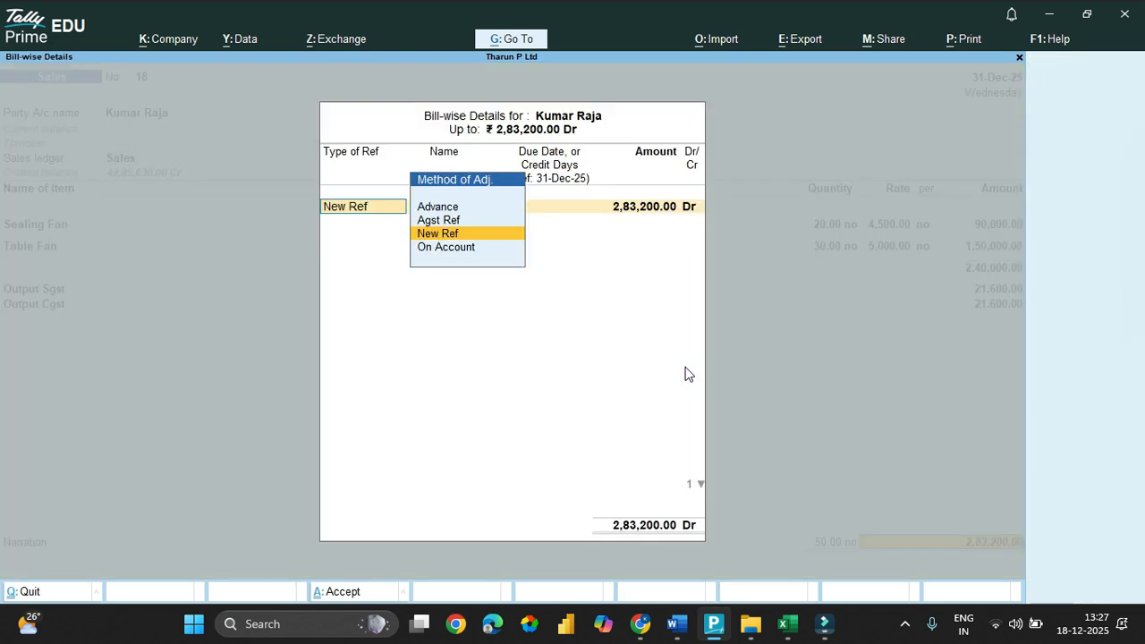
{"action": "key", "text": "Return"}
{"action": "key", "text": "Return"}
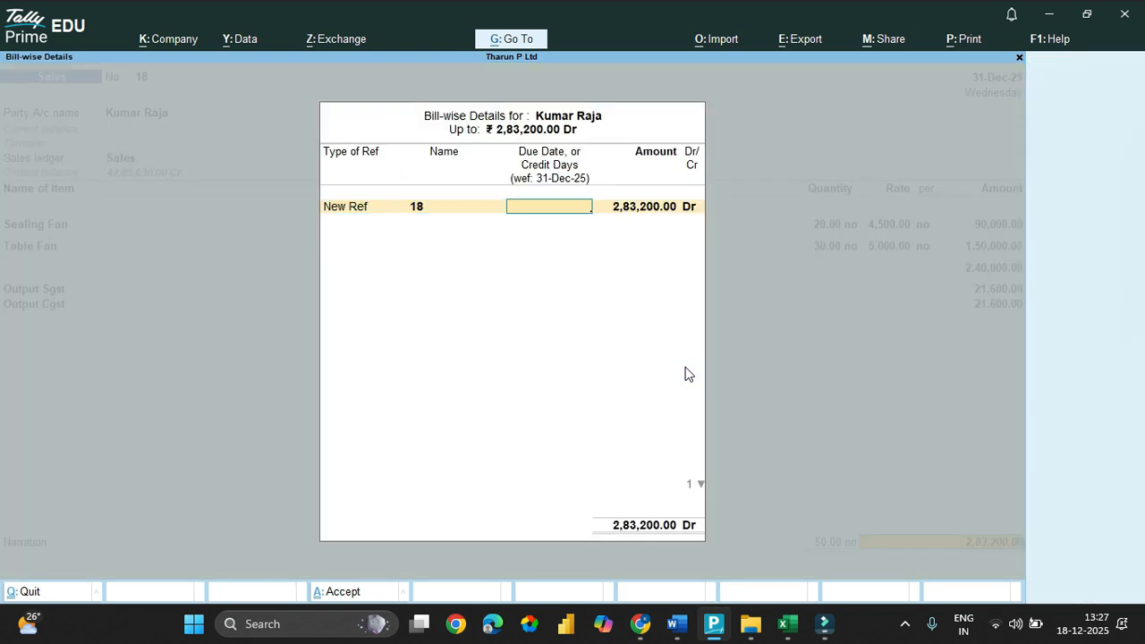
{"action": "key", "text": "Return"}
{"action": "key", "text": "Return"}
{"action": "key", "text": "Return"}
{"action": "key", "text": "Return"}
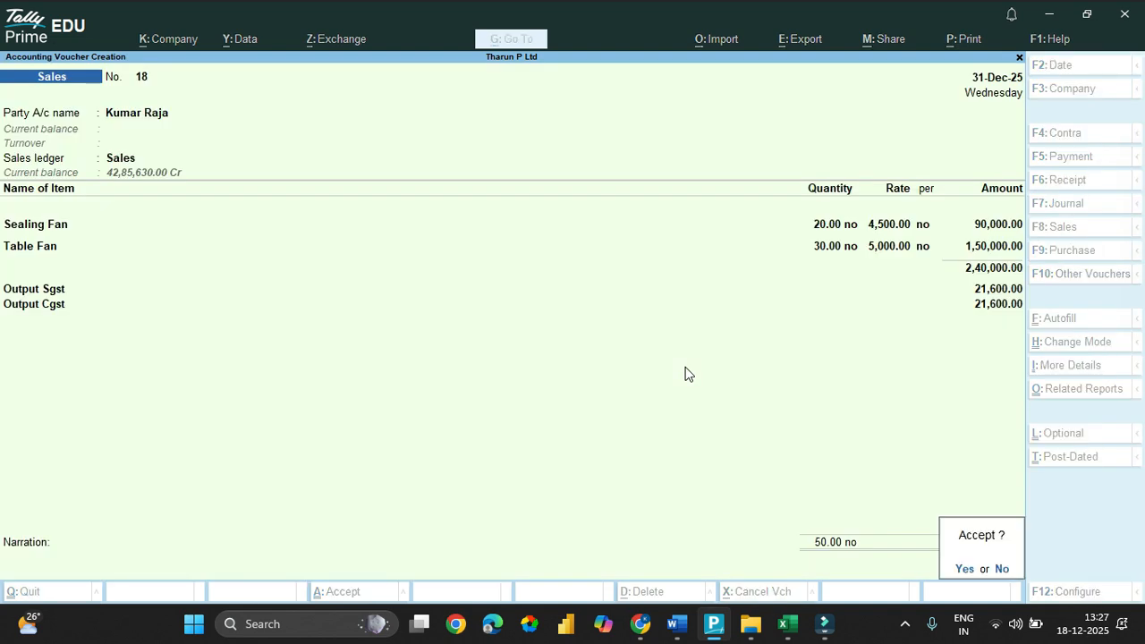
{"action": "key", "text": "Return"}
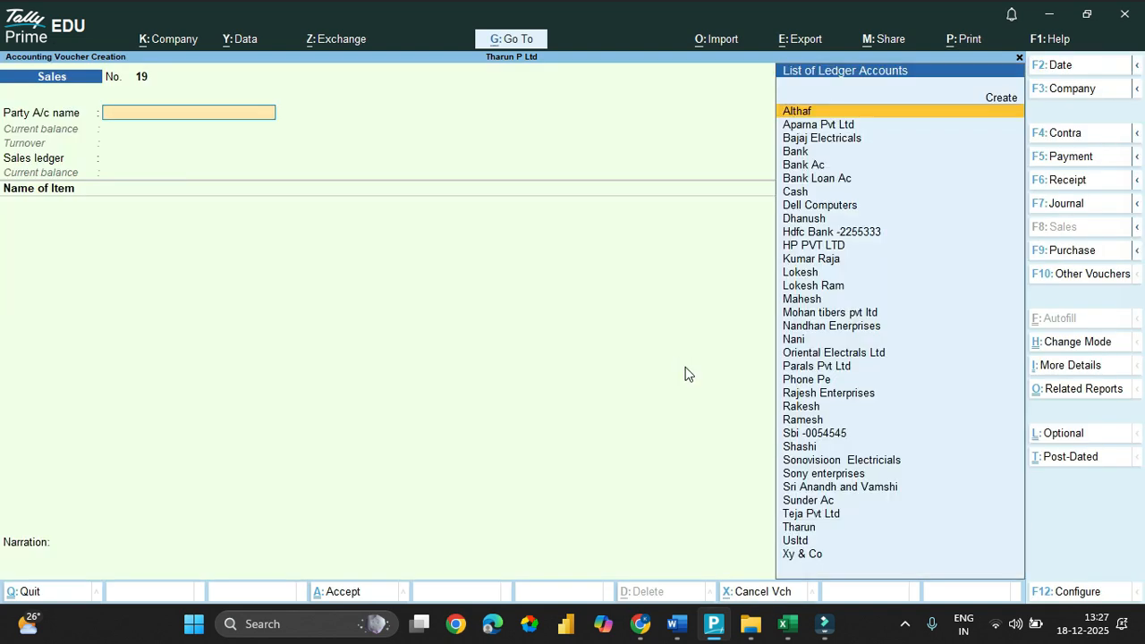
Leave voucher entry and open the sales customer's ledger report from the account books.
{"action": "key", "text": "Escape"}
{"action": "key", "text": "Return"}
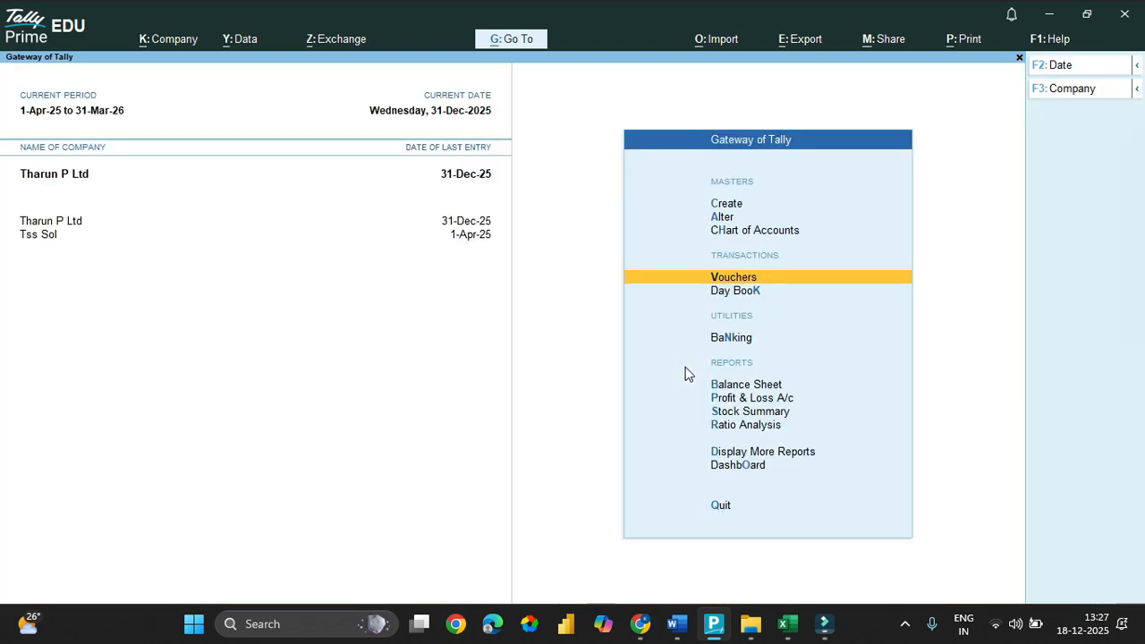
{"action": "key", "text": "Down"}
{"action": "key", "text": "Down"}
{"action": "key", "text": "Down"}
{"action": "key", "text": "Down"}
{"action": "key", "text": "Down"}
{"action": "key", "text": "Down"}
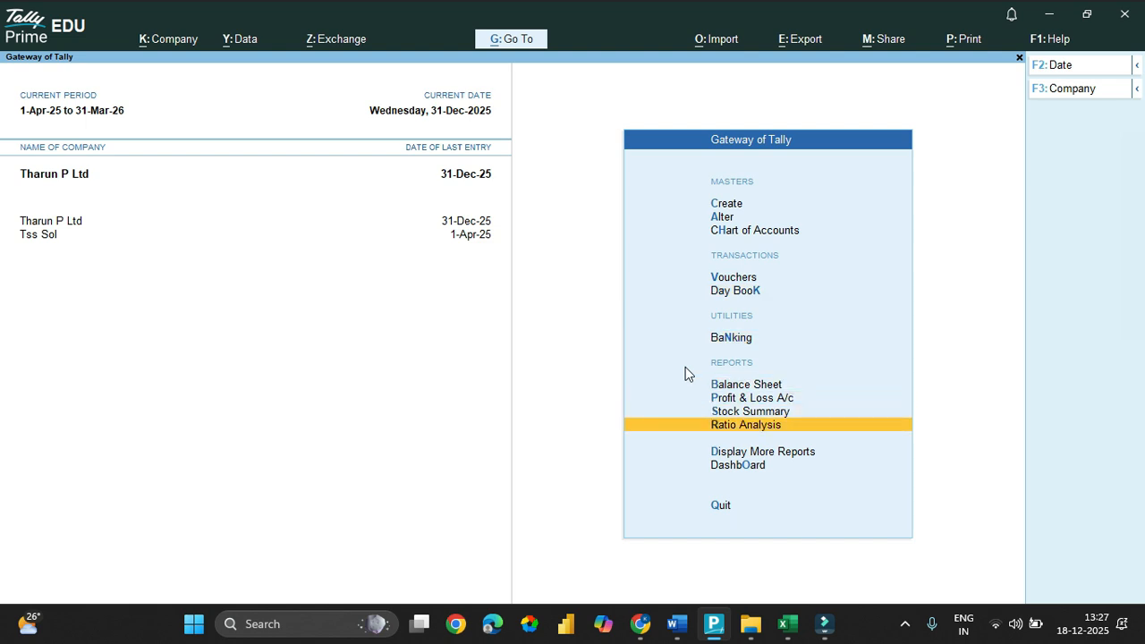
{"action": "key", "text": "Down"}
{"action": "key", "text": "Return"}
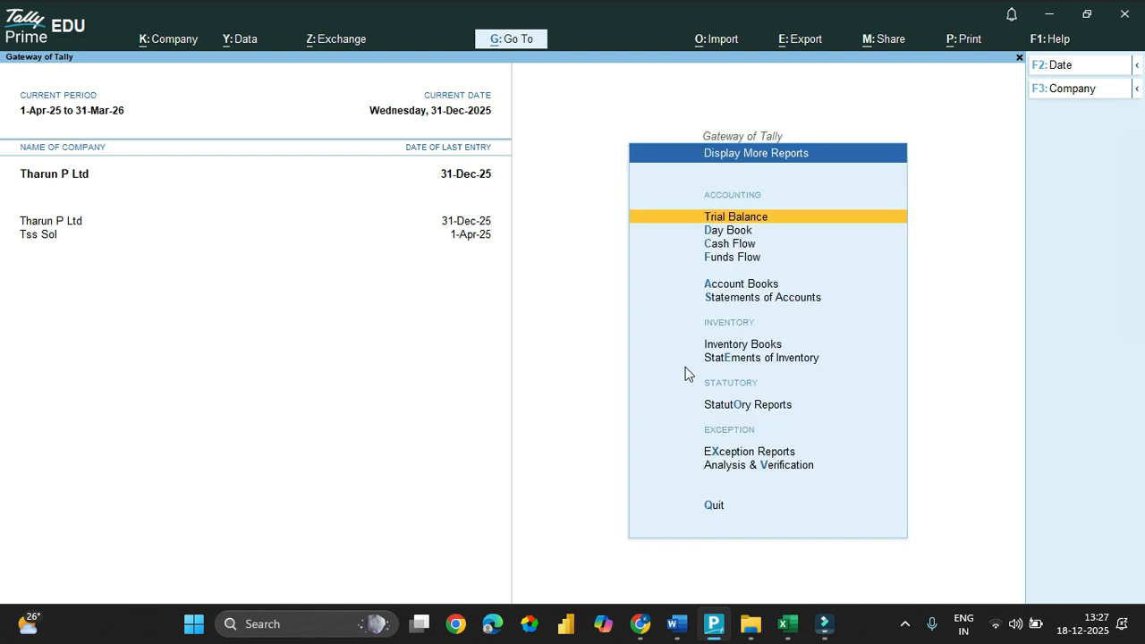
{"action": "type", "text": "a"}
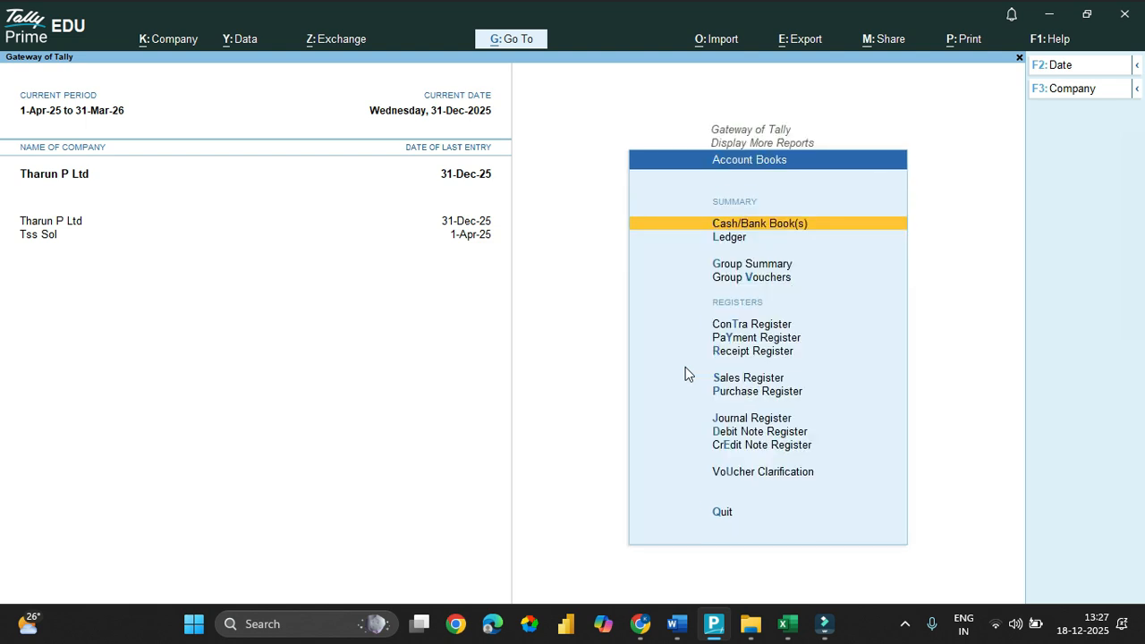
{"action": "type", "text": "lKumar"}
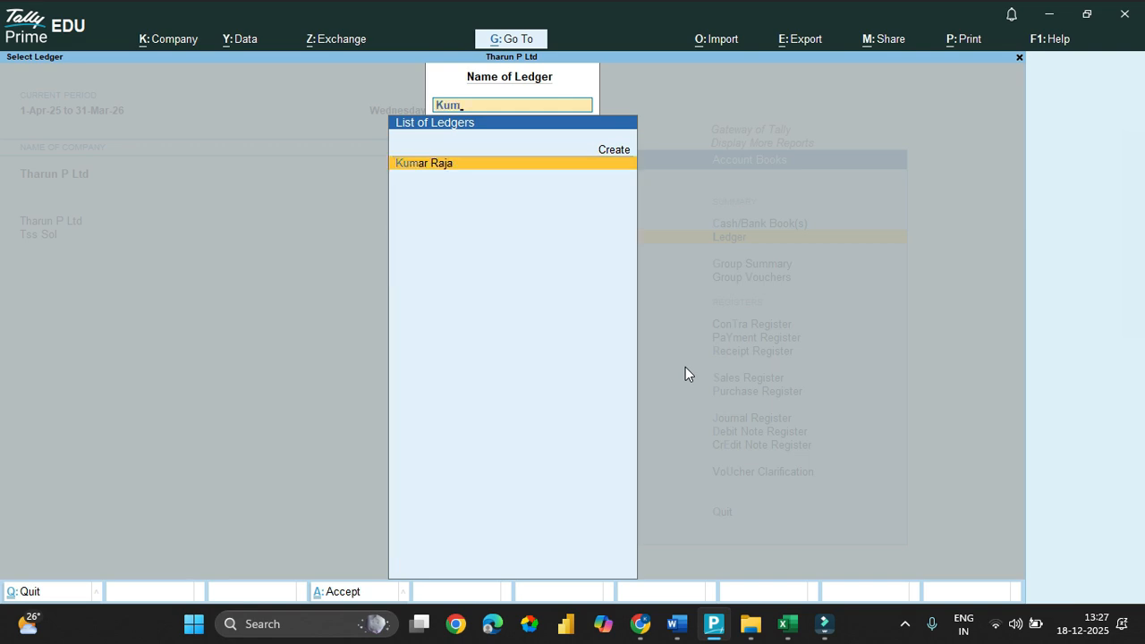
{"action": "key", "text": "Return"}
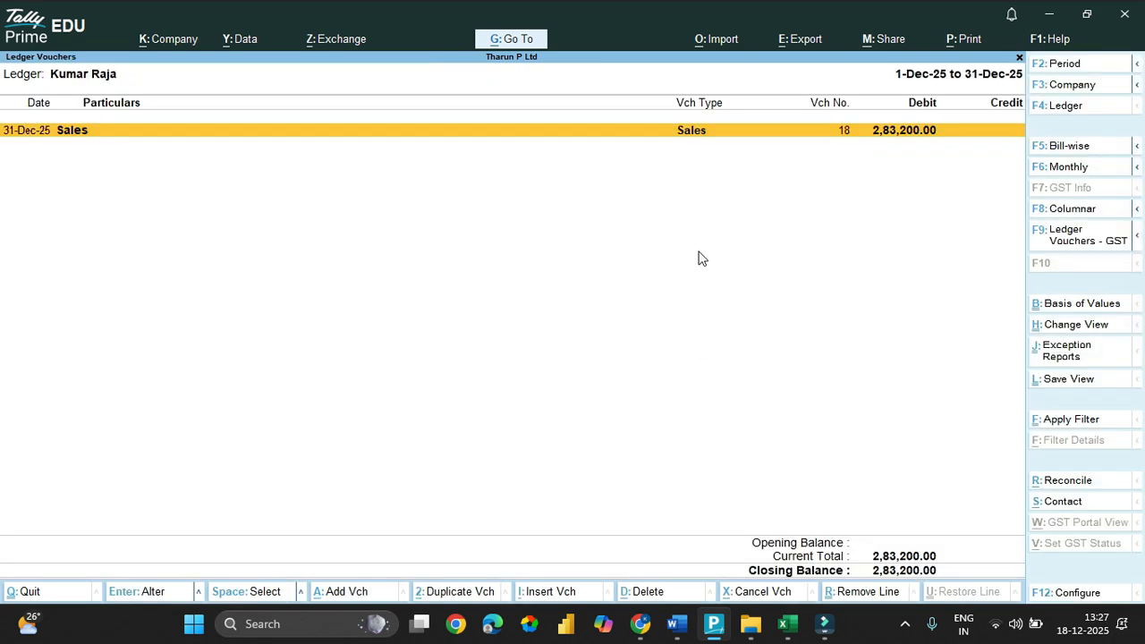
View the customer's ledger vouchers for the period starting 1-4-25, and close the report.
{"action": "key", "text": "F2"}
{"action": "type", "text": "1-4-25"}
{"action": "key", "text": "Return"}
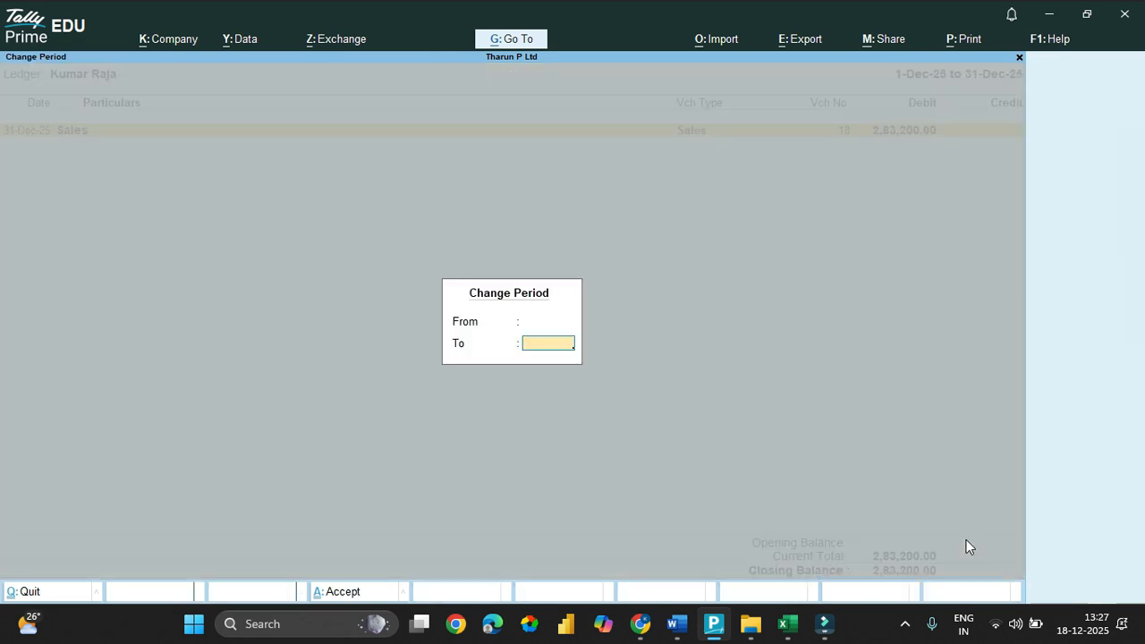
{"action": "key", "text": "Return"}
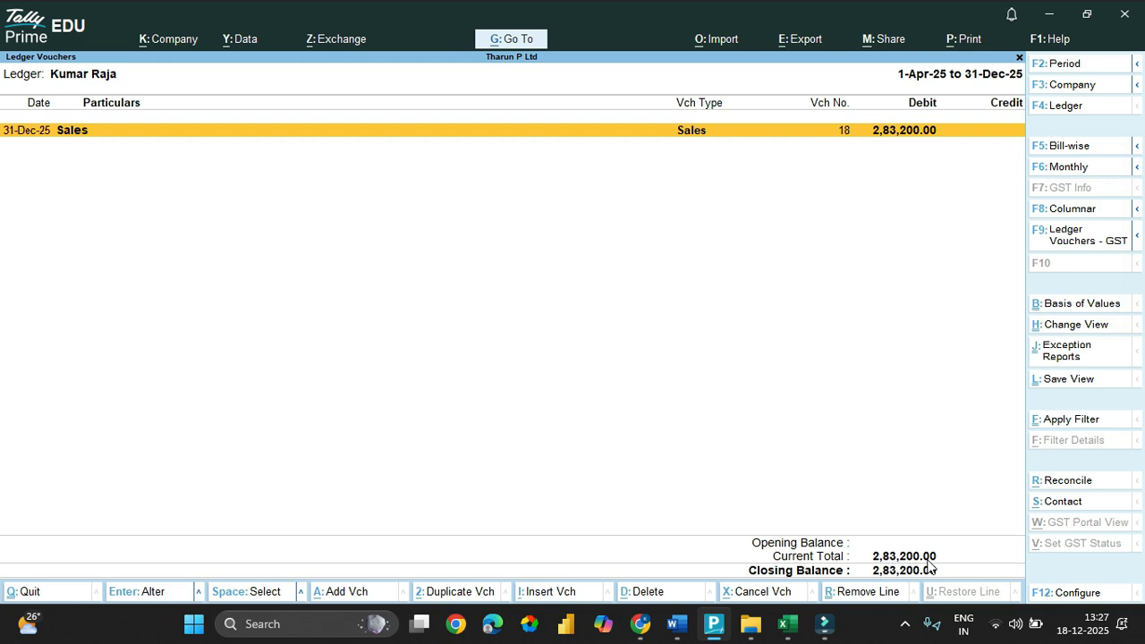
{"action": "key", "text": "Escape"}
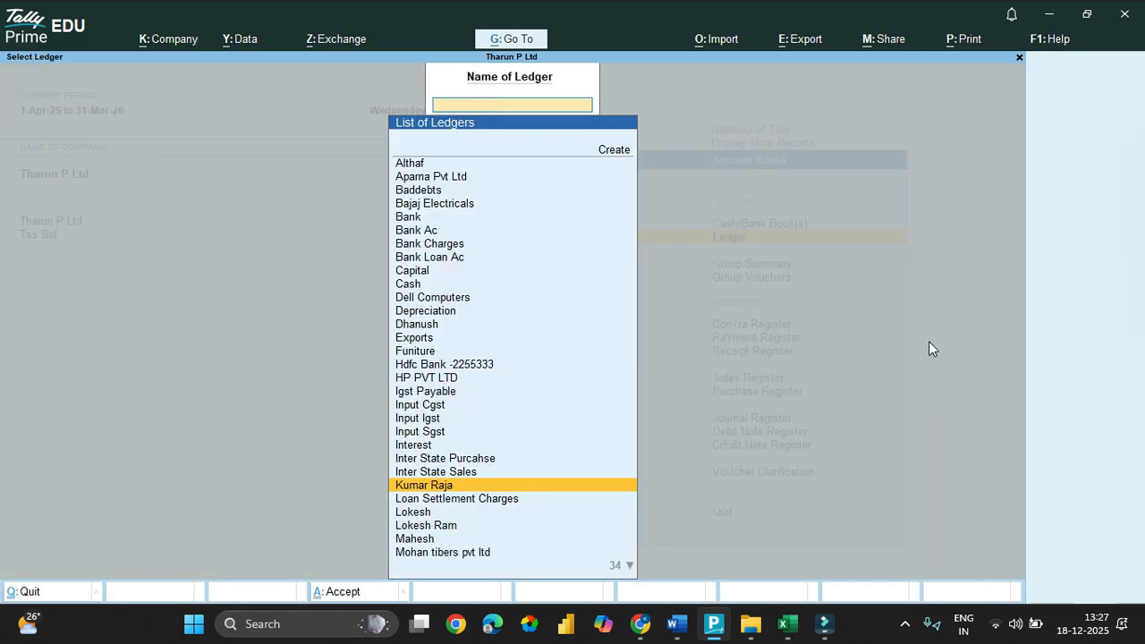
{"action": "key", "text": "Escape"}
Switch to Excel to check the sales return quantities for the credit note, and return to TallyPrime.
{"action": "key", "text": "alt+Tab"}
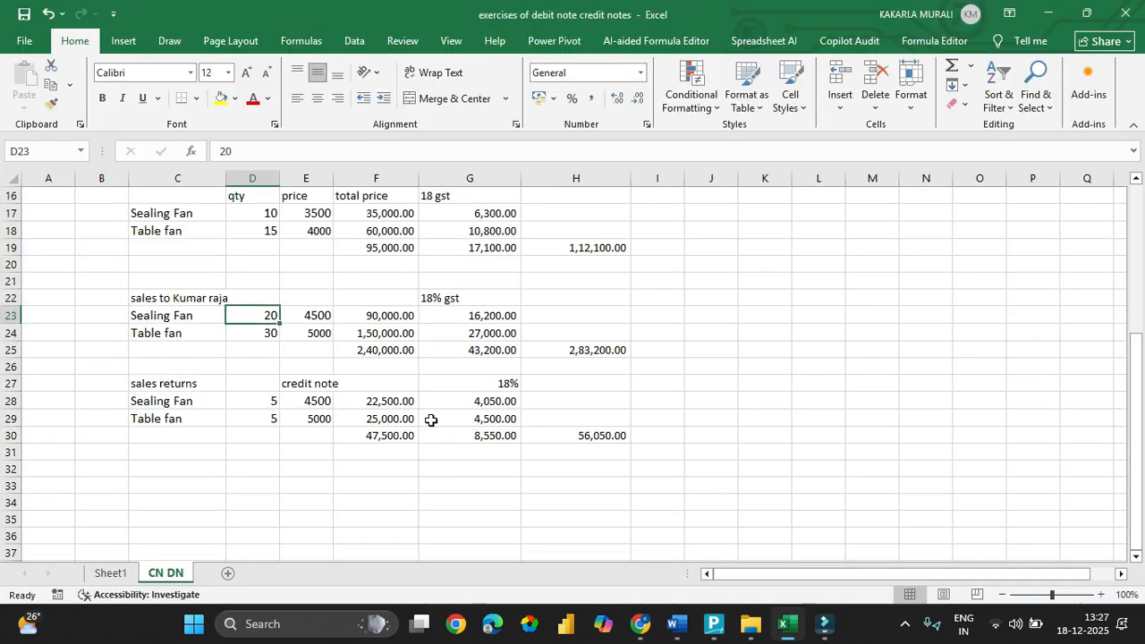
{"action": "left_click", "coordinate": [271, 414]}
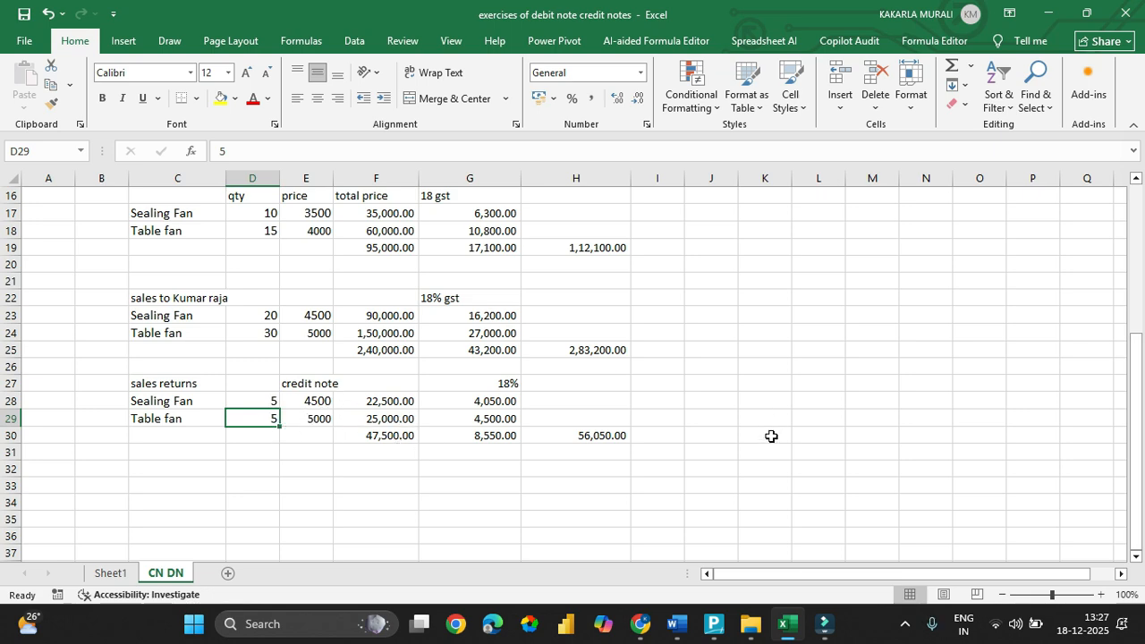
{"action": "key", "text": "alt+Tab"}
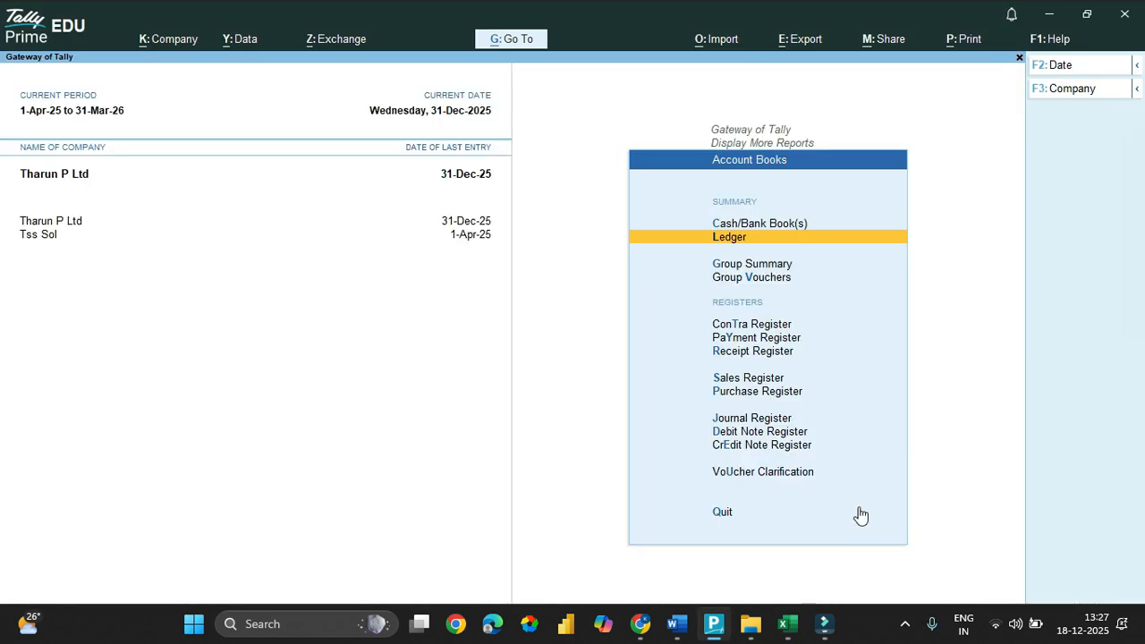
Review the sales customer's ledger vouchers once more and go back to the Gateway of Tally.
{"action": "key", "text": "Return"}
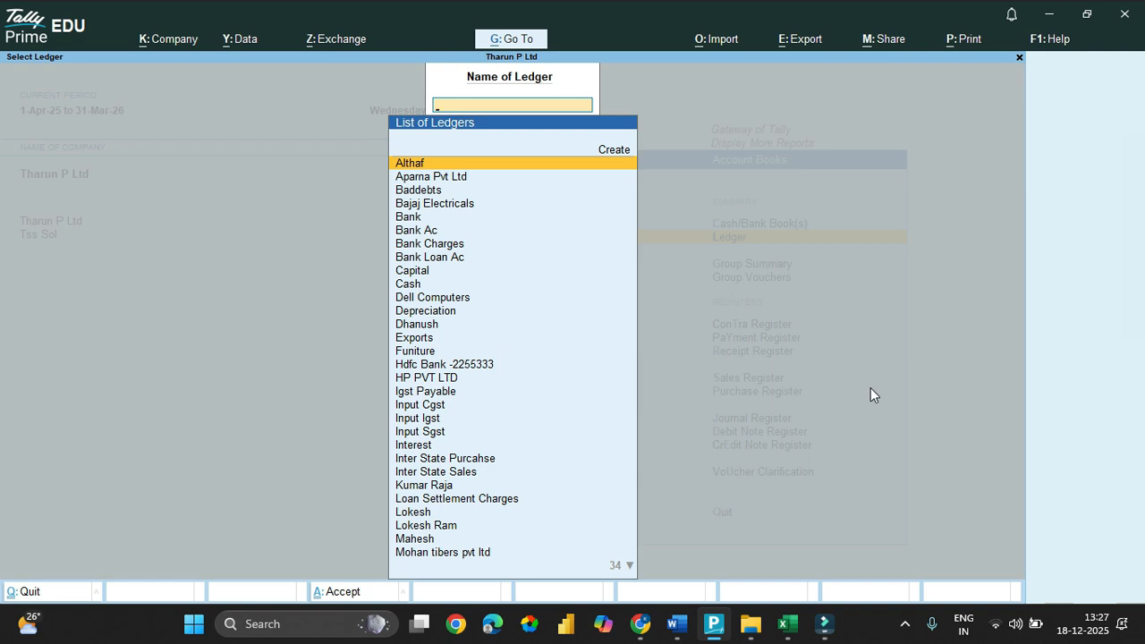
{"action": "type", "text": "Kum"}
{"action": "key", "text": "Return"}
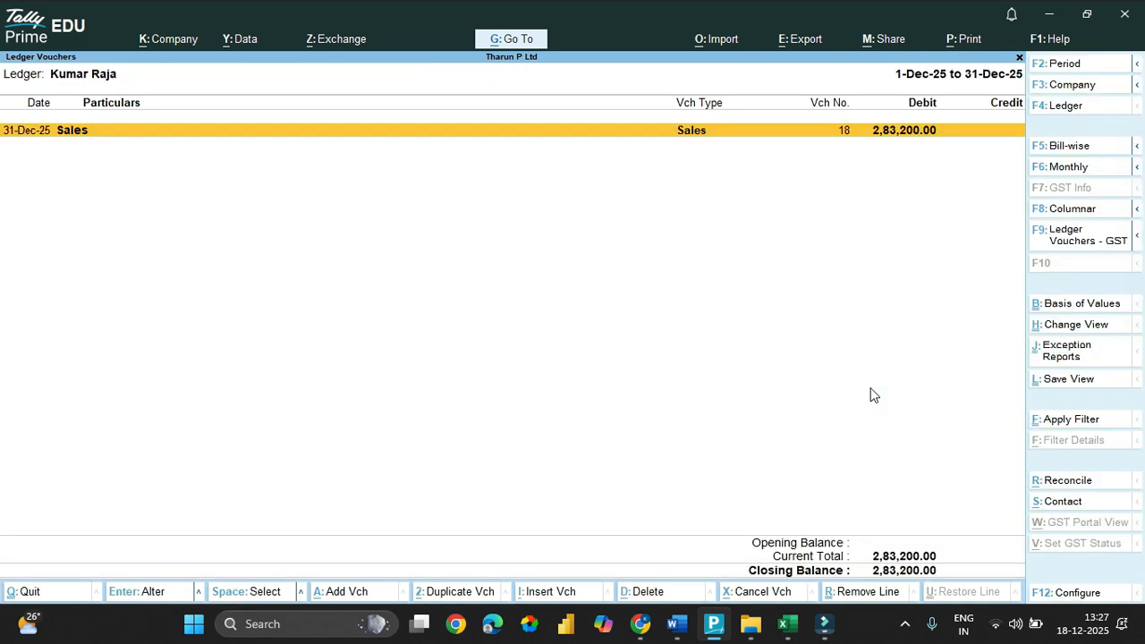
{"action": "key", "text": "Escape"}
{"action": "key", "text": "Escape"}
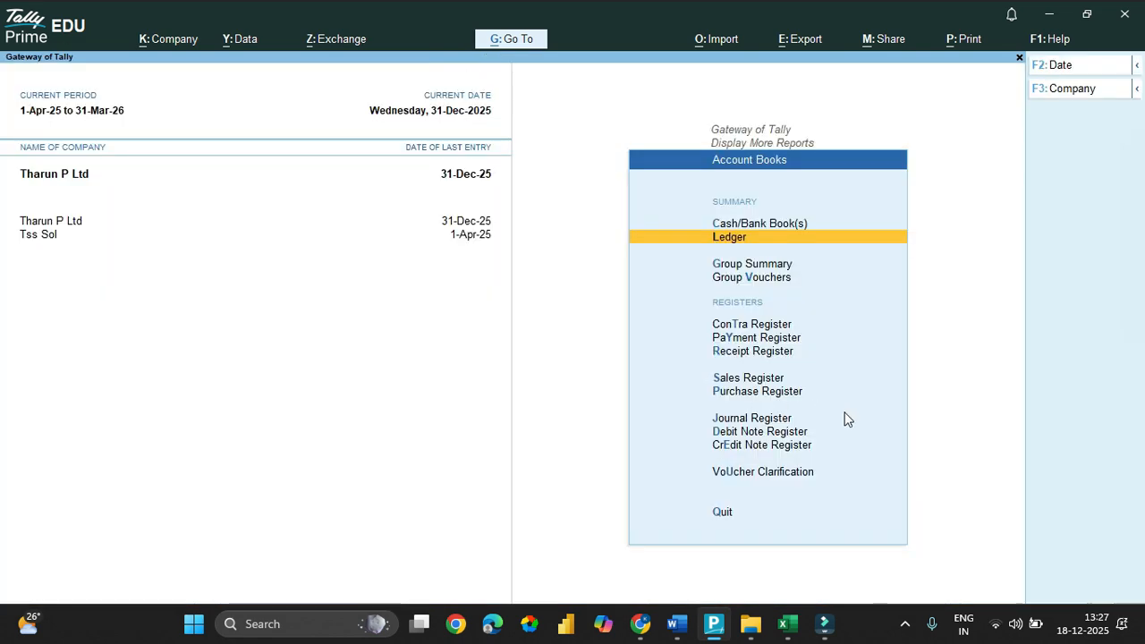
{"action": "key", "text": "Escape"}
{"action": "key", "text": "Escape"}
{"action": "key", "text": "Escape"}
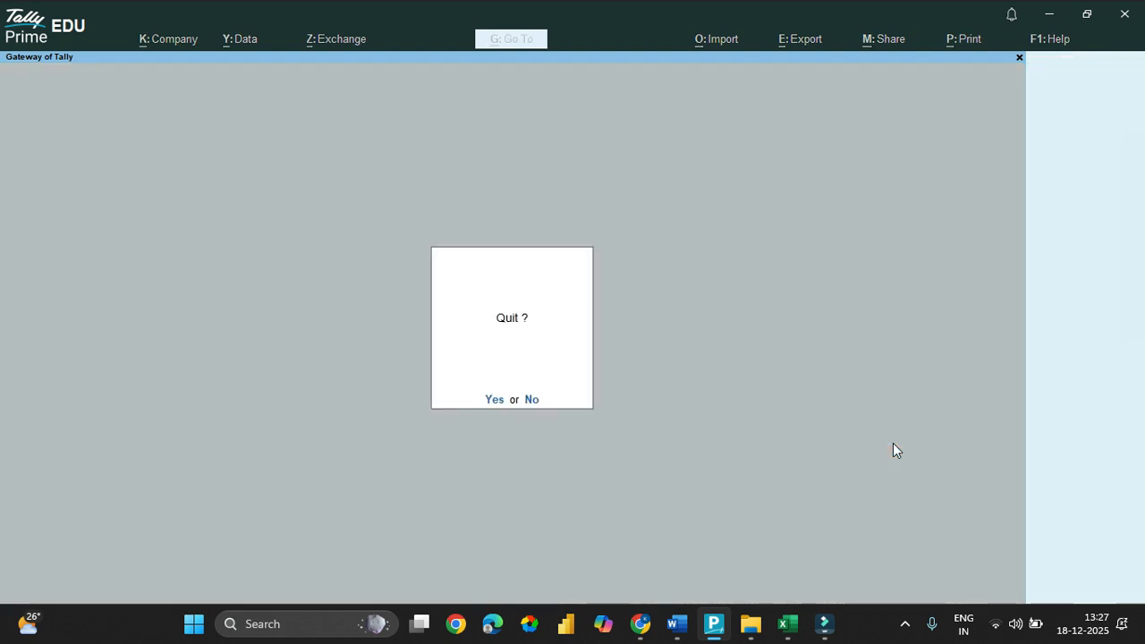
{"action": "key", "text": "n"}
Open the Stock Summary report.
{"action": "key", "text": "Down"}
{"action": "key", "text": "Down"}
{"action": "key", "text": "Down"}
{"action": "key", "text": "Down"}
{"action": "key", "text": "Down"}
{"action": "key", "text": "Down"}
{"action": "key", "text": "Down"}
{"action": "key", "text": "Down"}
{"action": "key", "text": "Down"}
{"action": "key", "text": "Up"}
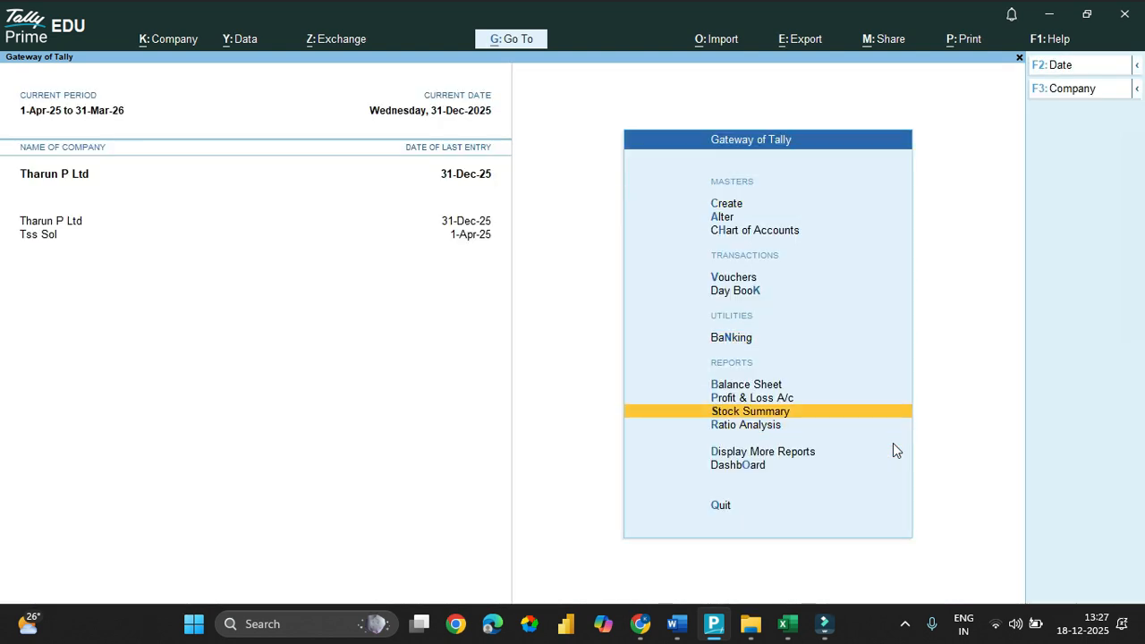
{"action": "key", "text": "Return"}
Examine the closing quantities and values of the fan items in the Stock Summary.
{"action": "key", "text": "Down"}
{"action": "key", "text": "Down"}
{"action": "key", "text": "Down"}
{"action": "key", "text": "Down"}
{"action": "key", "text": "Down"}
{"action": "key", "text": "Down"}
{"action": "key", "text": "Down"}
{"action": "key", "text": "Down"}
{"action": "key", "text": "Down"}
{"action": "key", "text": "Down"}
{"action": "key", "text": "Down"}
{"action": "key", "text": "Down"}
{"action": "key", "text": "Down"}
{"action": "key", "text": "Down"}
{"action": "key", "text": "Down"}
{"action": "key", "text": "Down"}
{"action": "key", "text": "Down"}
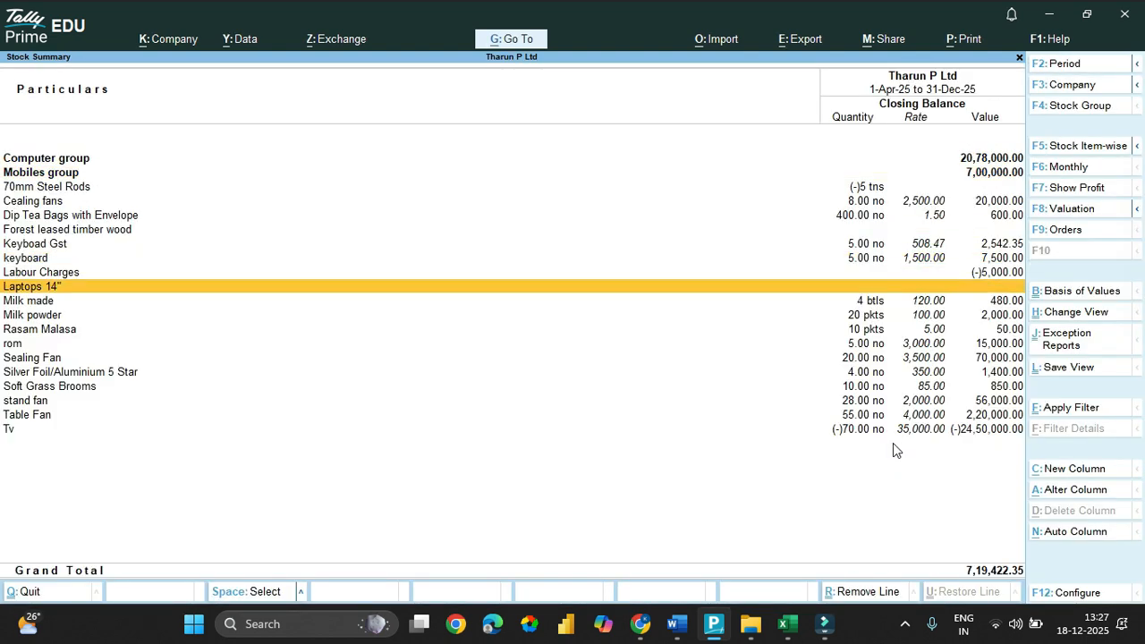
{"action": "key", "text": "Up"}
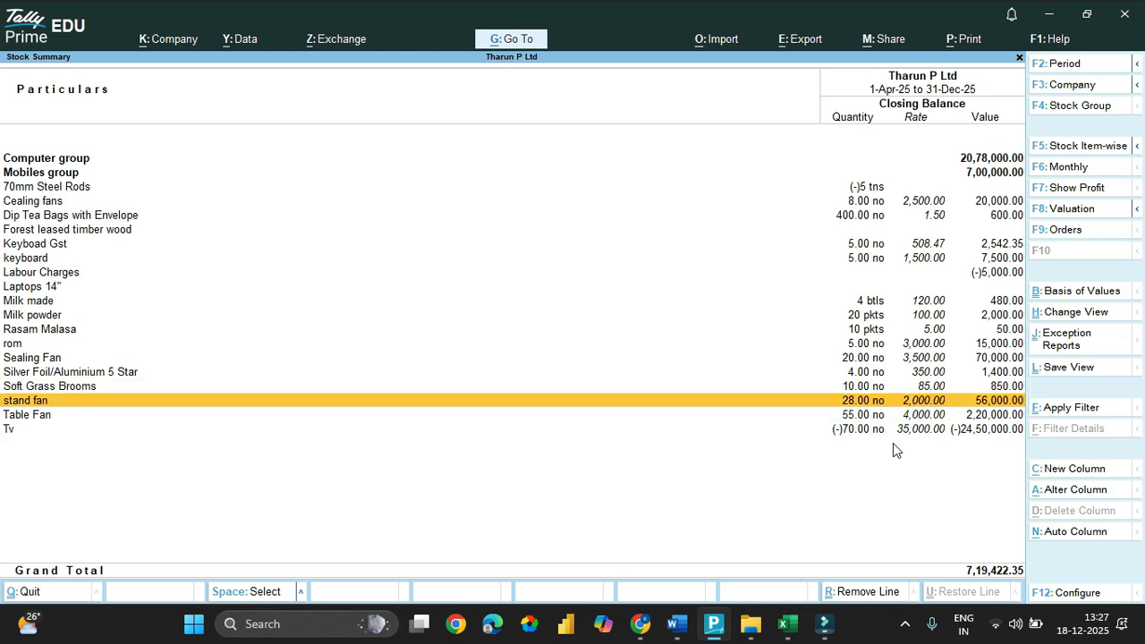
Mark the Table Fan and Sealing Fan rows in the Stock Summary to compare their closing stock.
{"action": "key", "text": "Down"}
{"action": "key", "text": "space"}
{"action": "key", "text": "Up"}
{"action": "key", "text": "Up"}
{"action": "key", "text": "Up"}
{"action": "key", "text": "Up"}
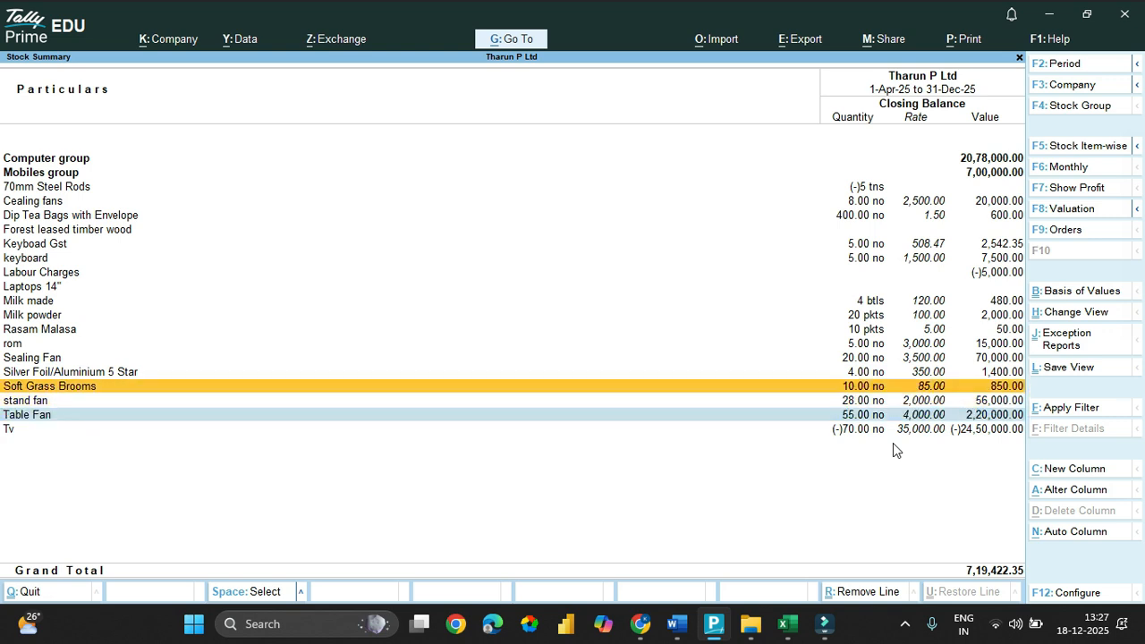
{"action": "key", "text": "space"}
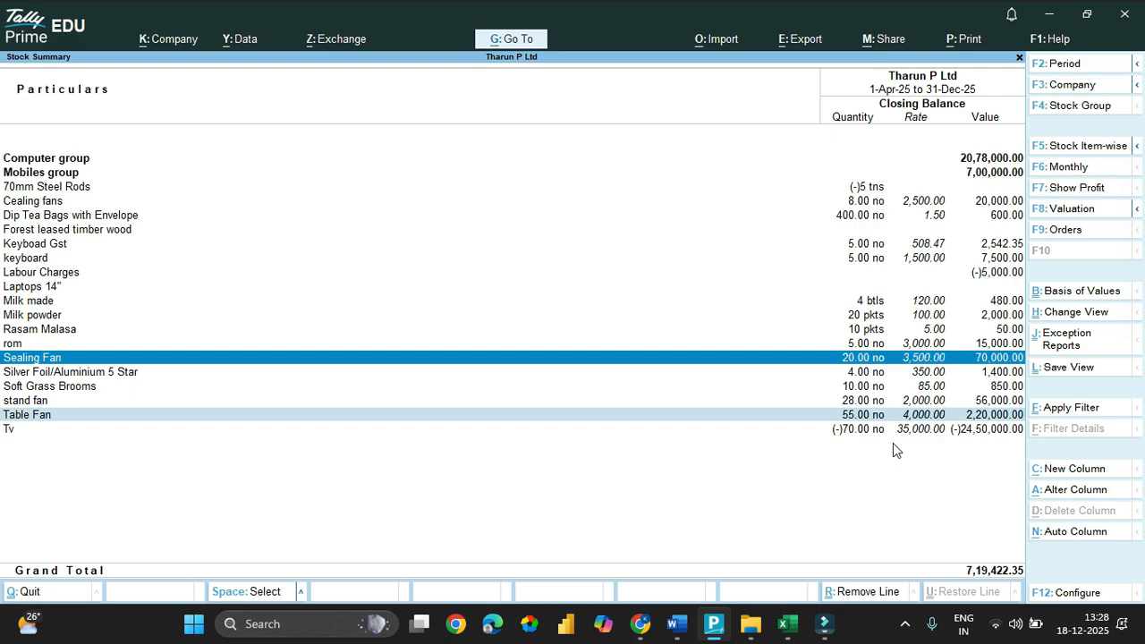
Switch to Excel to check the sold quantities of Sealing Fan and Table fan, and return to TallyPrime.
{"action": "key", "text": "alt+Tab"}
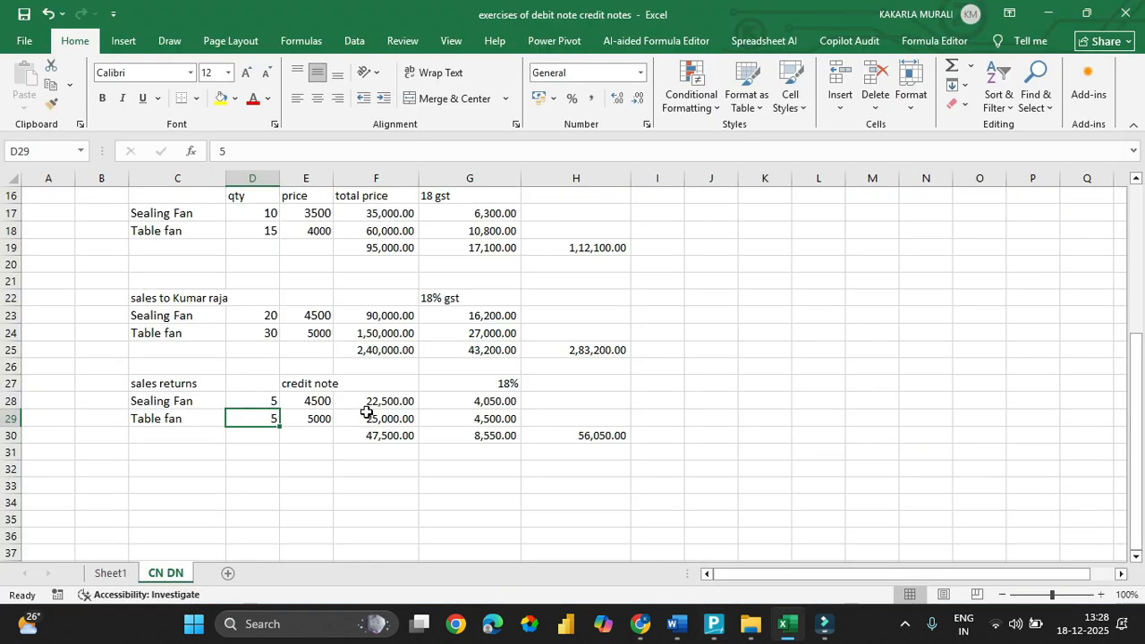
{"action": "left_click", "coordinate": [308, 316]}
{"action": "left_click", "coordinate": [253, 334]}
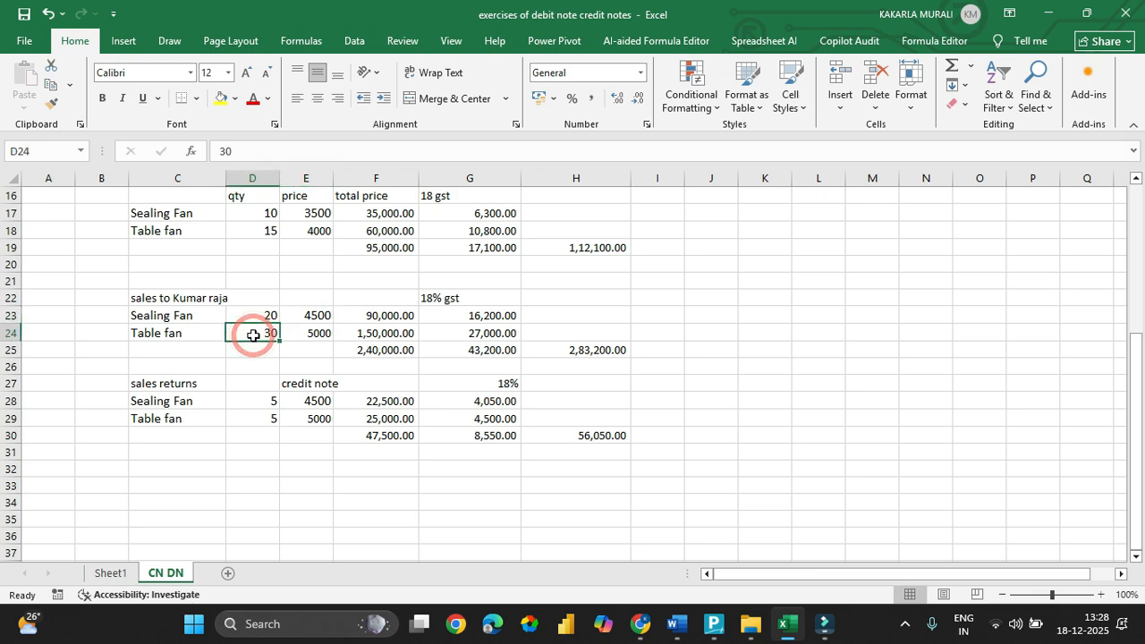
{"action": "key", "text": "alt+Tab"}
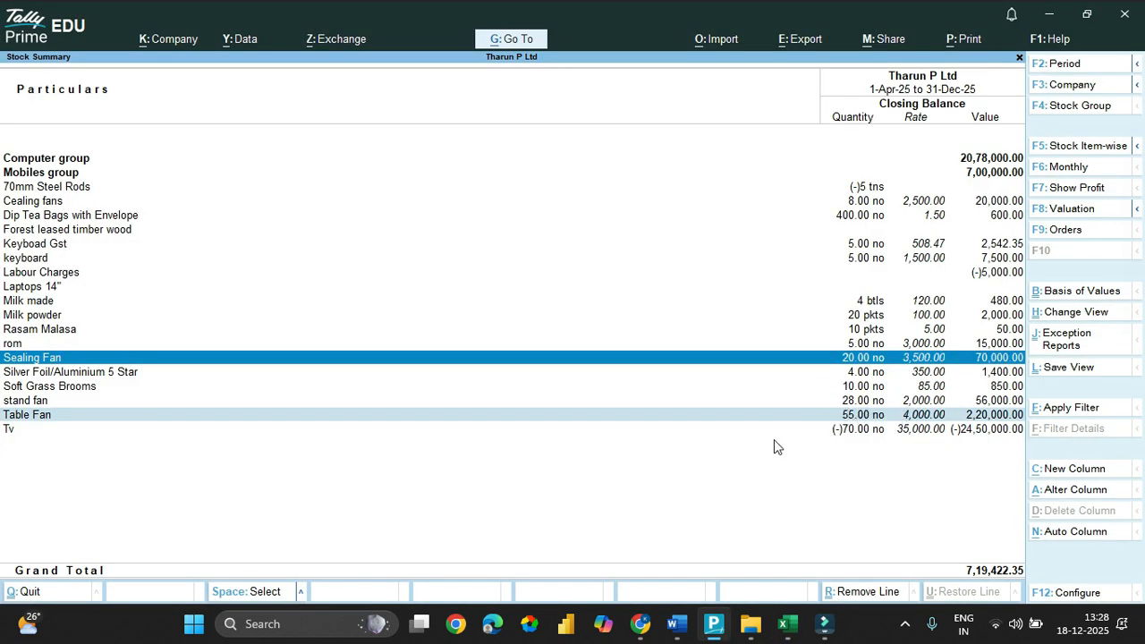
Switch to Excel to review the sales return price of the Sealing Fan, and return to the Stock Summary in TallyPrime.
{"action": "key", "text": "alt+Tab"}
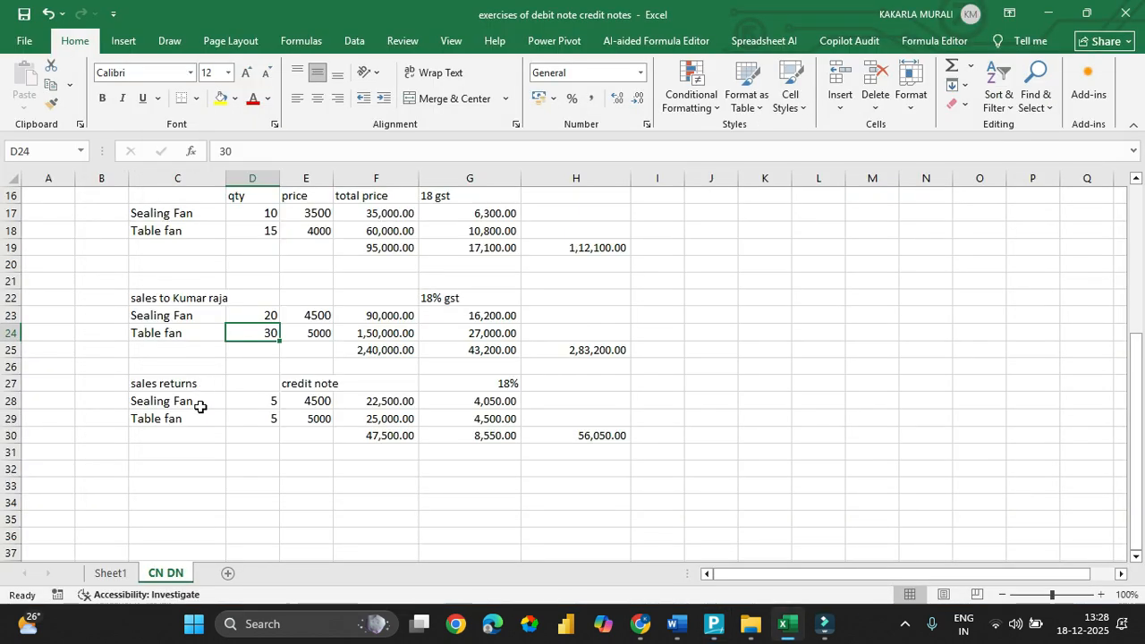
{"action": "left_click", "coordinate": [199, 401]}
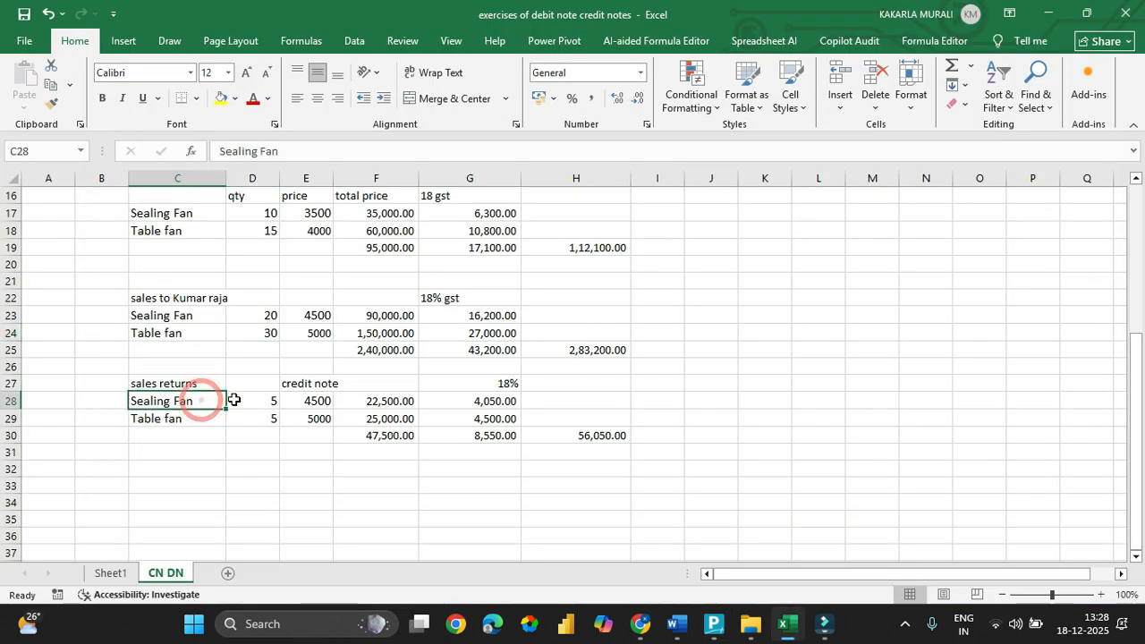
{"action": "left_click", "coordinate": [291, 404]}
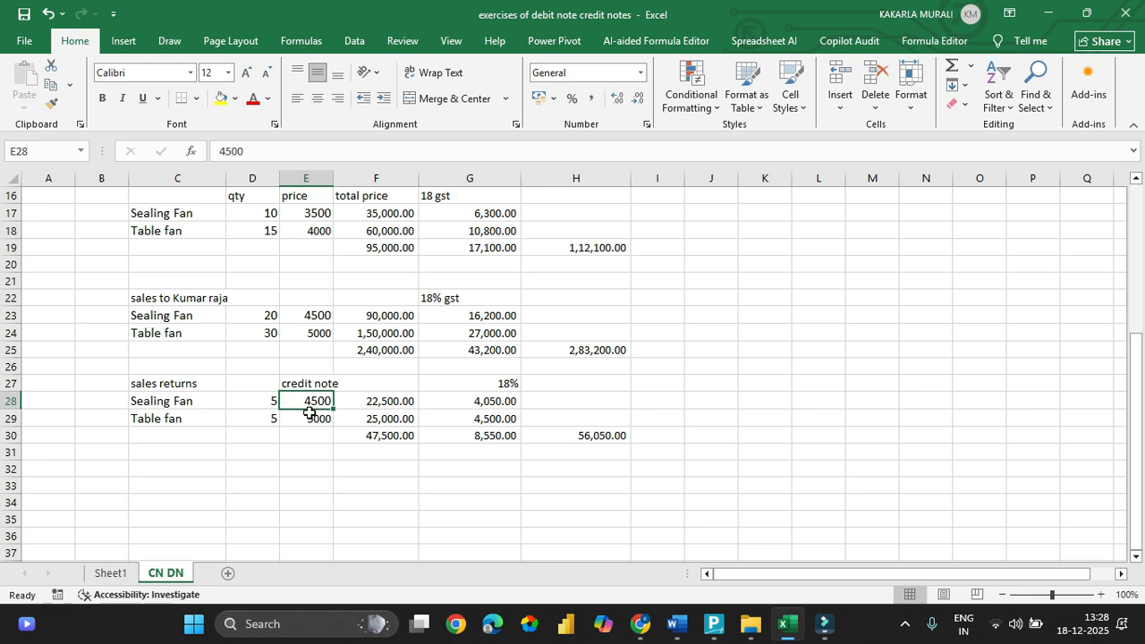
{"action": "key", "text": "alt+Tab"}
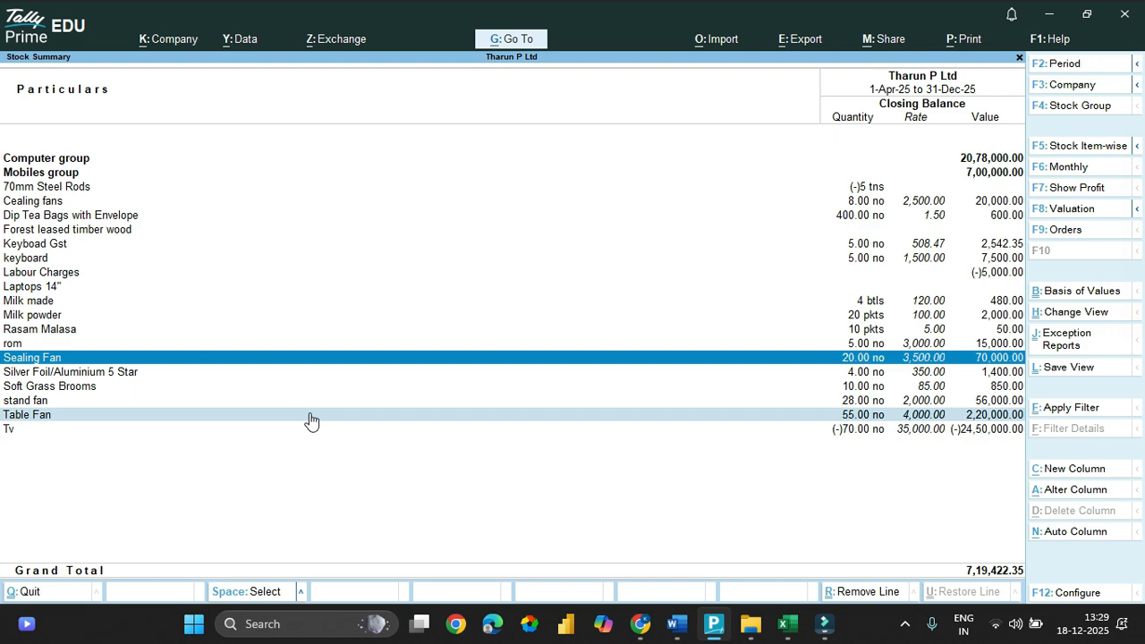
Close the Stock Summary and open voucher creation from the Gateway of Tally.
{"action": "key", "text": "Escape"}
{"action": "key", "text": "Escape"}
{"action": "key", "text": "Escape"}
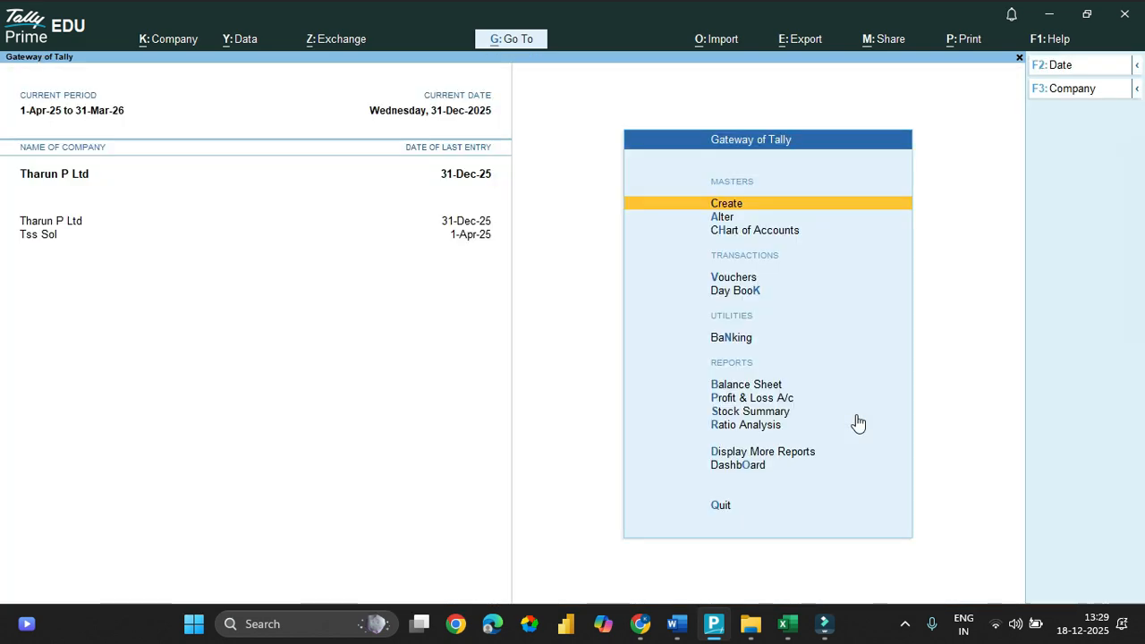
{"action": "key", "text": "Down"}
{"action": "key", "text": "Down"}
{"action": "key", "text": "Down"}
{"action": "key", "text": "Down"}
{"action": "key", "text": "Up"}
{"action": "key", "text": "Return"}
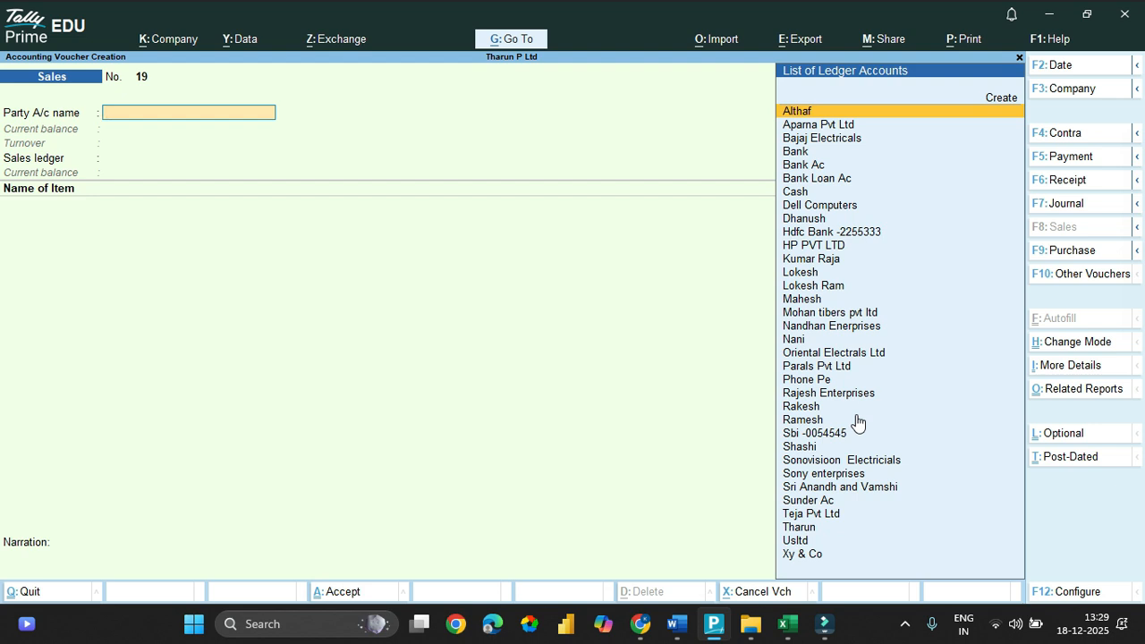
Change the voucher type from Sales to Credit Note.
{"action": "left_click", "coordinate": [1093, 274]}
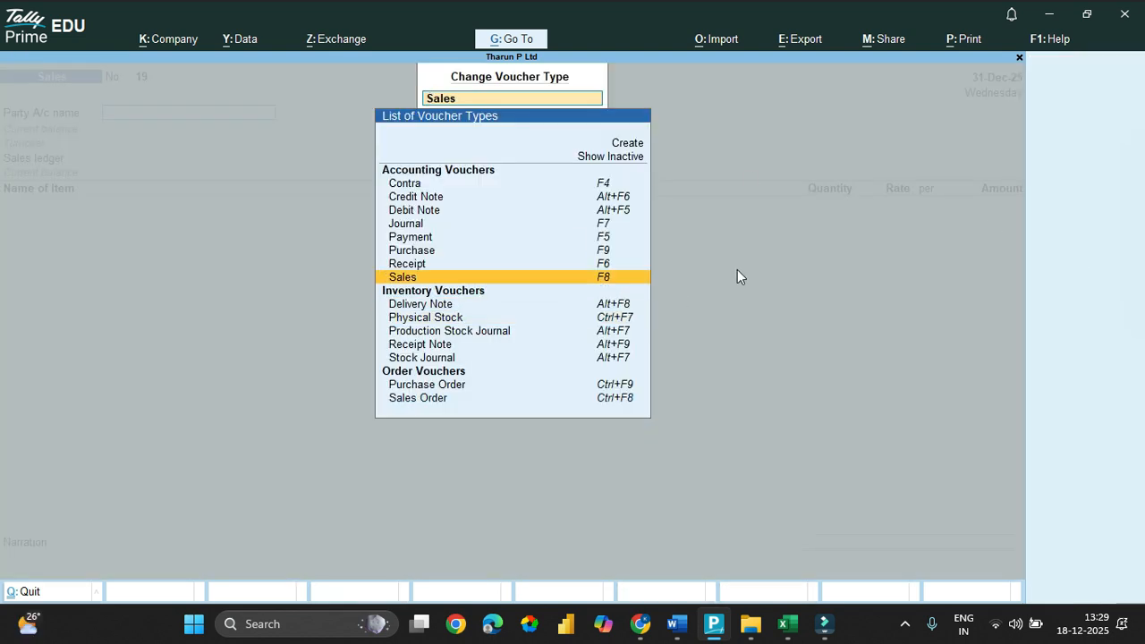
{"action": "key", "text": "Up"}
{"action": "key", "text": "Up"}
{"action": "key", "text": "Up"}
{"action": "key", "text": "Up"}
{"action": "key", "text": "Up"}
{"action": "key", "text": "Up"}
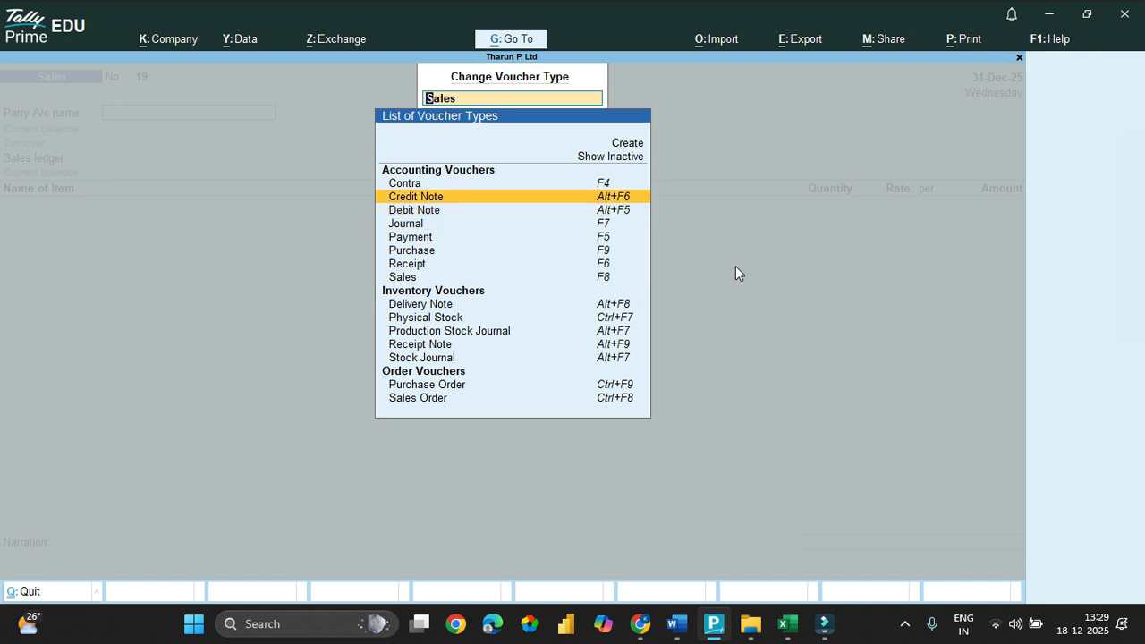
{"action": "key", "text": "Return"}
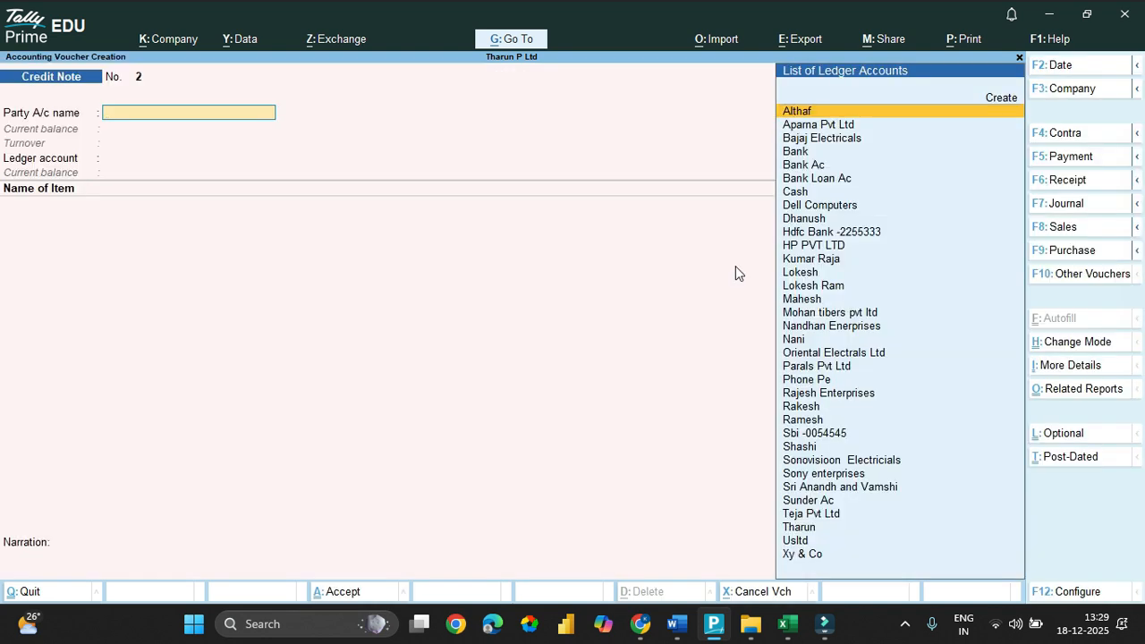
Choose the sales customer as the credit note's party and accept the receipt and party details with Andhra Pradesh as place of supply.
{"action": "type", "text": "Kum"}
{"action": "key", "text": "Return"}
{"action": "key", "text": "Return"}
{"action": "key", "text": "Return"}
{"action": "key", "text": "Return"}
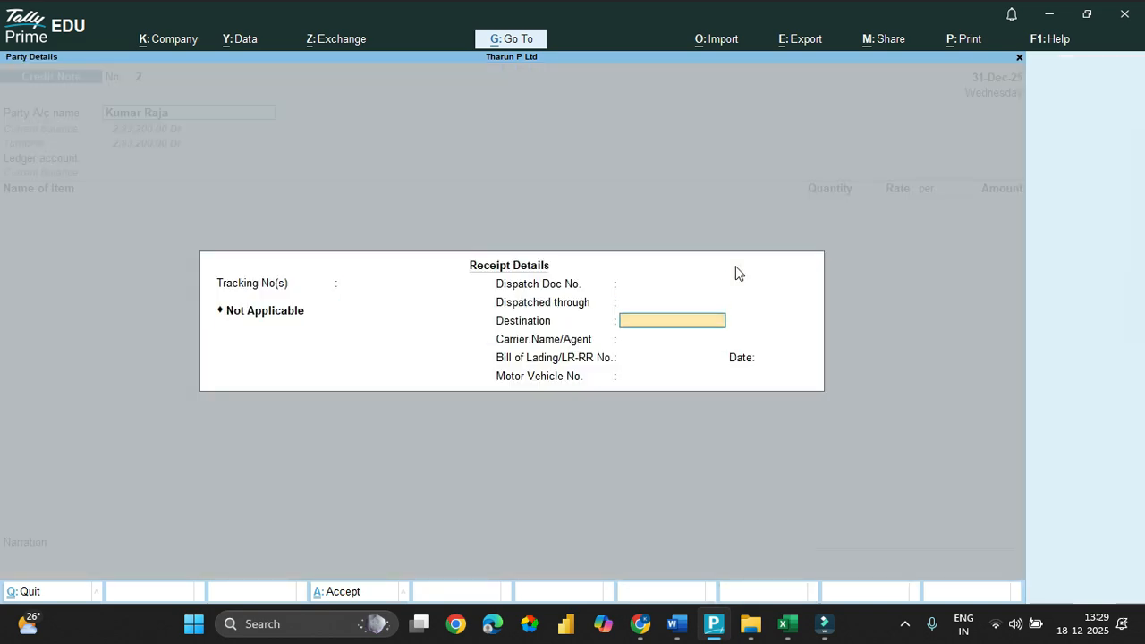
{"action": "key", "text": "Return"}
{"action": "key", "text": "Return"}
{"action": "key", "text": "Return"}
{"action": "key", "text": "Return"}
{"action": "key", "text": "Return"}
{"action": "key", "text": "Return"}
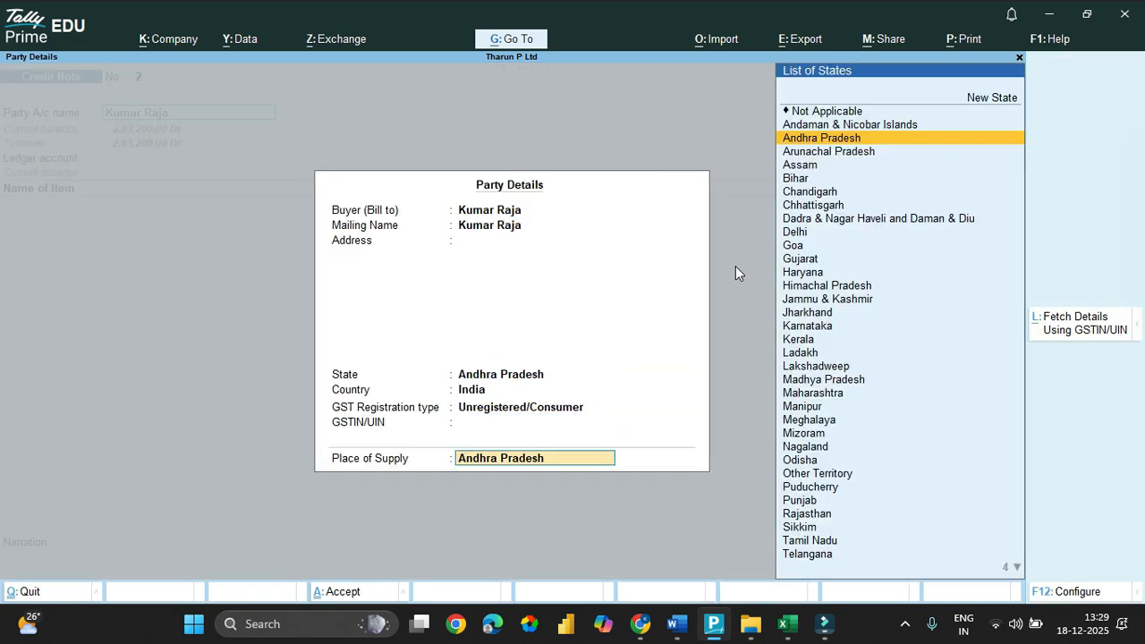
{"action": "key", "text": "Return"}
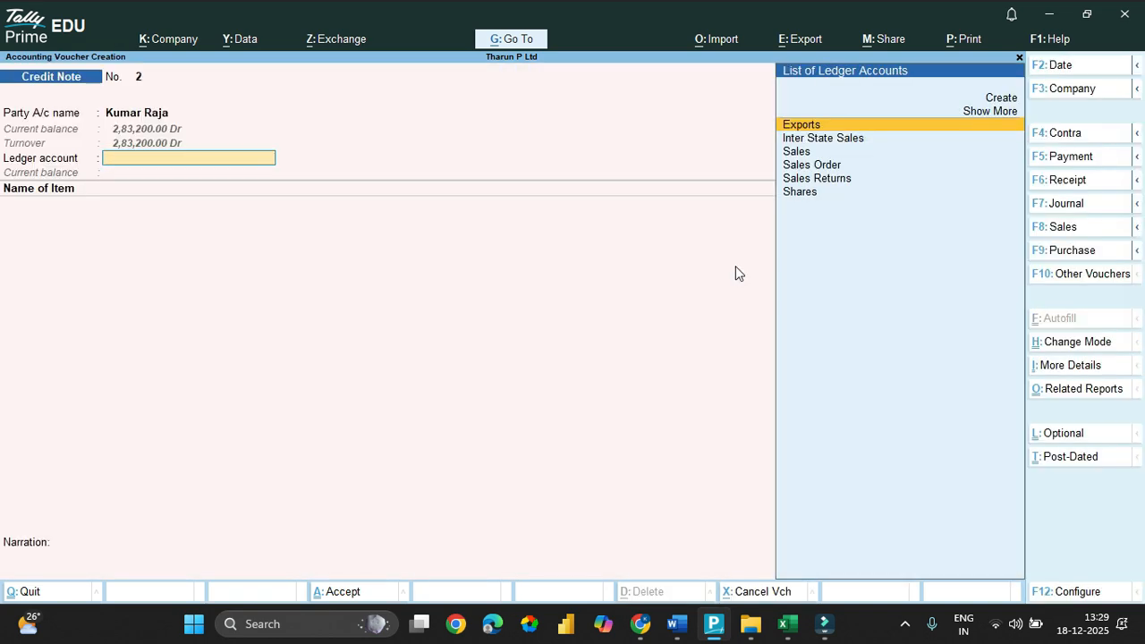
Set the credit note's ledger account to Sales Returns.
{"action": "key", "text": "Down"}
{"action": "key", "text": "Down"}
{"action": "key", "text": "Down"}
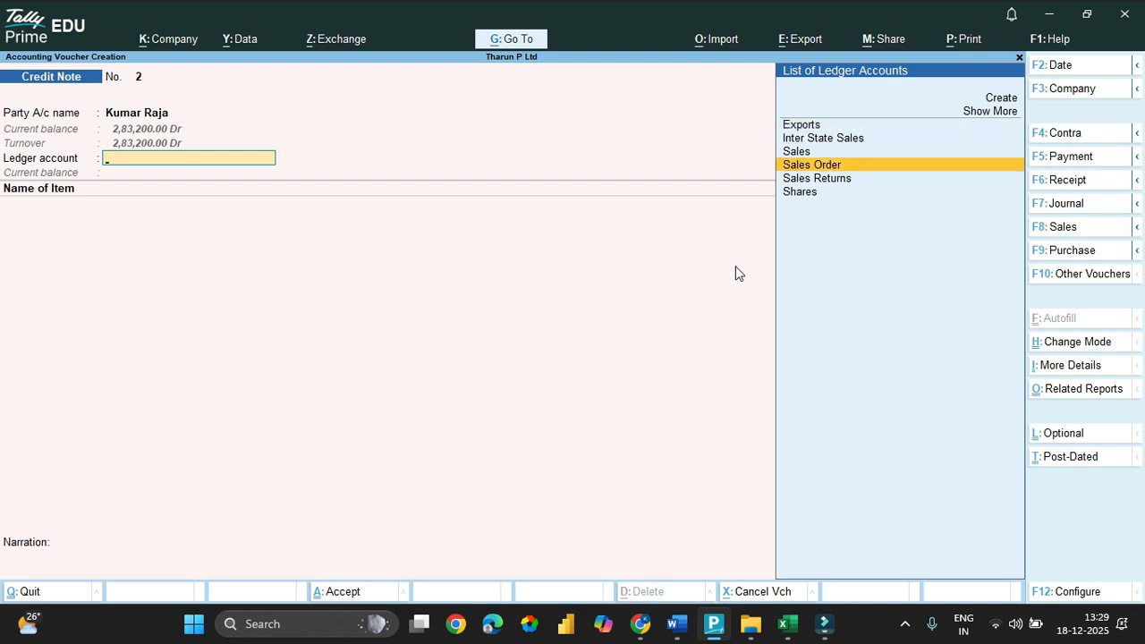
{"action": "key", "text": "Down"}
{"action": "key", "text": "Return"}
Examine the Sales Returns ledger's group and GST settings, and return to the credit note's item entry without altering the ledger.
{"action": "key", "text": "BackSpace"}
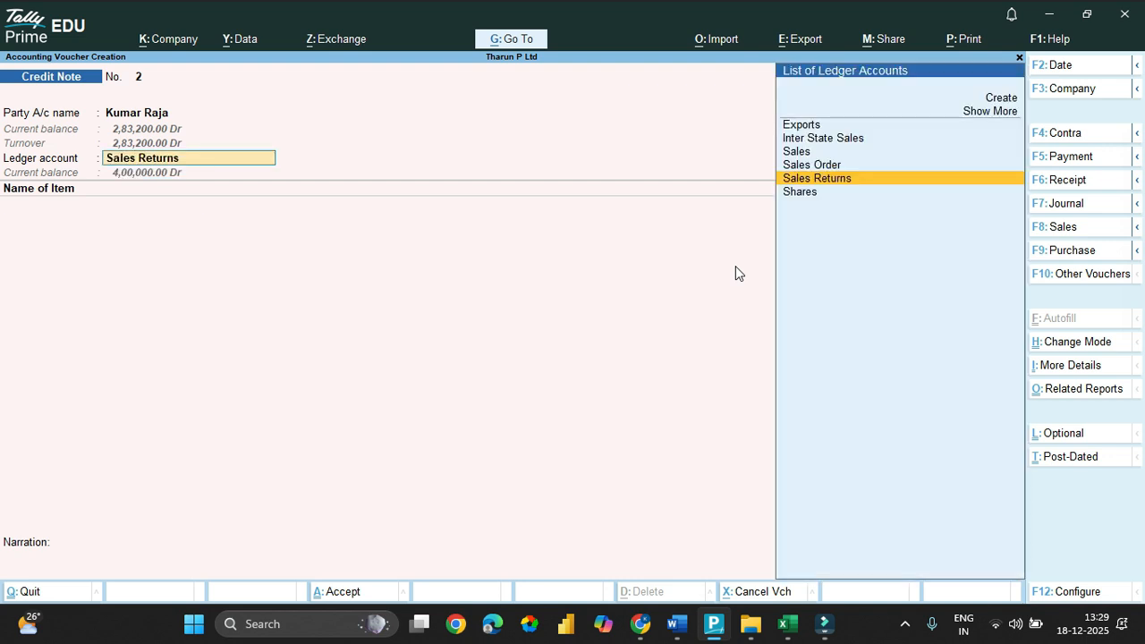
{"action": "key", "text": "ctrl+Return"}
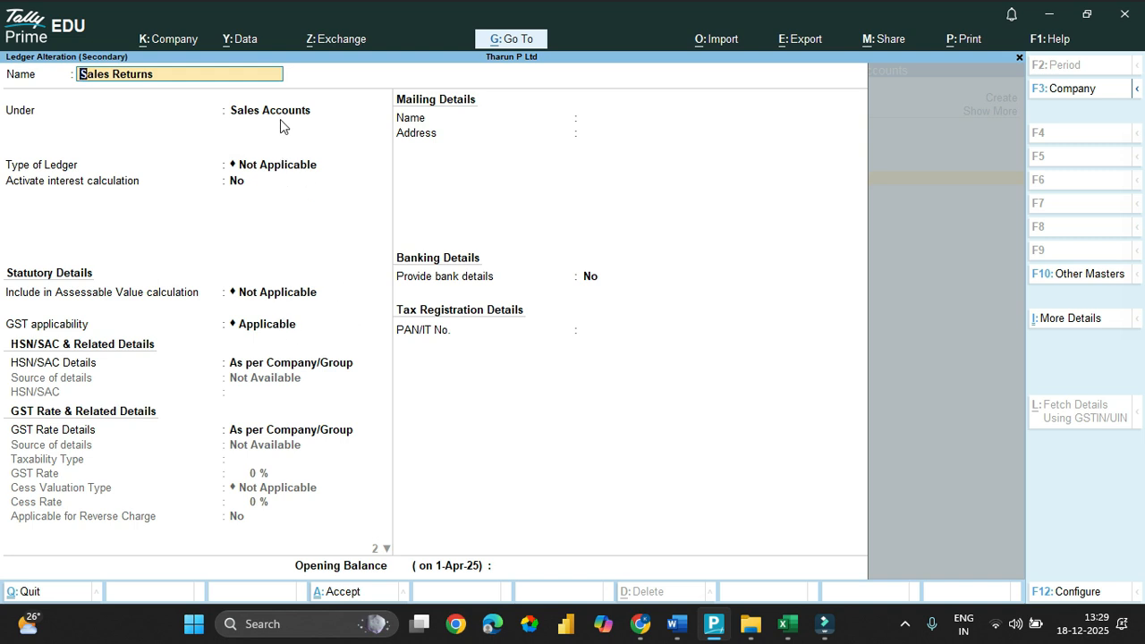
{"action": "key", "text": "BackSpace"}
{"action": "key", "text": "Escape"}
{"action": "key", "text": "y"}
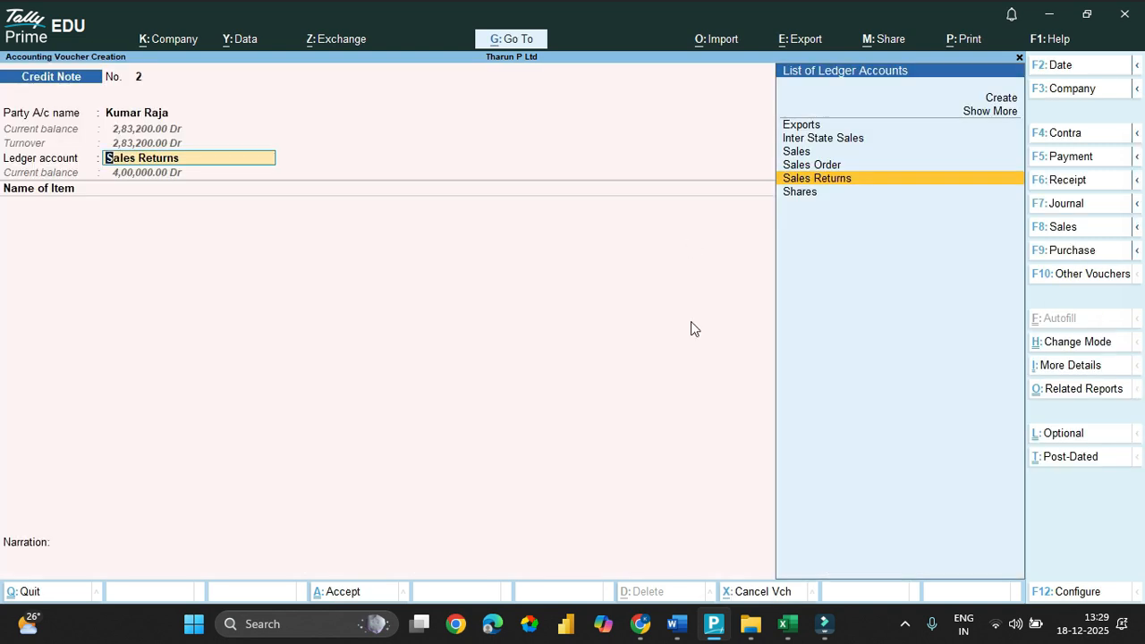
{"action": "key", "text": "Return"}
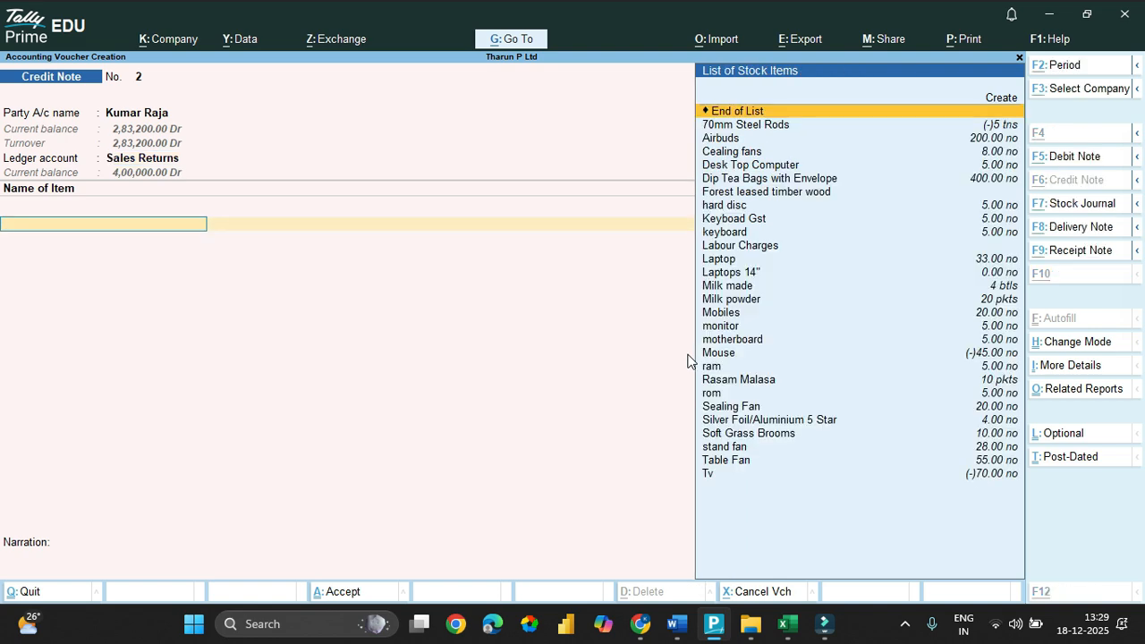
Check the returned items in Excel, and add Sealing Fan to the credit note with G-1 Godown as its location.
{"action": "key", "text": "alt+Tab"}
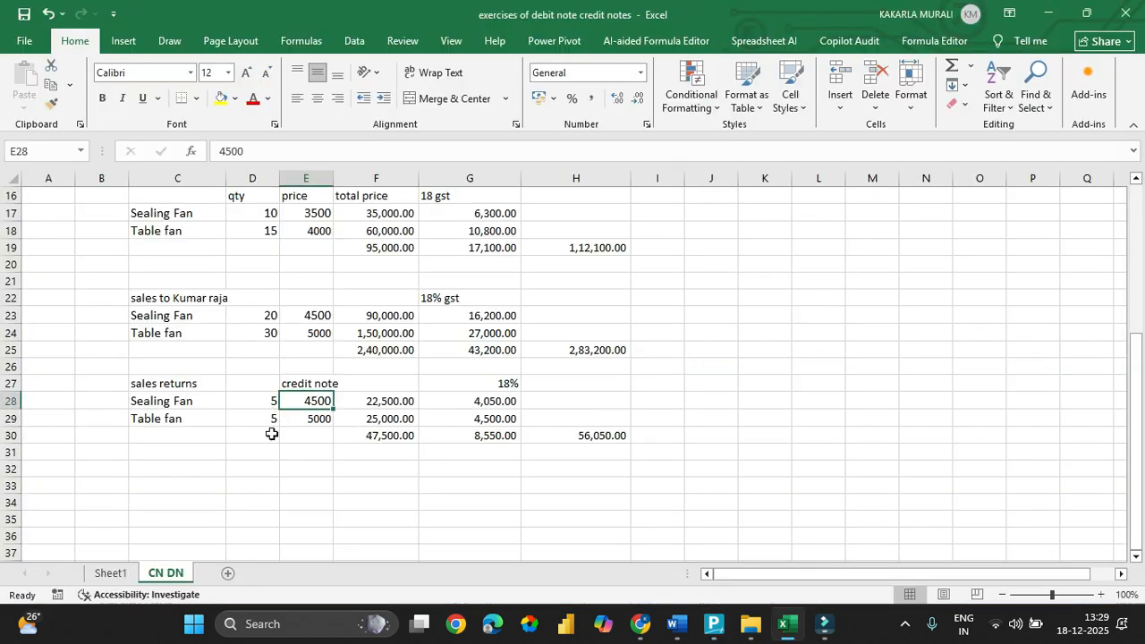
{"action": "key", "text": "alt+Tab"}
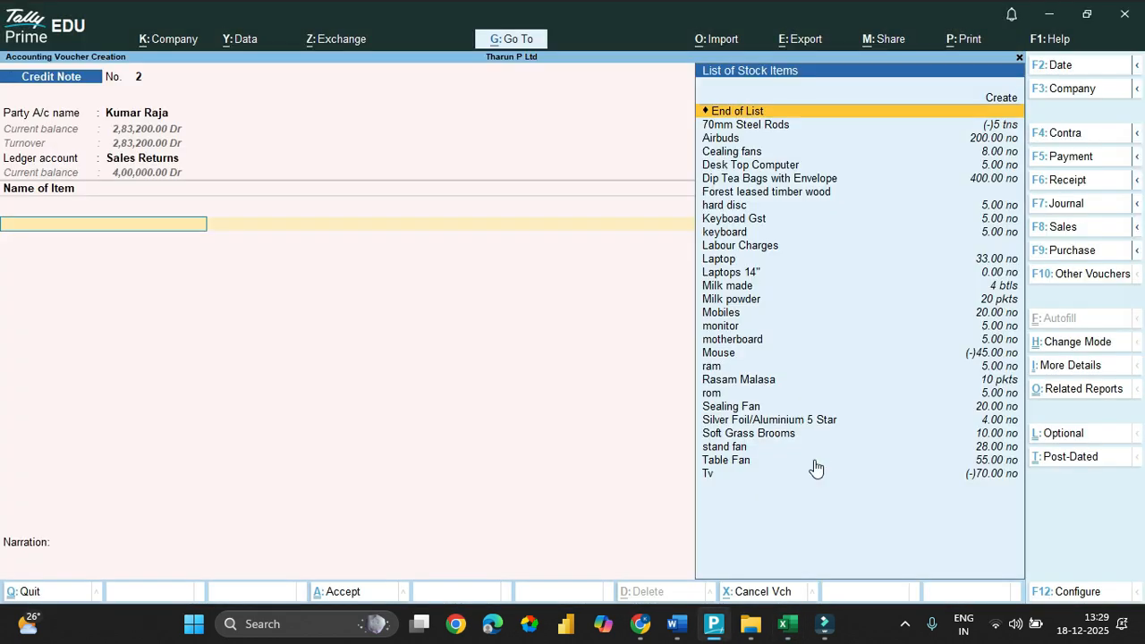
{"action": "type", "text": "Sea"}
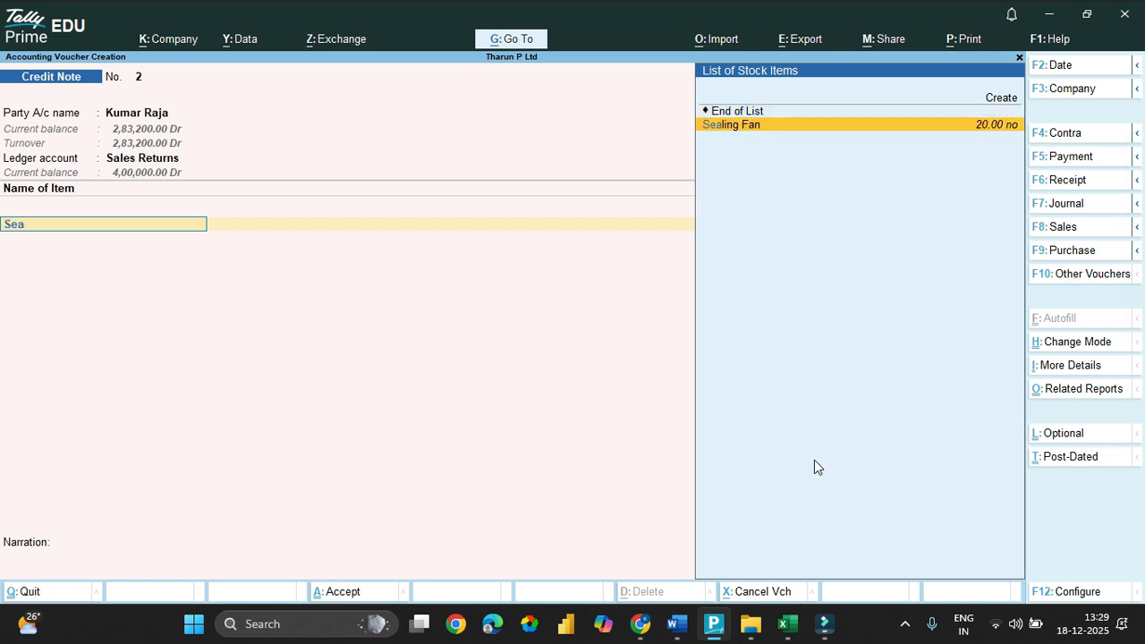
{"action": "key", "text": "Return"}
{"action": "key", "text": "Return"}
{"action": "key", "text": "Return"}
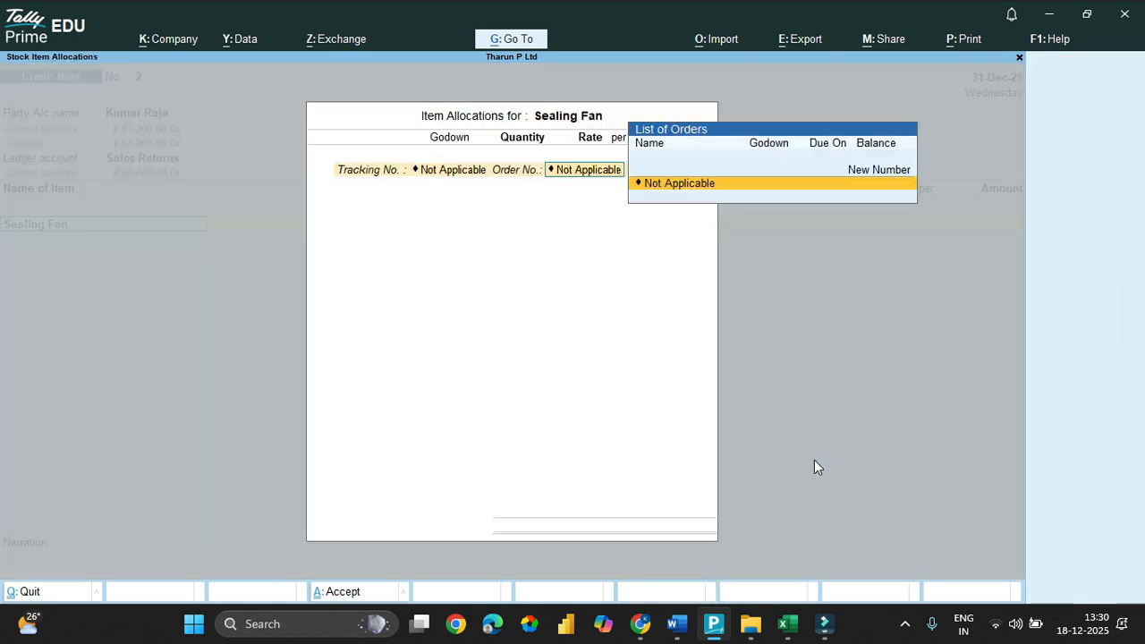
{"action": "key", "text": "Return"}
{"action": "key", "text": "Up"}
{"action": "key", "text": "Up"}
{"action": "key", "text": "Up"}
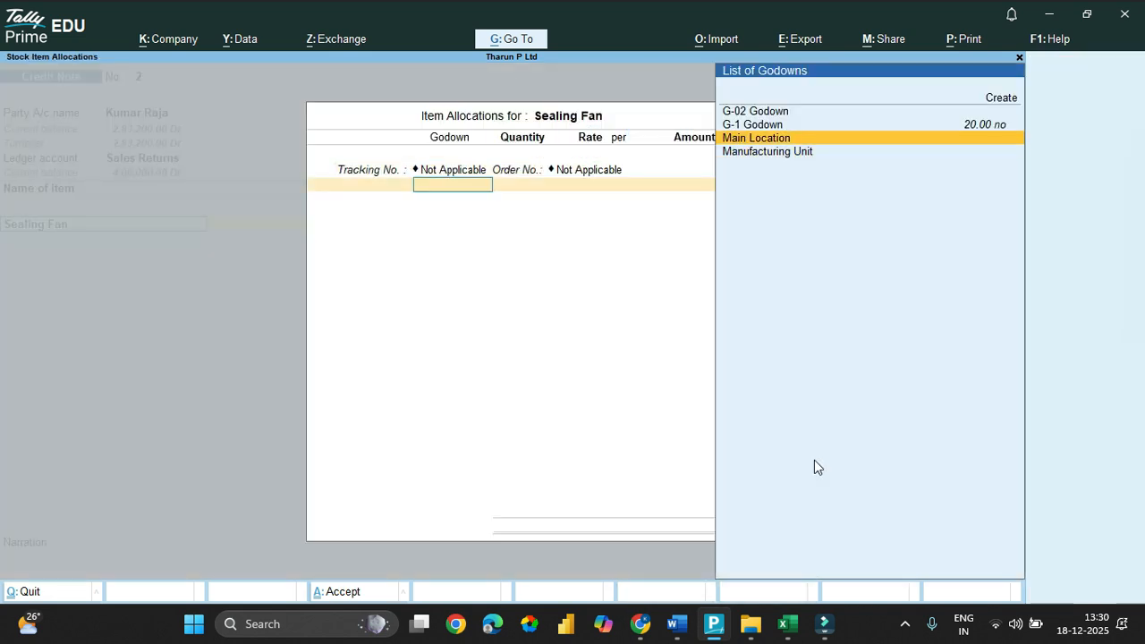
{"action": "key", "text": "Return"}
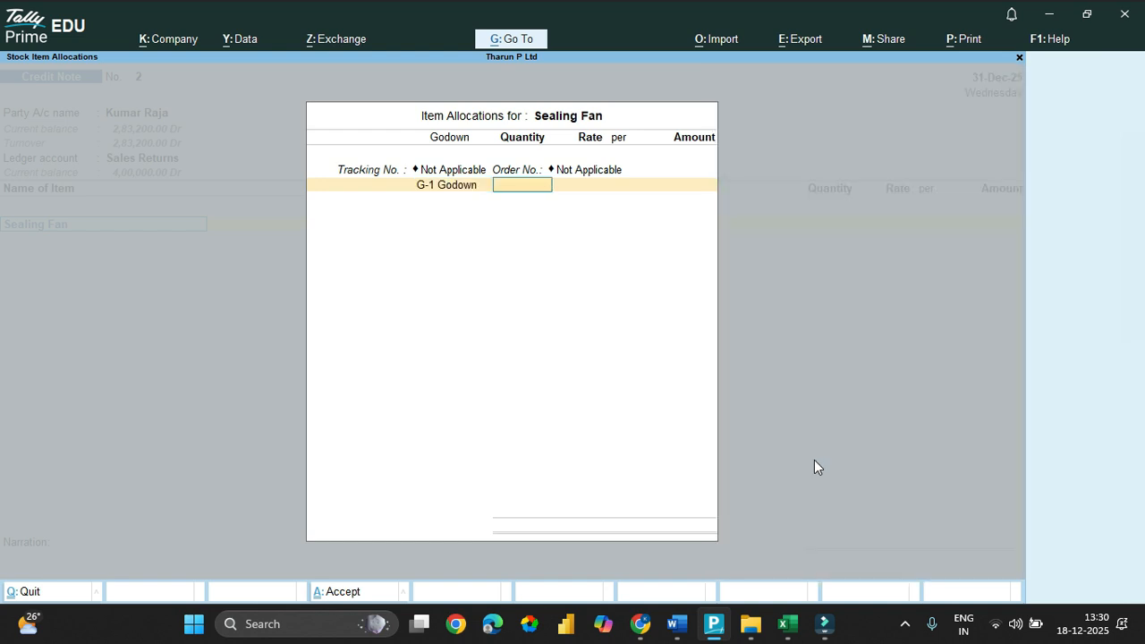
Enter a returned quantity of 5 for Sealing Fan at a rate of 4,500 per no and accept the allocation.
{"action": "type", "text": "5"}
{"action": "key", "text": "Return"}
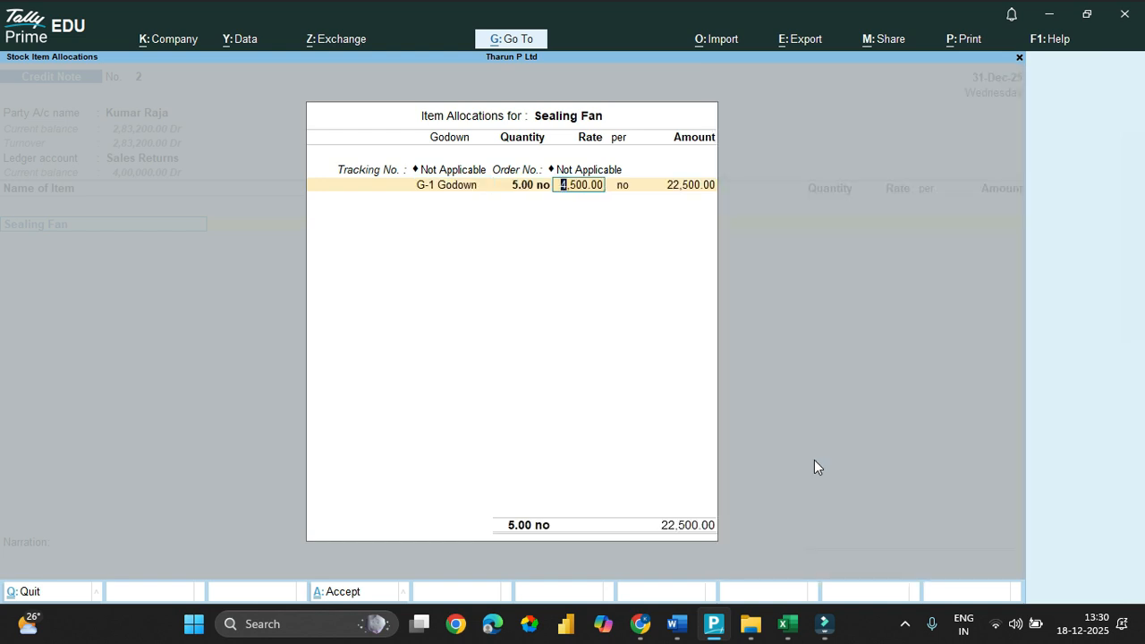
{"action": "key", "text": "Return"}
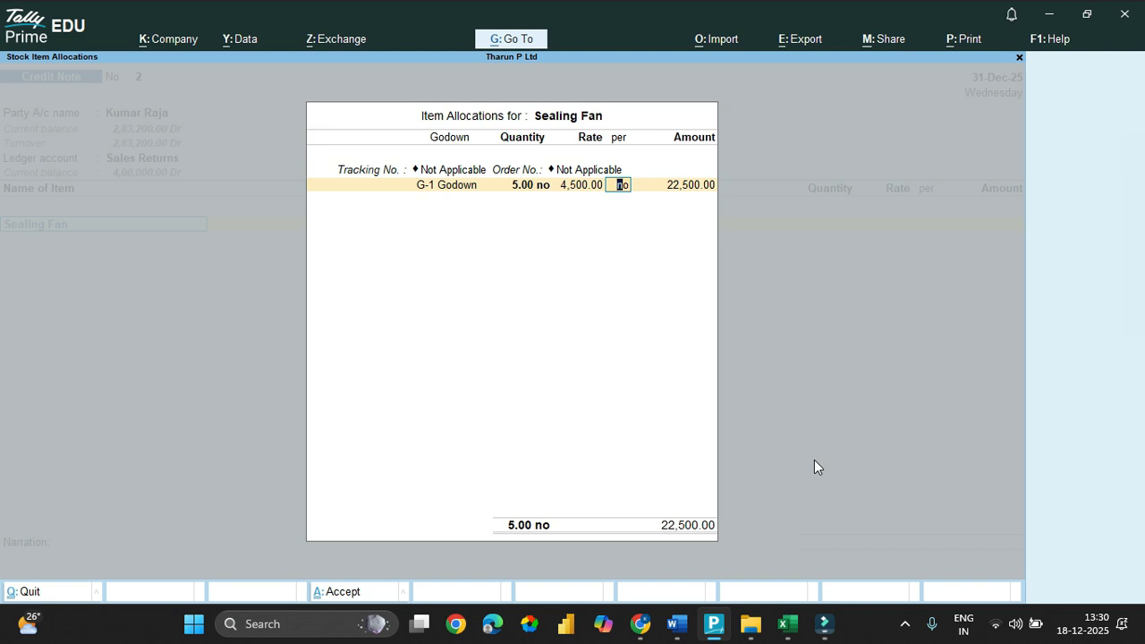
{"action": "key", "text": "Return"}
{"action": "key", "text": "Return"}
{"action": "key", "text": "Return"}
{"action": "key", "text": "Return"}
{"action": "key", "text": "Return"}
{"action": "key", "text": "Return"}
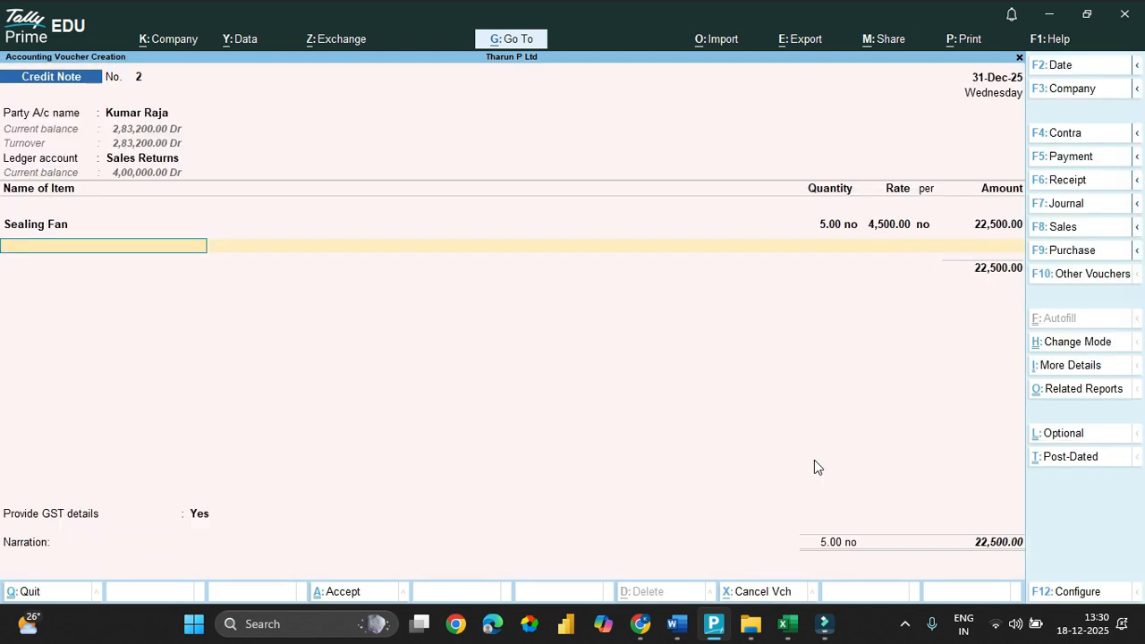
Add Table Fan as the credit note's second item with G-1 Godown as its location.
{"action": "type", "text": "Tabl"}
{"action": "key", "text": "Return"}
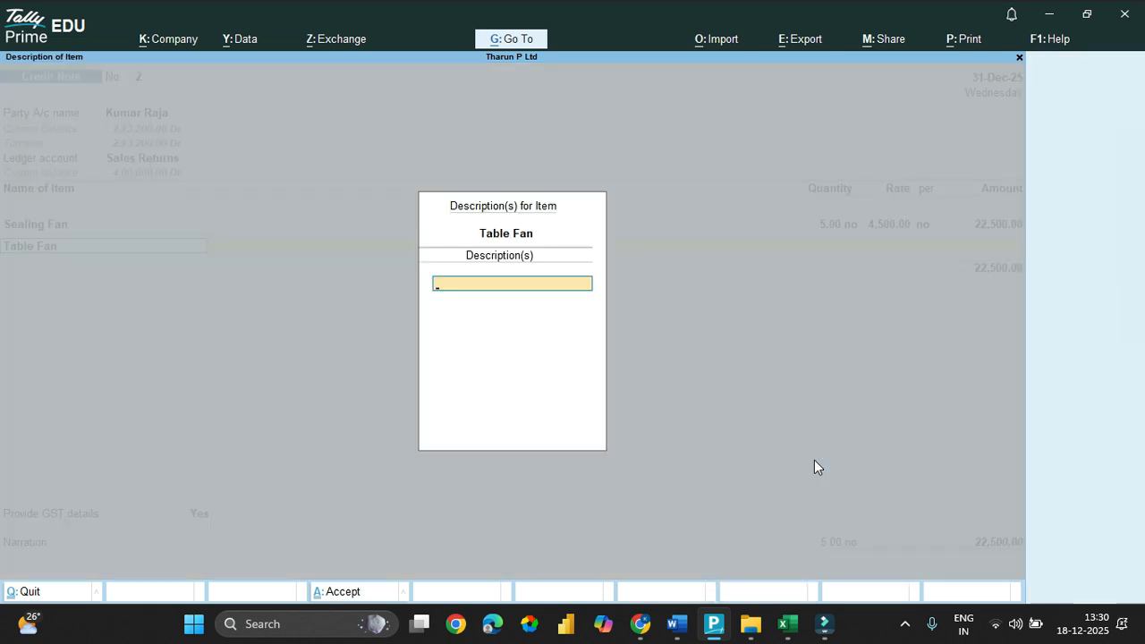
{"action": "key", "text": "Return"}
{"action": "key", "text": "Return"}
{"action": "key", "text": "Return"}
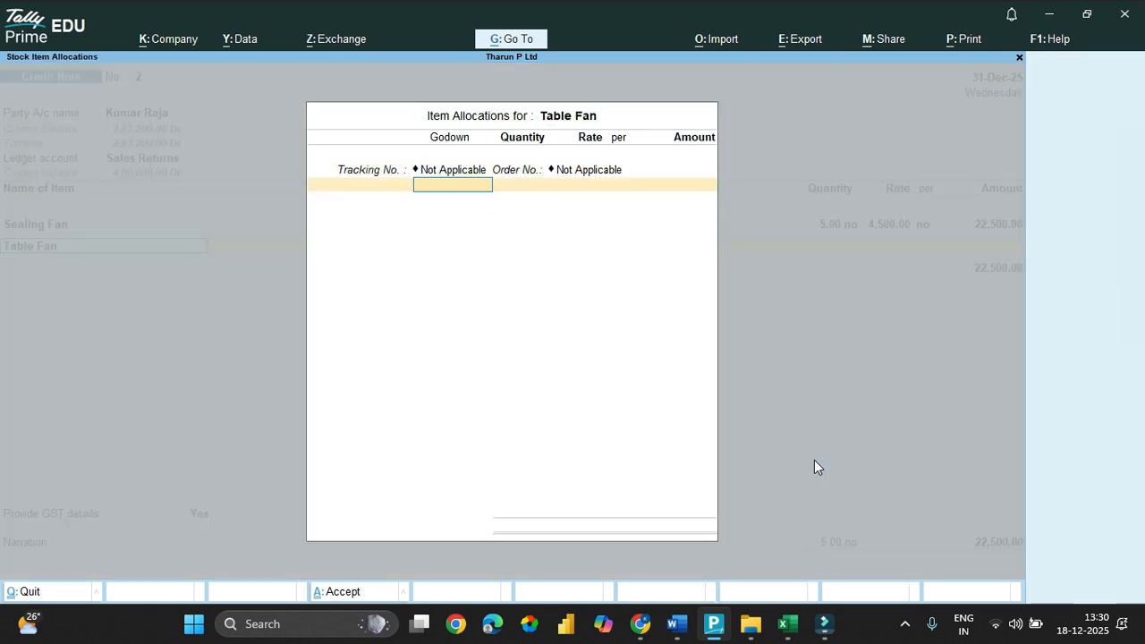
{"action": "key", "text": "Return"}
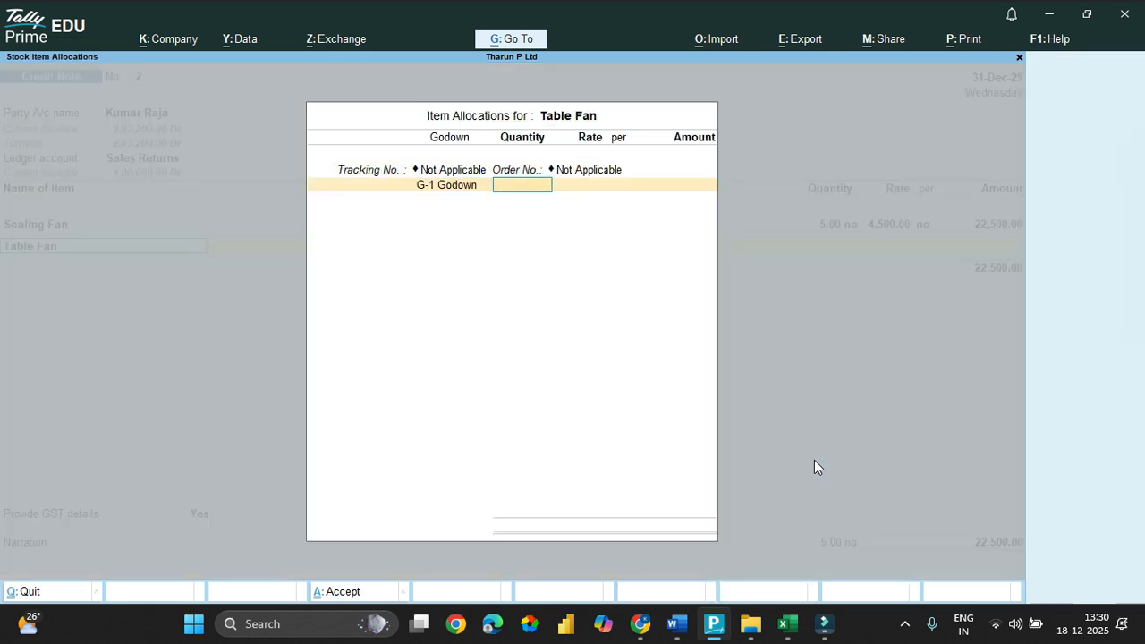
Check the returned Table Fan quantity in Excel, enter 5 at a rate of 5,000 per no, and accept its allocation and GST details.
{"action": "key", "text": "alt+Tab"}
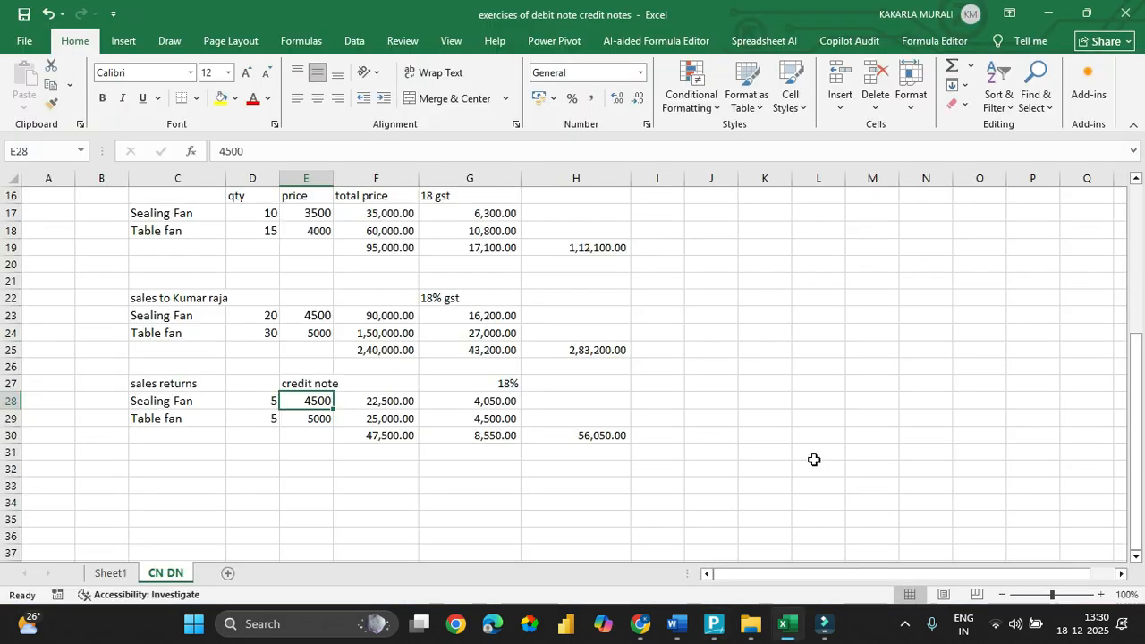
{"action": "key", "text": "alt+Tab"}
{"action": "type", "text": "5"}
{"action": "key", "text": "Return"}
{"action": "key", "text": "Return"}
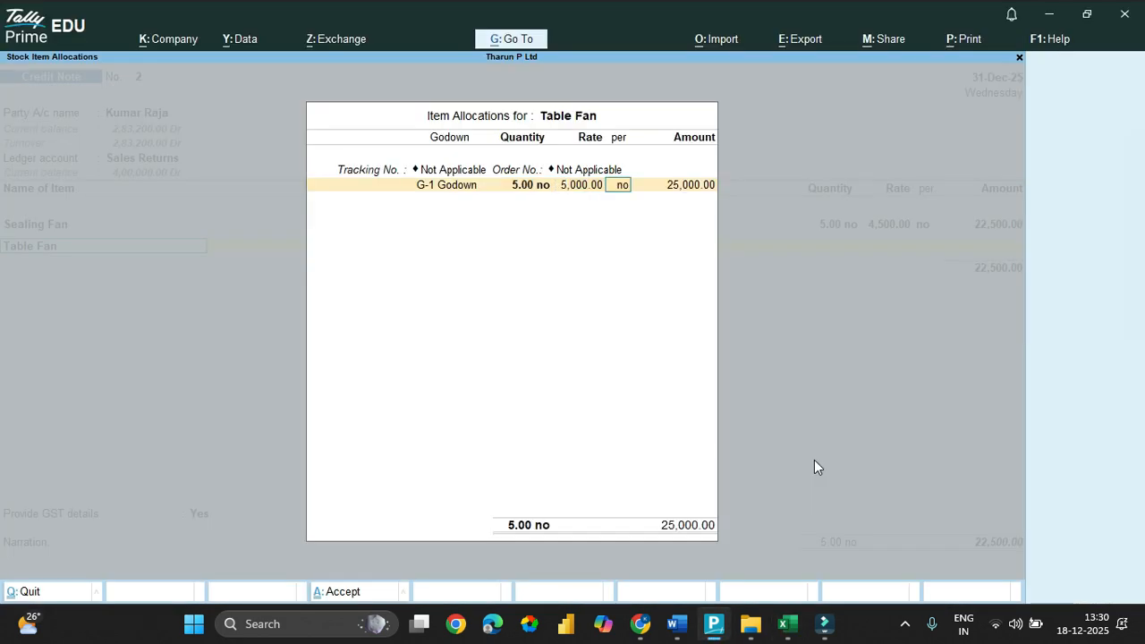
{"action": "key", "text": "Return"}
{"action": "key", "text": "Return"}
{"action": "key", "text": "Return"}
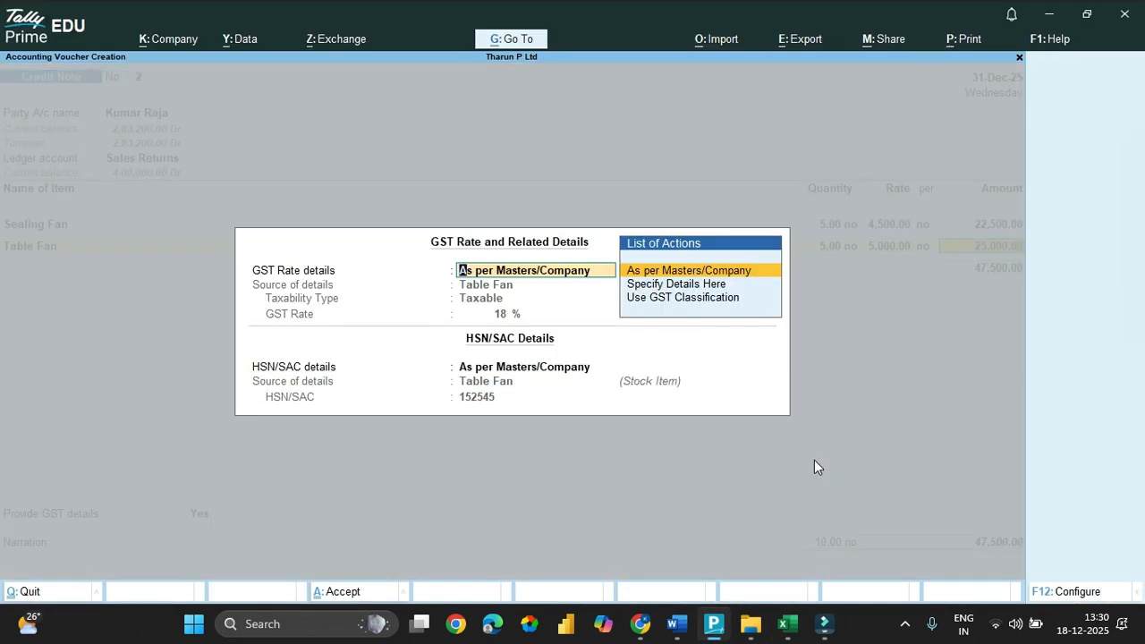
{"action": "key", "text": "Return"}
{"action": "key", "text": "Return"}
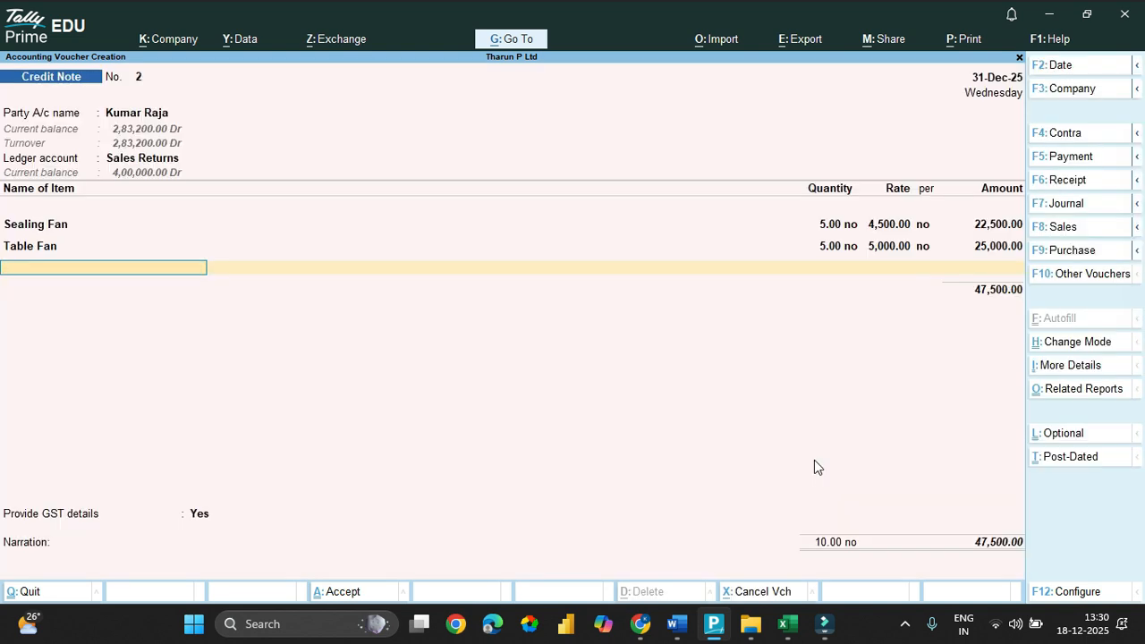
Finish the item list and add the Output Cgst and Output Sgst tax ledgers to the credit note.
{"action": "key", "text": "Return"}
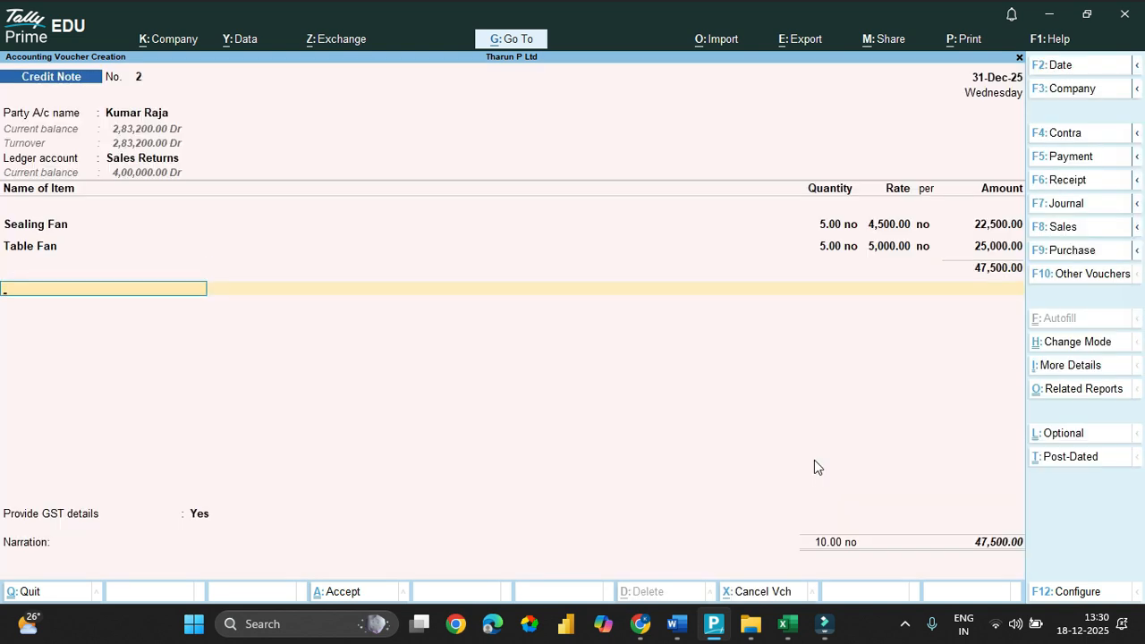
{"action": "type", "text": "Out"}
{"action": "key", "text": "Up"}
{"action": "key", "text": "Up"}
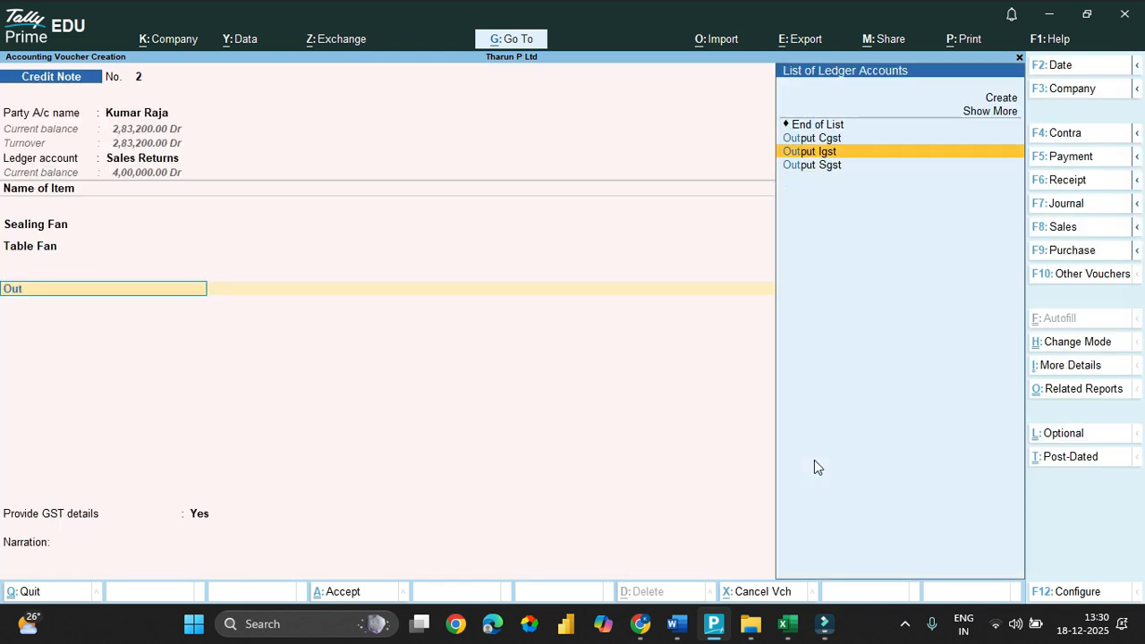
{"action": "key", "text": "Up"}
{"action": "key", "text": "Return"}
{"action": "key", "text": "Return"}
{"action": "key", "text": "Return"}
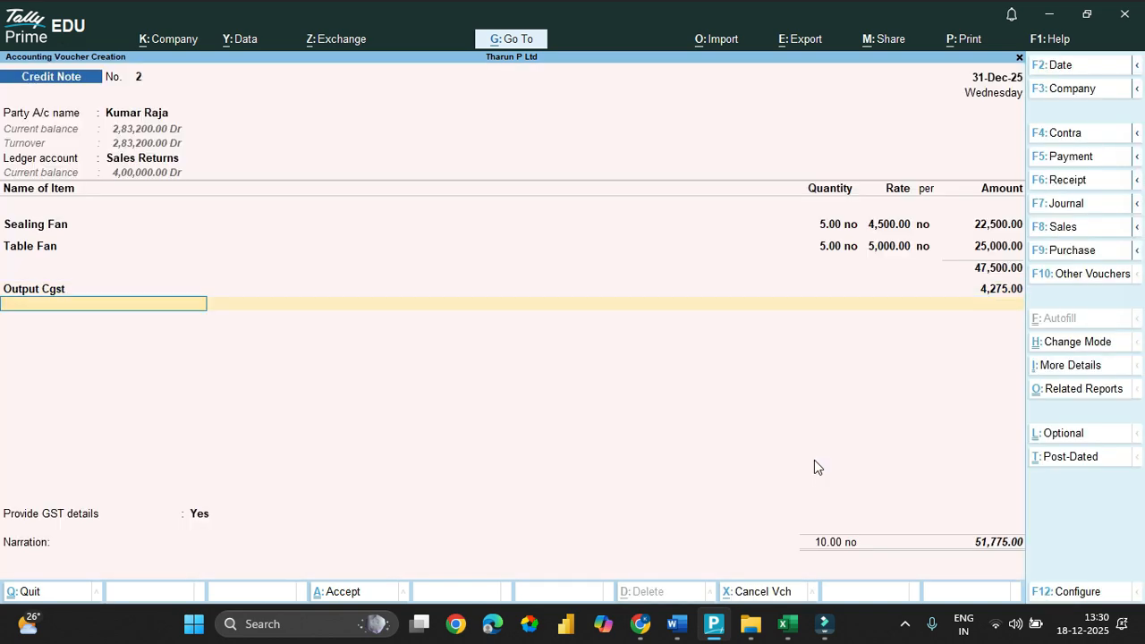
{"action": "type", "text": "Out"}
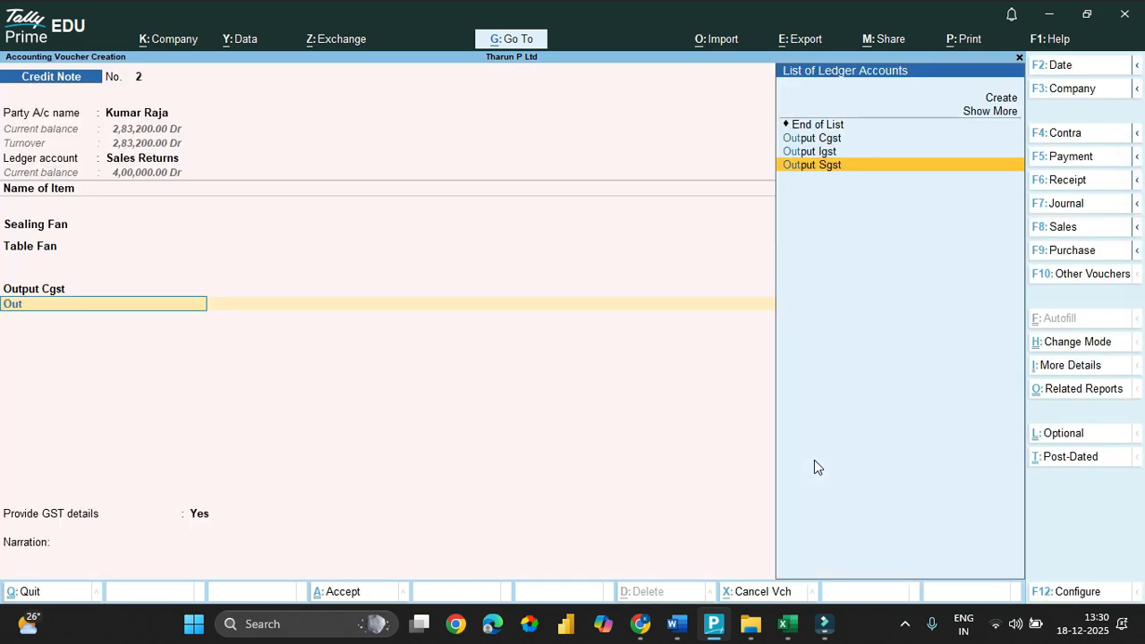
{"action": "key", "text": "Return"}
{"action": "key", "text": "Return"}
{"action": "key", "text": "Return"}
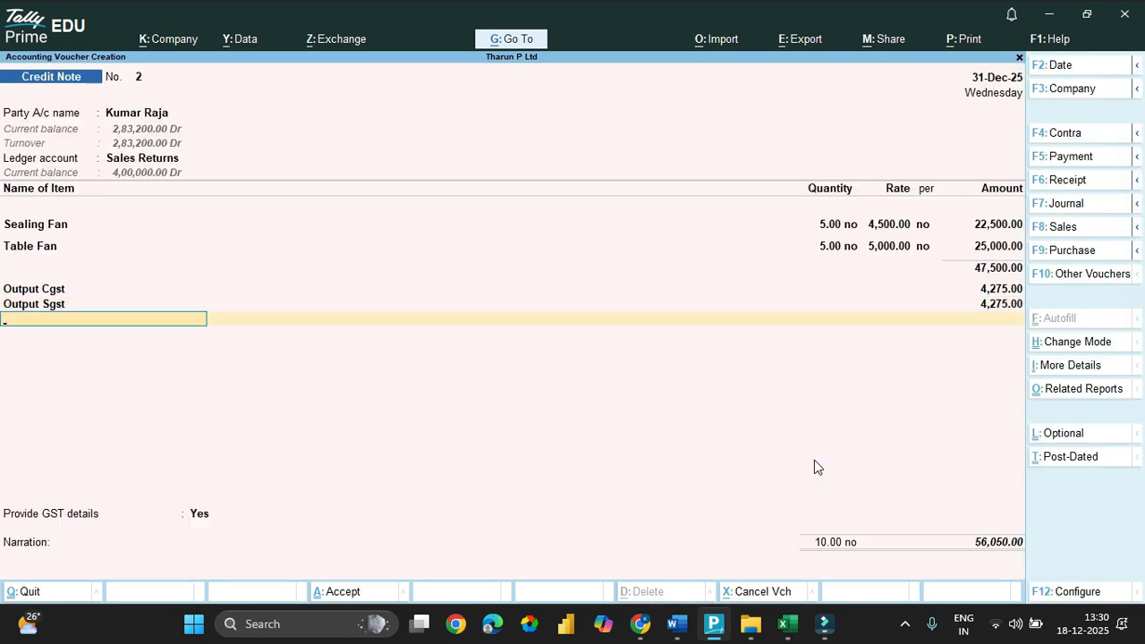
End the tax ledger entries and set the option to provide GST details to No.
{"action": "key", "text": "Return"}
{"action": "key", "text": "Up"}
{"action": "key", "text": "Return"}
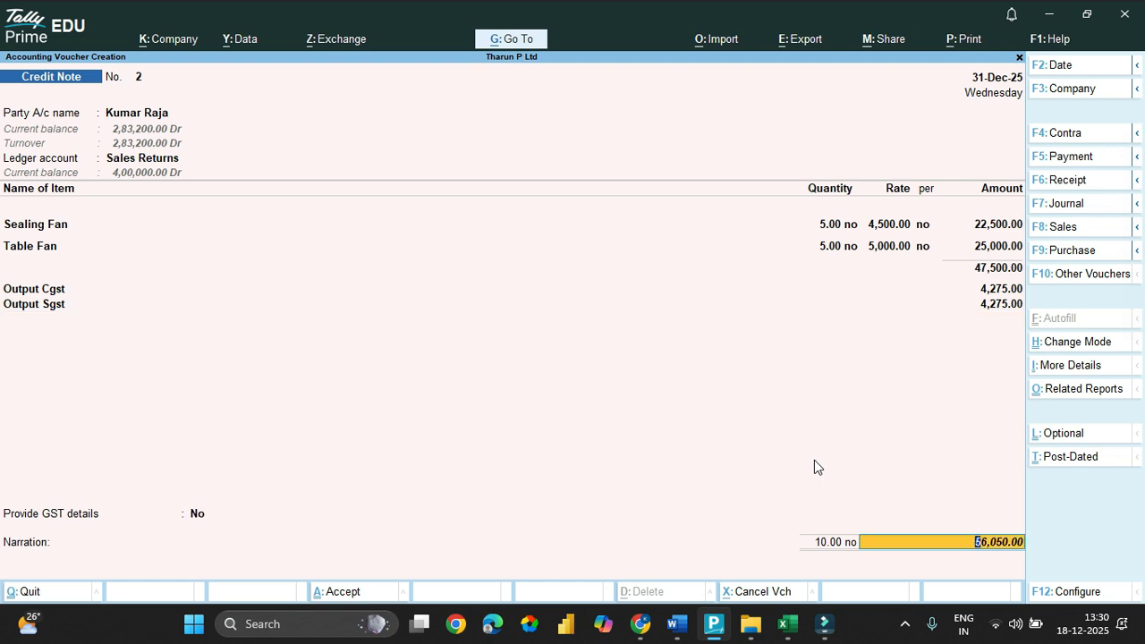
Set the customer's bill-wise reference to New Ref 2 for the full credit note amount, and save the credit note.
{"action": "key", "text": "Return"}
{"action": "key", "text": "Return"}
{"action": "key", "text": "BackSpace"}
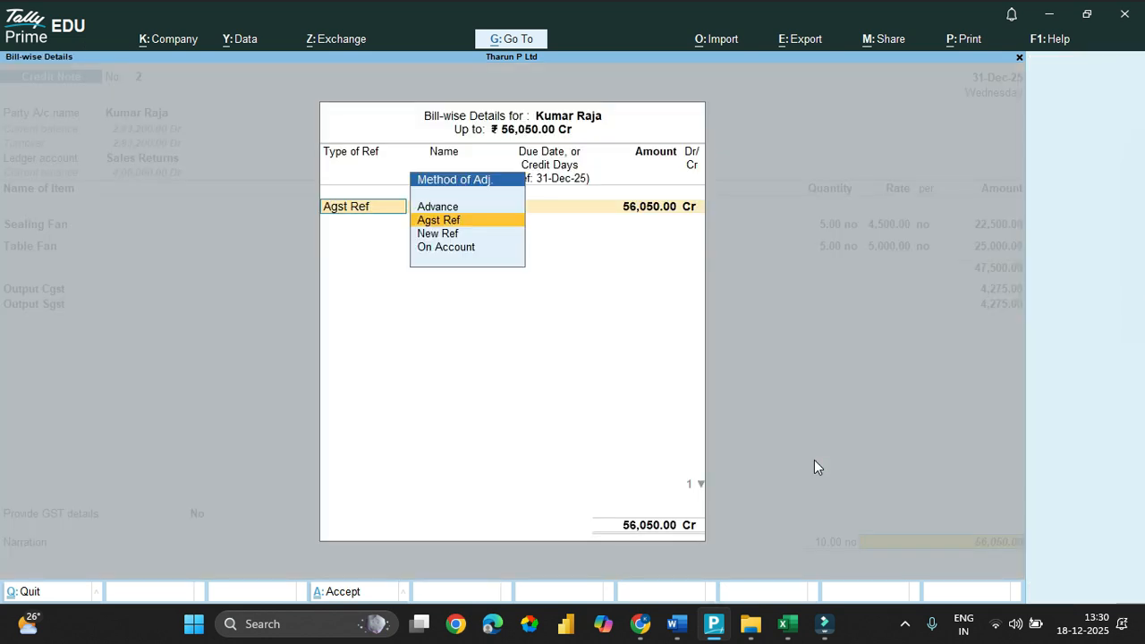
{"action": "key", "text": "Down"}
{"action": "key", "text": "Return"}
{"action": "key", "text": "Return"}
{"action": "key", "text": "Return"}
{"action": "key", "text": "Return"}
{"action": "key", "text": "Return"}
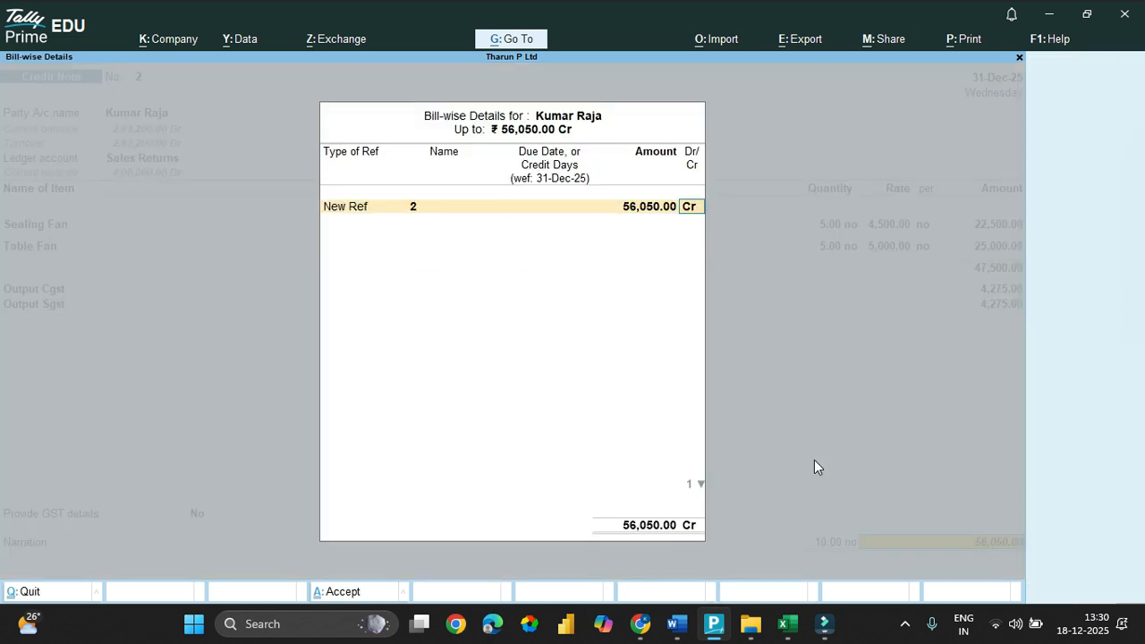
{"action": "key", "text": "Return"}
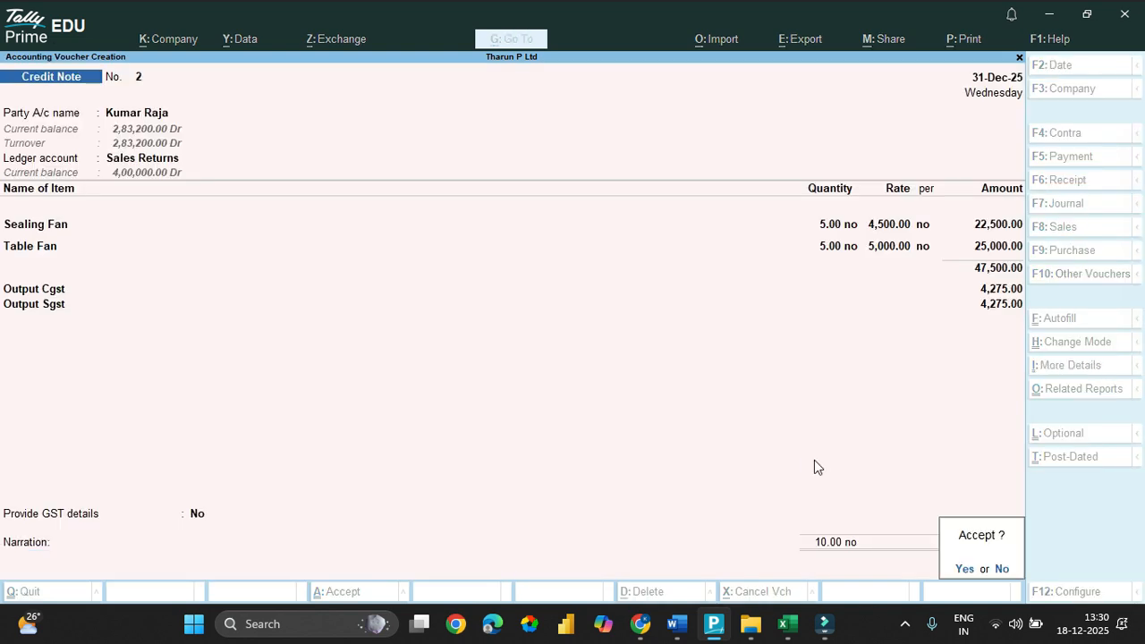
{"action": "key", "text": "Return"}
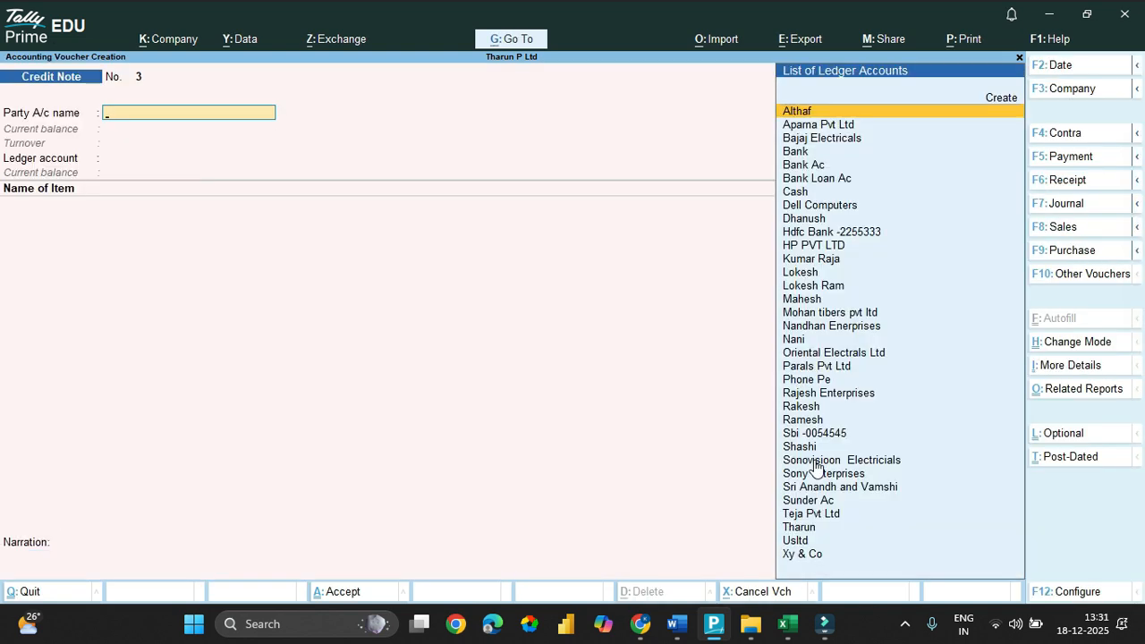
Leave voucher entry and open the Stock Summary report.
{"action": "key", "text": "Escape"}
{"action": "key", "text": "Return"}
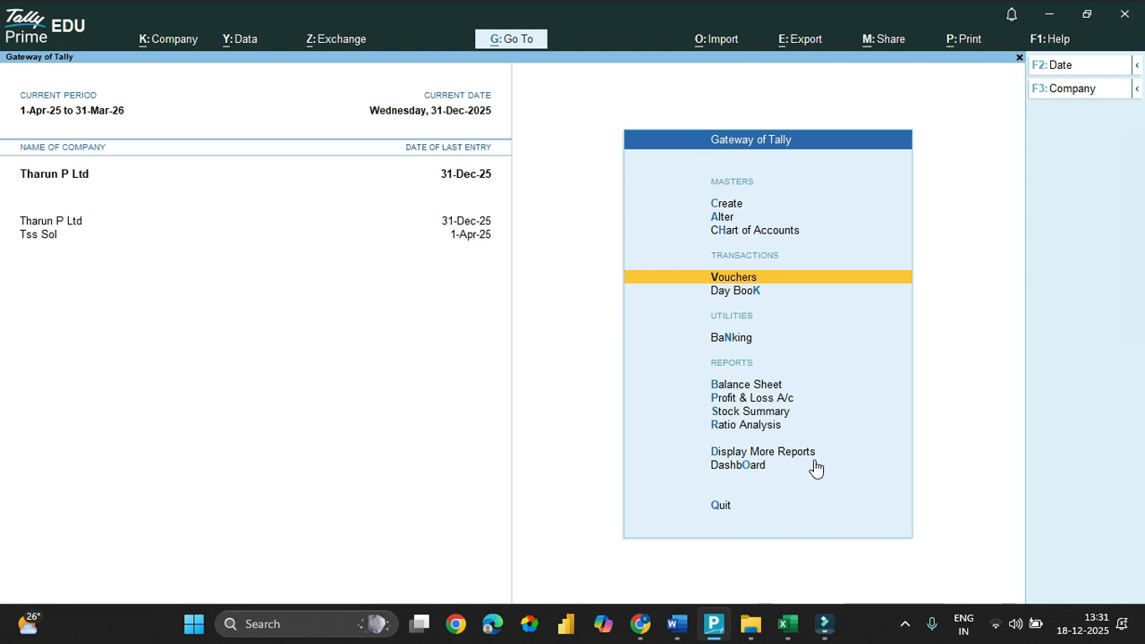
{"action": "key", "text": "Down"}
{"action": "key", "text": "Down"}
{"action": "key", "text": "Down"}
{"action": "key", "text": "Down"}
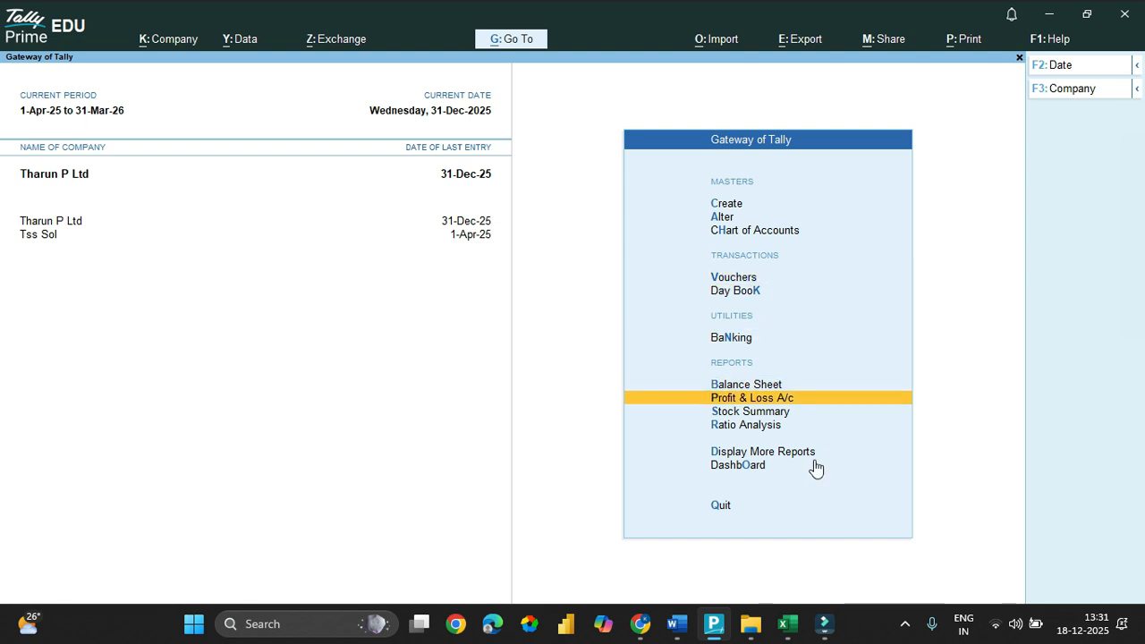
{"action": "key", "text": "Down"}
{"action": "key", "text": "Return"}
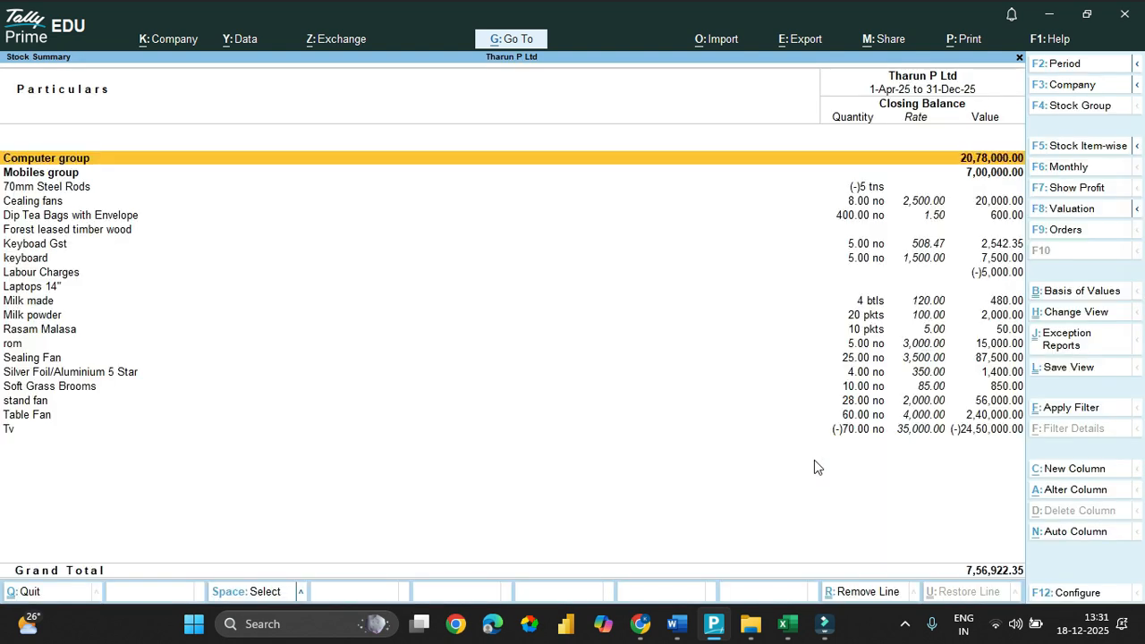
Mark Table Fan and Sealing Fan in the Stock Summary to examine their closing quantities and values, and clear the marks.
{"action": "key", "text": "Down"}
{"action": "key", "text": "Down"}
{"action": "key", "text": "Down"}
{"action": "key", "text": "Down"}
{"action": "key", "text": "Down"}
{"action": "key", "text": "Down"}
{"action": "key", "text": "Down"}
{"action": "key", "text": "Down"}
{"action": "key", "text": "Down"}
{"action": "key", "text": "Down"}
{"action": "key", "text": "Down"}
{"action": "key", "text": "Down"}
{"action": "key", "text": "Down"}
{"action": "key", "text": "Down"}
{"action": "key", "text": "Down"}
{"action": "key", "text": "Down"}
{"action": "key", "text": "Down"}
{"action": "key", "text": "Down"}
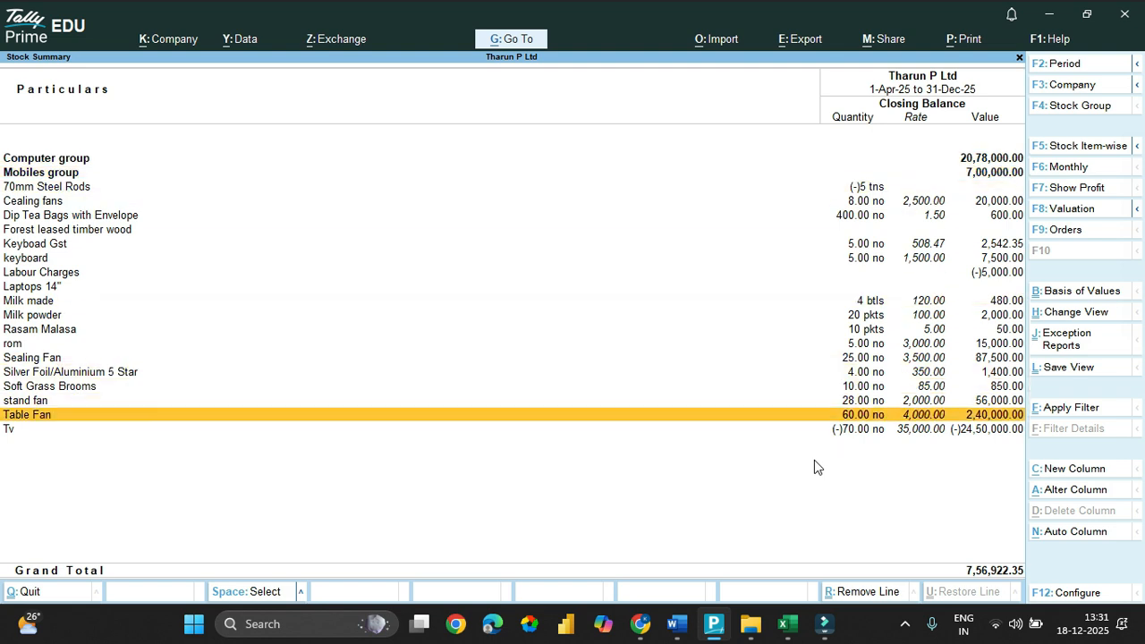
{"action": "key", "text": "space"}
{"action": "key", "text": "Up"}
{"action": "key", "text": "Up"}
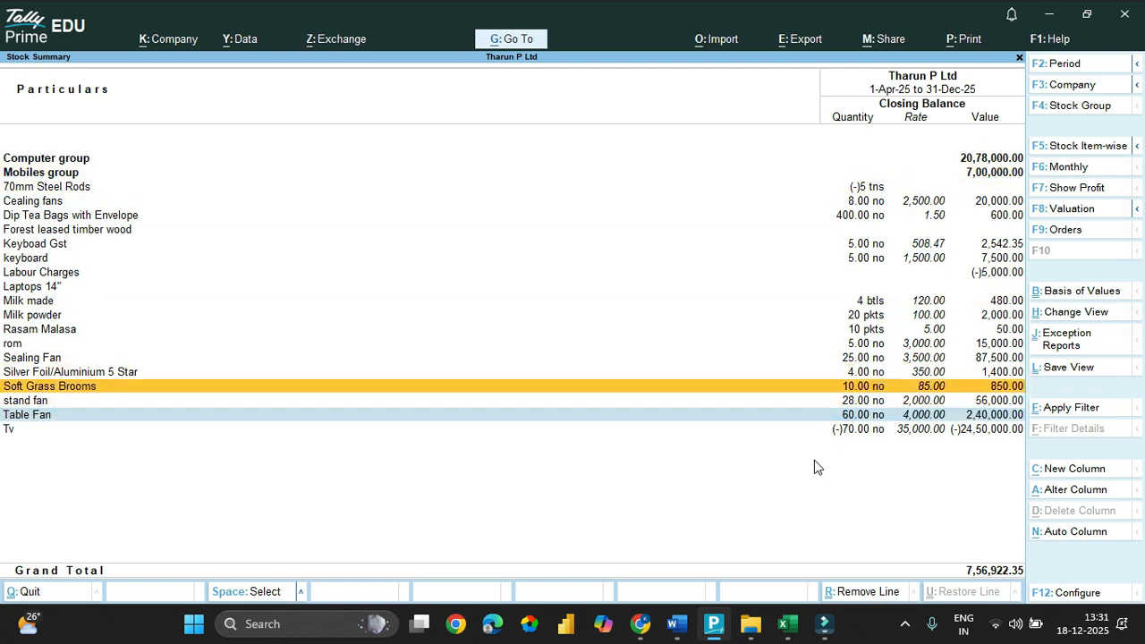
{"action": "key", "text": "Up"}
{"action": "key", "text": "Up"}
{"action": "key", "text": "space"}
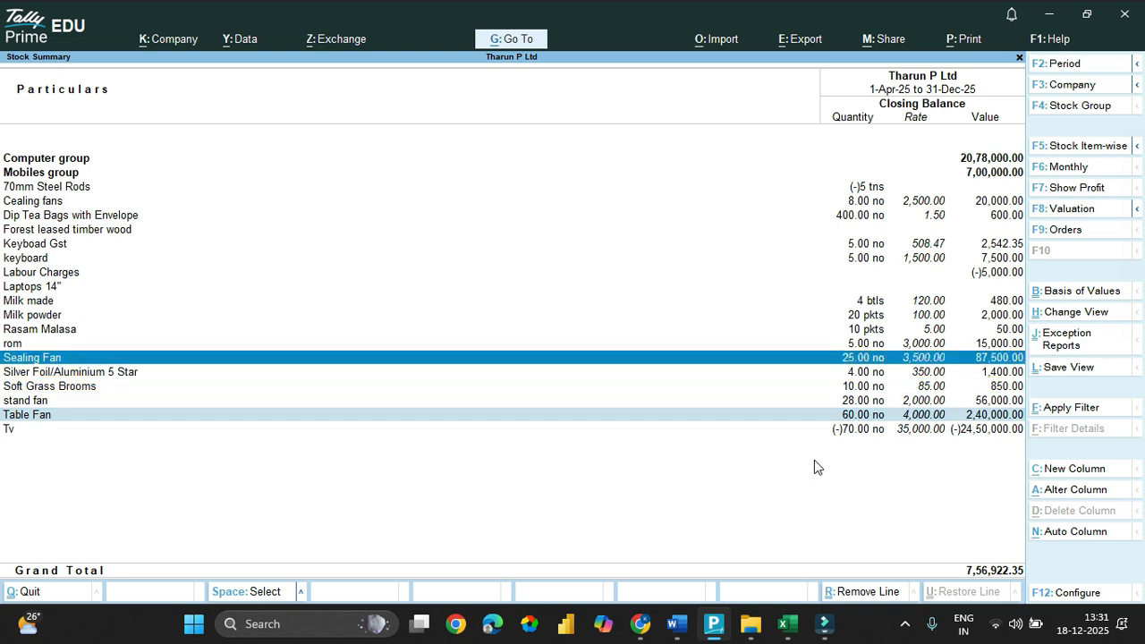
{"action": "key", "text": "Escape"}
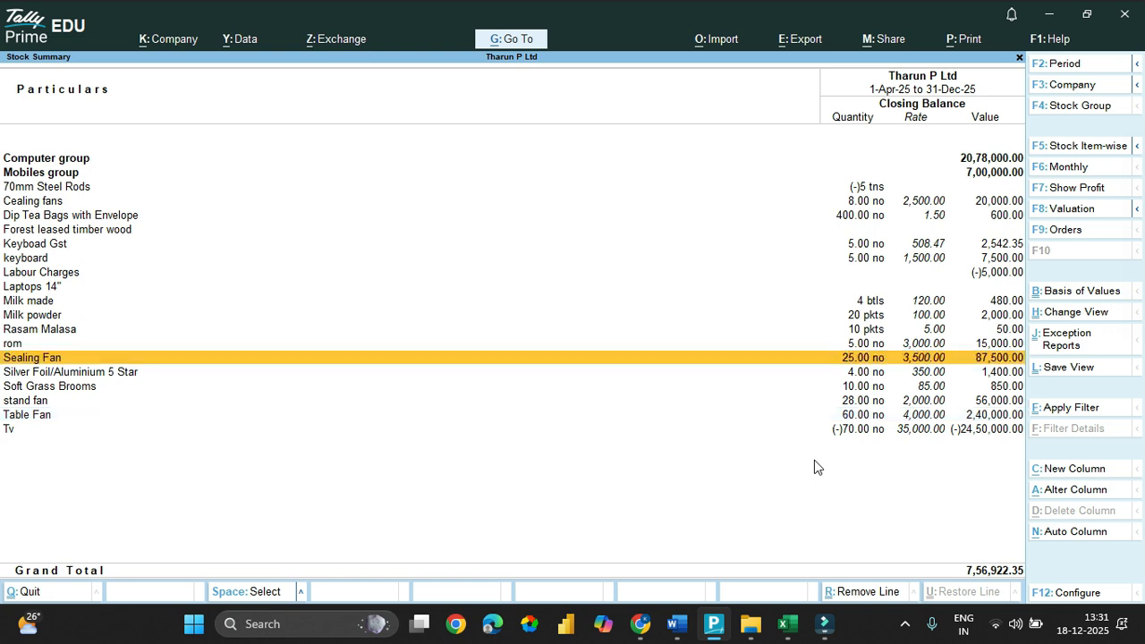
Open the customer's ledger account from the account books and examine its sales and sales-return entries.
{"action": "key", "text": "Escape"}
{"action": "key", "text": "Up"}
{"action": "key", "text": "Down"}
{"action": "key", "text": "Down"}
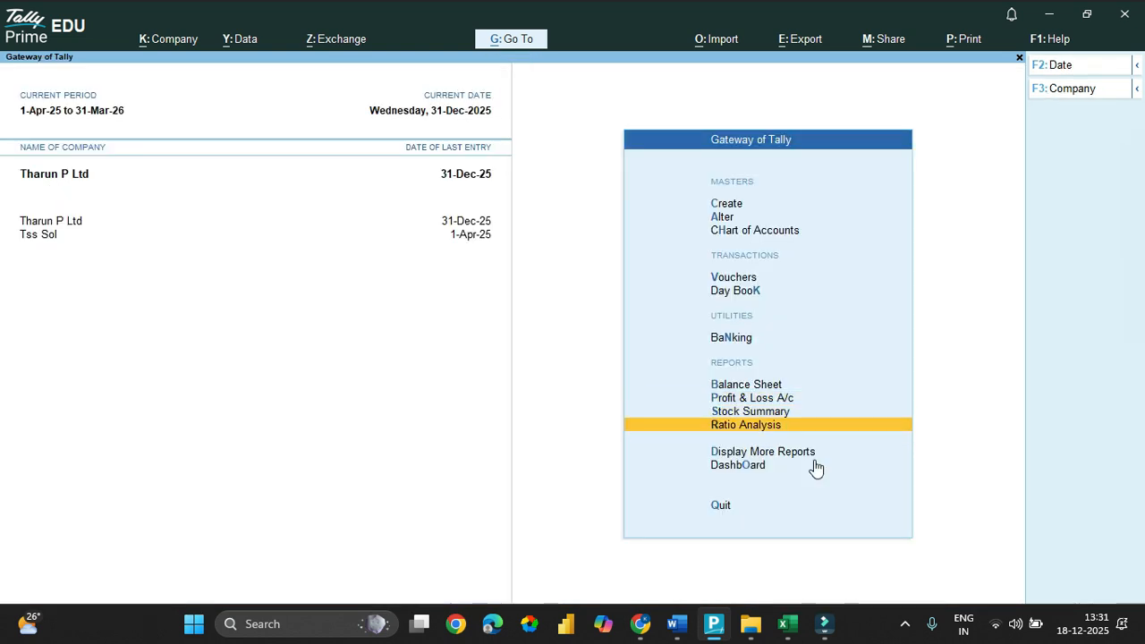
{"action": "key", "text": "Down"}
{"action": "key", "text": "Return"}
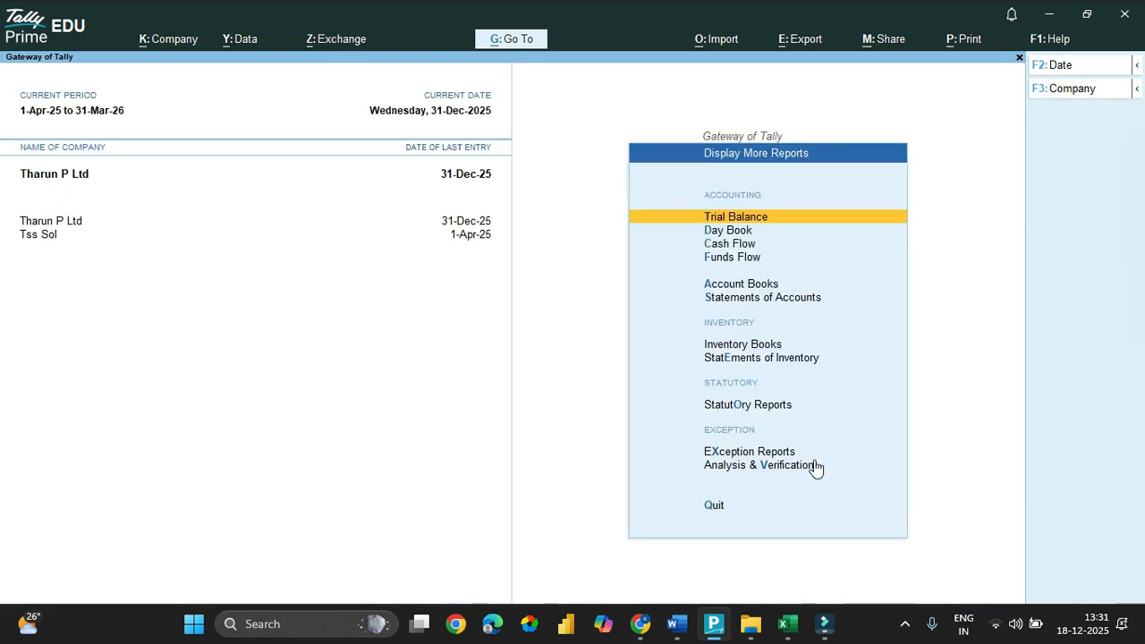
{"action": "key", "text": "a"}
{"action": "key", "text": "l"}
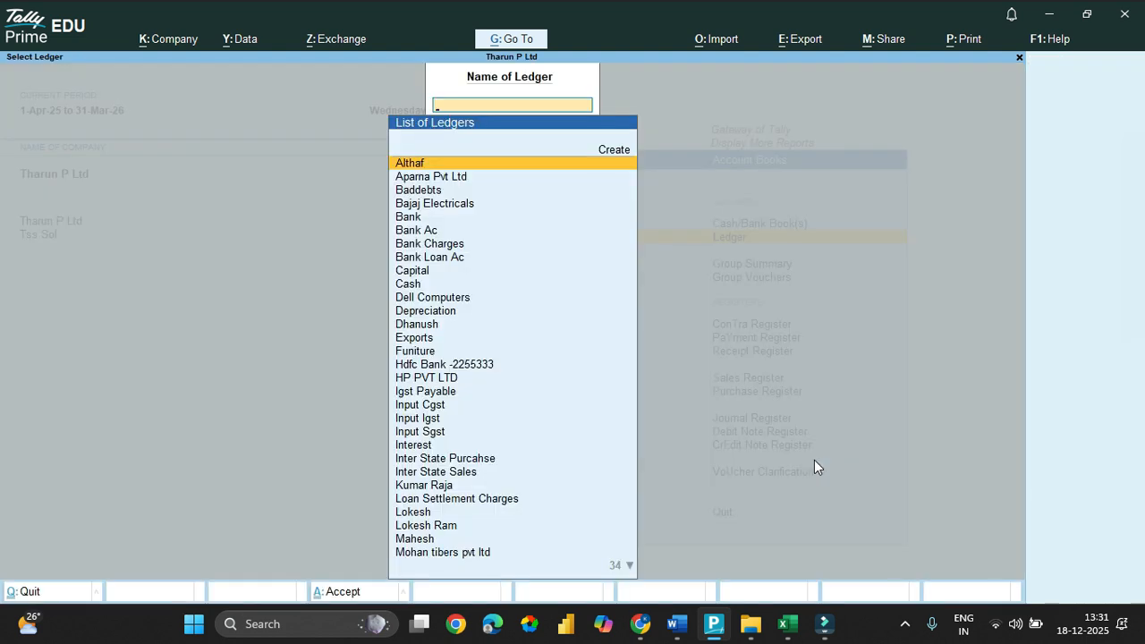
{"action": "type", "text": "Kum"}
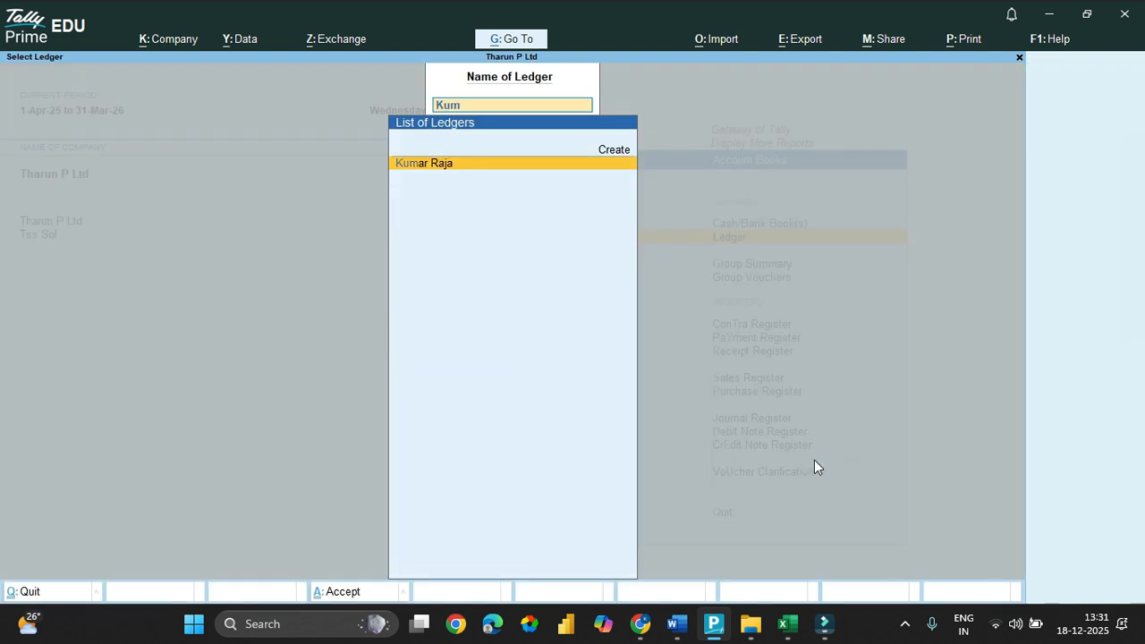
{"action": "key", "text": "Return"}
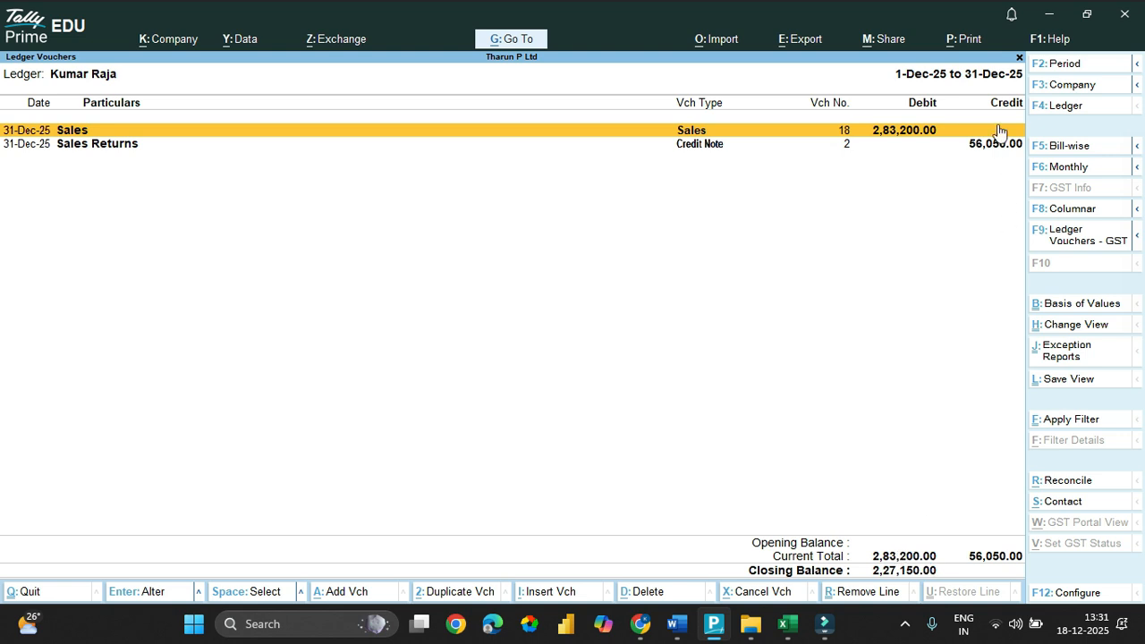
{"action": "key", "text": "Down"}
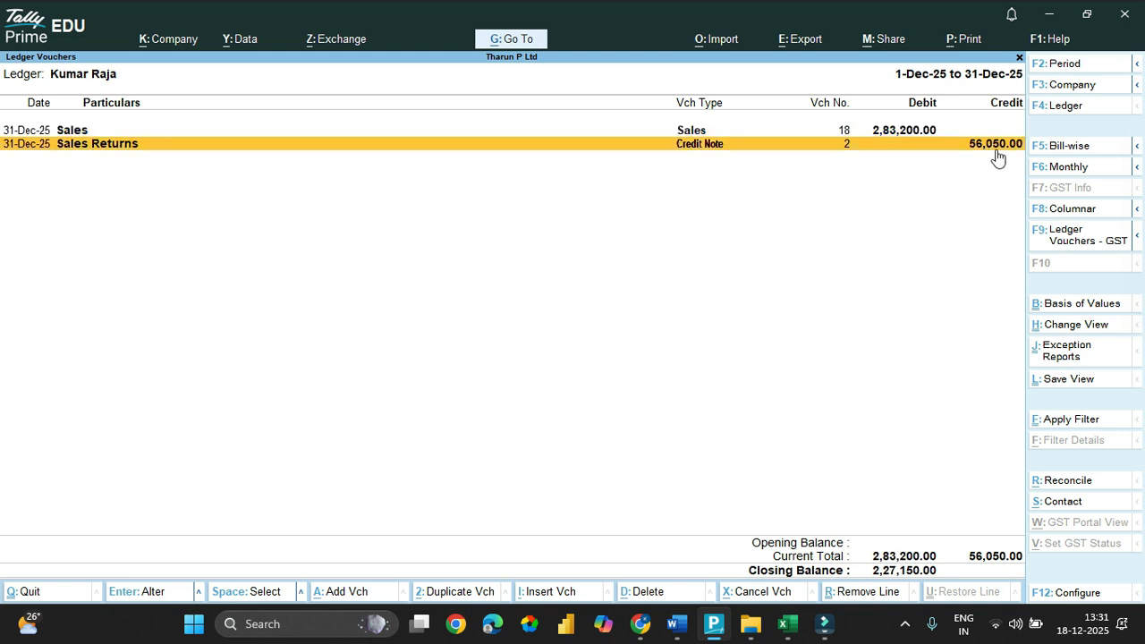